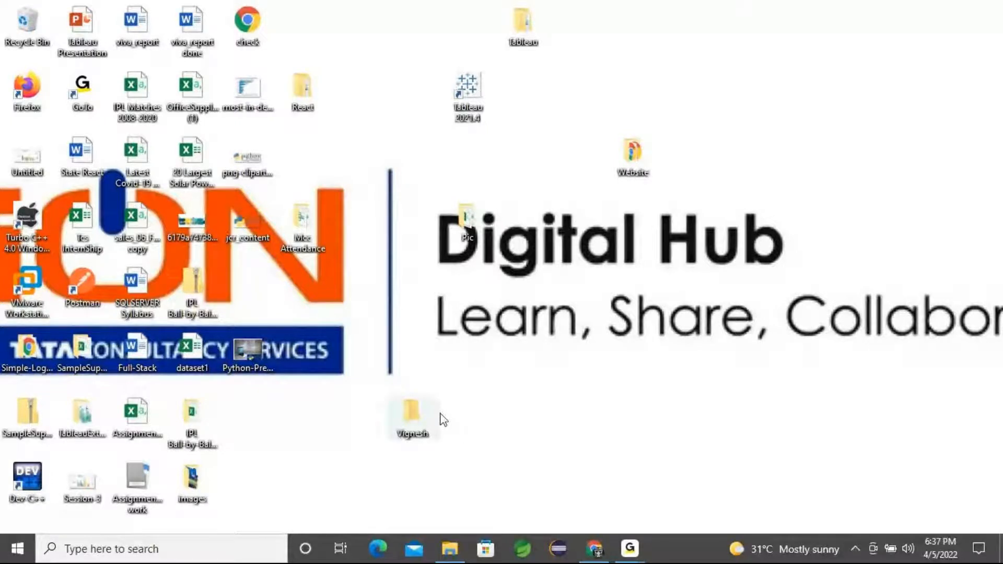
Create a folder named "Tableau Session-7" inside the desktop's Tableau folder and minimize the folder window
double_click(517, 26)
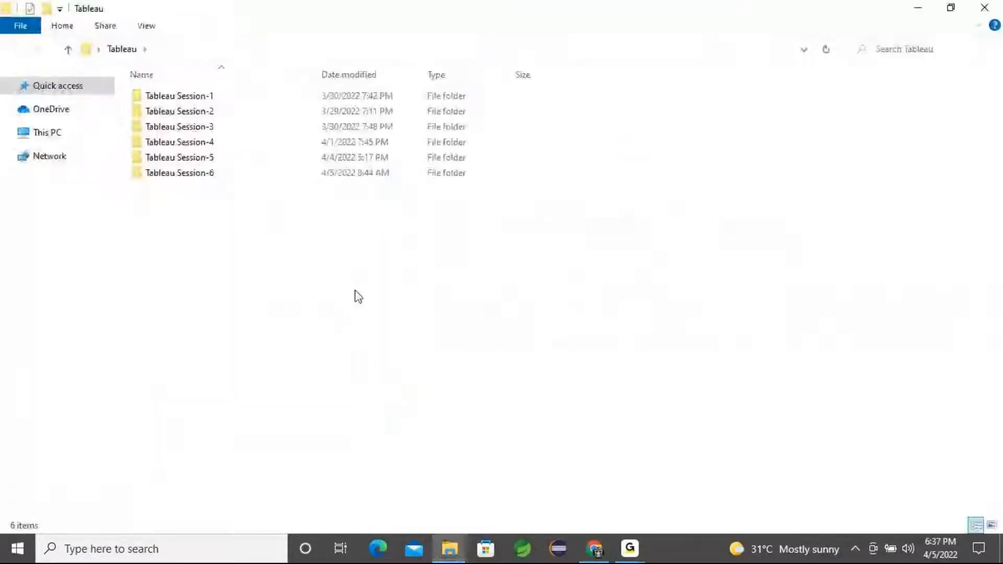
click(46, 9)
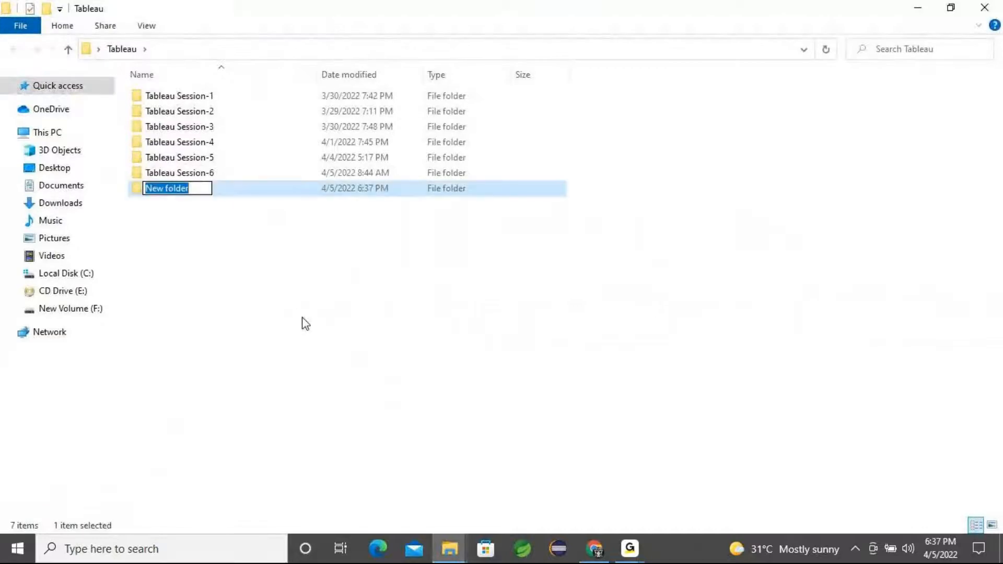
text(Tableau)
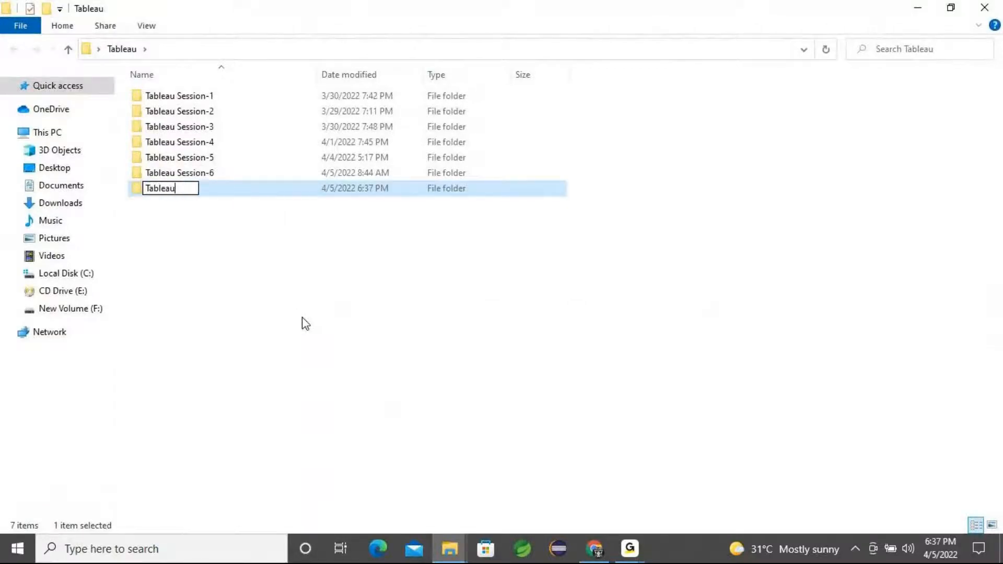
text( Session)
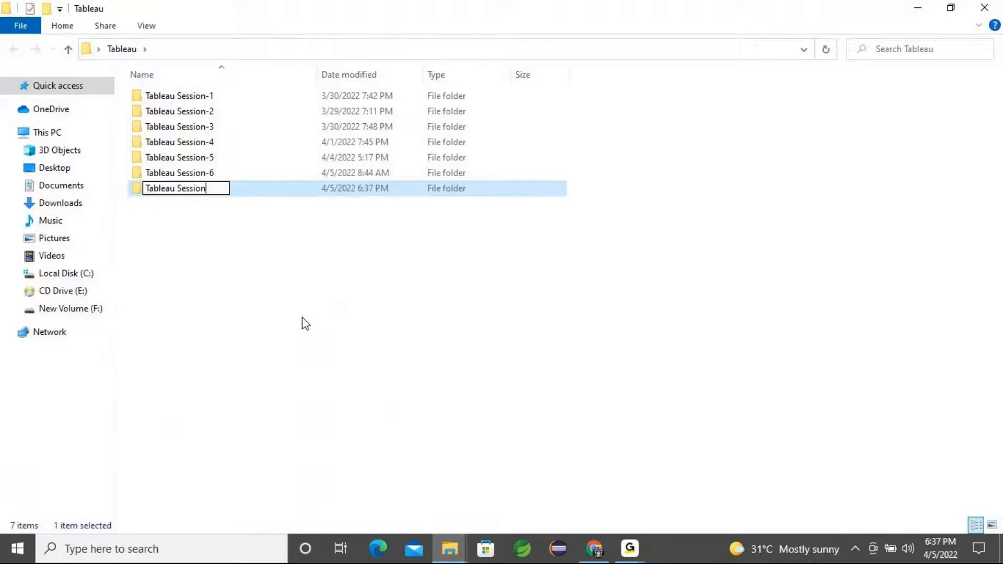
text(-7)
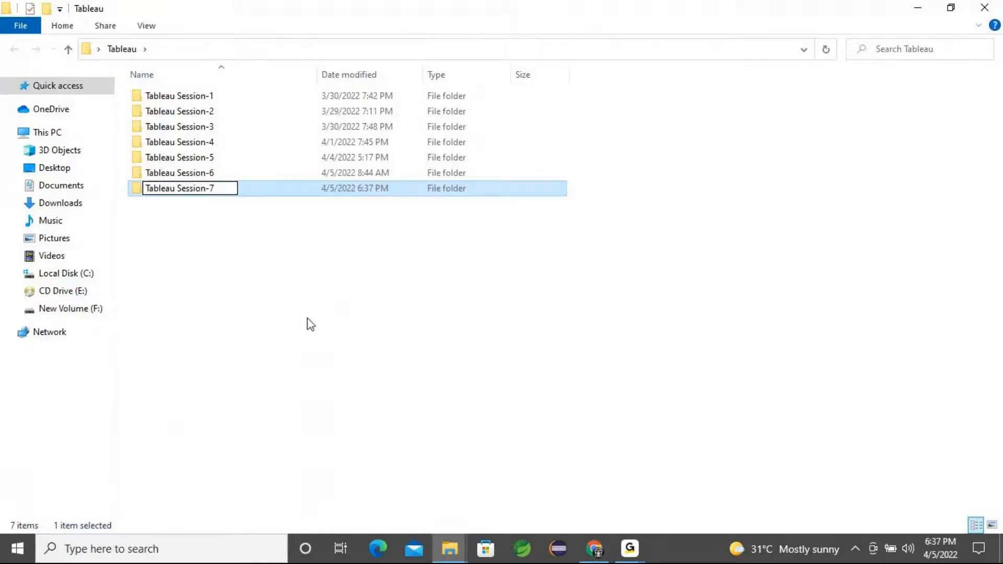
click(314, 321)
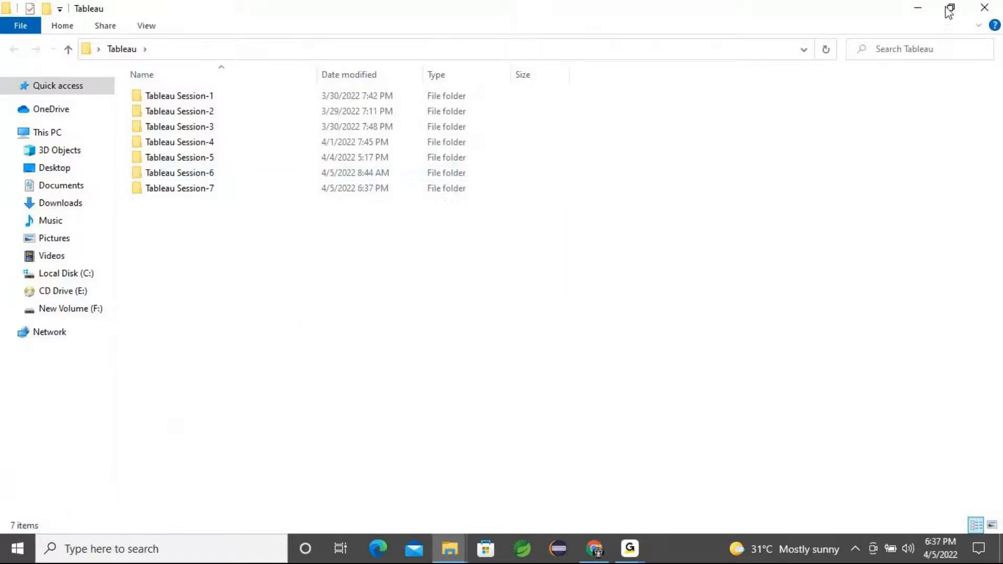
click(918, 10)
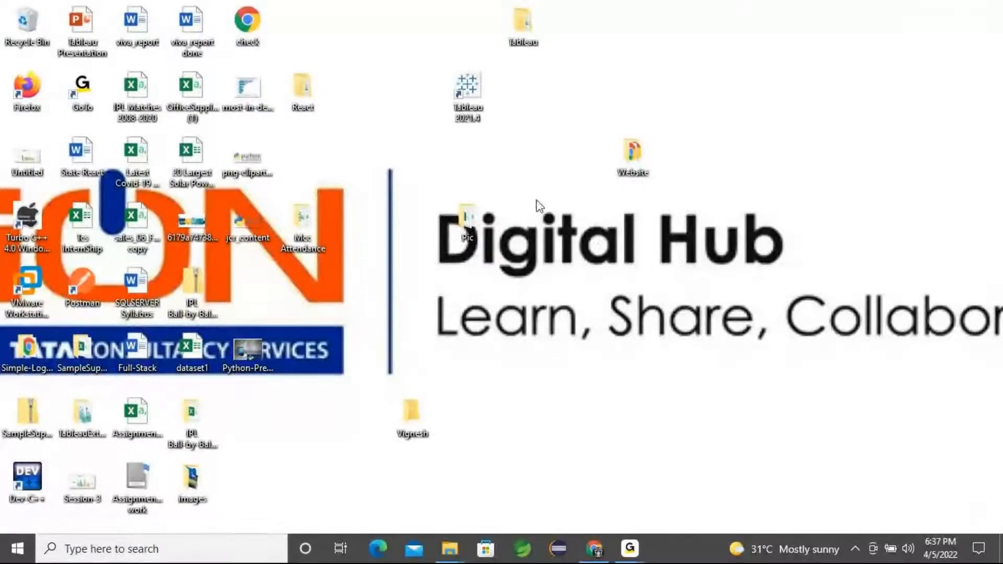
Review the desktop's Pic folder, including its attachments subfolder of images and the two Excel data files
double_click(467, 221)
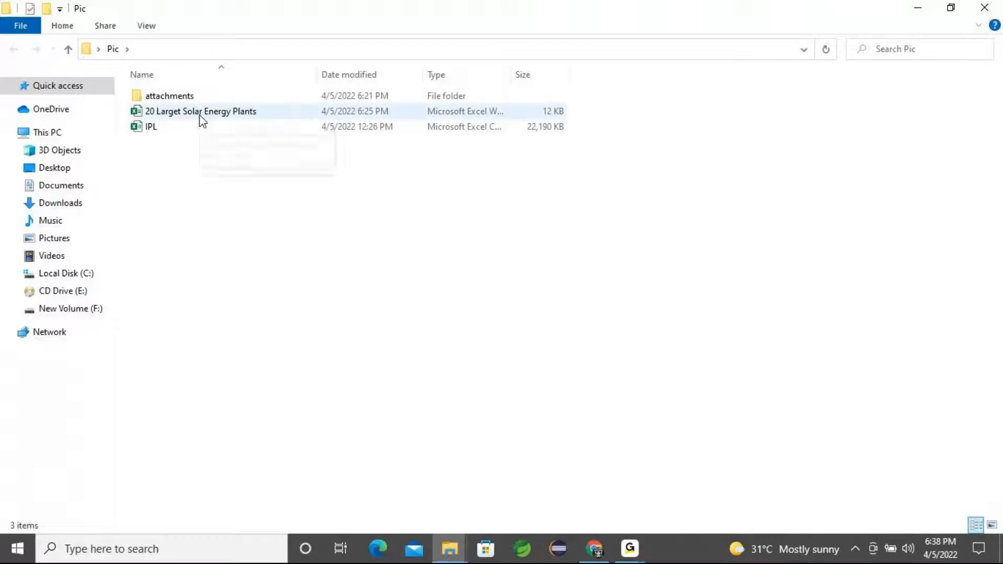
double_click(157, 98)
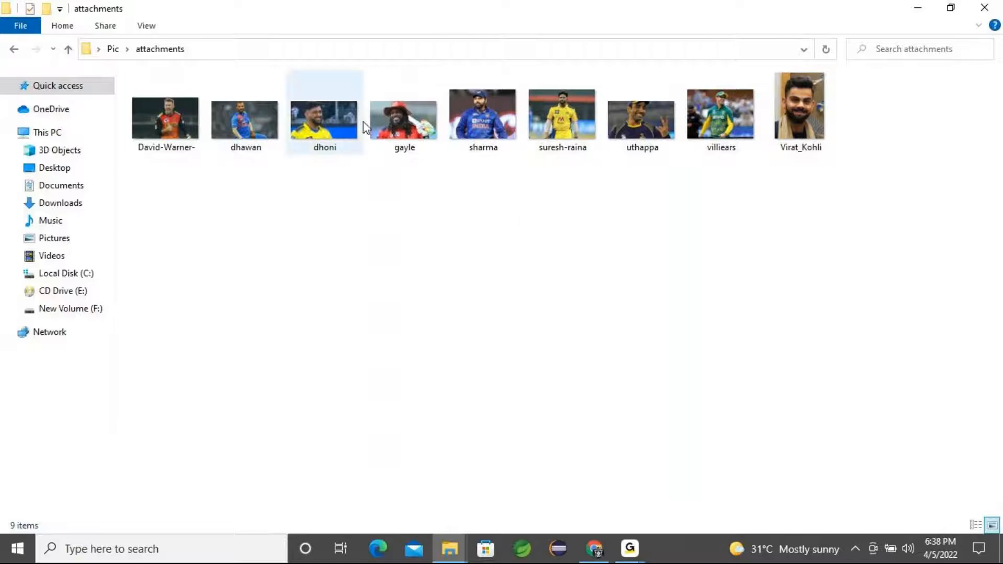
click(68, 49)
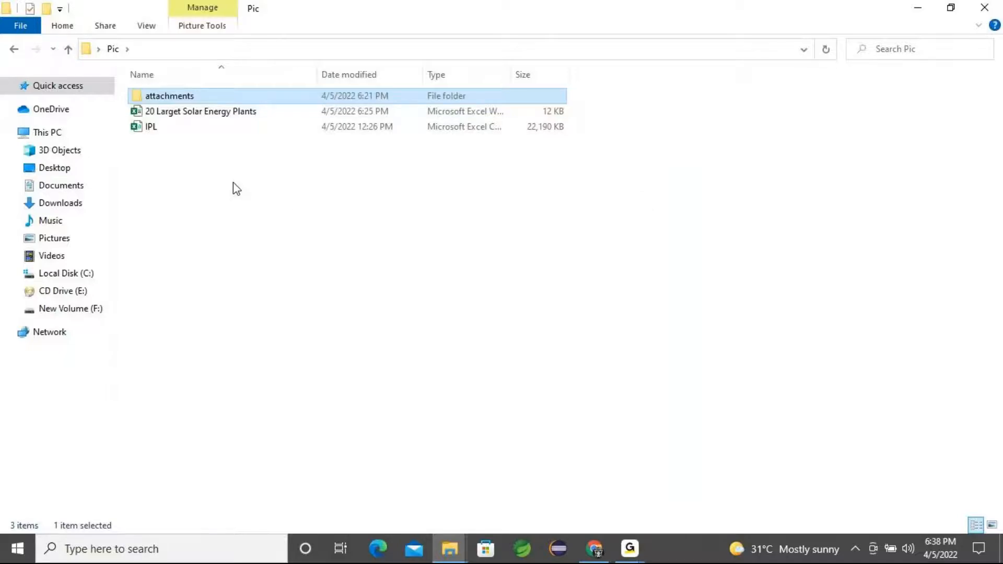
click(195, 112)
click(152, 132)
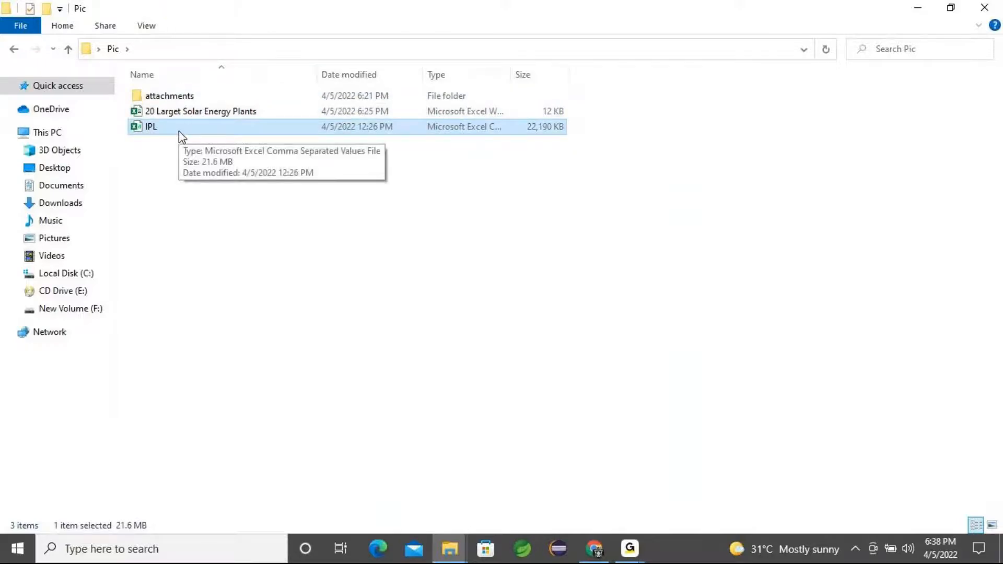
click(178, 115)
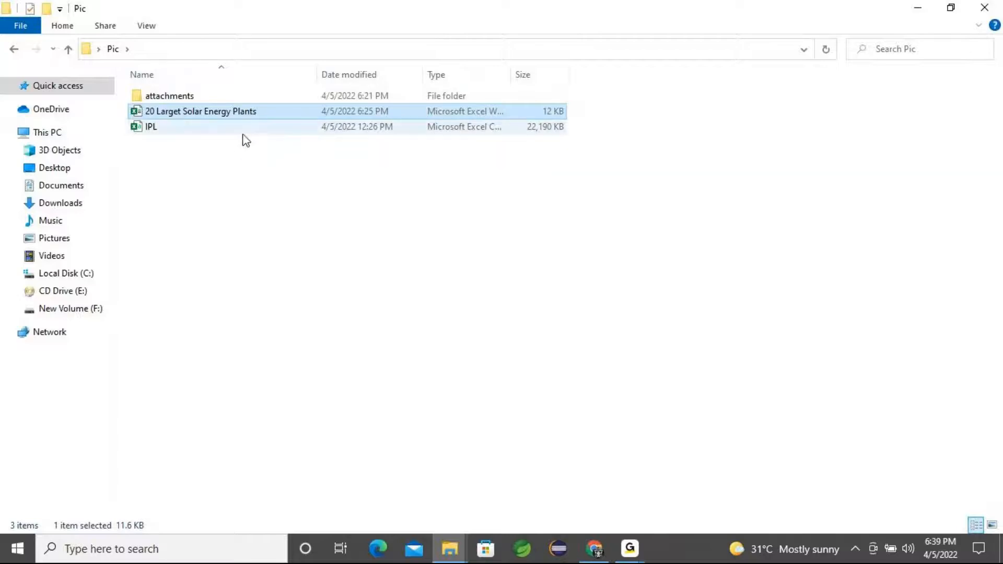
Rename the IPL file in the Pic folder to "IPL-2008-2020"
double_click(164, 127)
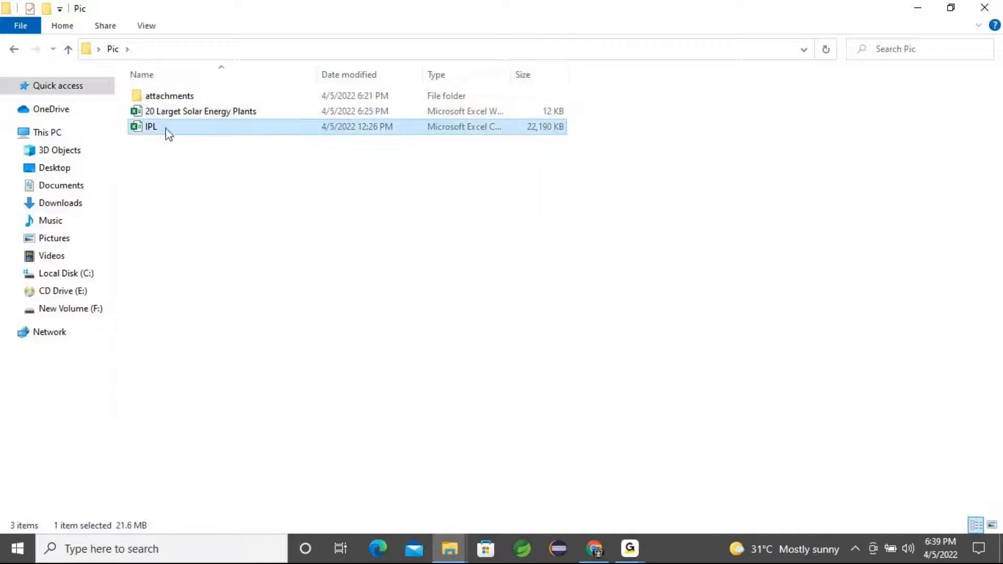
right_click(165, 127)
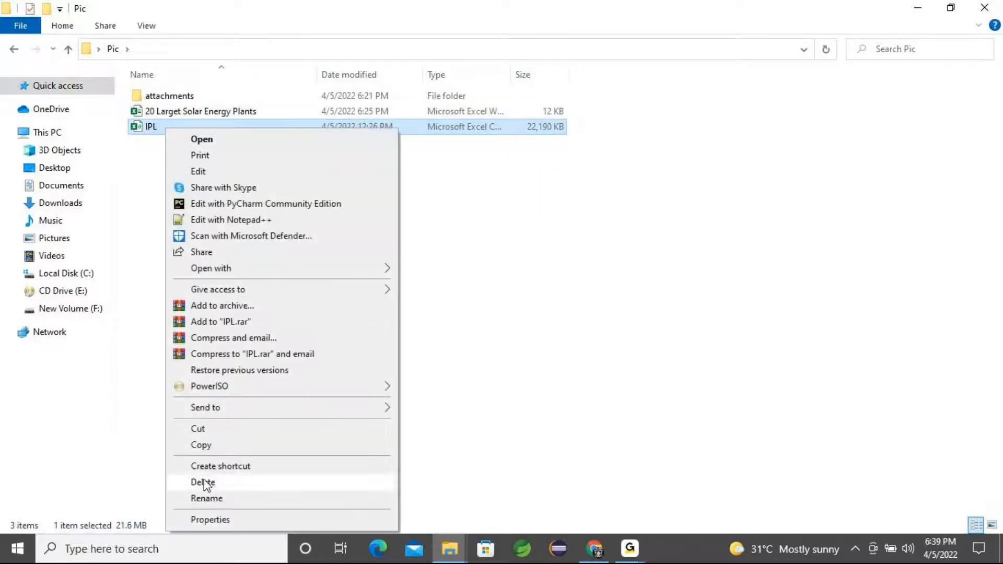
click(207, 499)
click(174, 125)
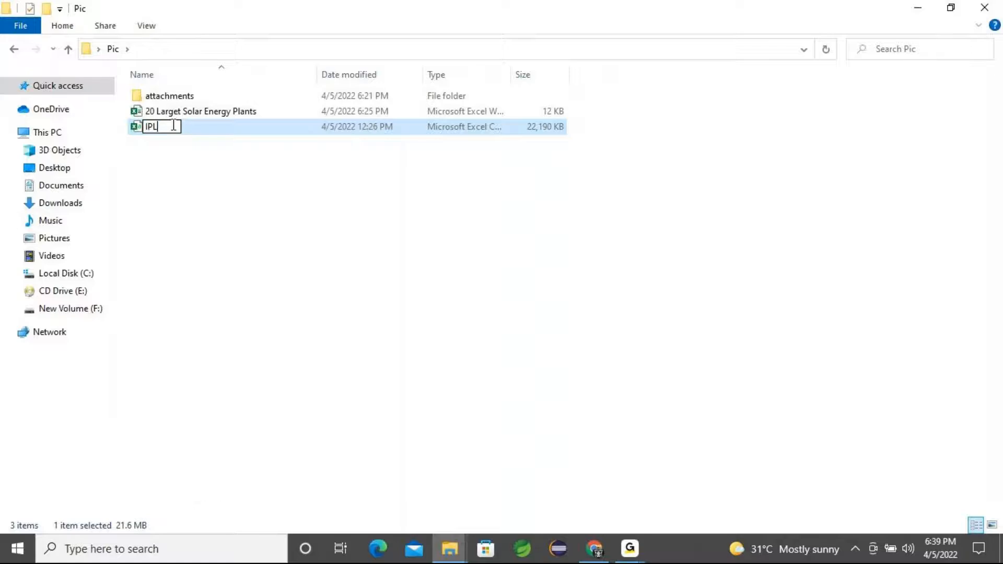
text(-2008-20)
text(20)
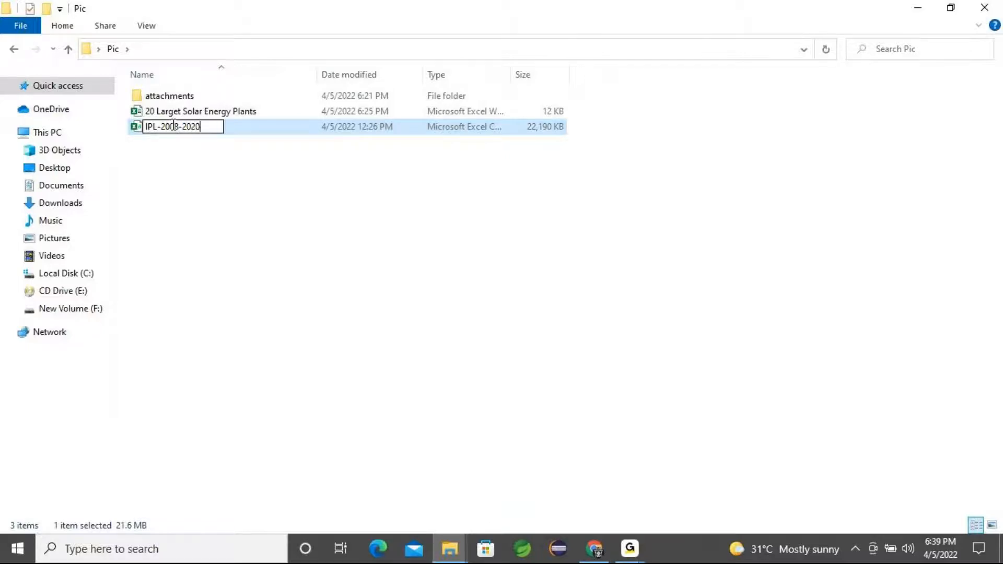
key(Return)
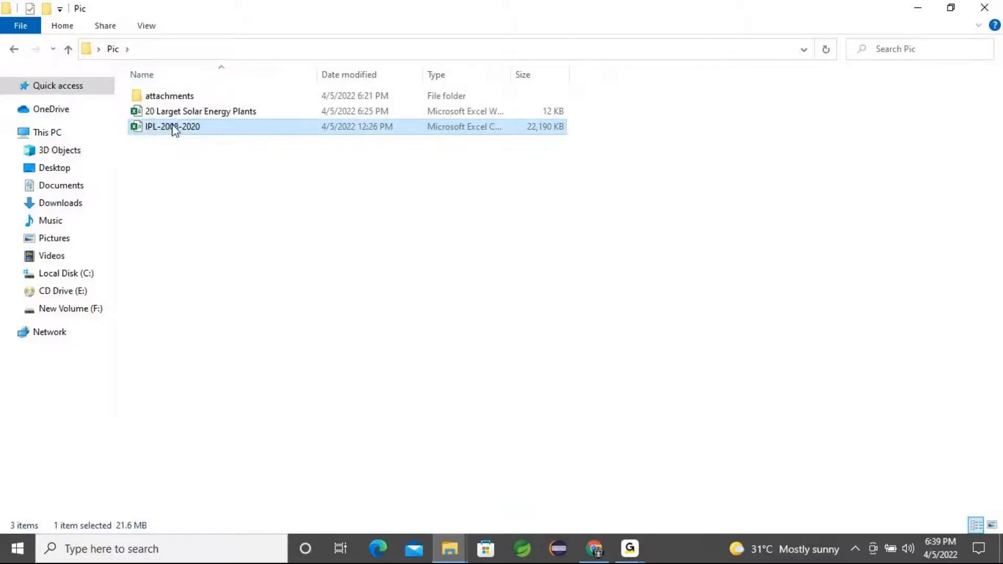
click(190, 178)
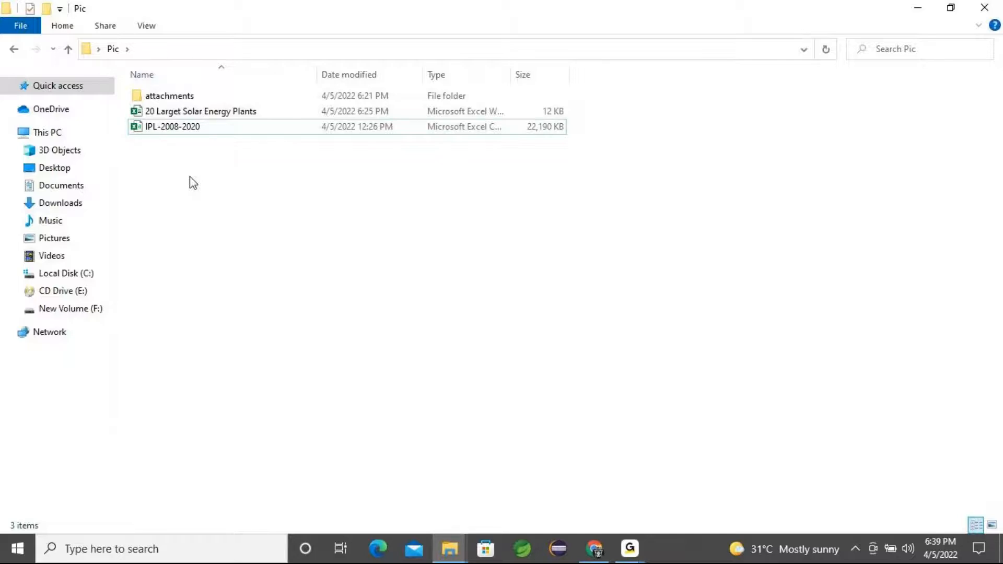
Widen the Type column and compare the file types of the solar energy and IPL files
drag(510, 76, 620, 98)
click(497, 133)
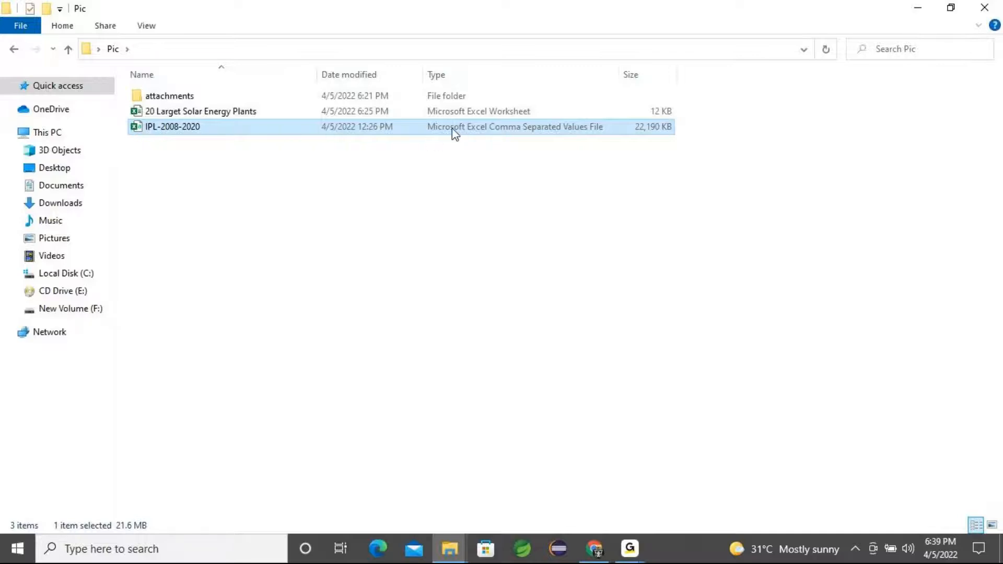
click(229, 112)
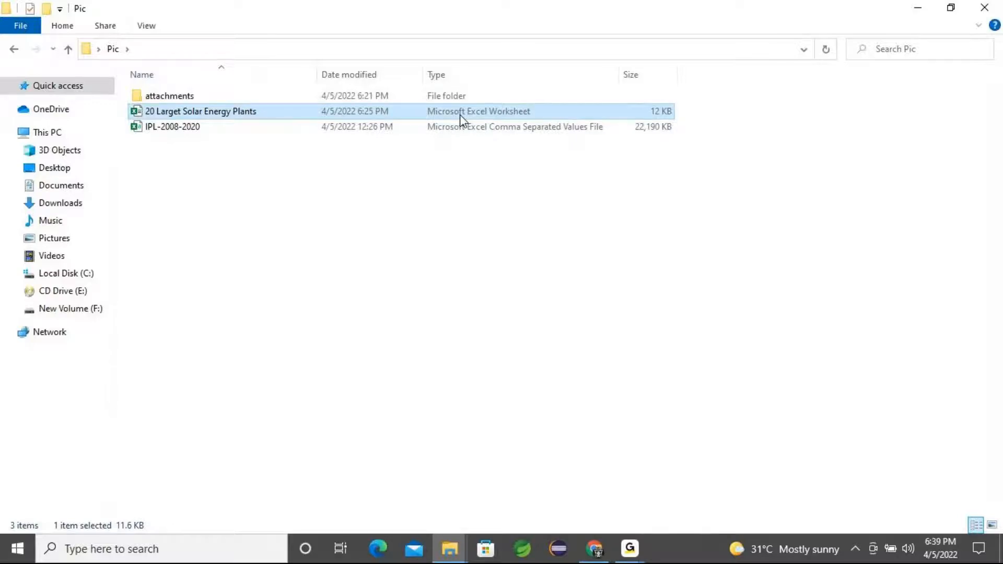
click(233, 127)
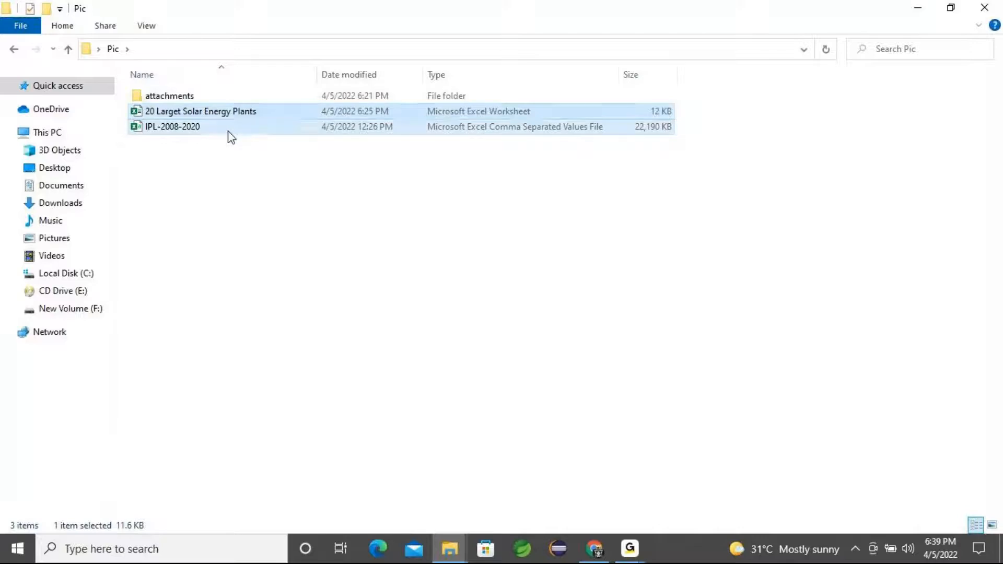
Switch to the GoTo meeting window to check on the session
click(630, 554)
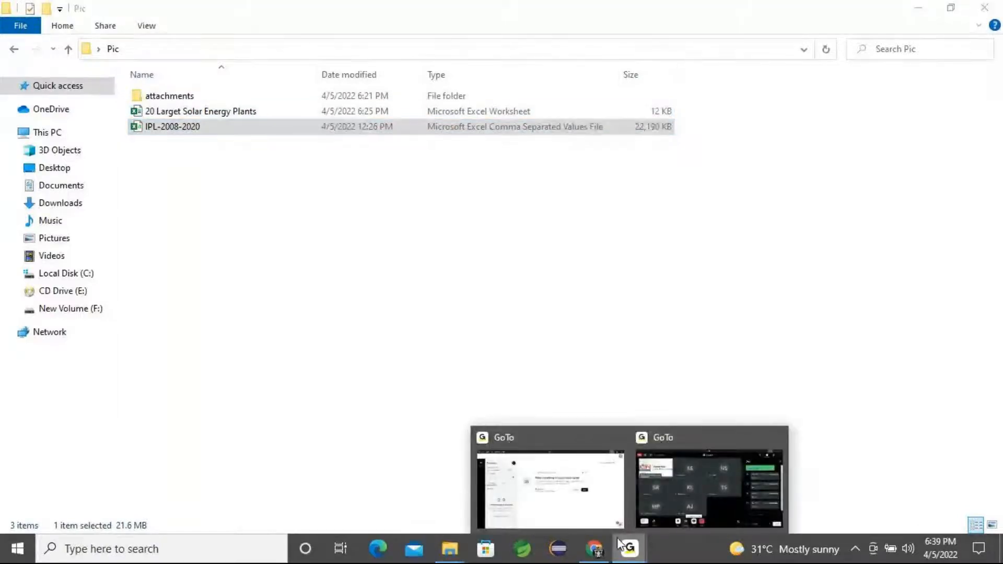
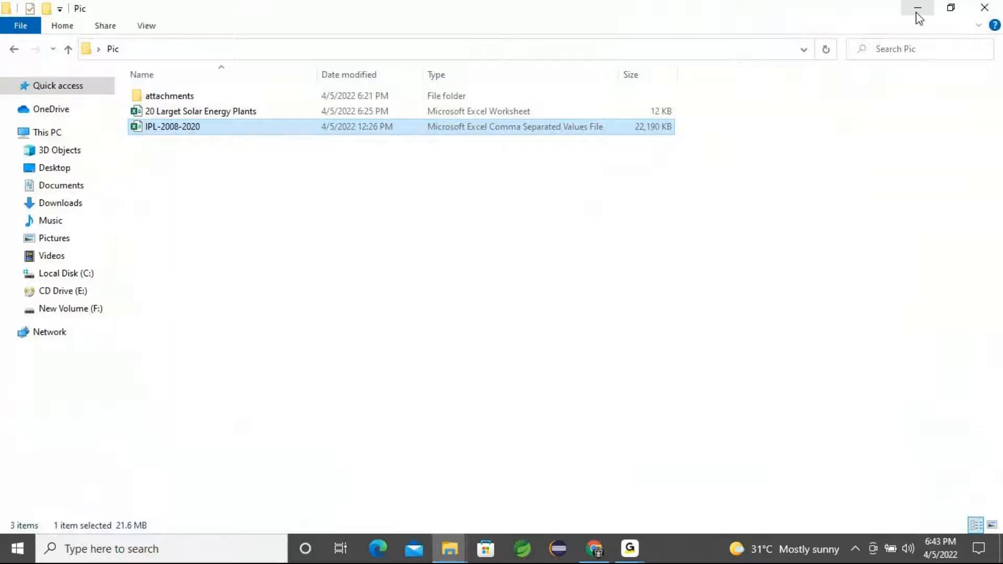
mouse_move(599, 553)
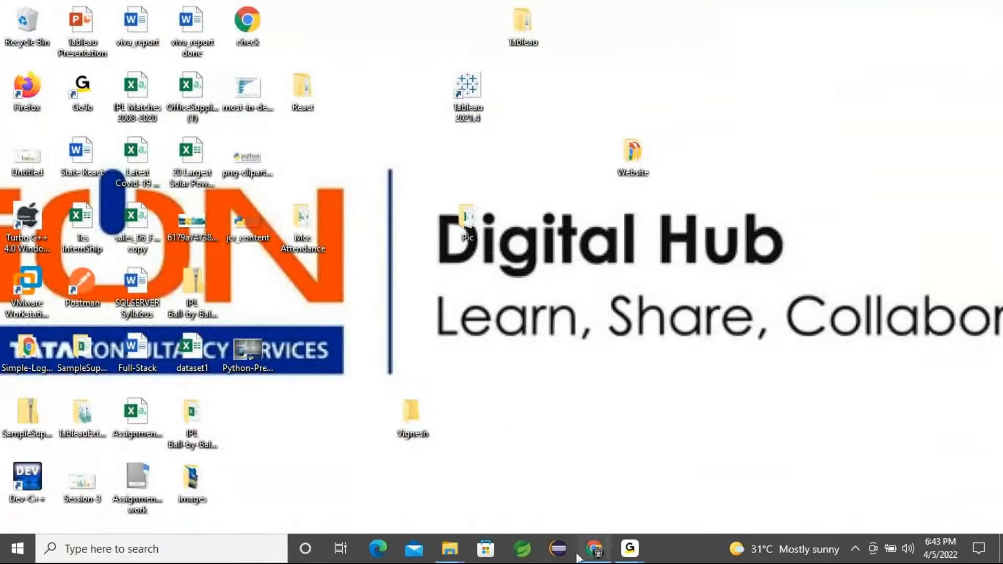
mouse_move(629, 552)
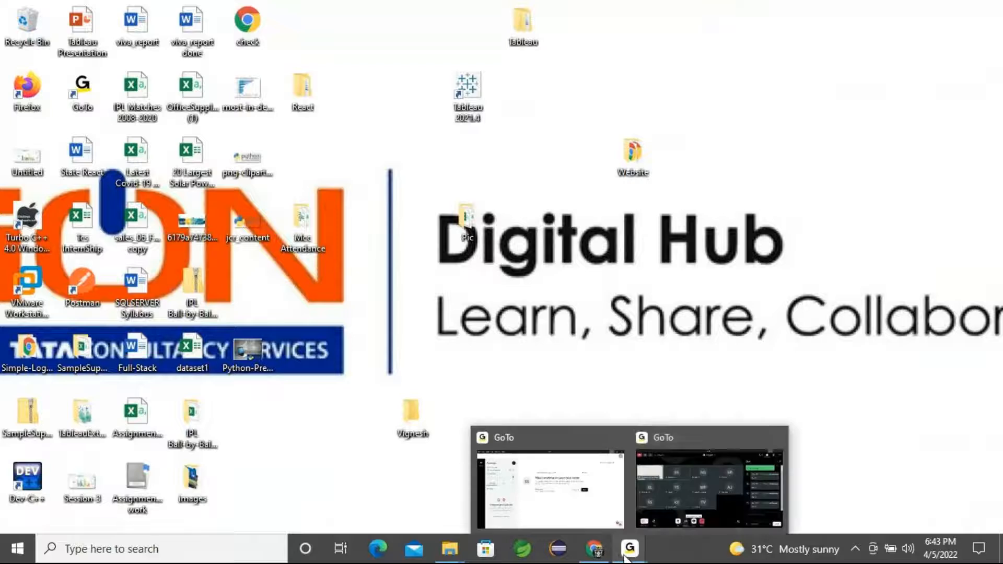
click(675, 491)
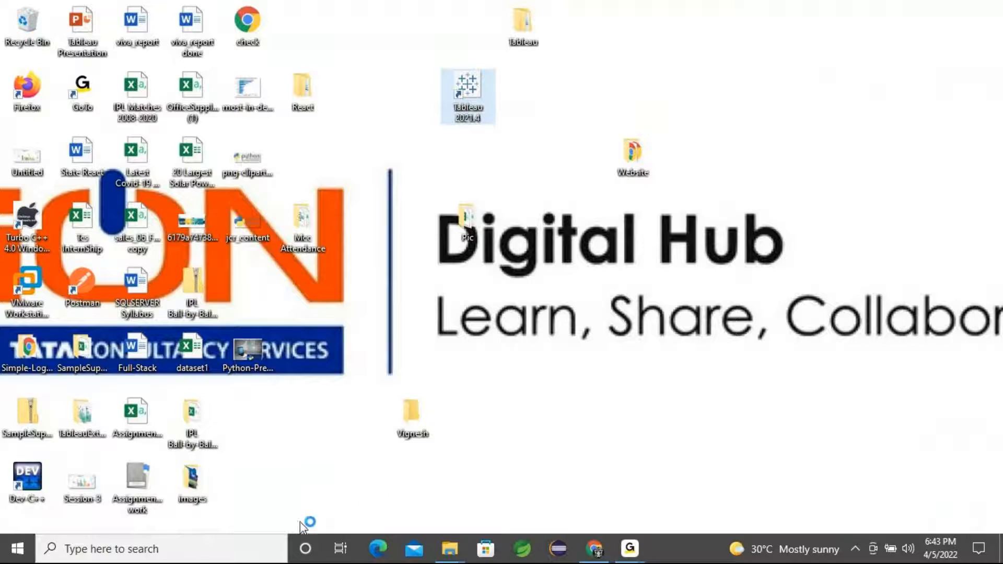
Search for Notepad and open a blank Notepad document
click(242, 542)
text(note)
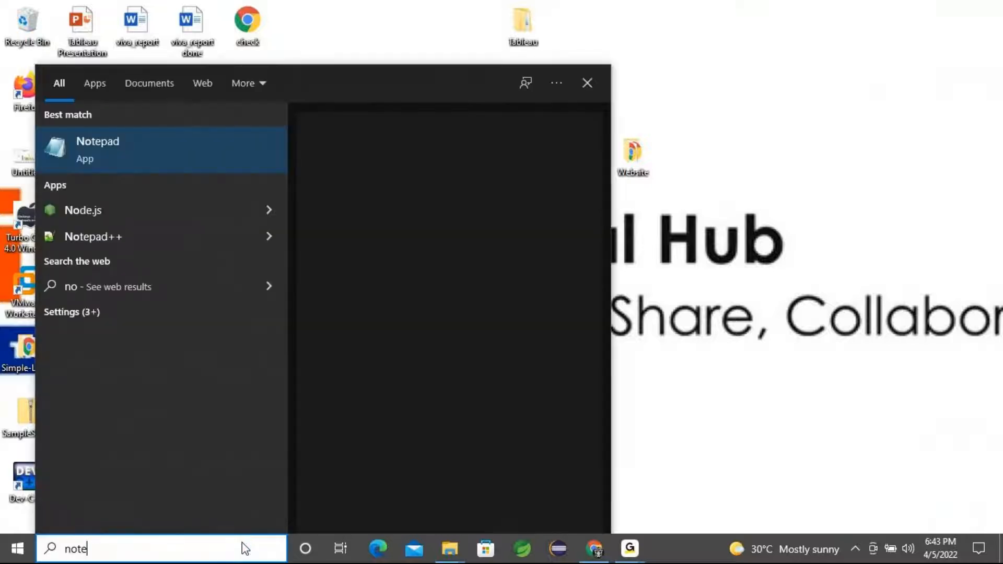
text(pad)
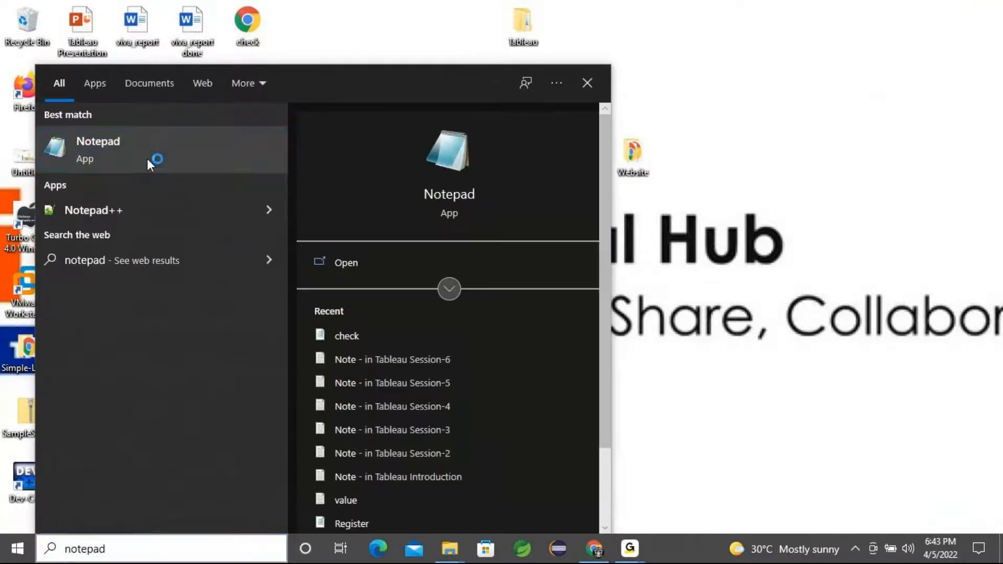
click(152, 158)
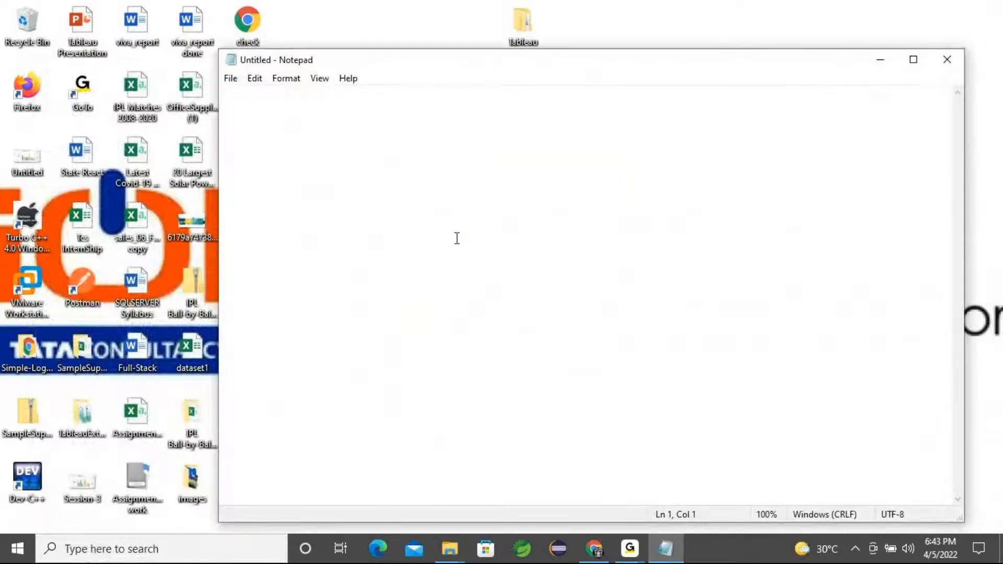
Write "1. 20 Larget Solar Energy Plant : World" in the Notepad document and continue the Tableau trial when it starts
text(20)
key(BackSpace)
key(BackSpace)
text(1. )
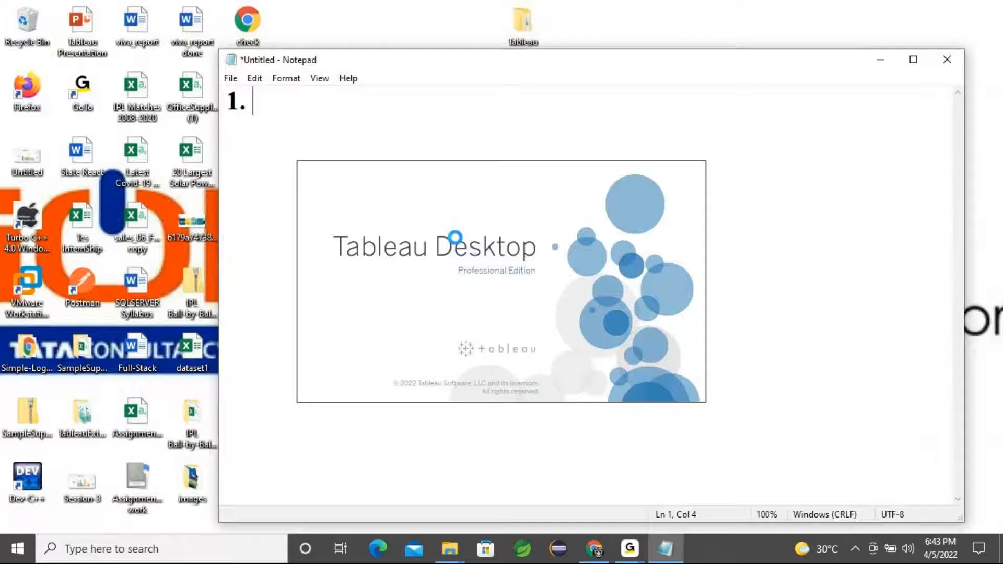
text(20)
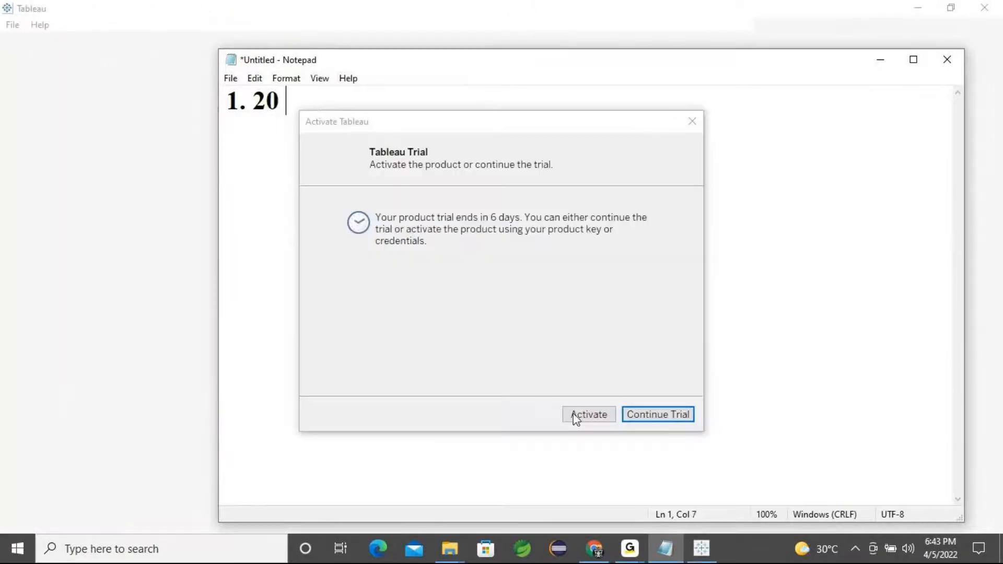
click(662, 416)
text(L)
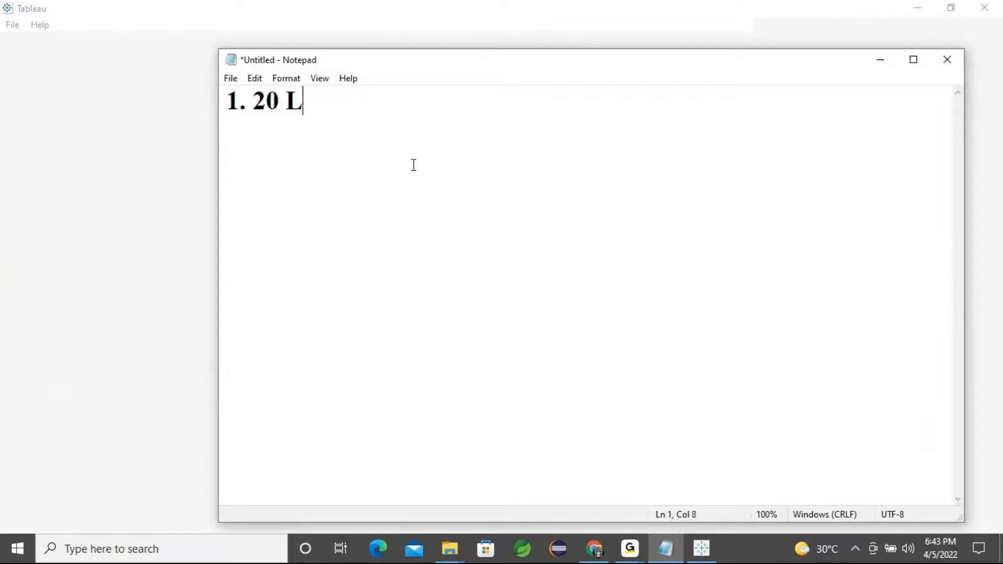
text(arget So)
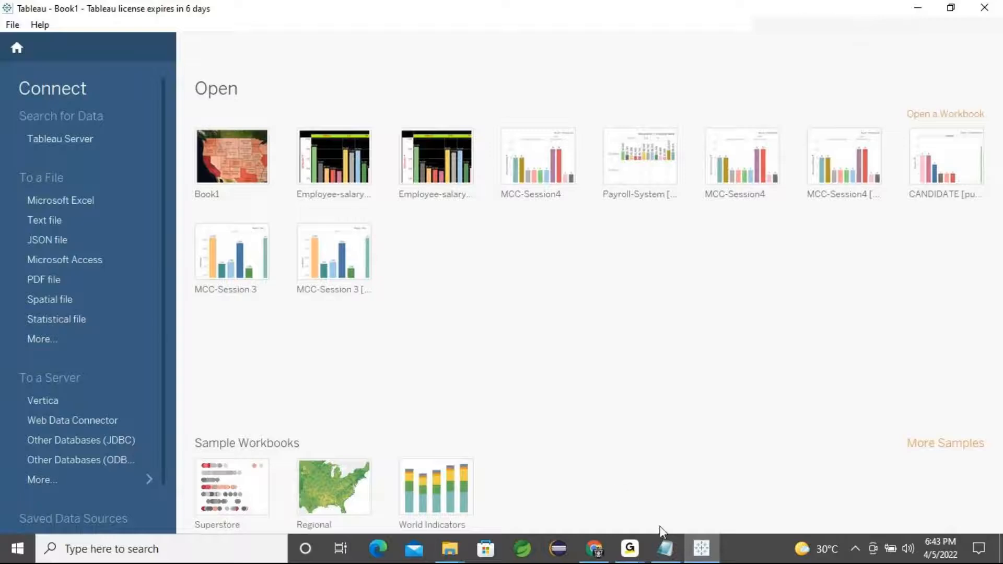
click(665, 548)
text(lar Ener)
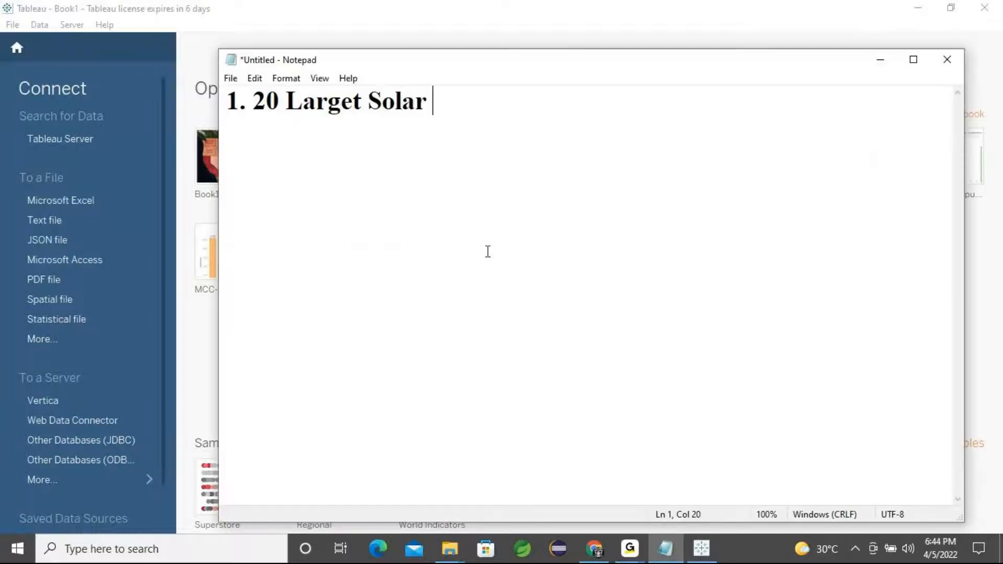
key(BackSpace)
text(rgy Plant : World)
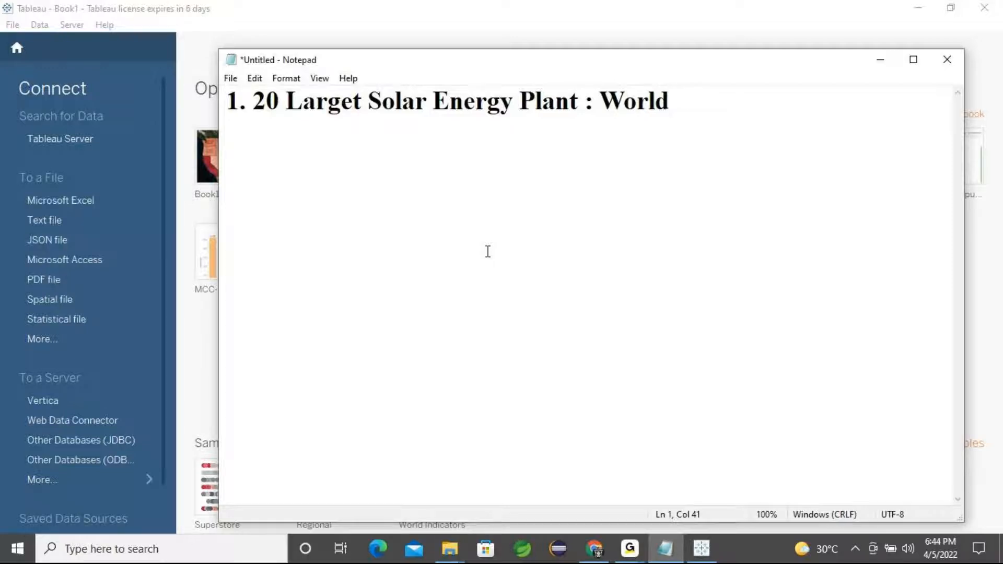
Add the line "Filters: dataset" below the solar energy plant title in the notes
key(Return)
text(Filter )
text(:)
key(BackSpace)
key(BackSpace)
key(BackSpace)
text(s:)
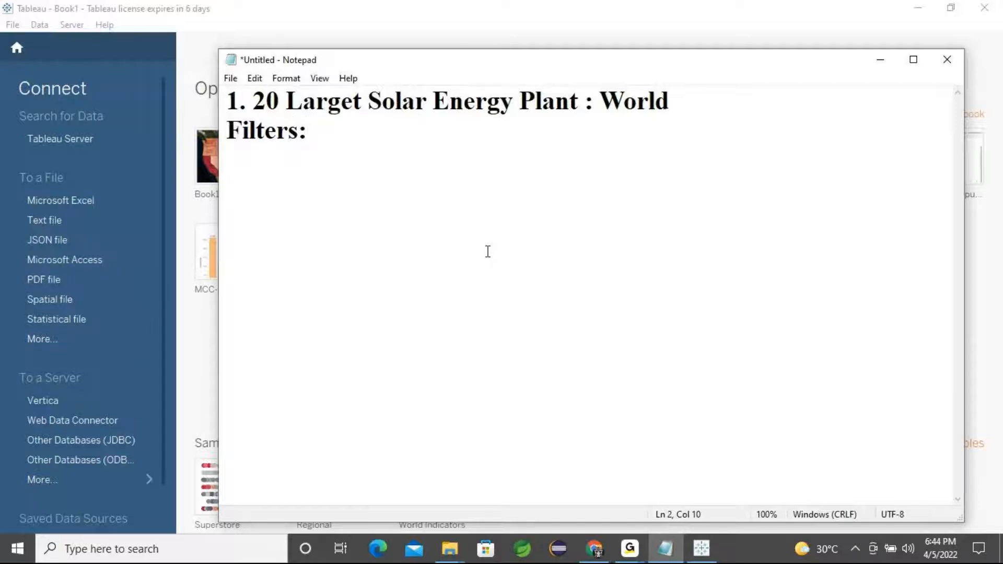
text( dataset)
key(Return)
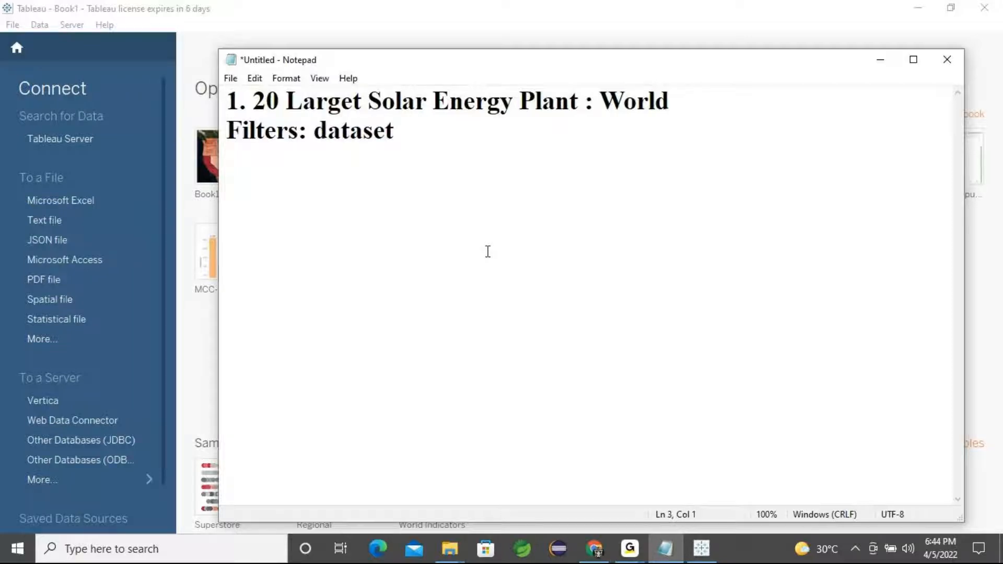
drag(400, 130, 226, 135)
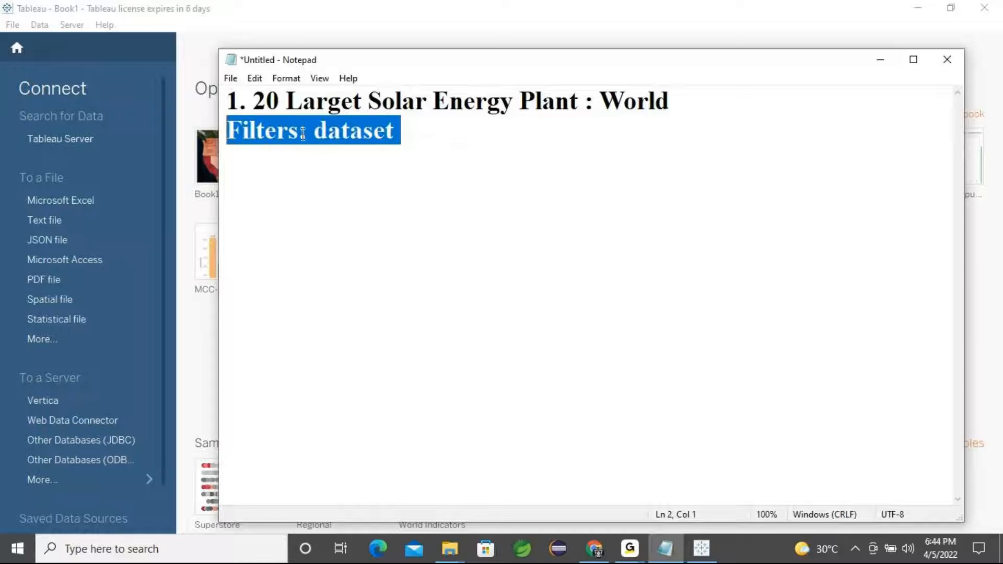
Add the line "DashBoard :" below the filters line, and minimize the notes and Tableau to reveal the desktop
click(407, 131)
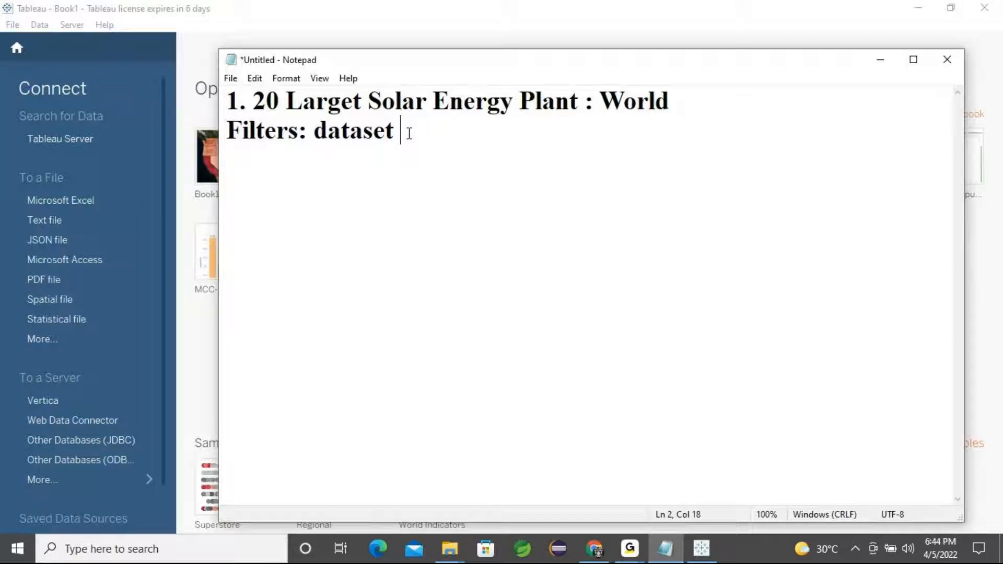
key(Return)
text(Da)
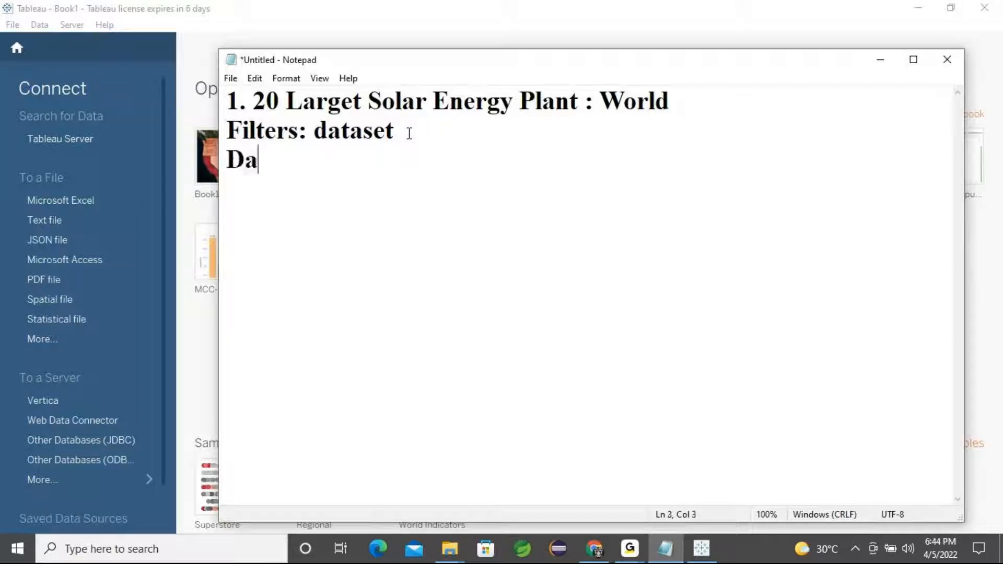
text(shBoar)
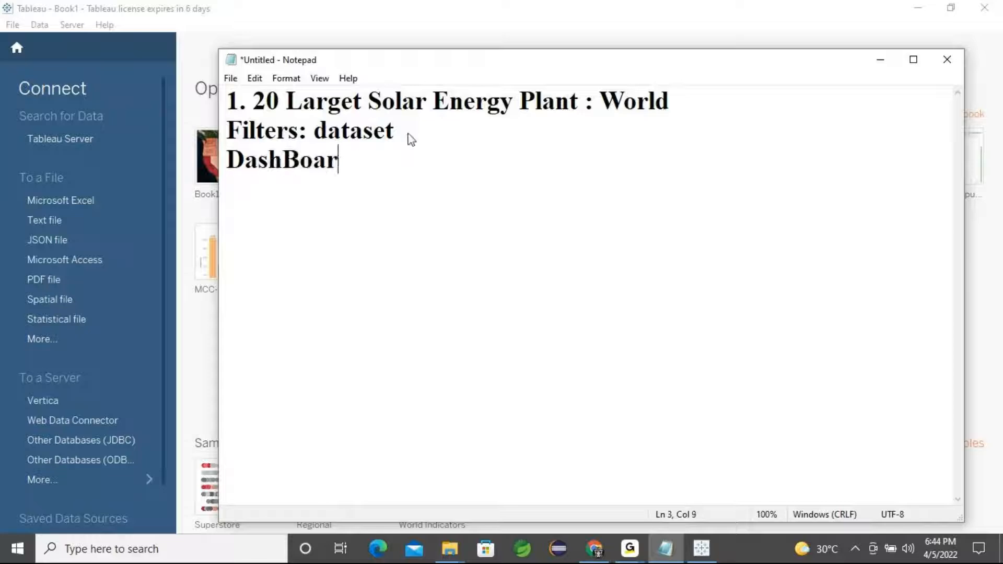
text(d :)
click(880, 60)
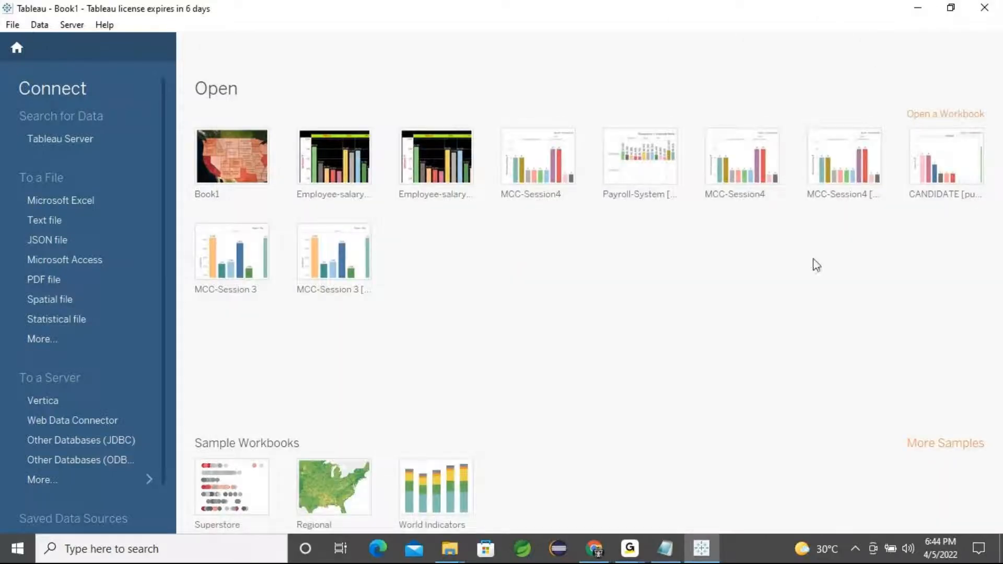
click(922, 12)
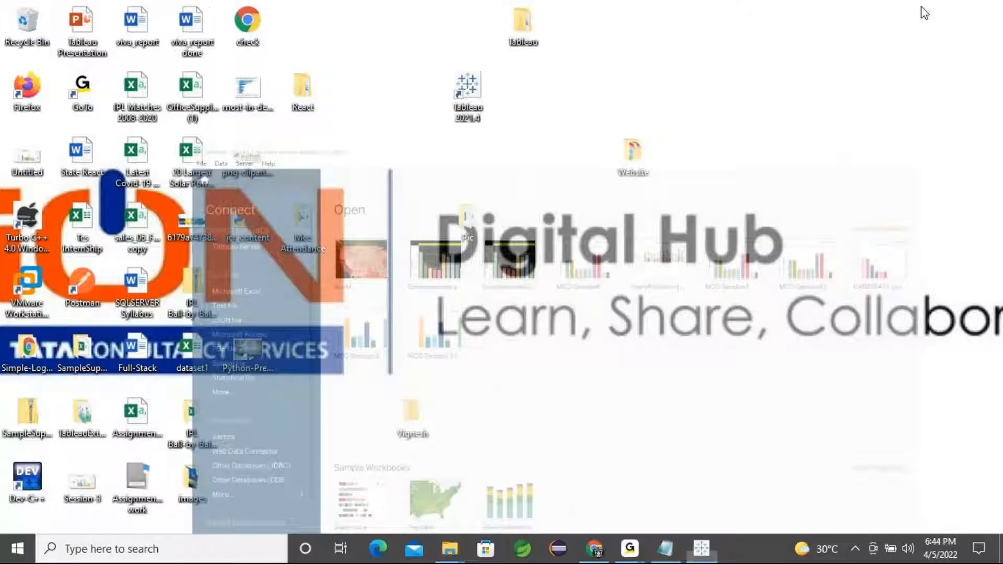
Copy the attachments folder and the solar energy and IPL files from the Pic folder into Desktop > Tableau > Tableau Session-7
double_click(466, 233)
drag(230, 204, 186, 120)
click(98, 194)
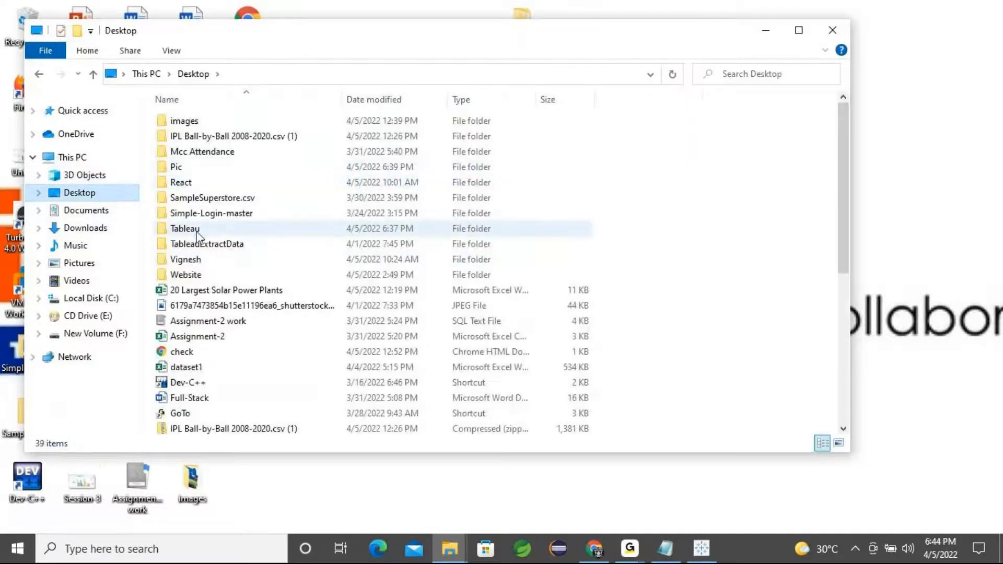
double_click(198, 229)
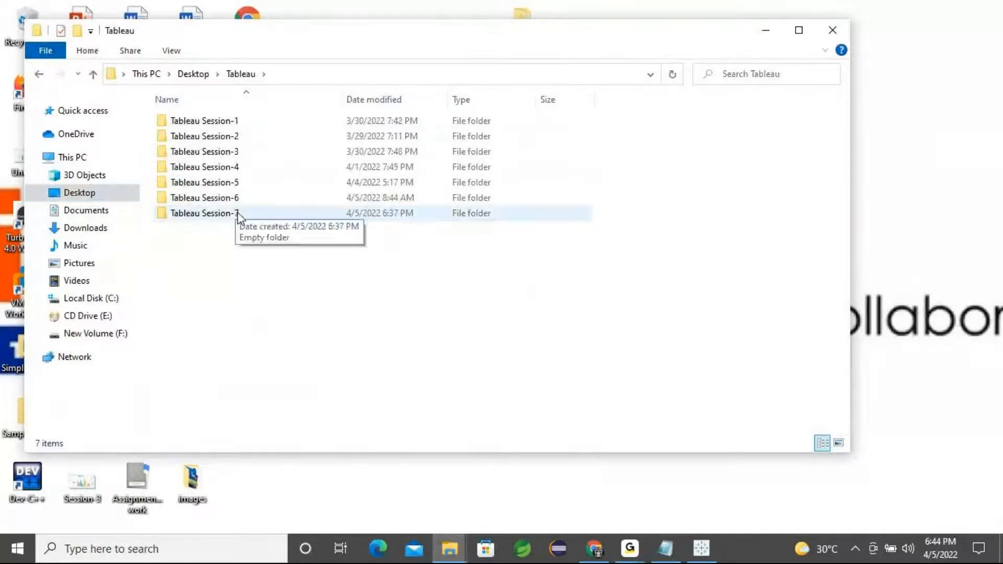
double_click(238, 214)
key(BackSpace)
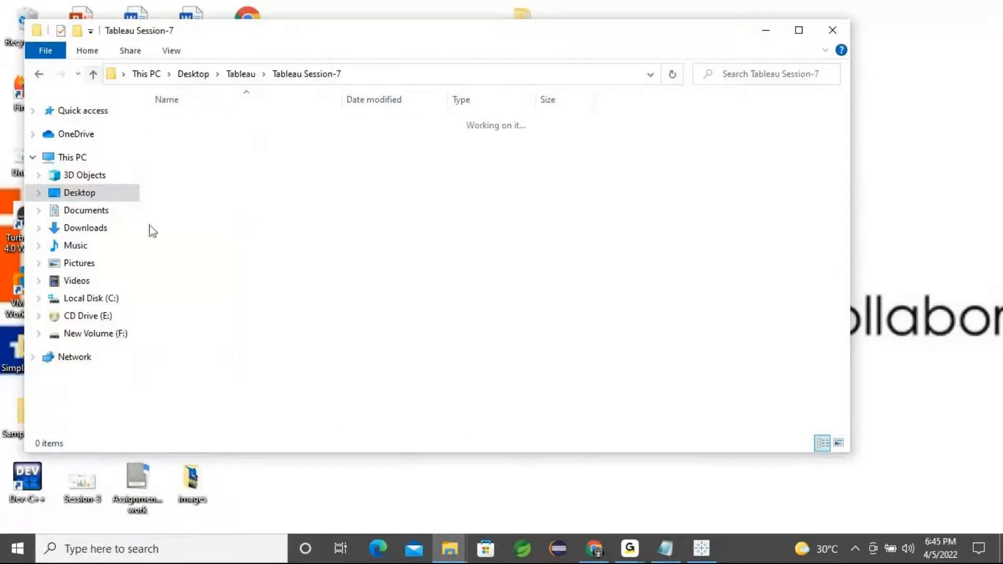
double_click(232, 198)
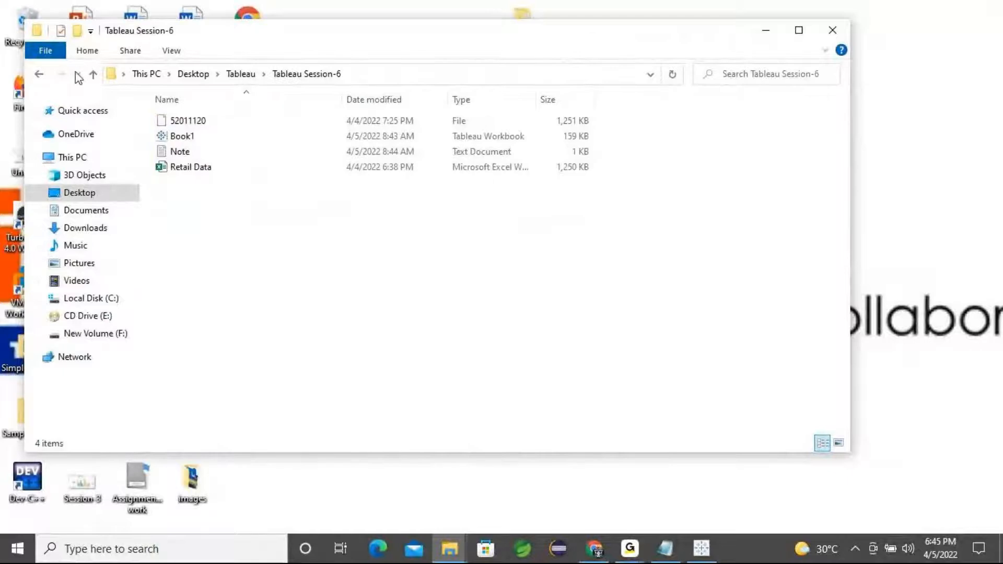
click(93, 73)
double_click(223, 214)
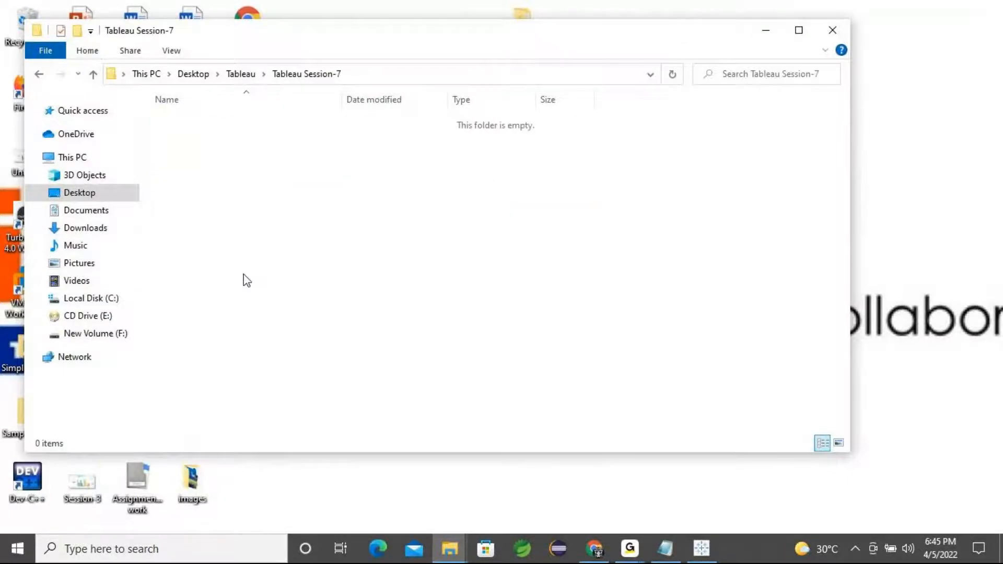
key(ctrl+v)
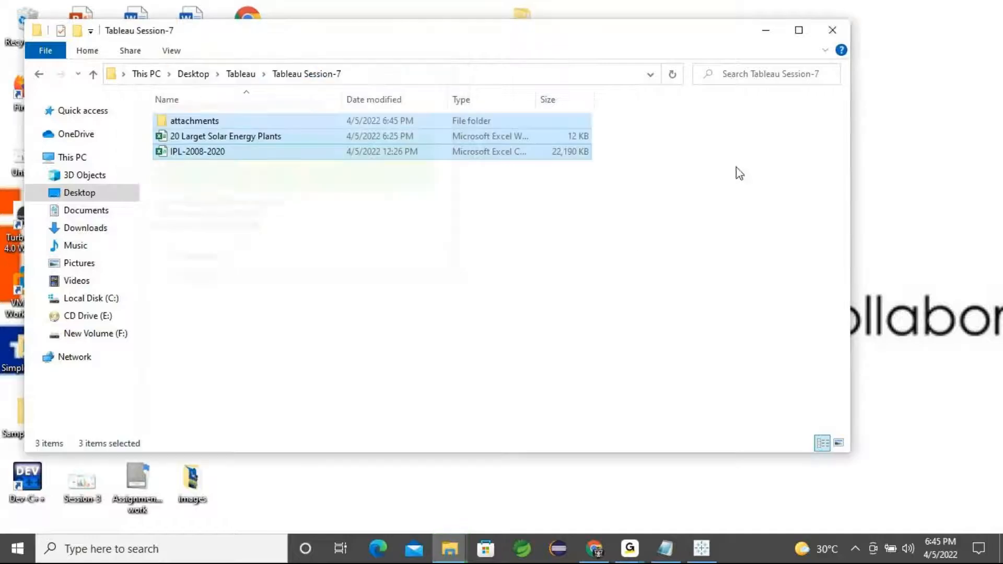
click(758, 33)
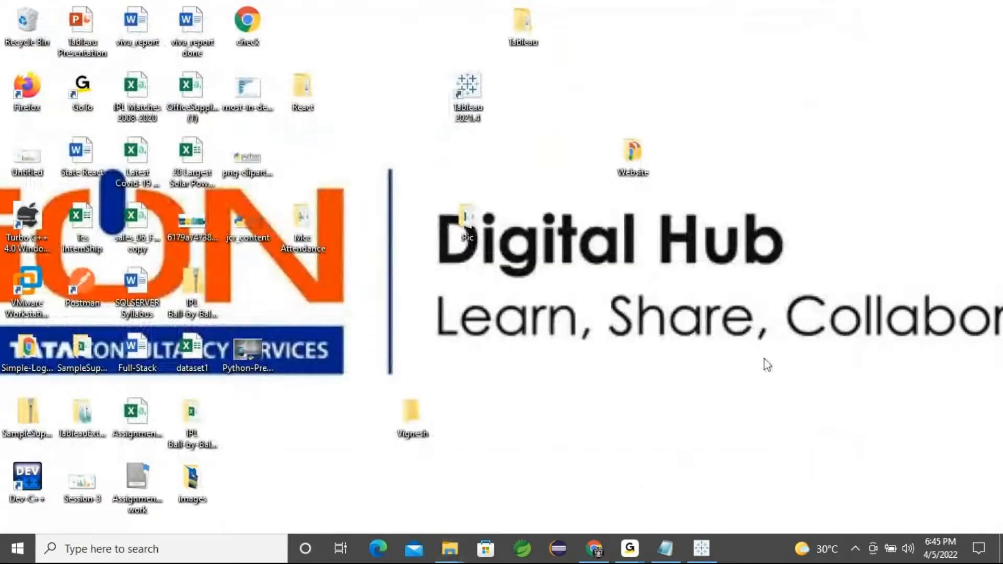
Open the 20 Larget Solar Energy Plants workbook from the Tableau Session-7 folder in Excel, enable editing and dismiss the license notice
click(626, 550)
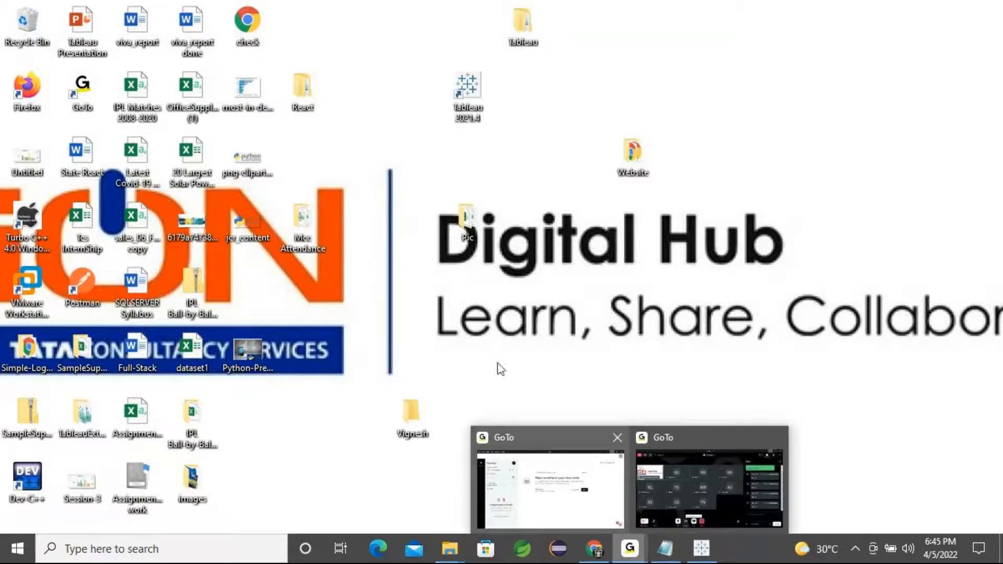
double_click(523, 23)
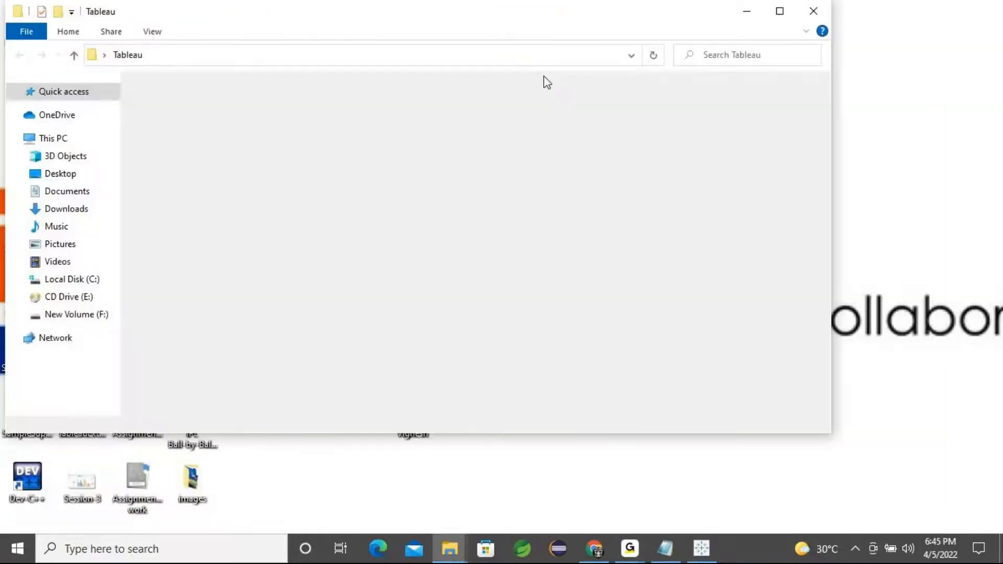
double_click(200, 194)
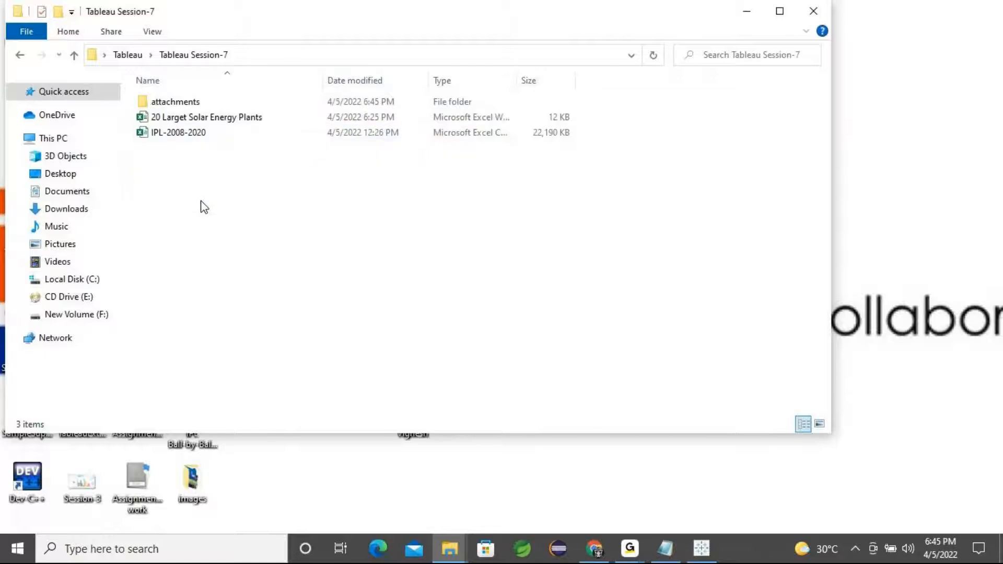
click(221, 120)
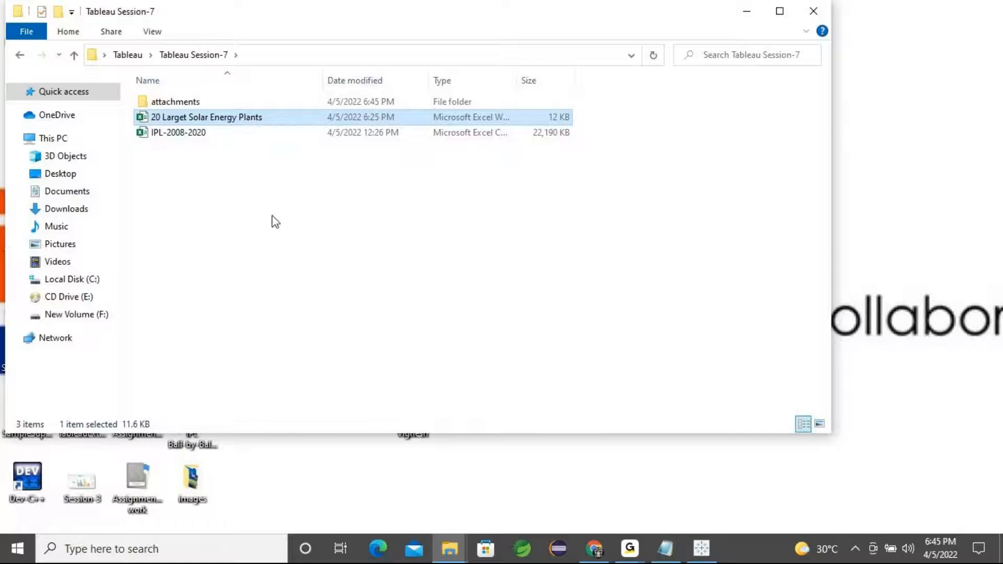
double_click(233, 123)
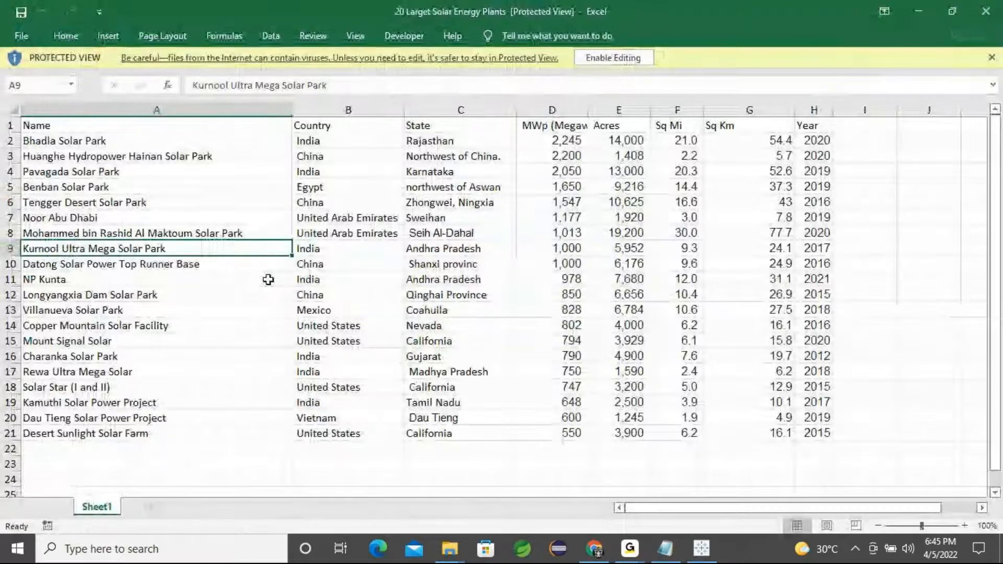
click(619, 54)
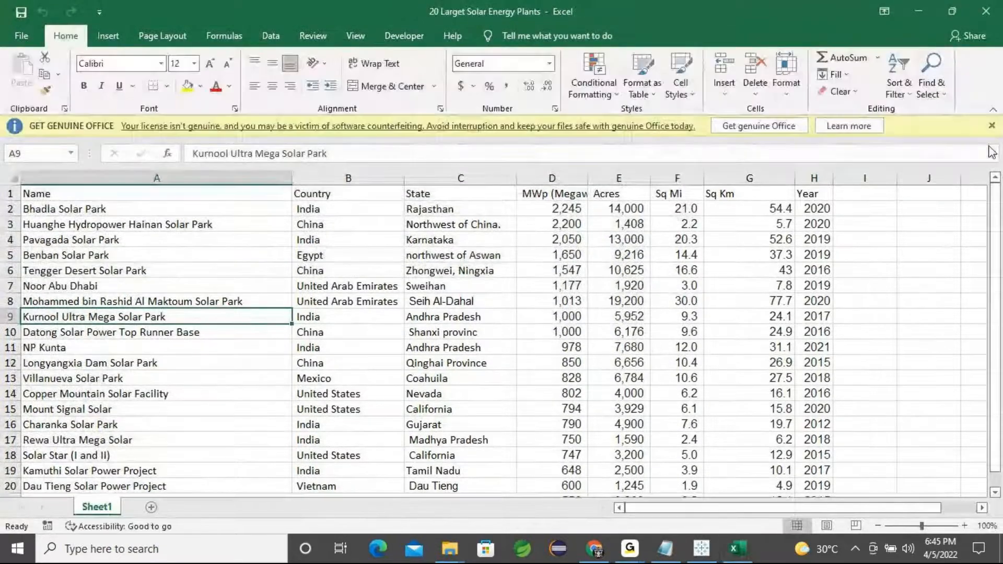
click(993, 127)
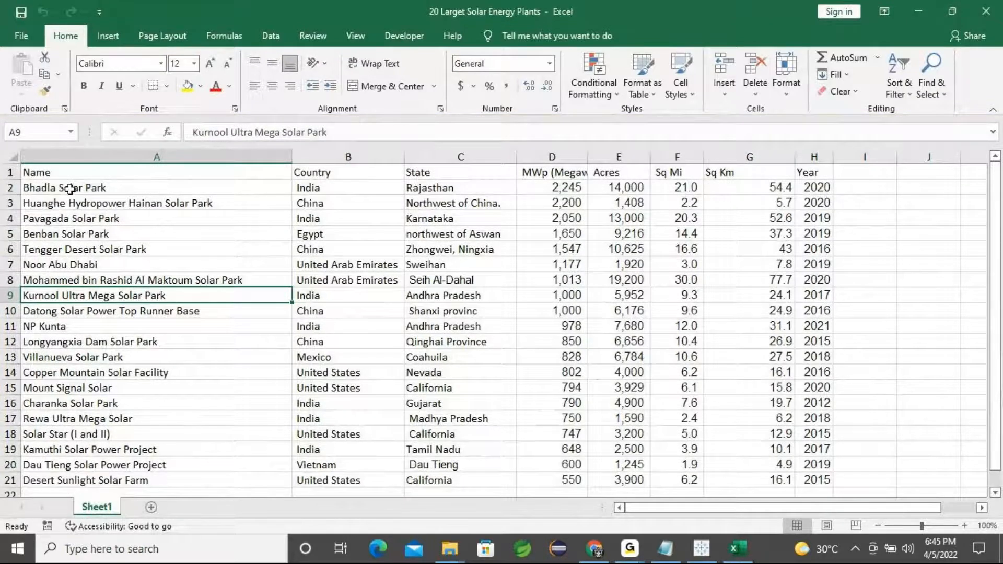
Go over the plant names, country and state, and widen column D to fit the MWp (Megawatts Peak Capacity) header
drag(70, 190, 84, 475)
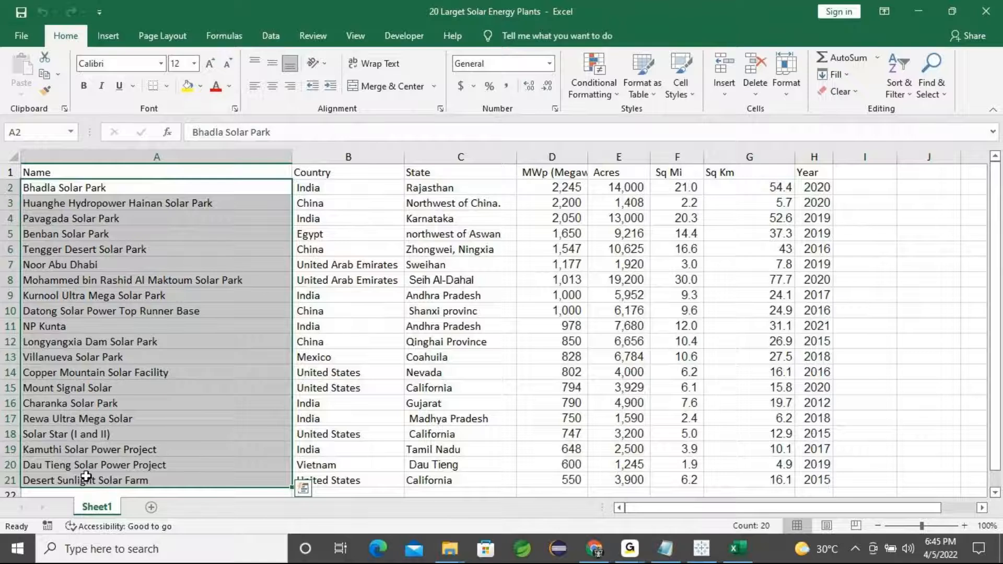
click(85, 196)
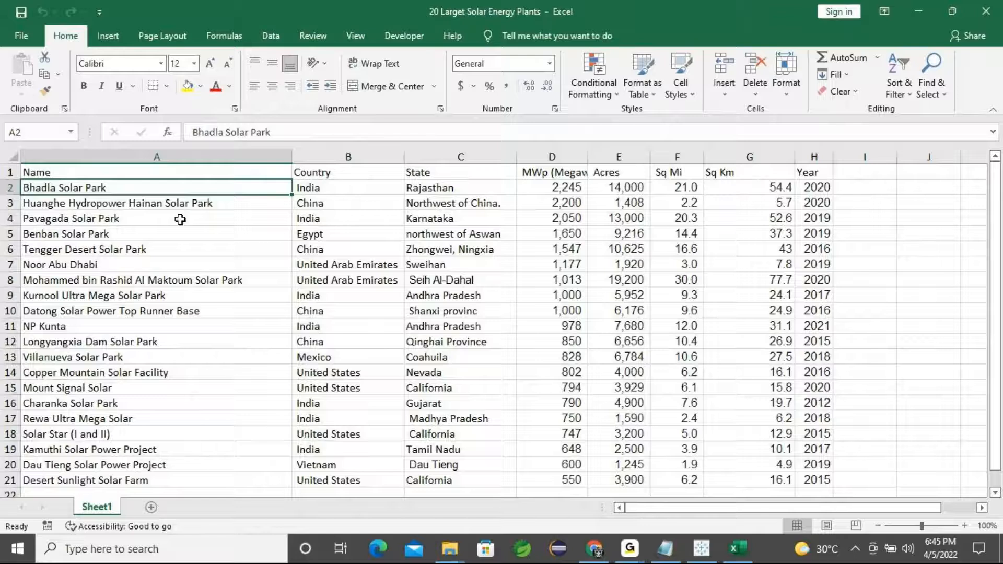
key(Right)
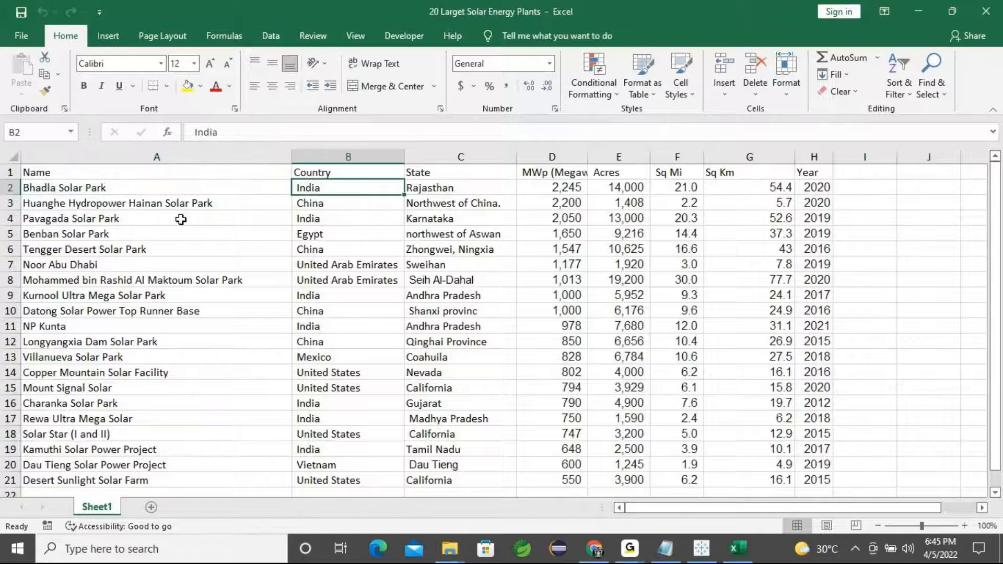
key(Right)
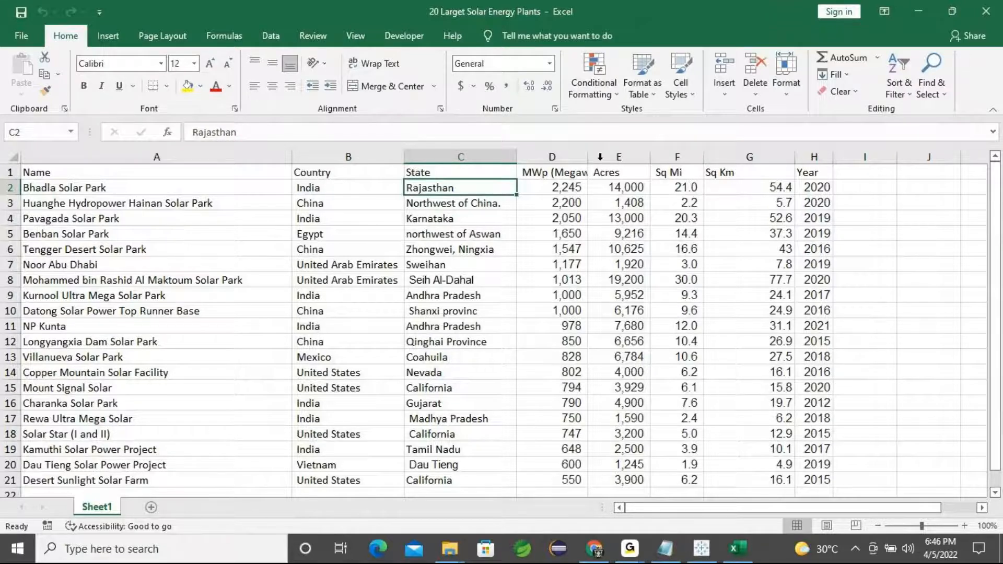
drag(587, 154, 679, 155)
click(580, 178)
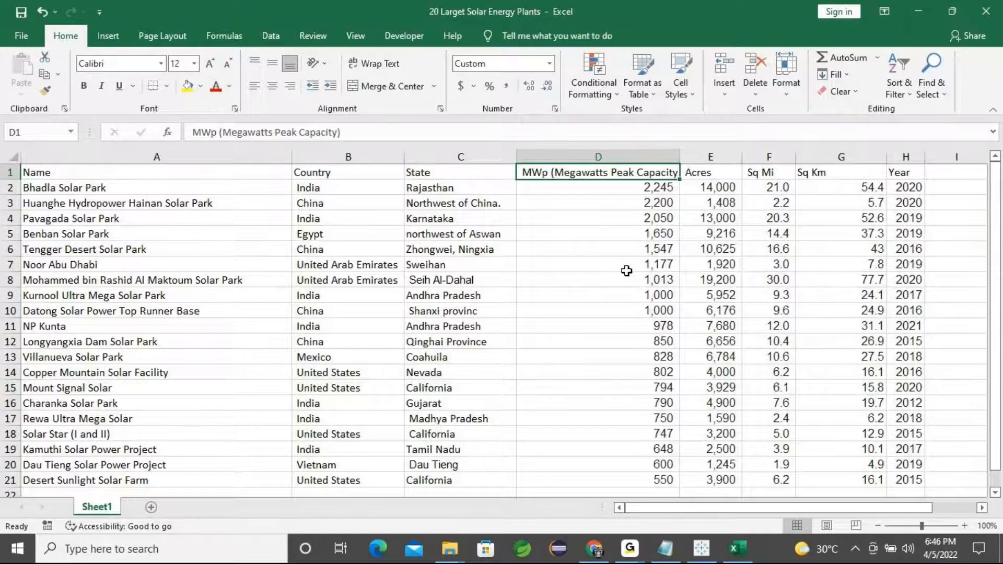
Go through the Bhadla Solar Park record's peak capacity, acres, square miles, square kilometres and year, returning to its name
key(Down)
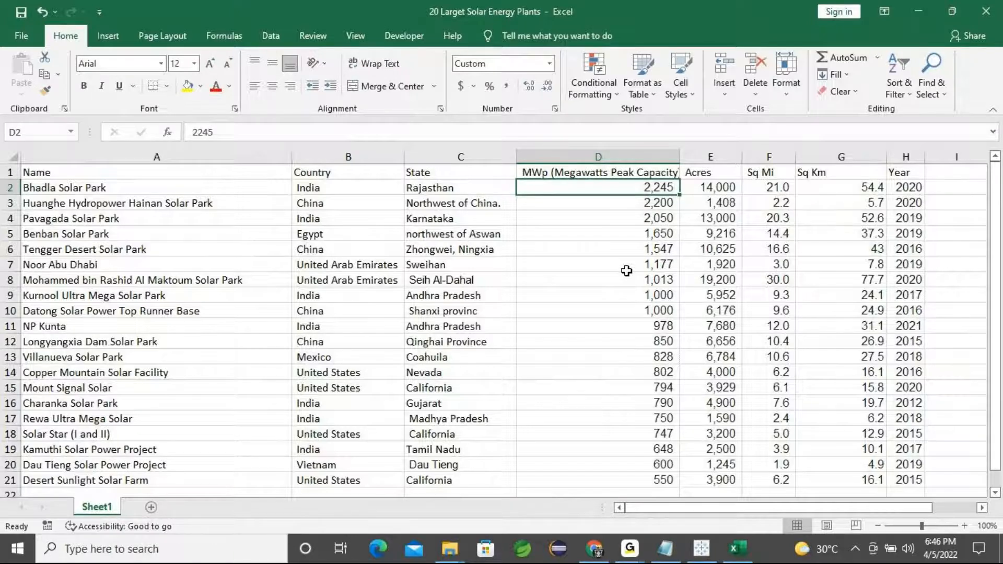
key(Right)
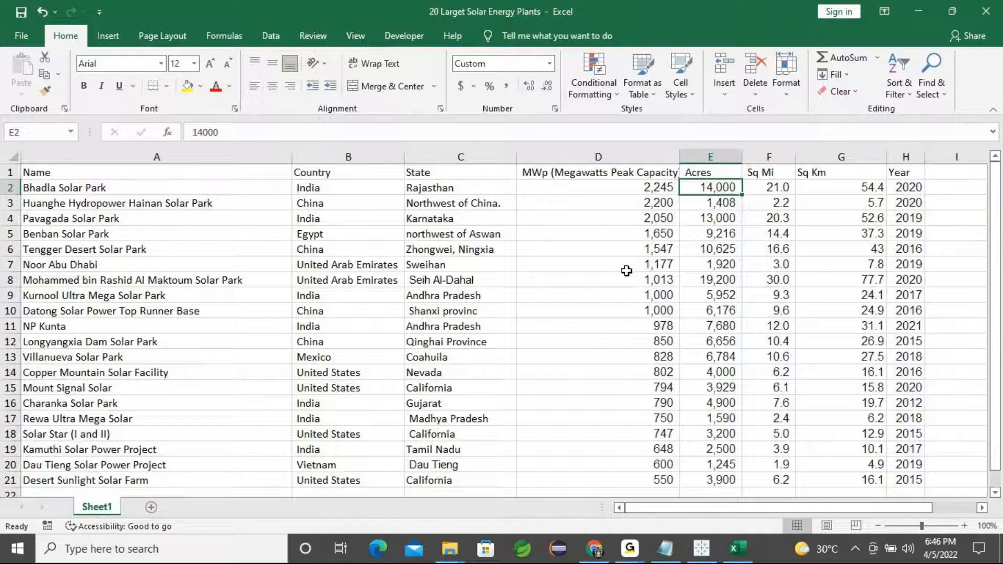
key(Right)
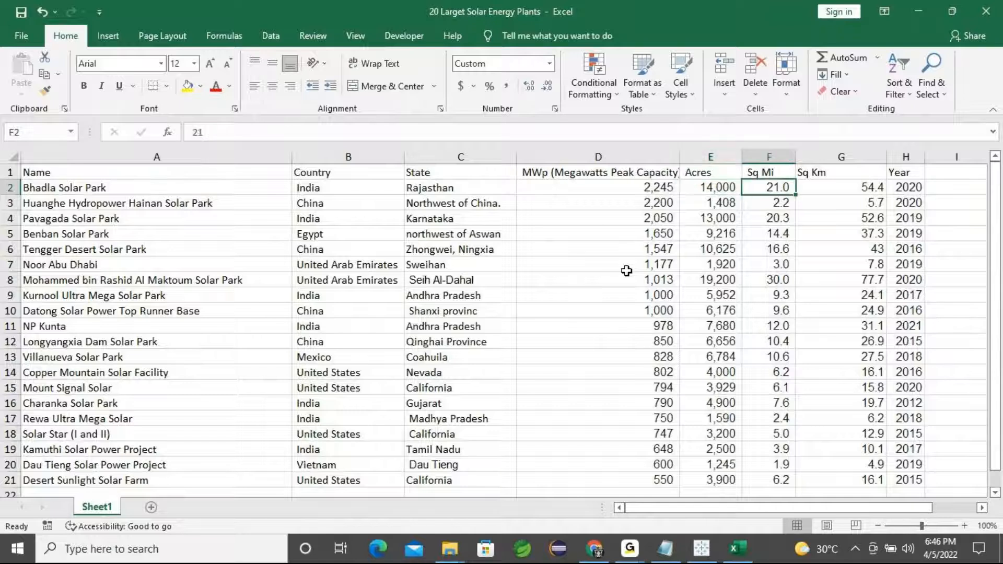
key(Right)
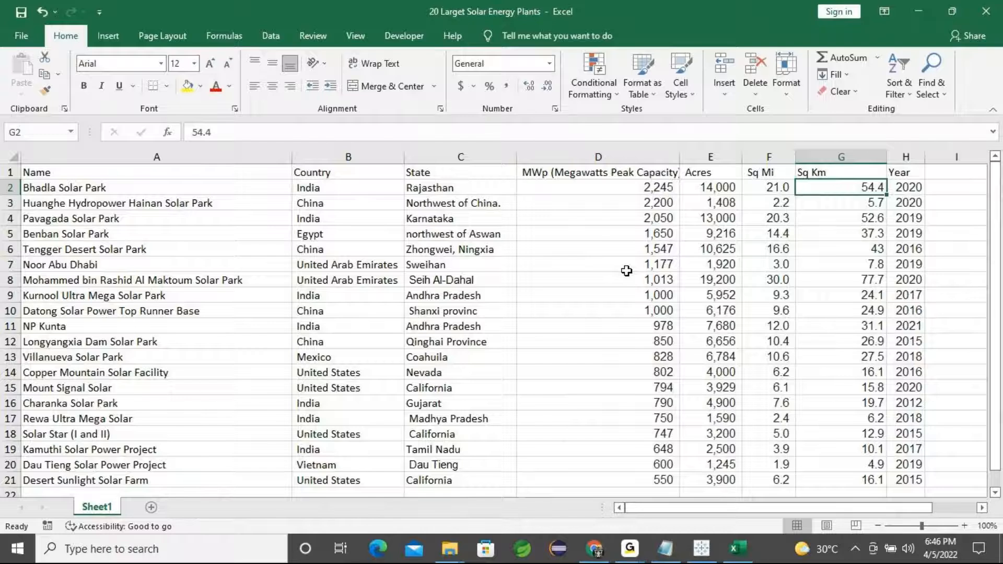
key(Right)
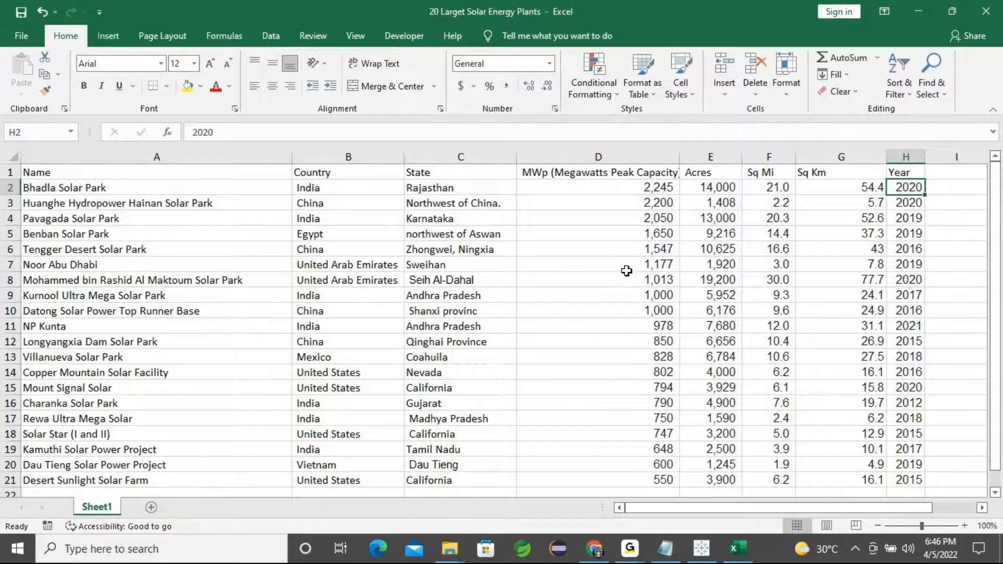
key(Left)
key(Left)
key(Left)
key(Left)
key(Left)
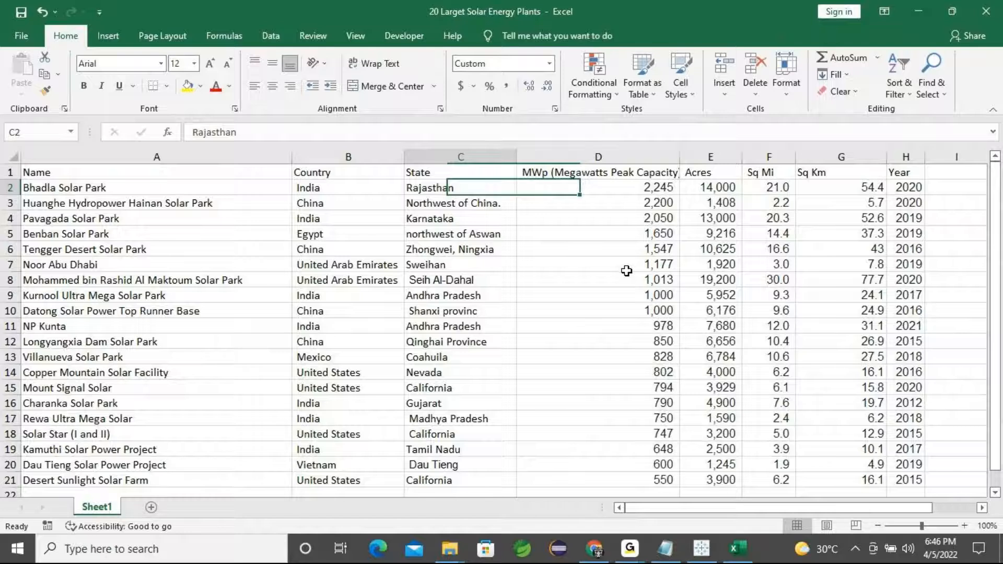
key(Left)
key(Left)
Remove the trailing period from the Huanghe Hydropower Hainan Solar Park's state in C3 so it reads "Northwest of China"
key(Down)
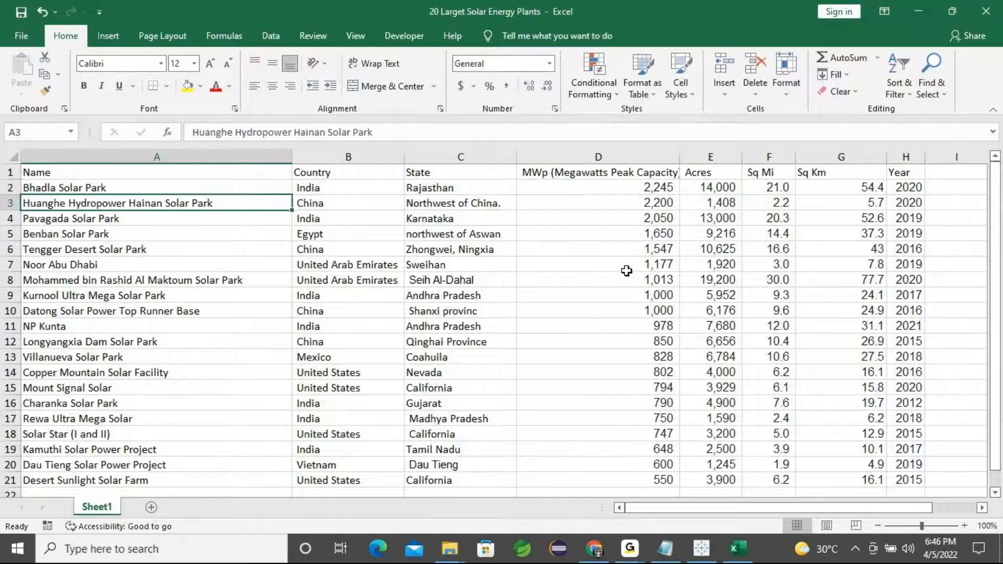
key(Right)
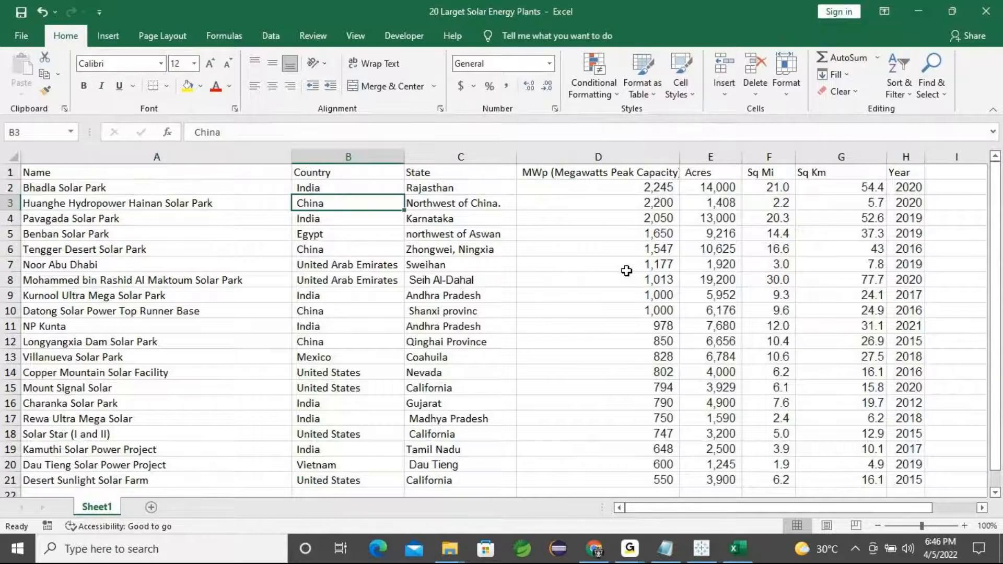
key(Right)
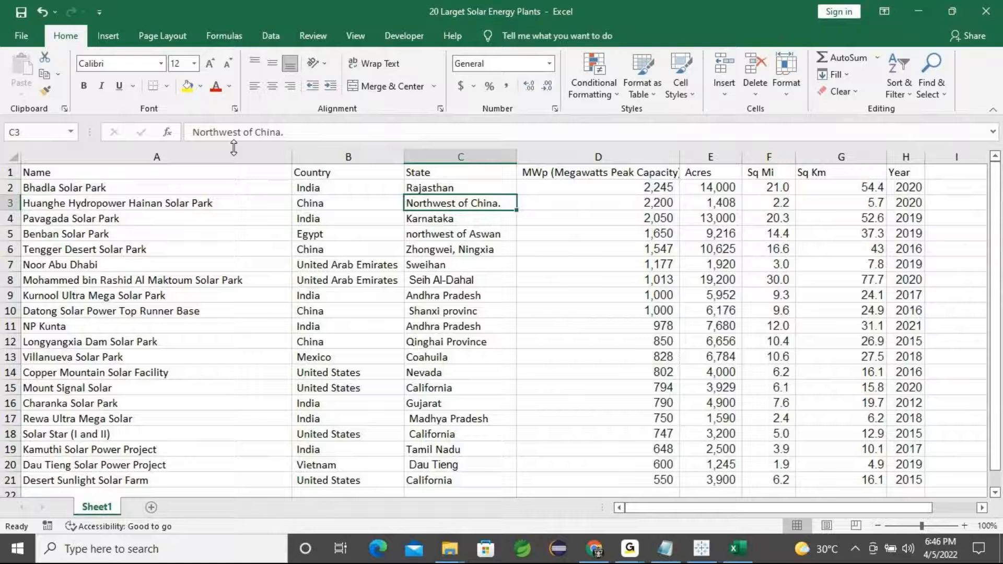
click(290, 131)
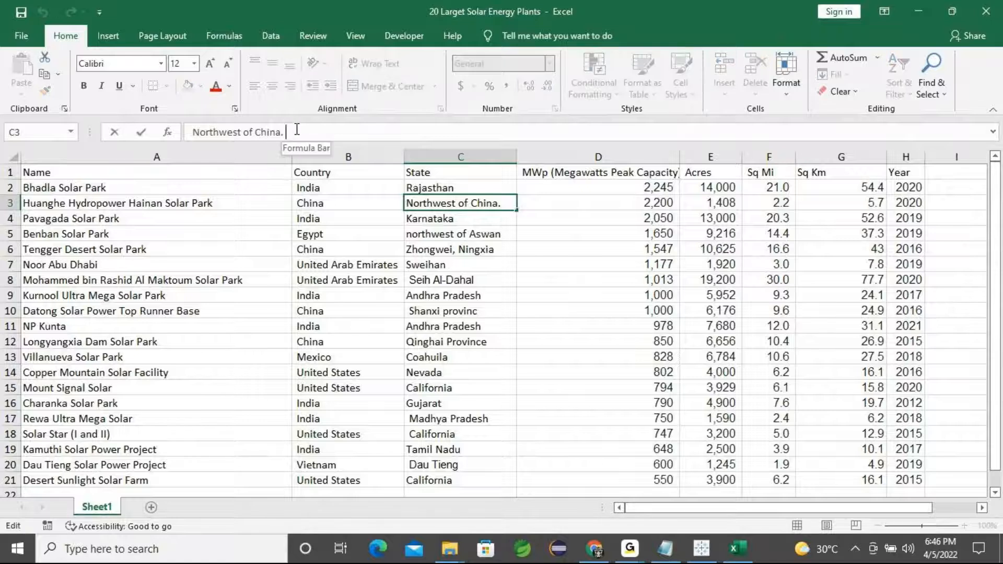
key(BackSpace)
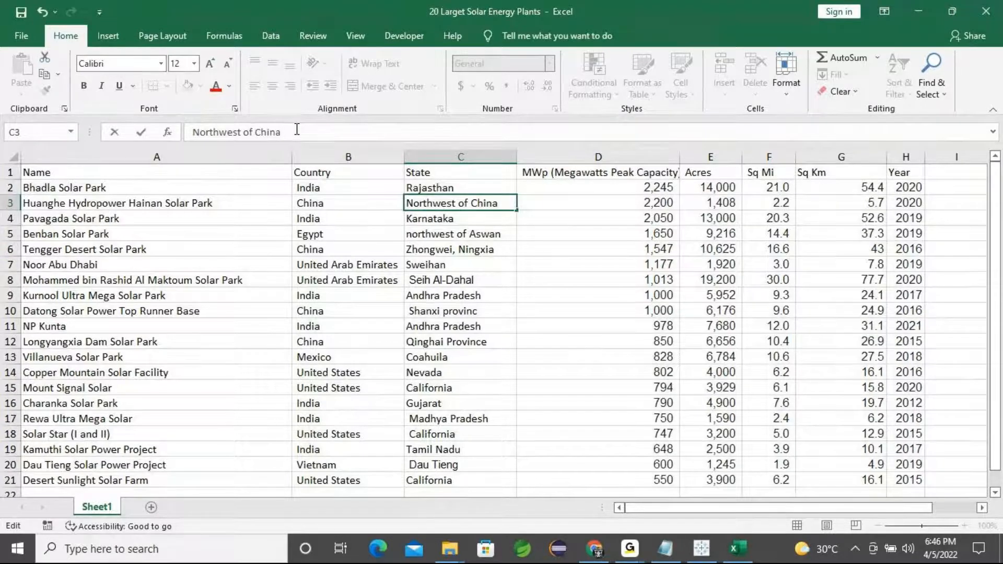
key(Return)
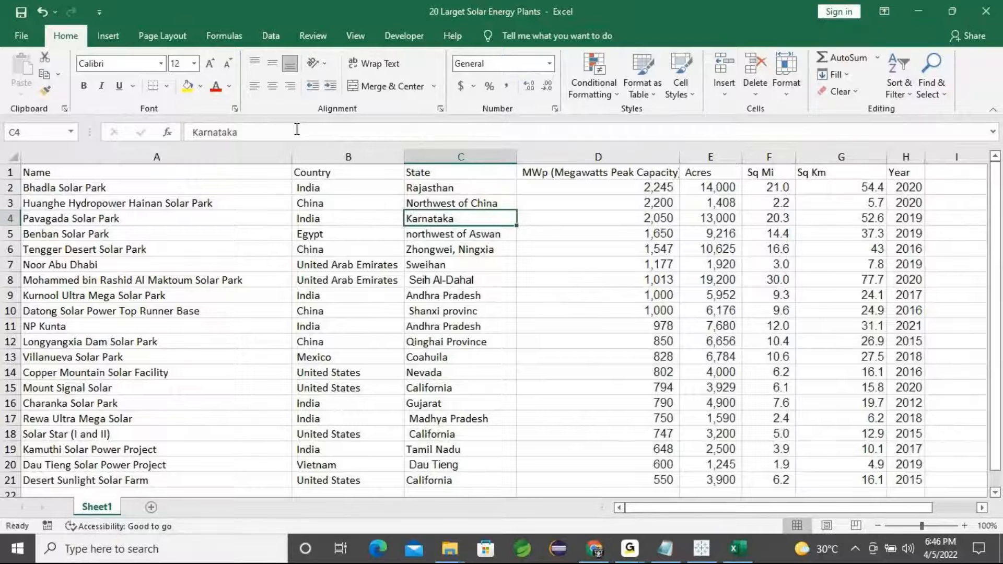
key(Up)
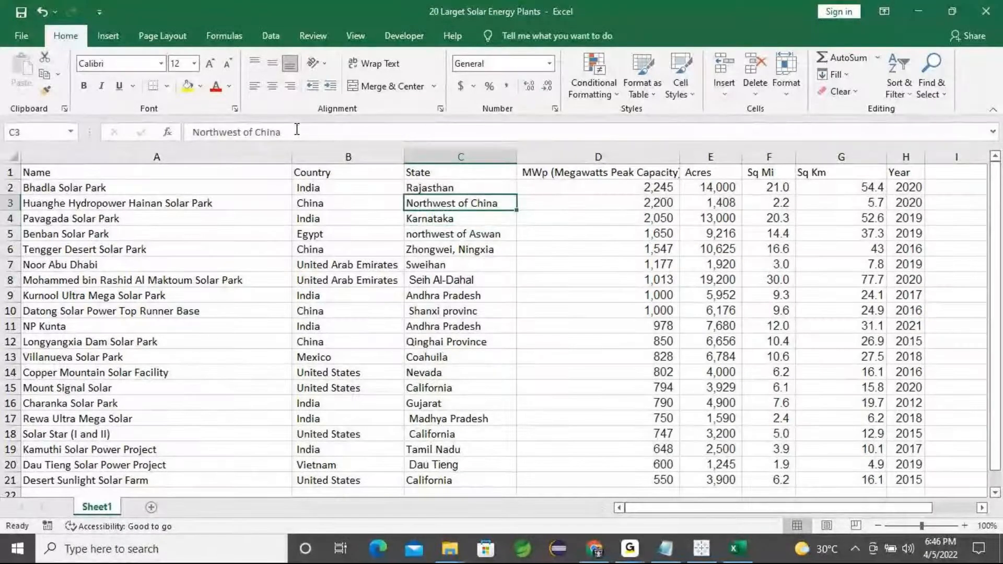
click(296, 129)
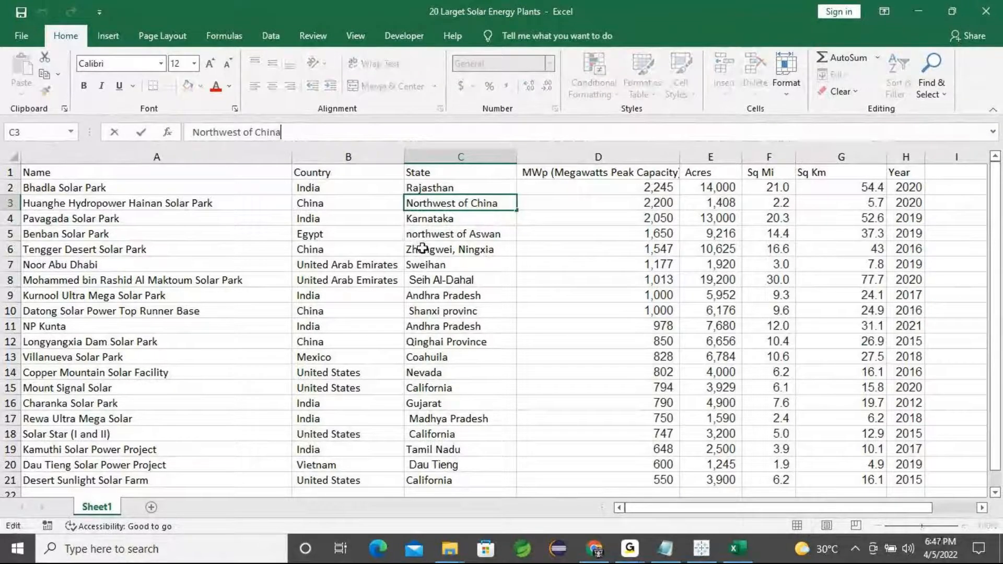
click(501, 232)
click(489, 205)
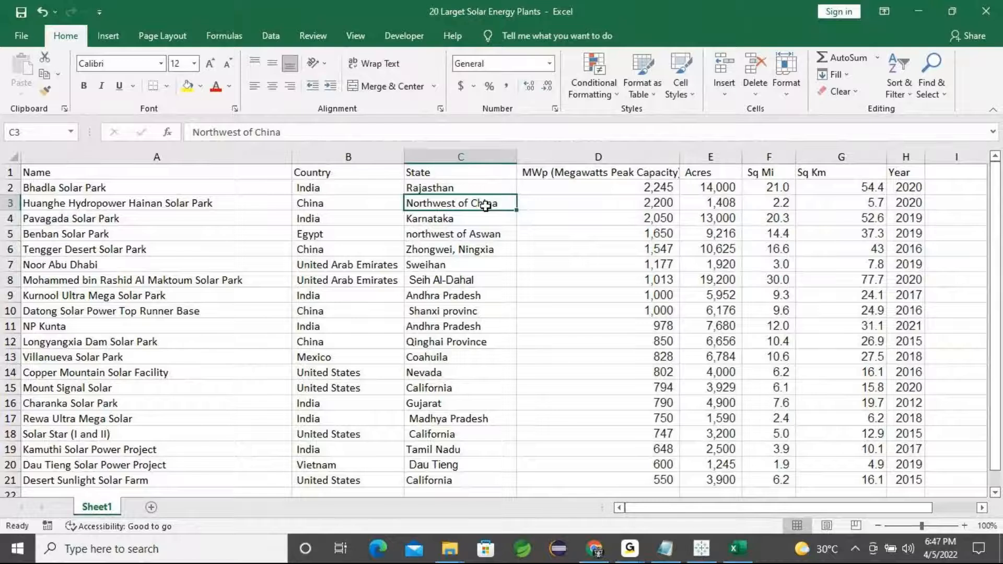
Examine the Country column for repeated entries, going through the India rows and selecting B2 to B18
click(324, 188)
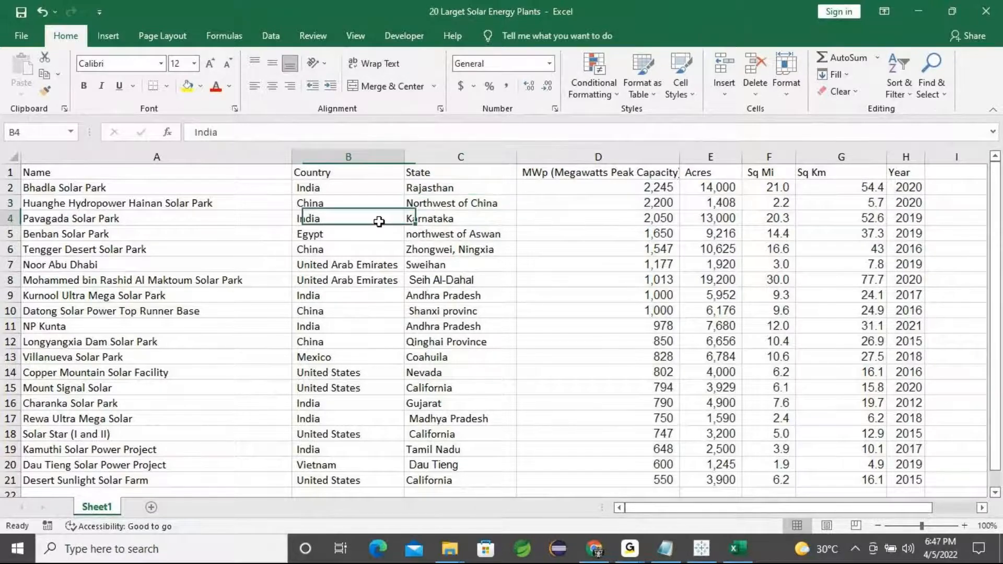
click(320, 218)
click(320, 189)
click(321, 217)
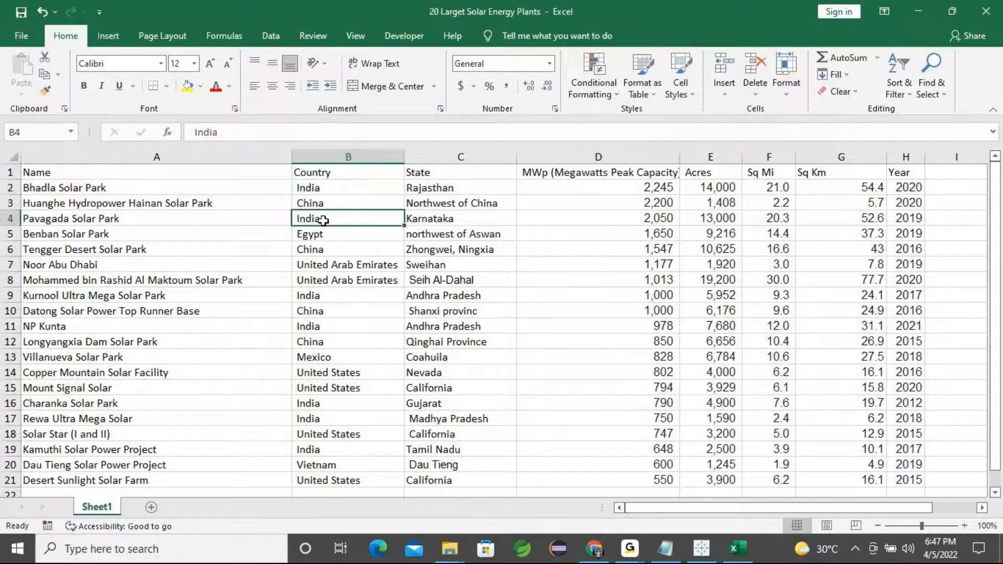
click(322, 295)
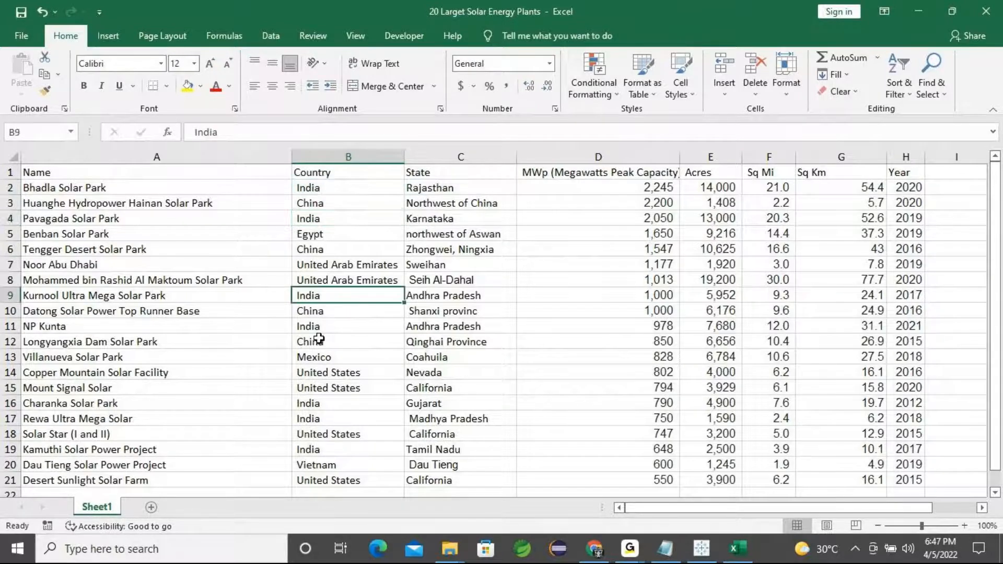
click(317, 332)
click(320, 372)
click(323, 405)
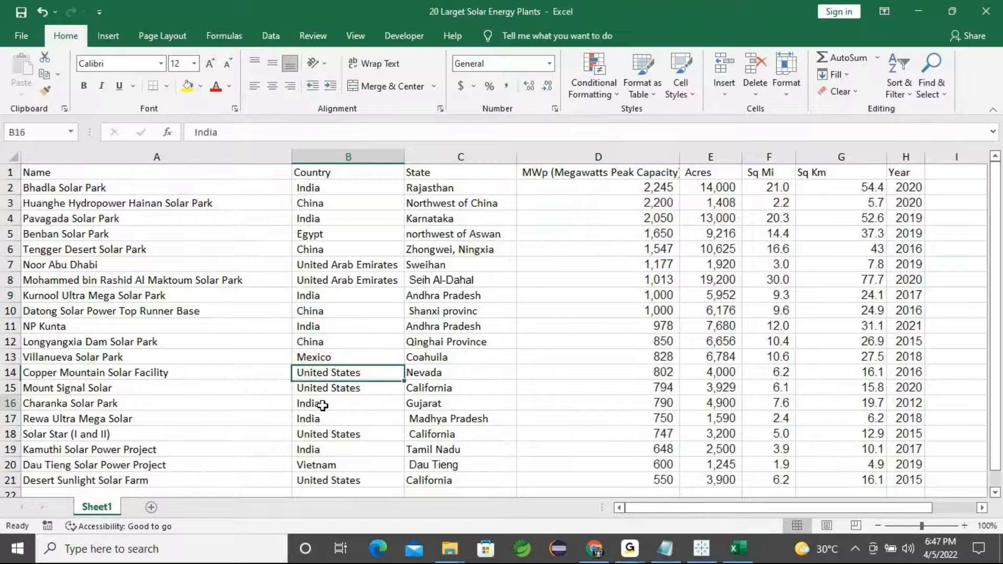
click(320, 417)
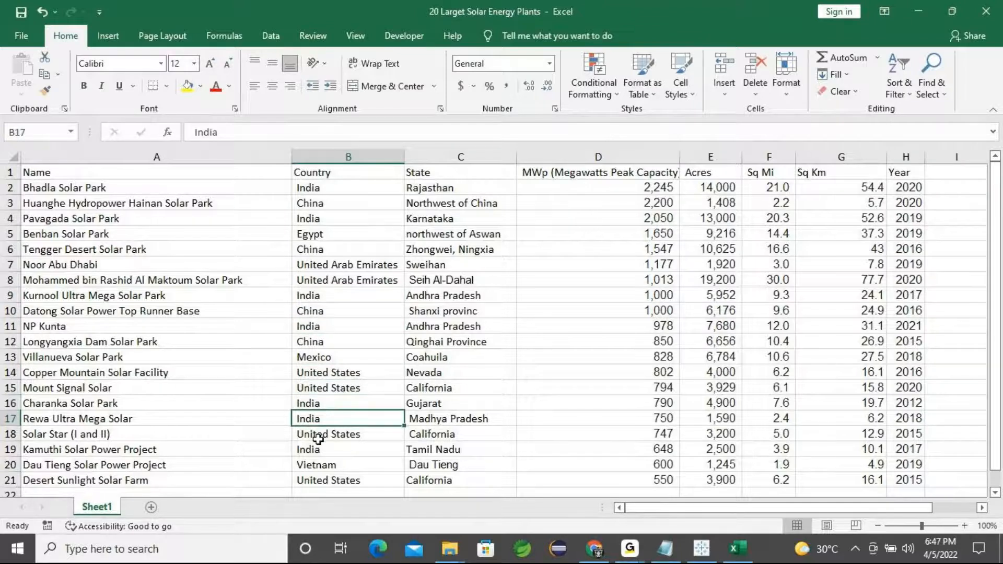
click(321, 453)
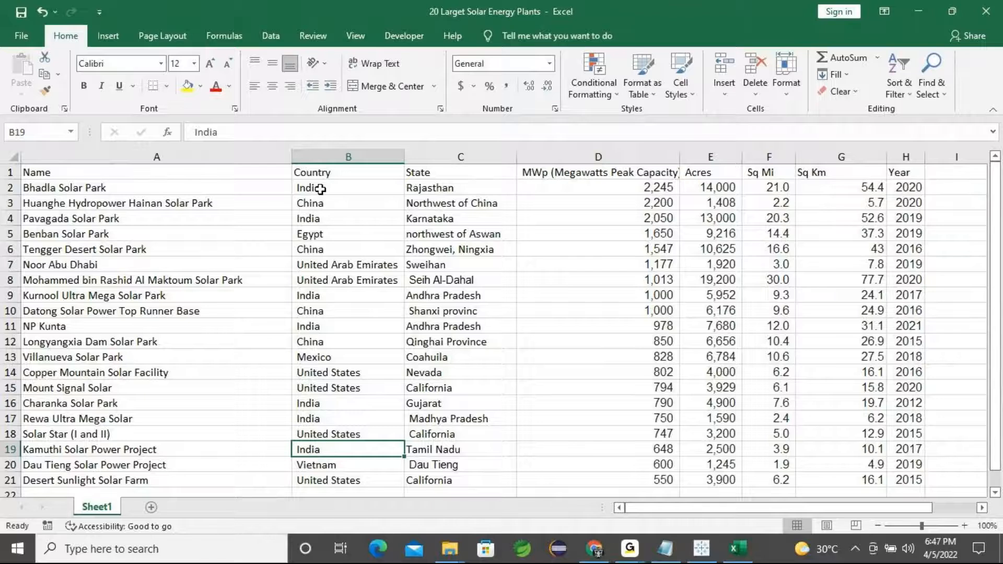
drag(320, 189, 340, 434)
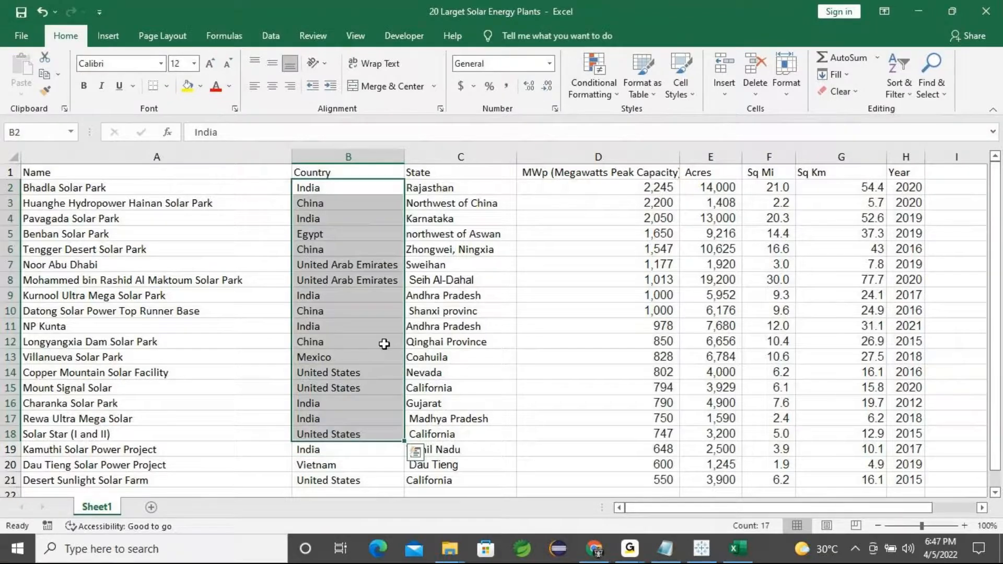
Examine several State entries and the full range of MWp (Megawatts Peak Capacity) values in D2 to D21
click(451, 191)
click(447, 296)
click(448, 418)
click(456, 454)
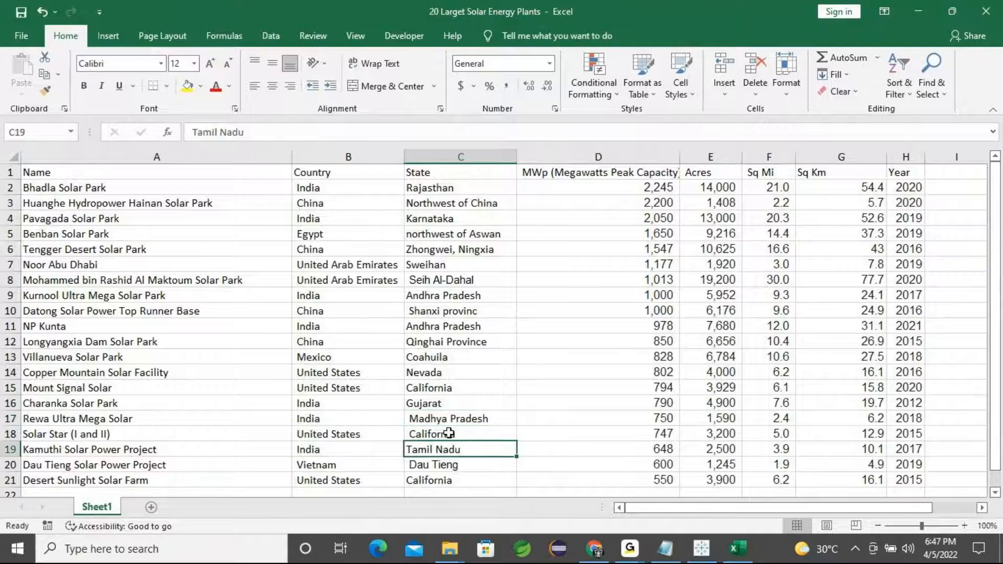
click(455, 434)
click(455, 361)
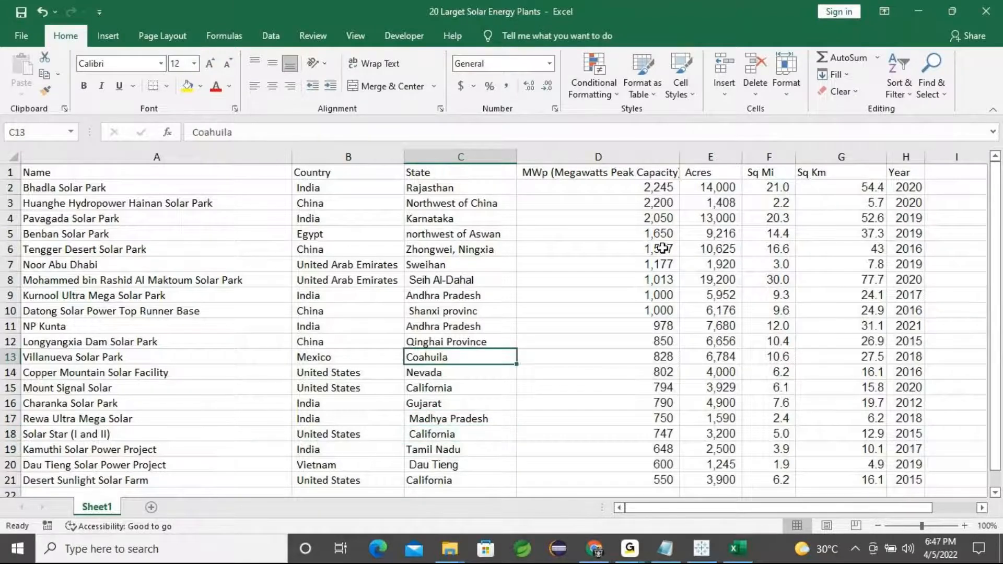
click(642, 181)
drag(641, 181, 661, 469)
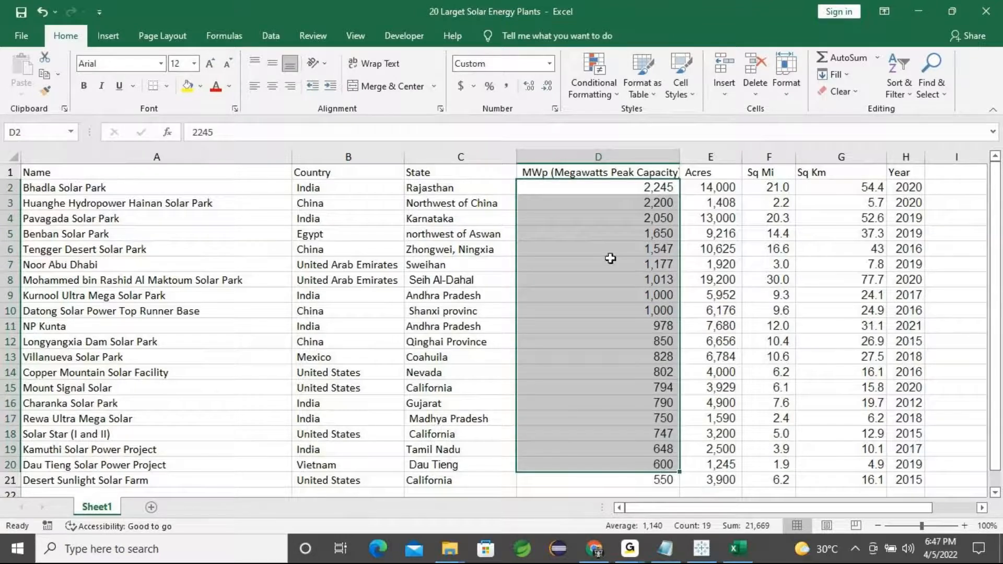
drag(616, 187, 631, 479)
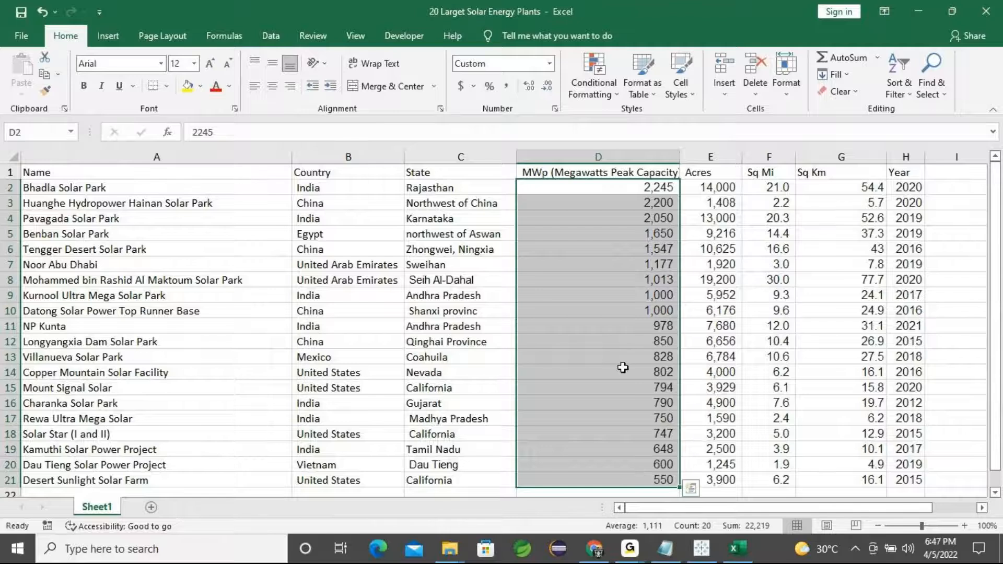
click(623, 368)
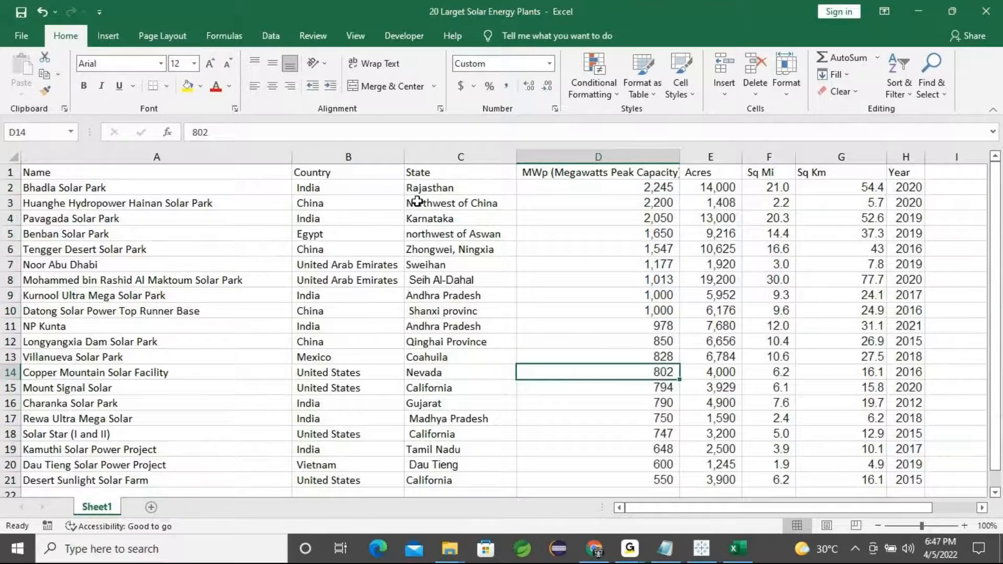
Compare the country, state and plant name of the Kurnool Ultra Mega Solar Park and NP Kunta records
drag(335, 296, 416, 295)
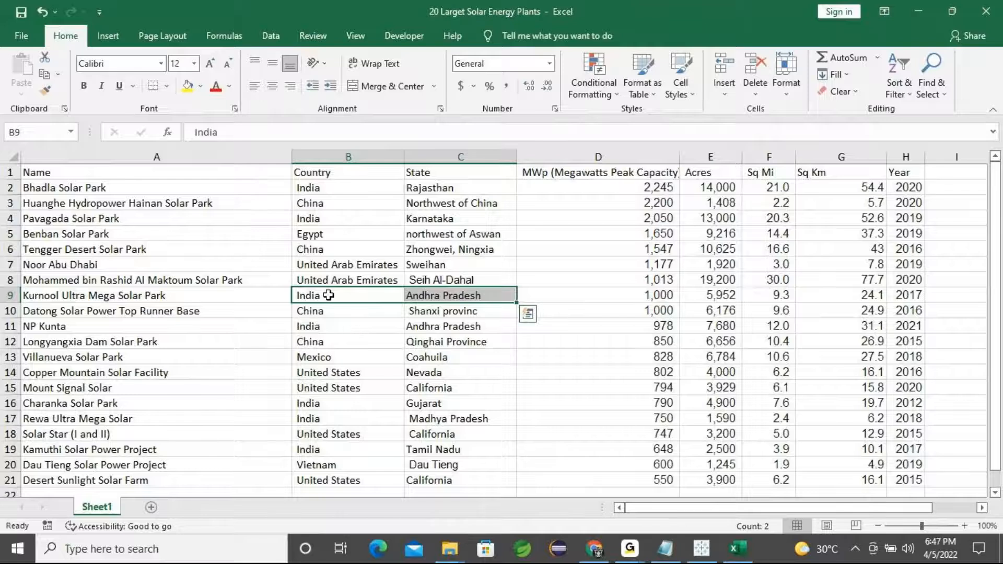
drag(331, 328, 437, 328)
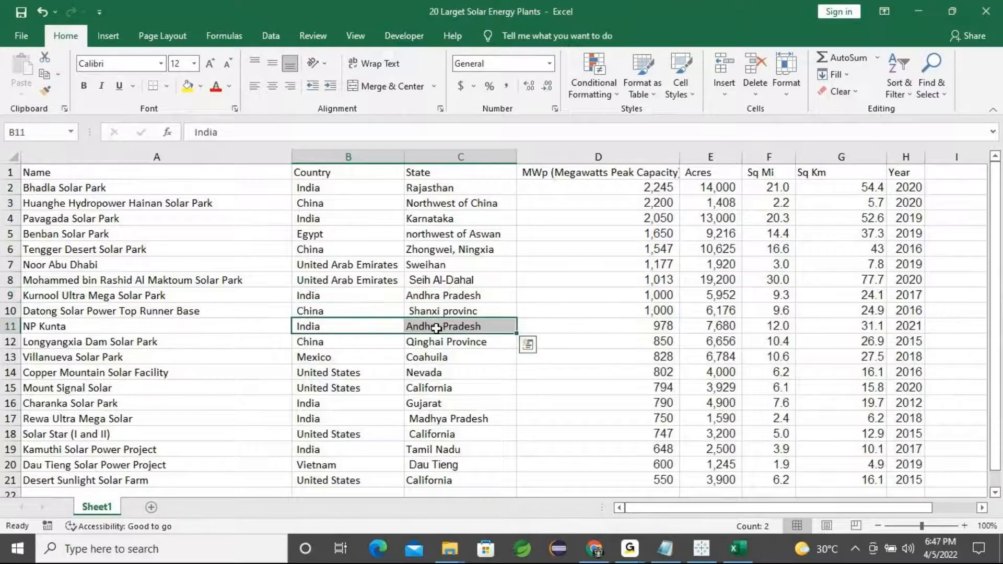
click(98, 323)
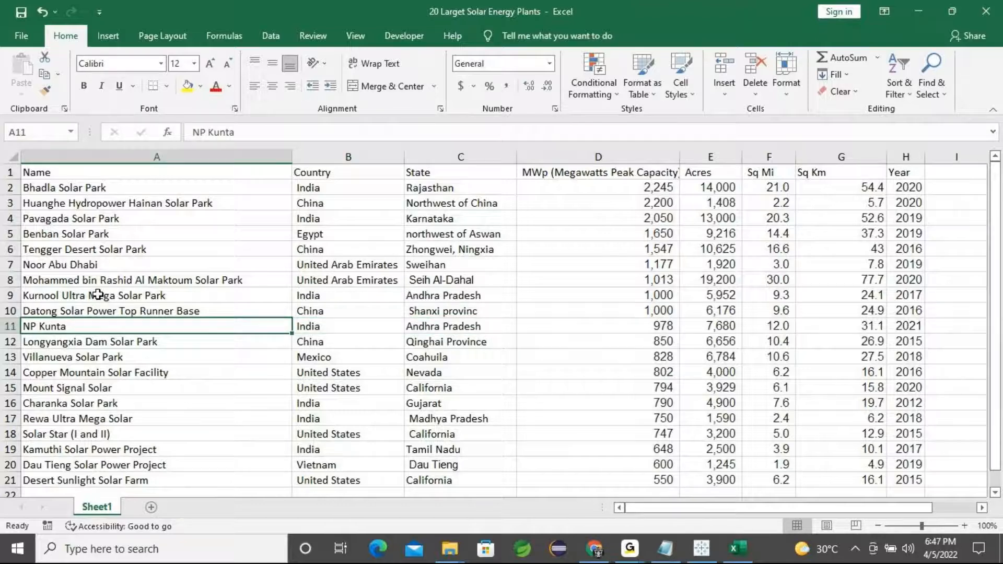
click(99, 296)
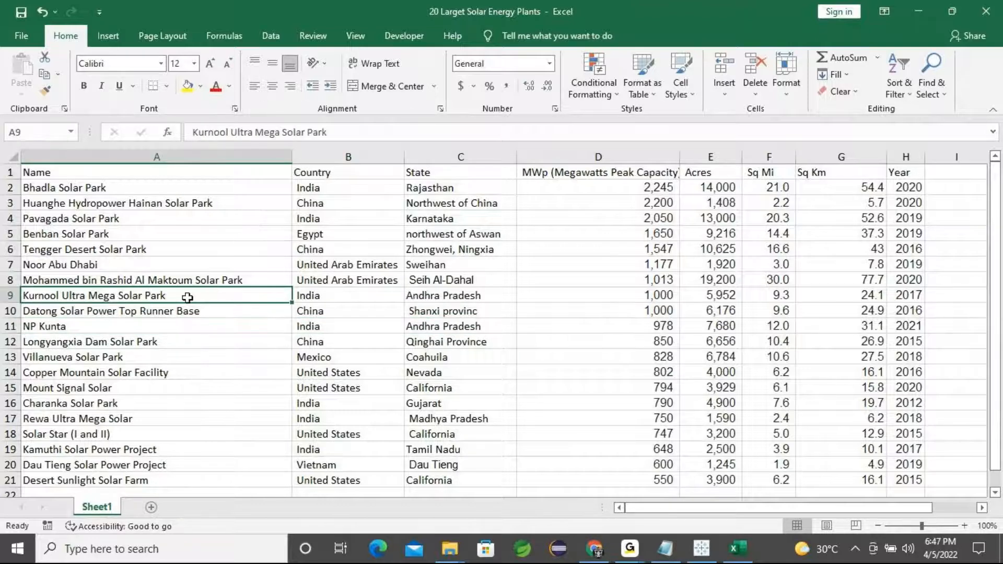
click(157, 330)
click(184, 293)
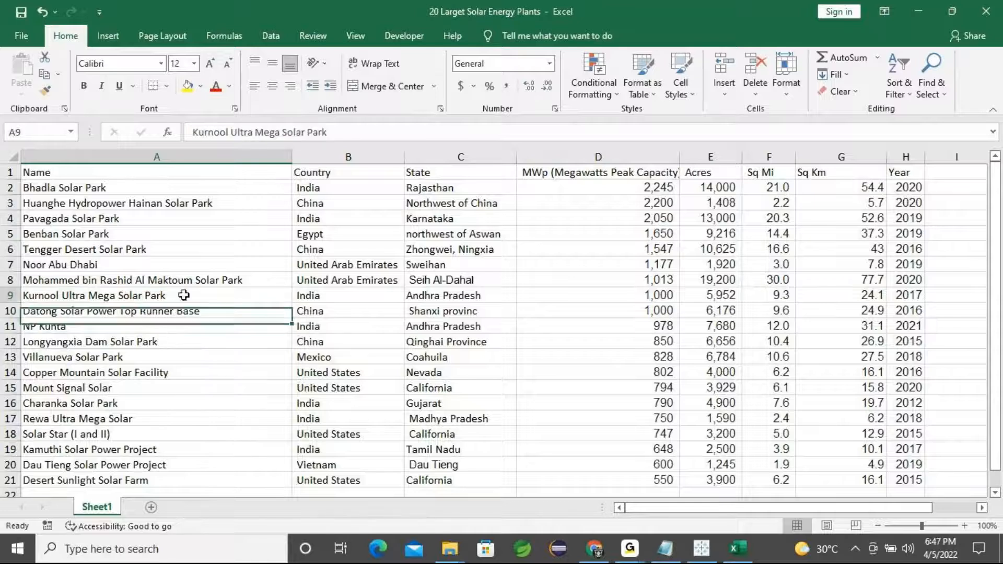
Compare the repeated Andhra Pradesh entries in the State column, C9 and C11
click(438, 325)
key(Up)
key(Up)
click(438, 326)
click(438, 296)
click(435, 326)
click(447, 295)
click(442, 327)
click(453, 299)
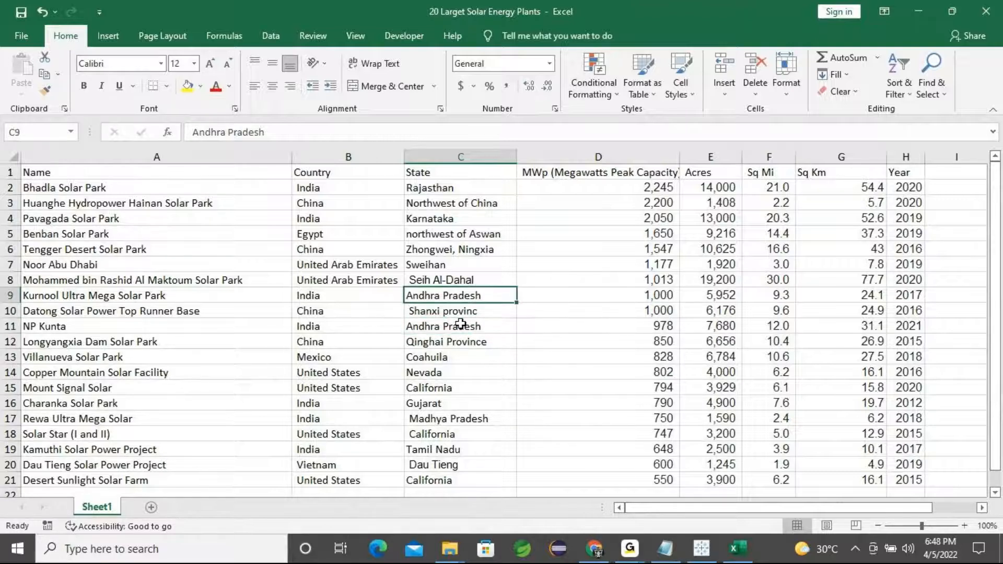
click(460, 325)
click(459, 295)
click(459, 324)
click(458, 301)
click(451, 325)
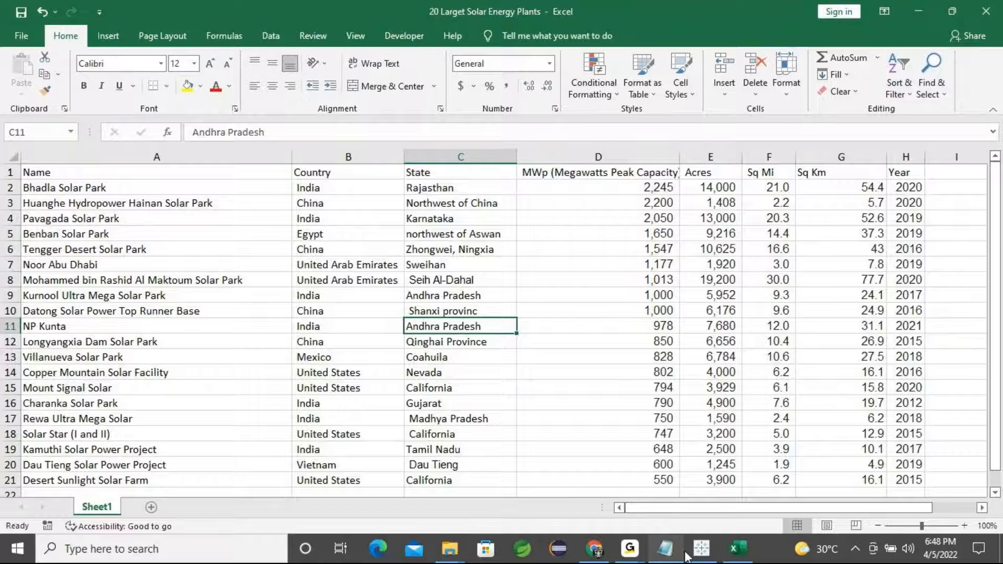
click(630, 547)
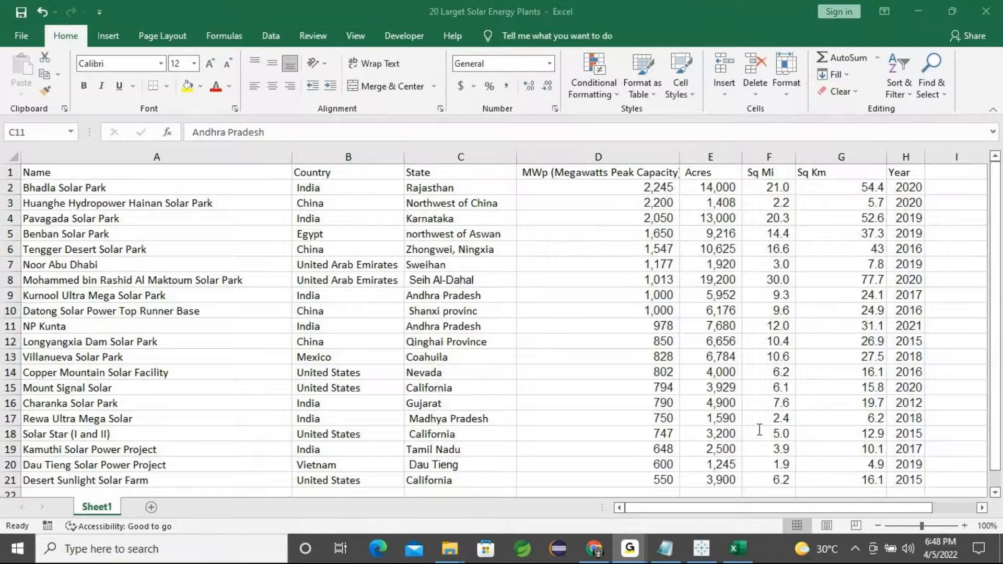
Minimize the solar energy workbook and the Tableau Session-7 folder window, and switch to Tableau
click(926, 20)
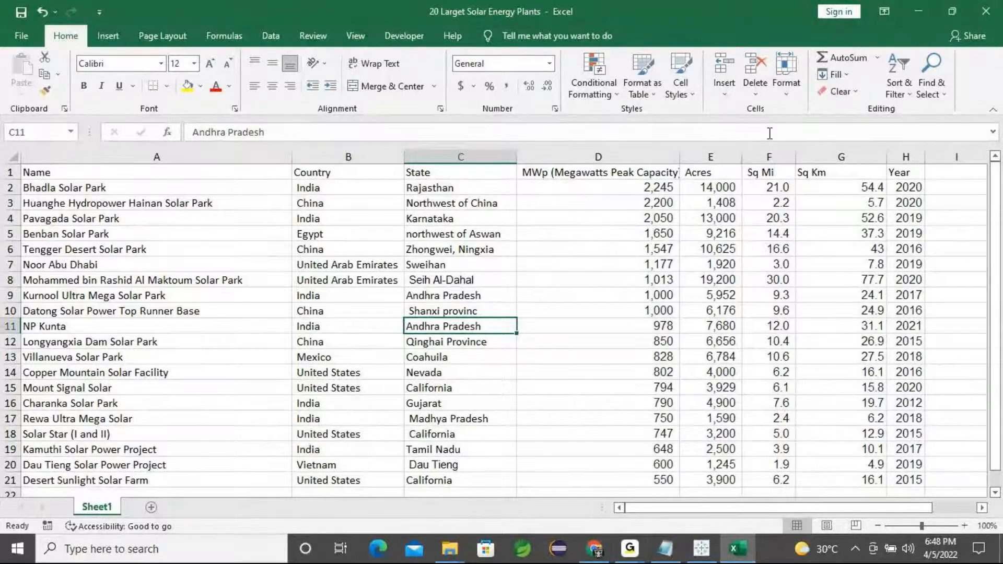
click(917, 11)
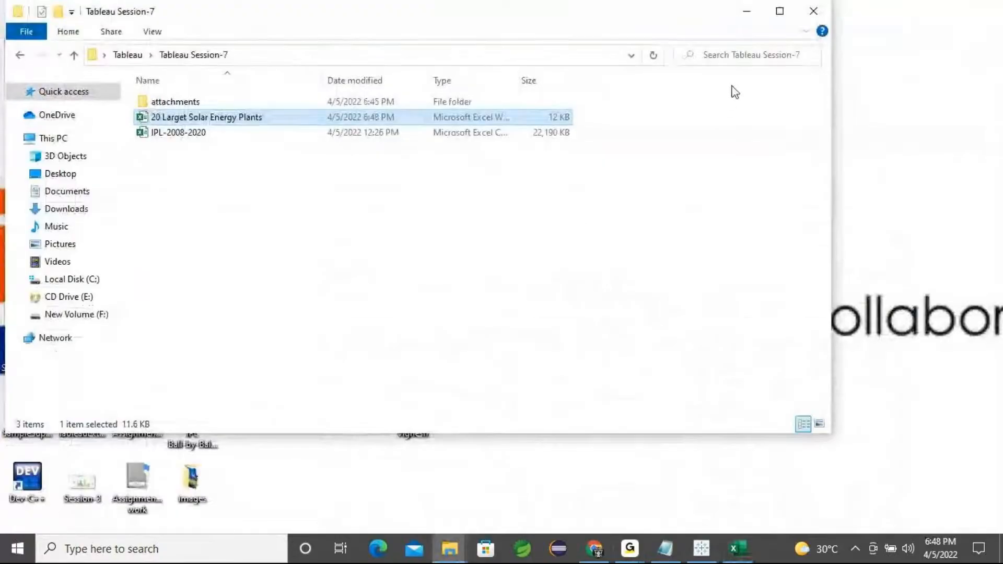
click(746, 11)
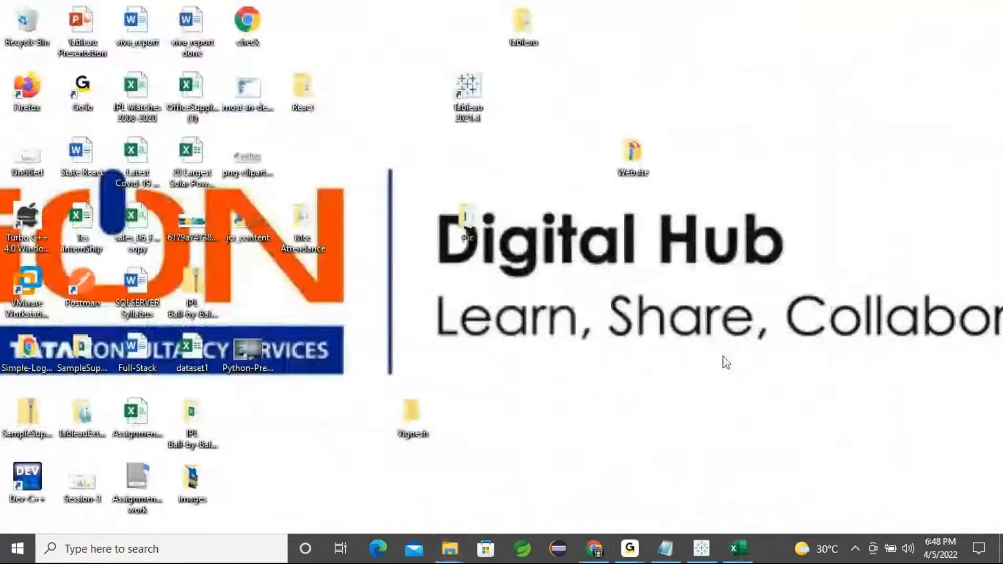
click(701, 549)
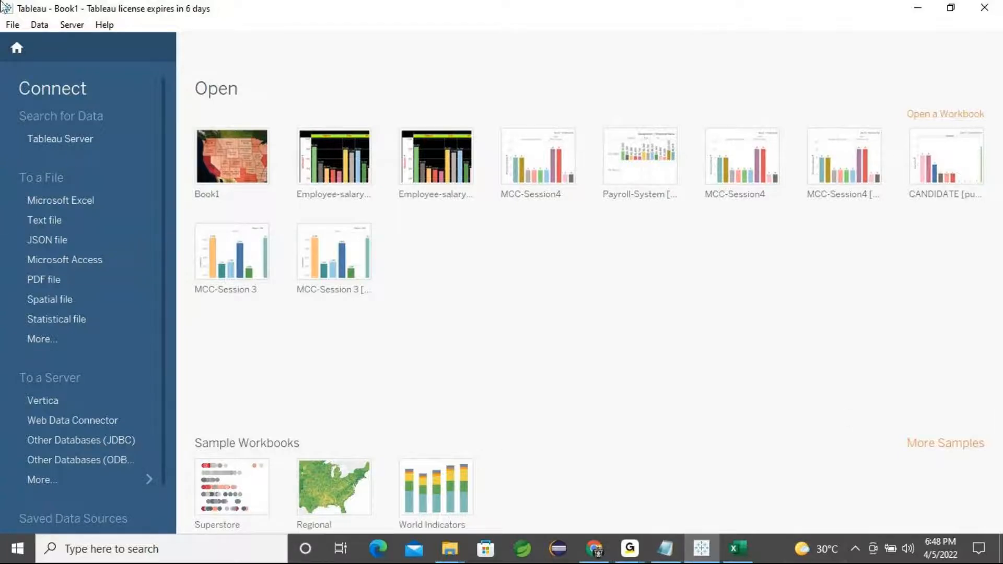
Connect to the Excel file 20 Larget Solar Energy Plants in the Desktop's Tableau\Tableau Session-7 folder
click(89, 203)
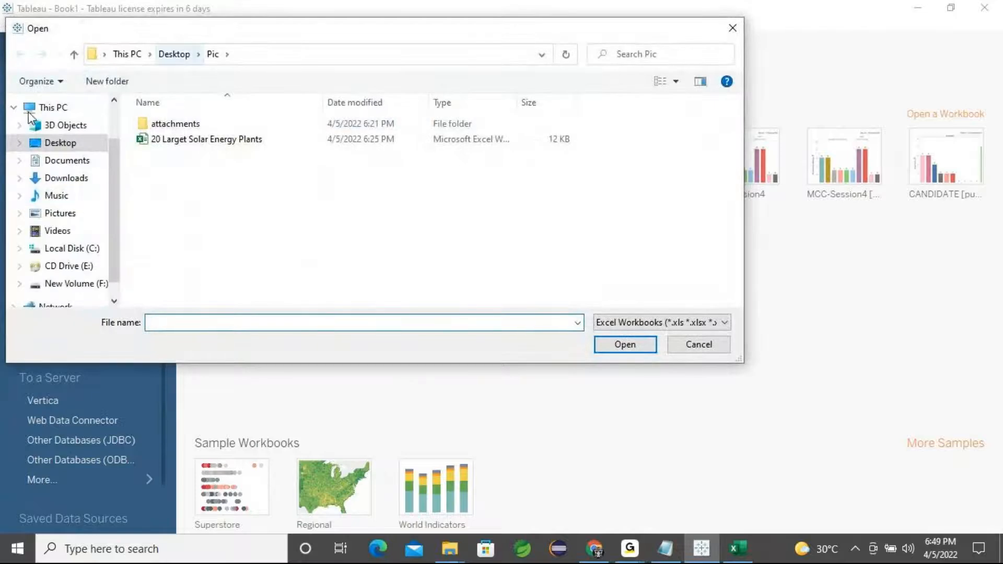
click(72, 148)
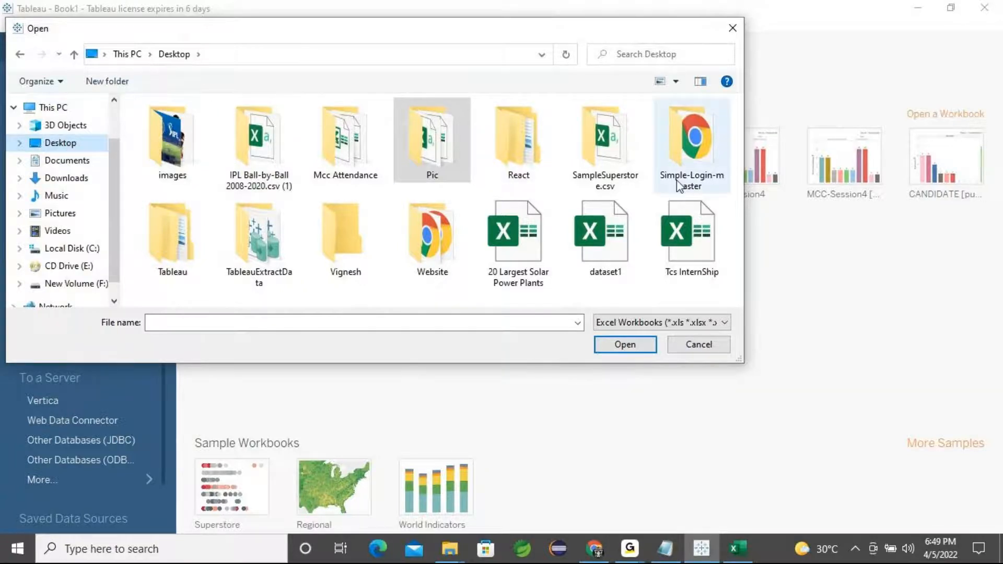
double_click(168, 253)
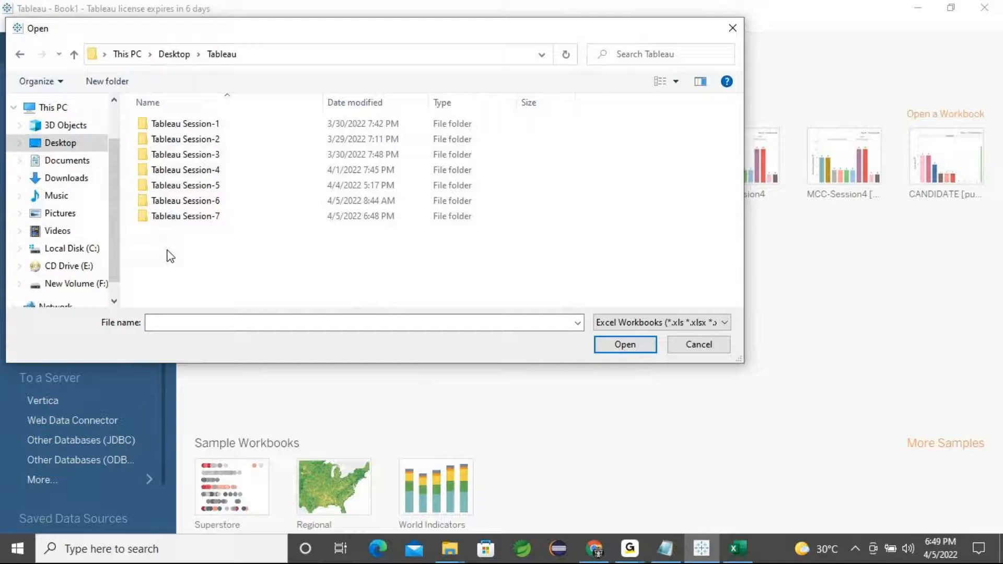
double_click(210, 216)
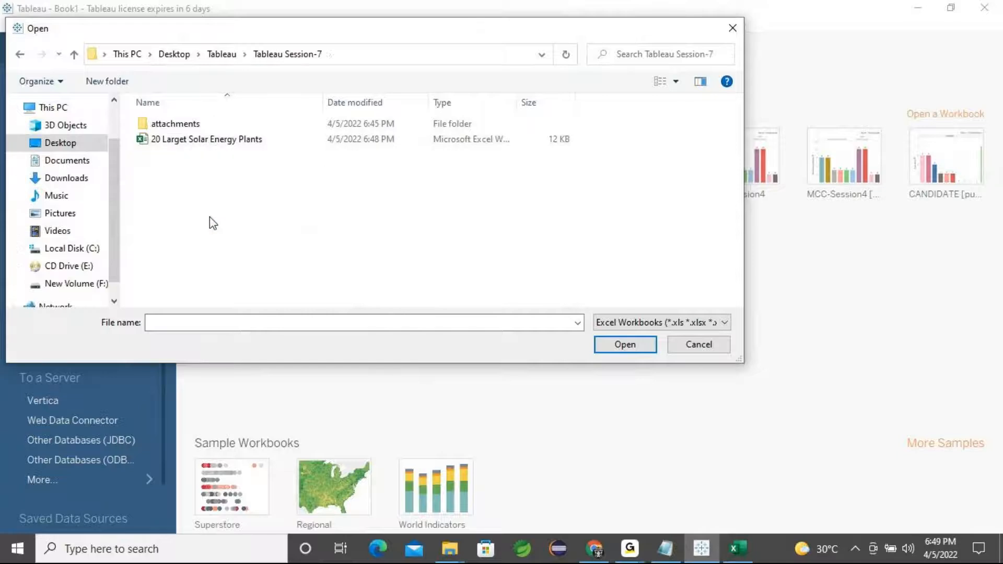
click(207, 146)
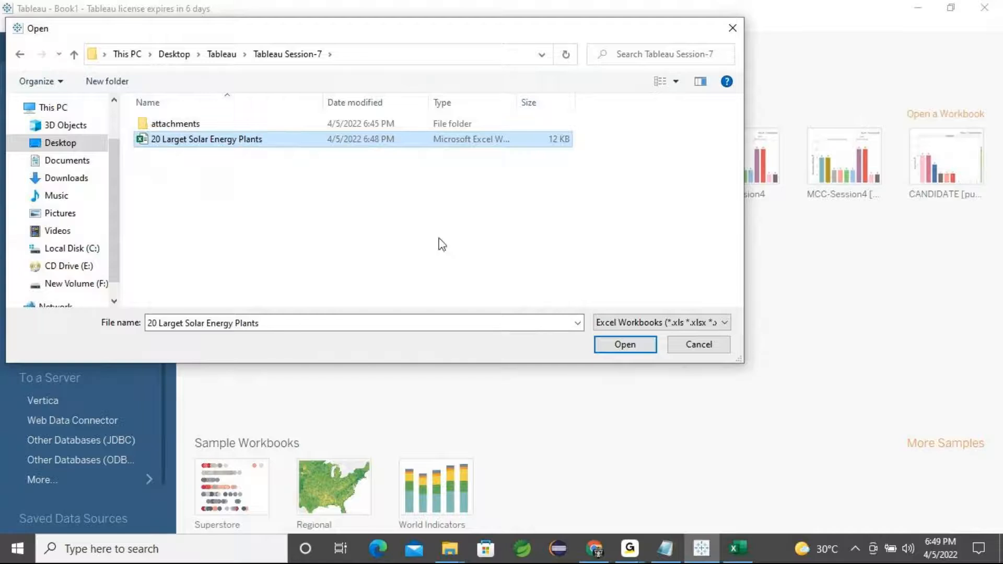
click(624, 345)
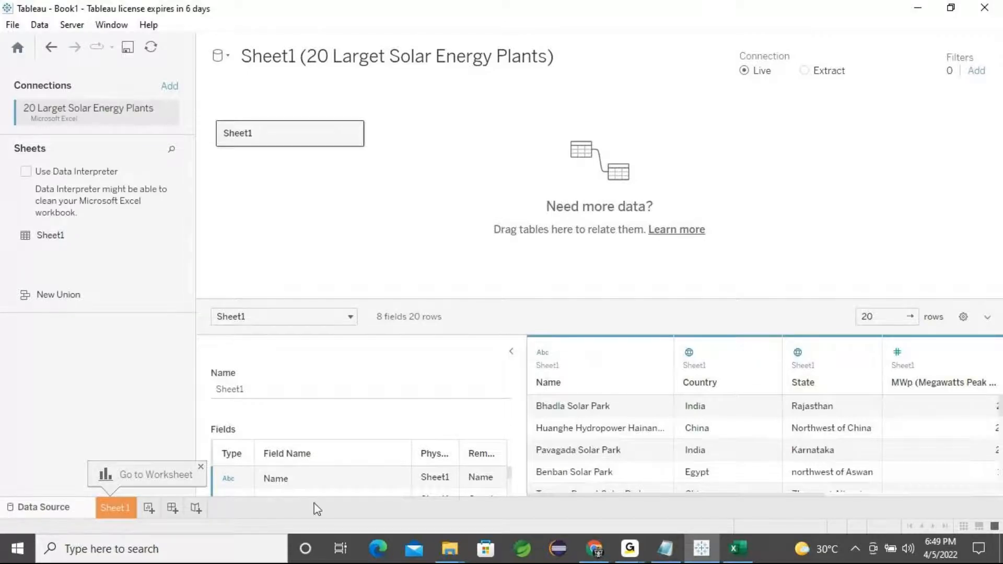
Collapse the table details to review all columns of the data preview, and open the Sheet 1 worksheet
click(511, 353)
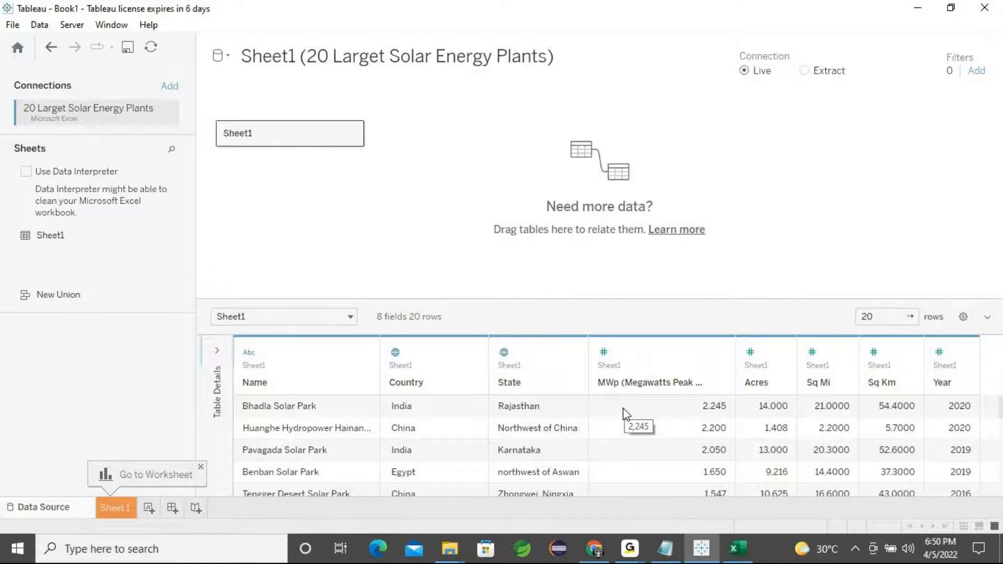
click(657, 415)
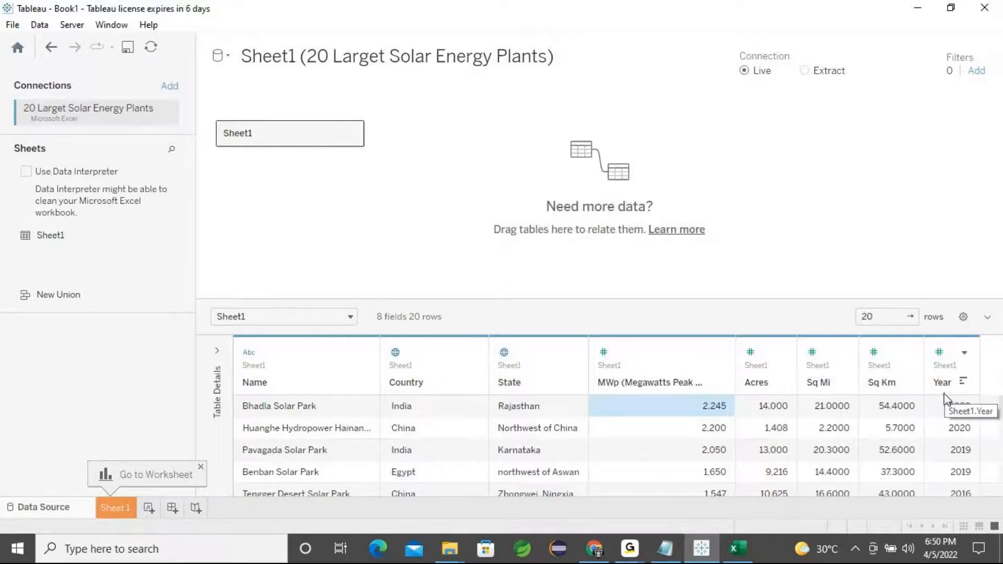
click(115, 509)
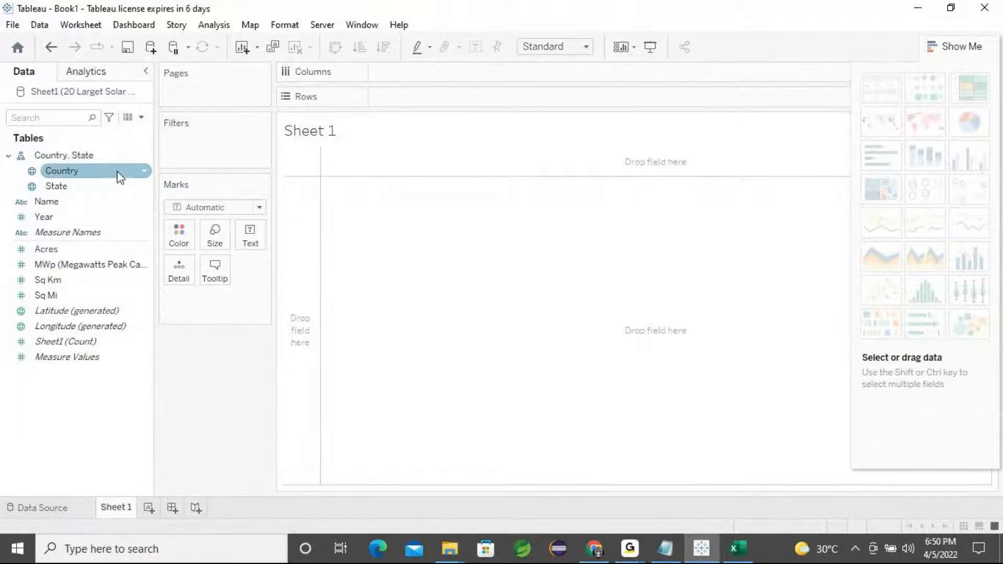
click(67, 176)
click(65, 157)
click(93, 173)
click(69, 203)
click(85, 174)
click(104, 156)
click(114, 171)
click(114, 201)
ctrl+click(114, 202)
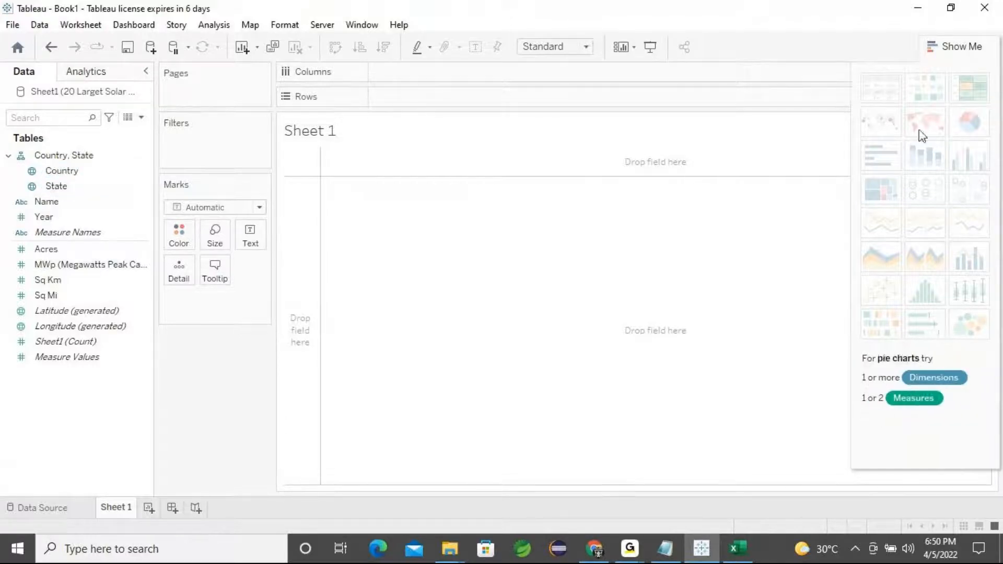
click(55, 173)
ctrl+click(100, 173)
click(62, 172)
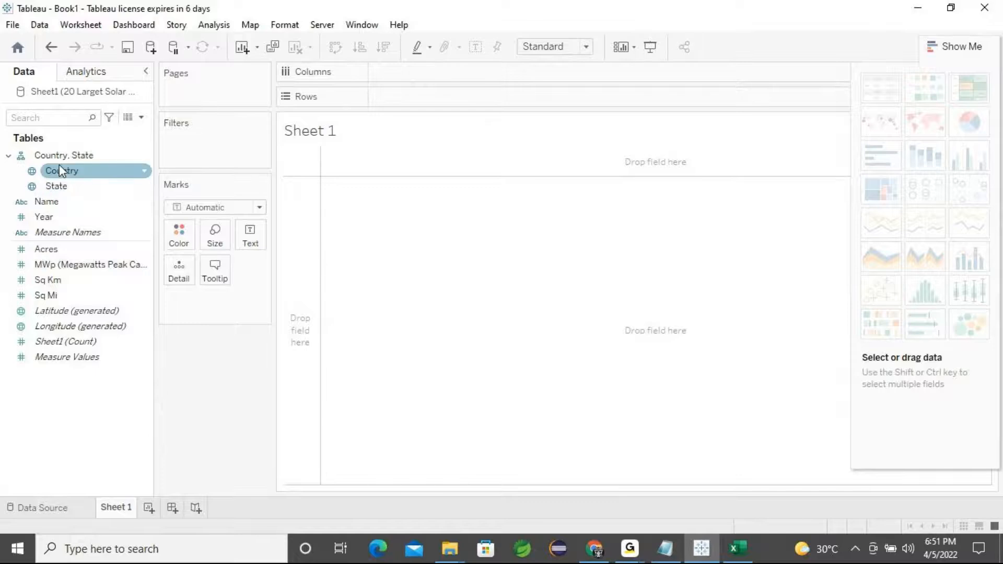
Plot the Country field on a map and change the view to a filled map
click(86, 175)
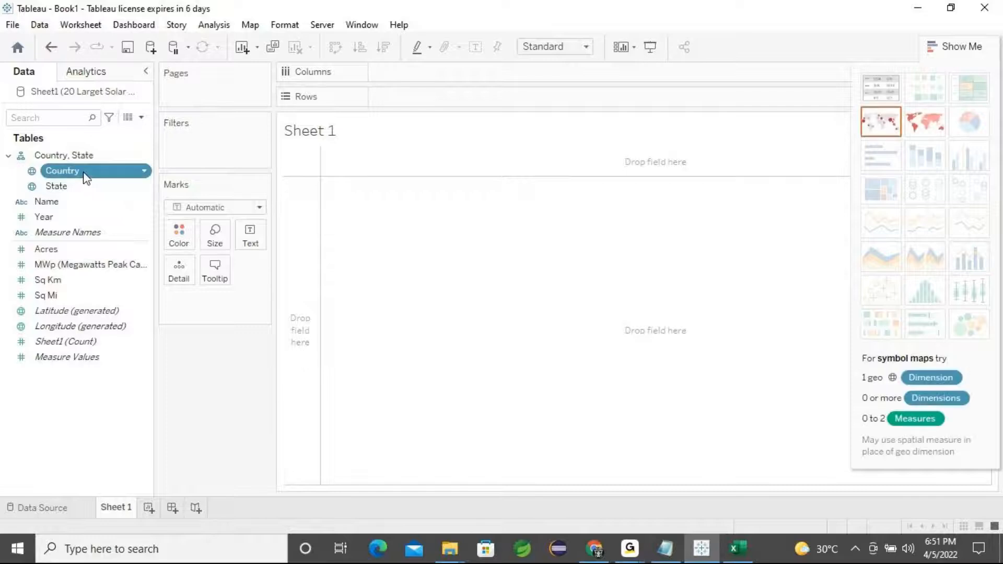
double_click(86, 176)
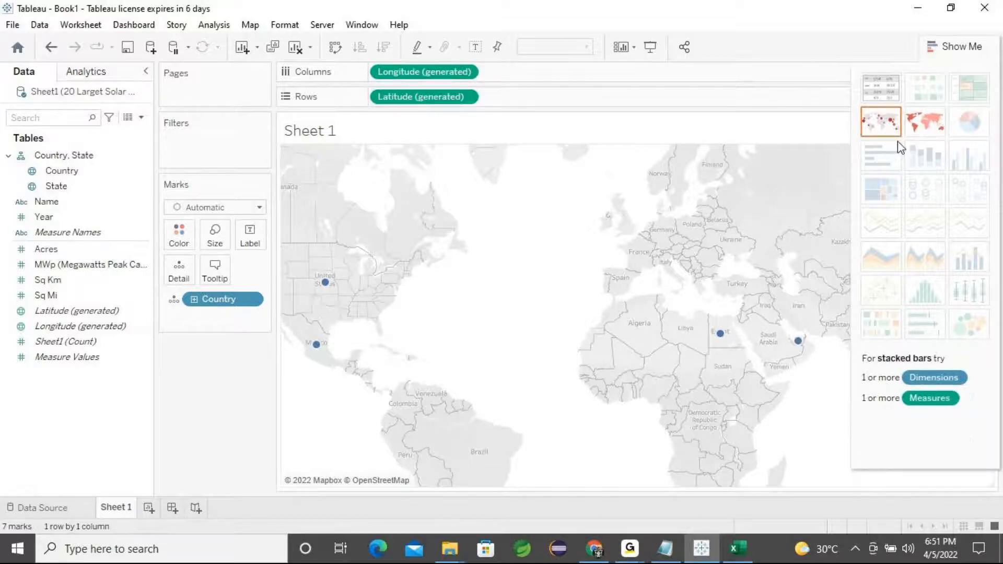
click(928, 132)
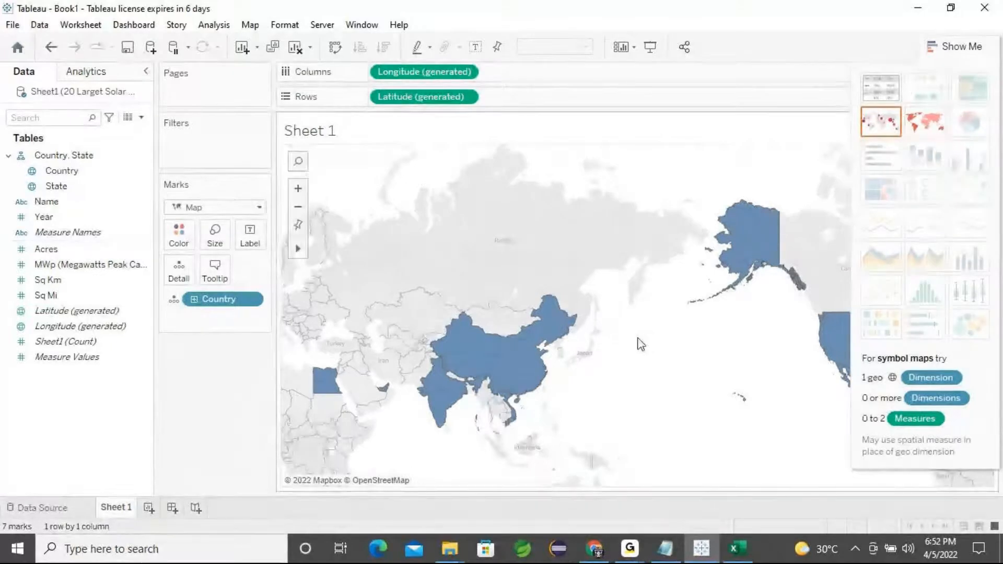
Label the filled map's countries with the Country field
scroll(633, 340, up, 1)
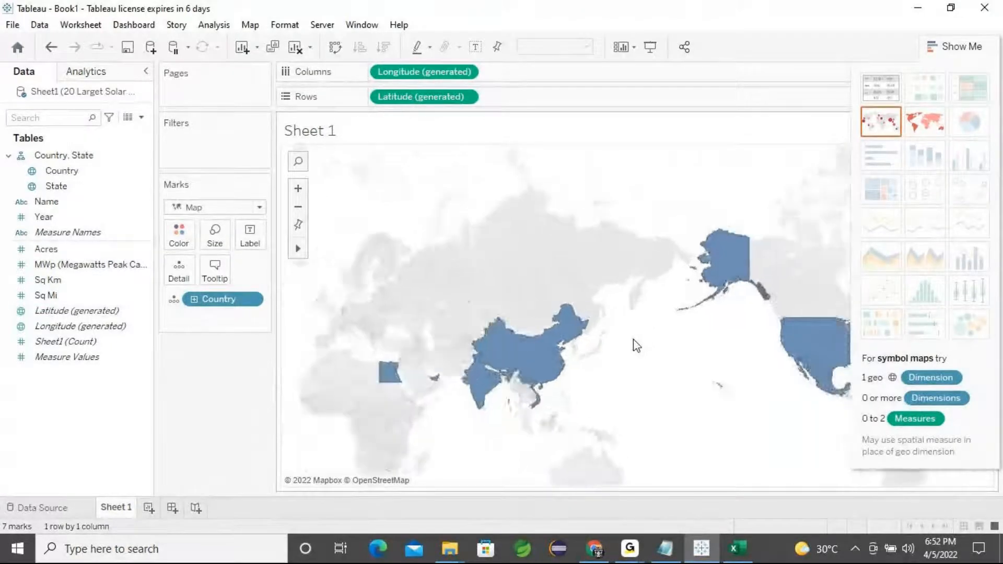
scroll(634, 339, down, 1)
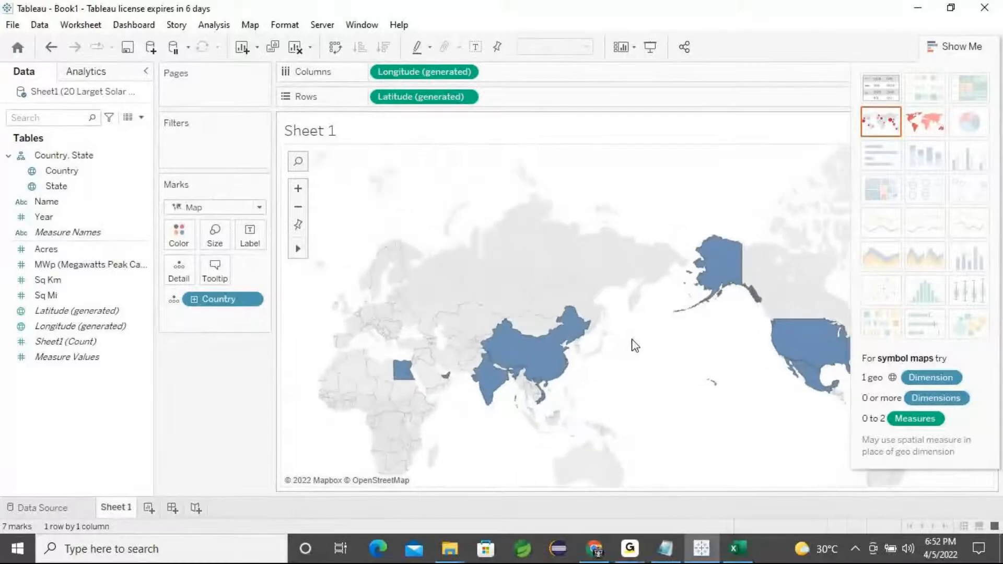
scroll(635, 345, down, 1)
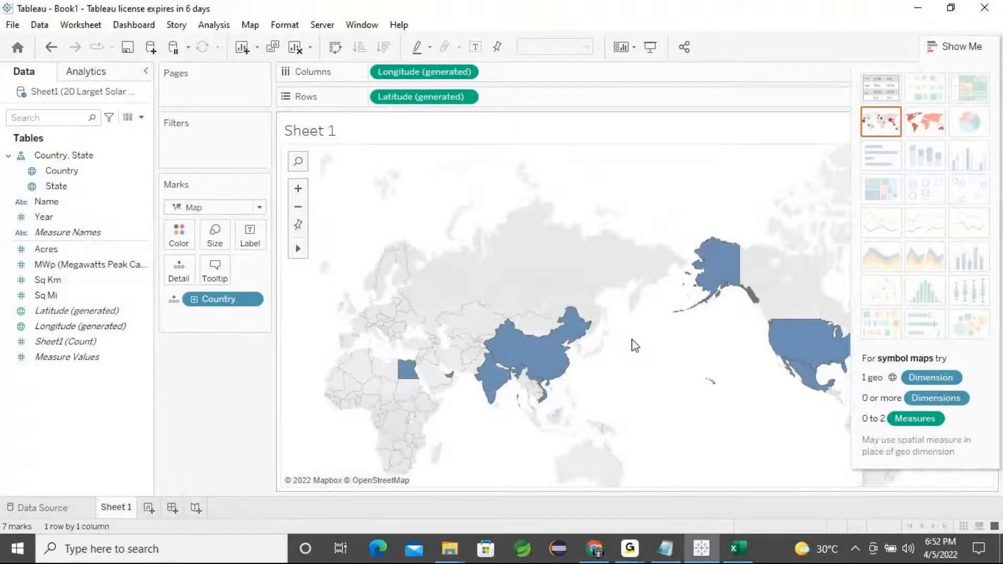
scroll(634, 345, up, 1)
scroll(635, 345, up, 1)
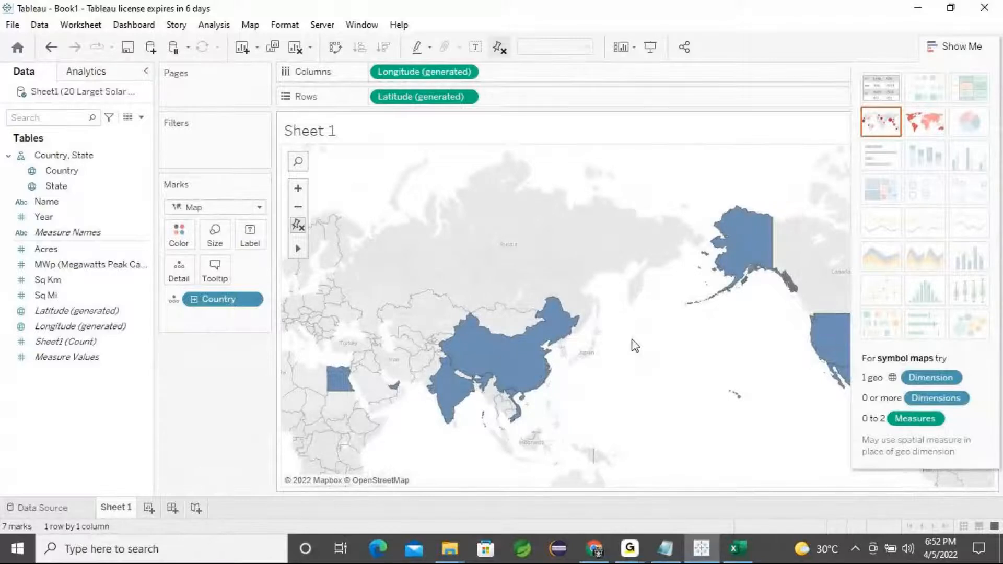
drag(61, 171, 252, 237)
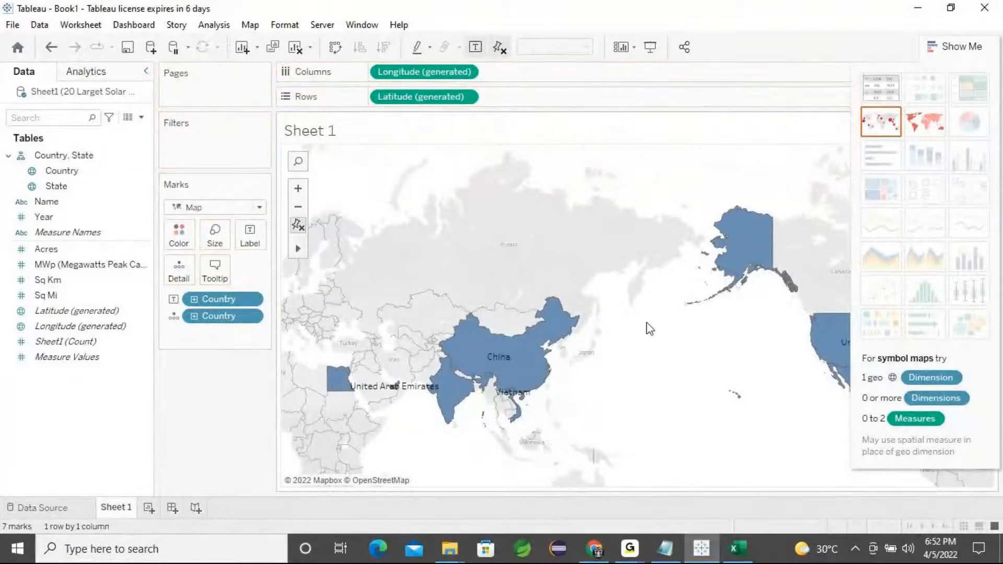
Examine the filled countries around China and Vietnam at several map scales
scroll(631, 369, down, 3)
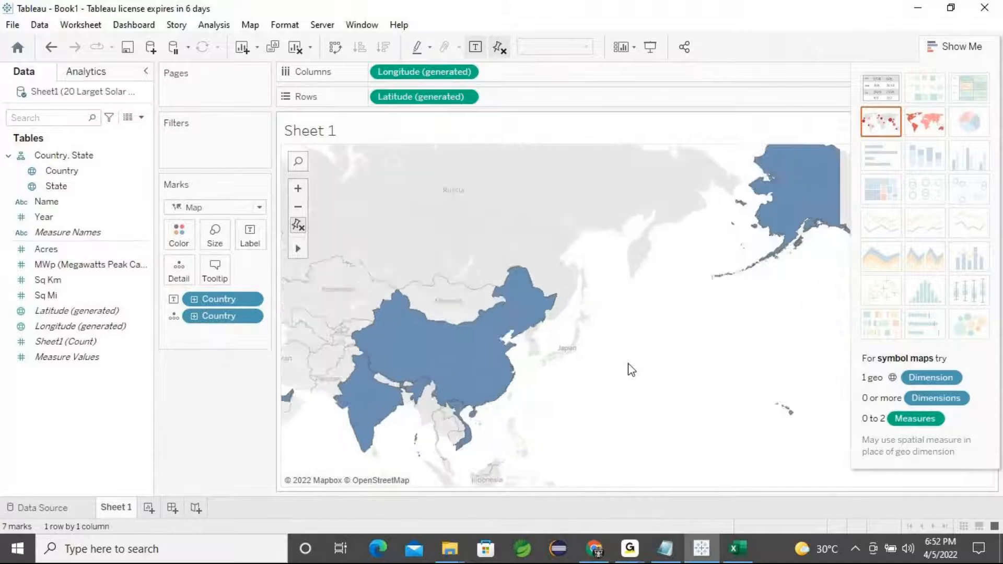
scroll(631, 369, up, 8)
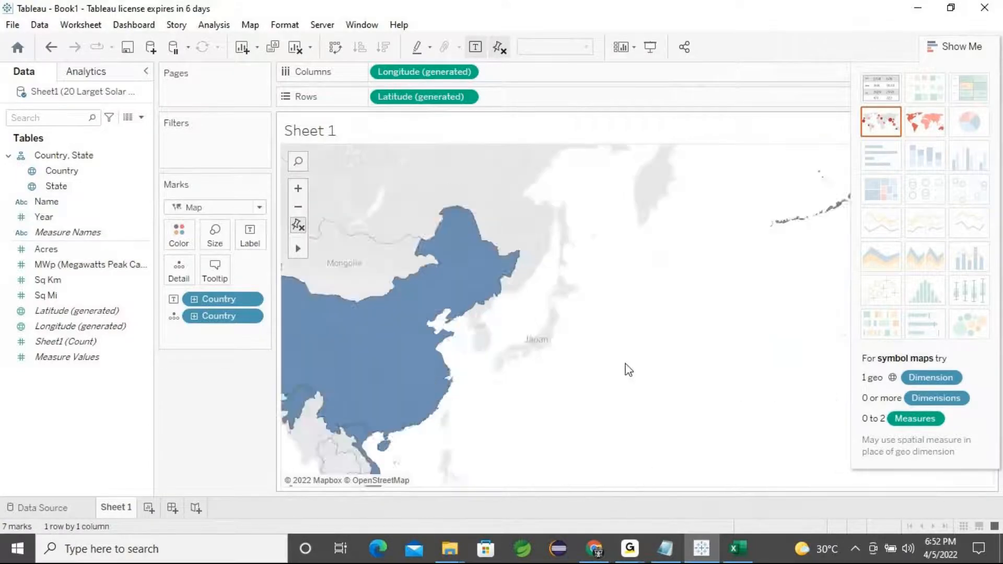
scroll(624, 372, down, 7)
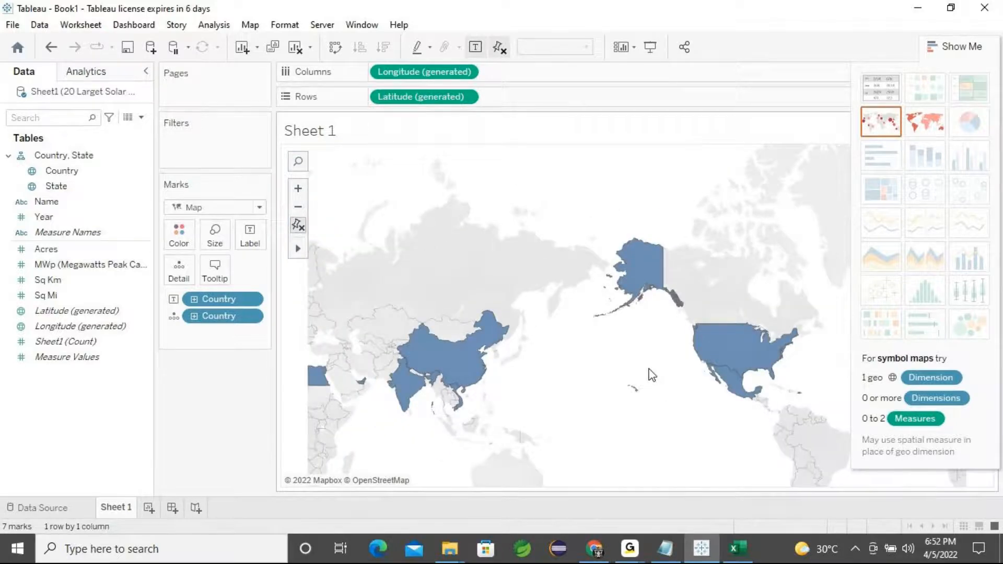
scroll(649, 374, up, 3)
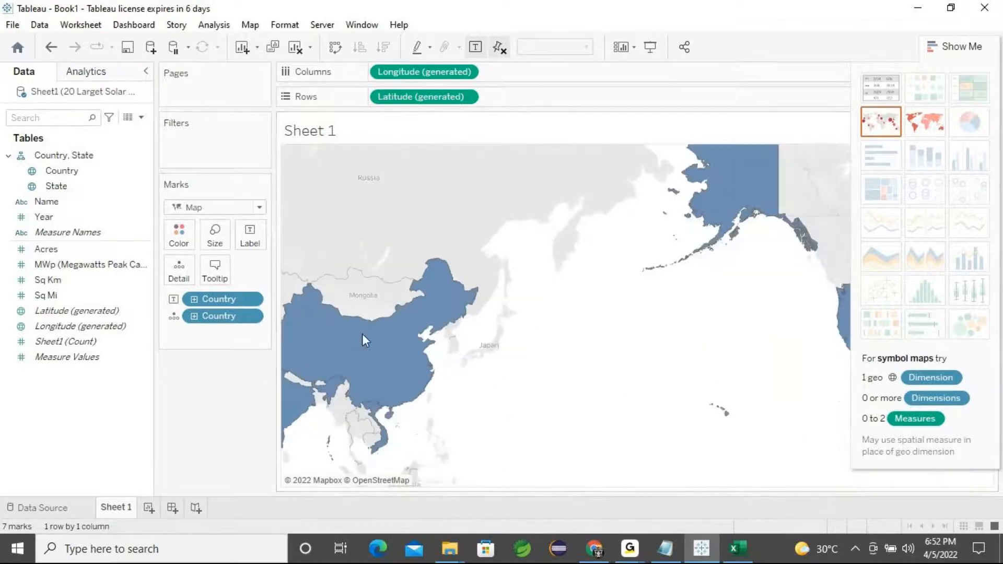
scroll(434, 398, up, 1)
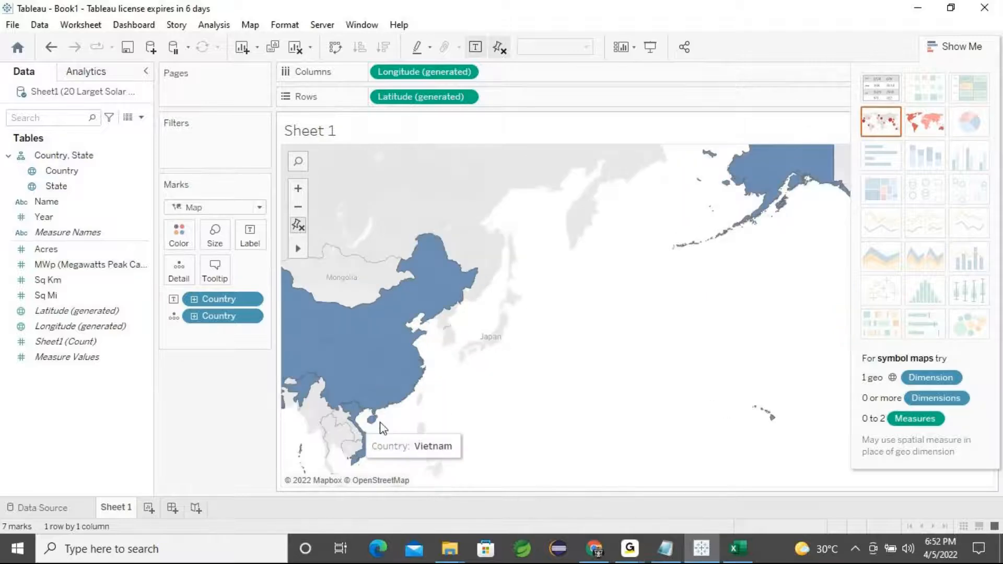
scroll(360, 416, down, 2)
scroll(359, 415, down, 1)
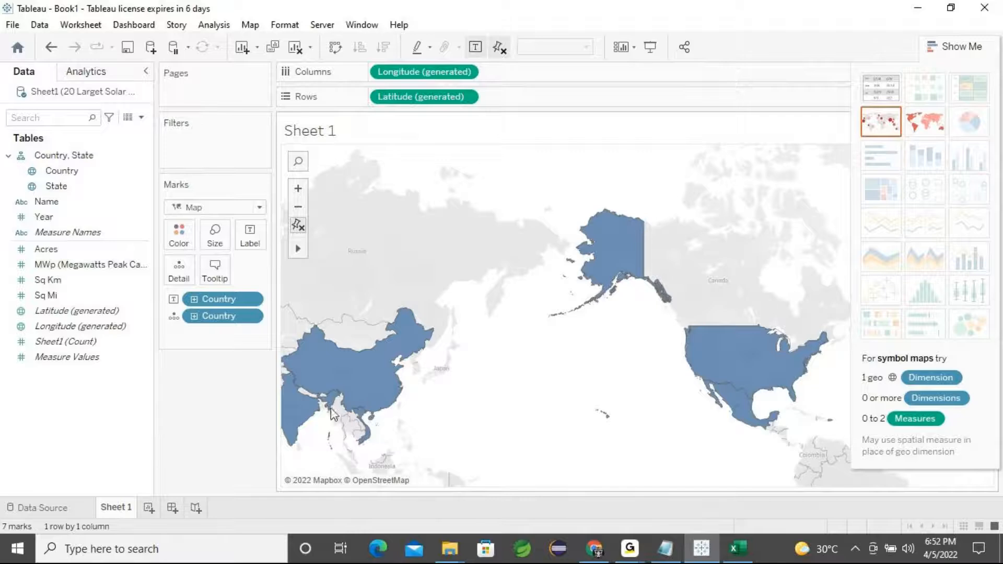
Examine the labelled countries across the map, from India and its neighbours to the United States and Mexico
mouse_move(293, 251)
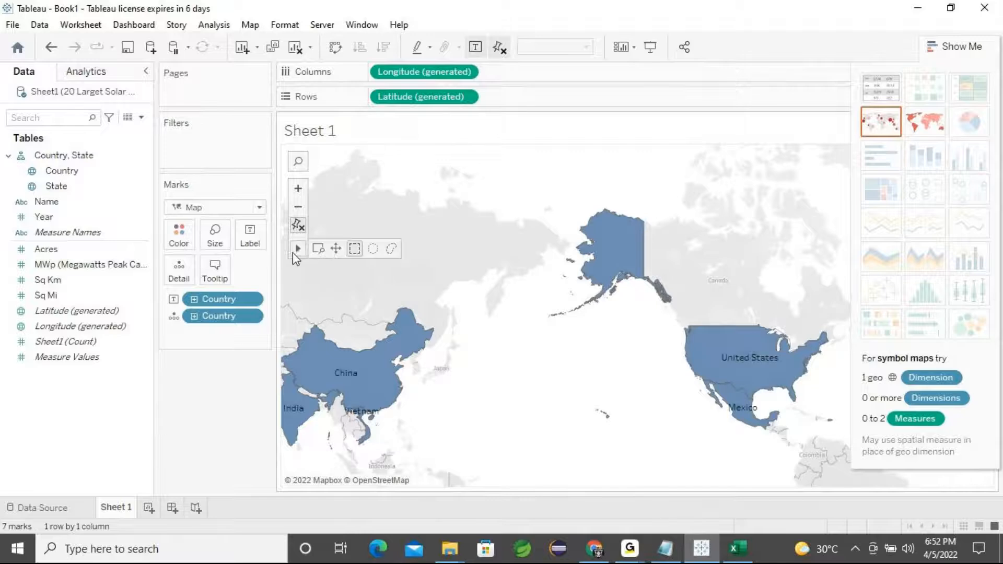
click(335, 248)
drag(356, 346, 462, 326)
scroll(463, 326, up, 2)
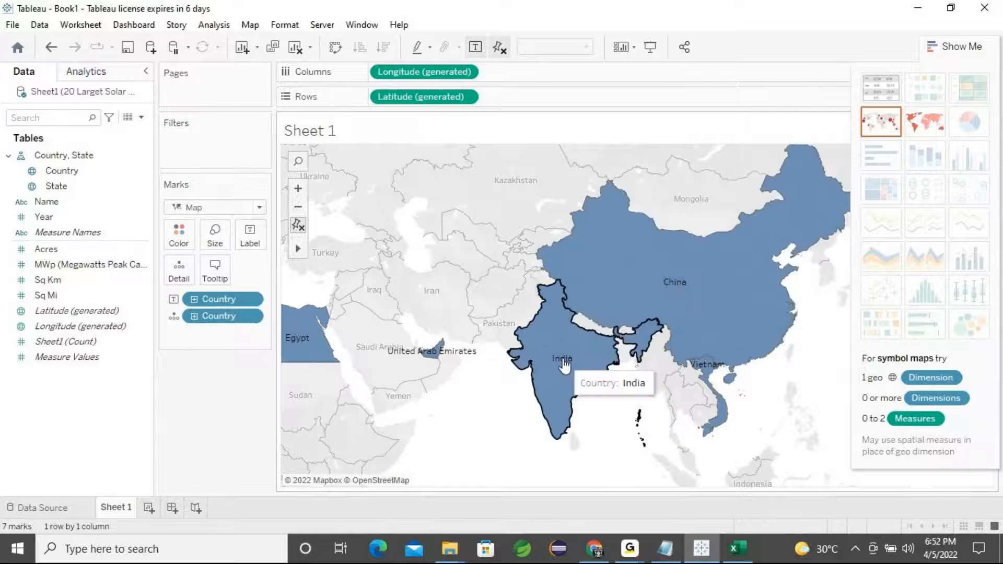
scroll(610, 332, down, 3)
scroll(609, 333, down, 2)
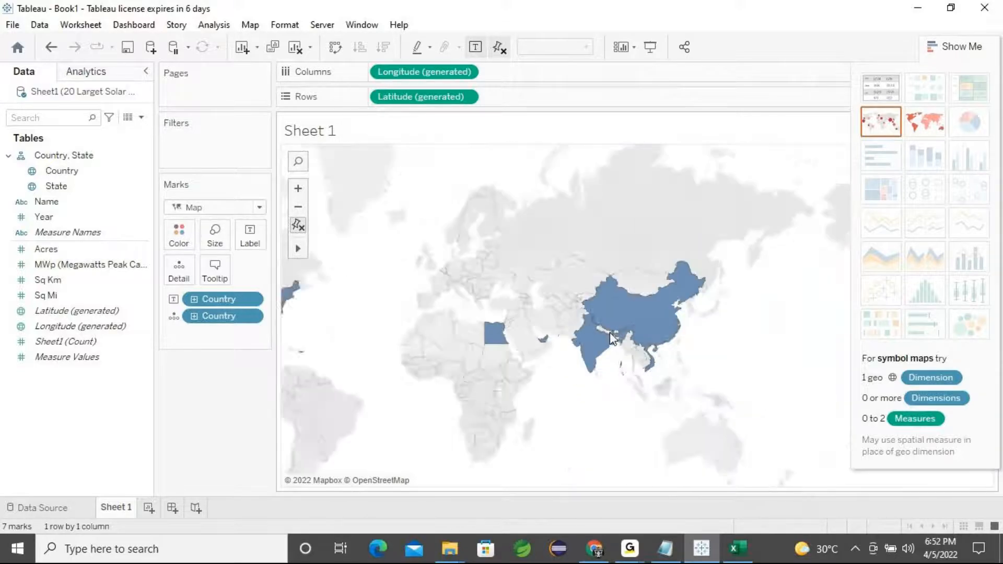
scroll(418, 340, down, 1)
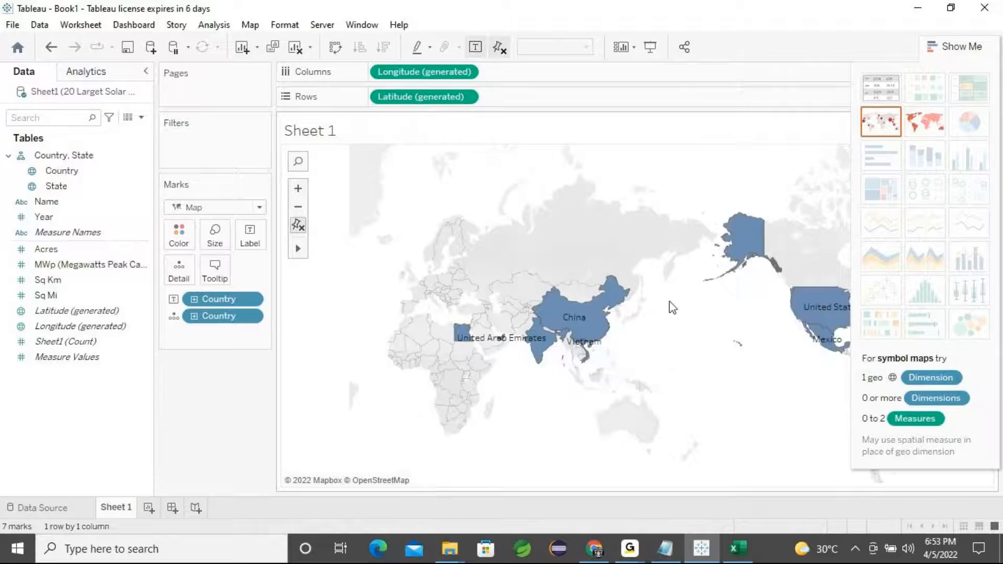
drag(688, 360, 643, 366)
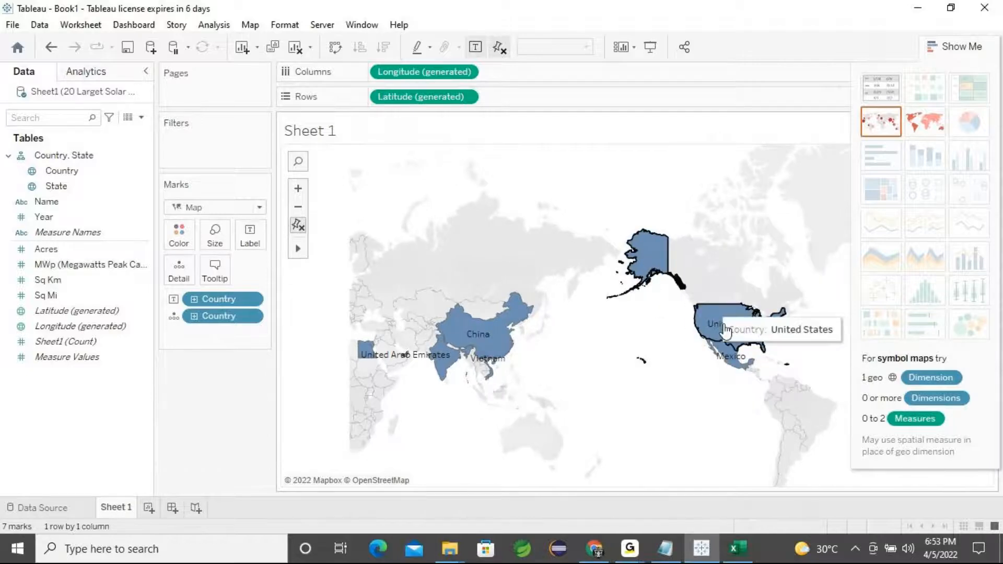
scroll(612, 383, up, 2)
scroll(613, 383, down, 1)
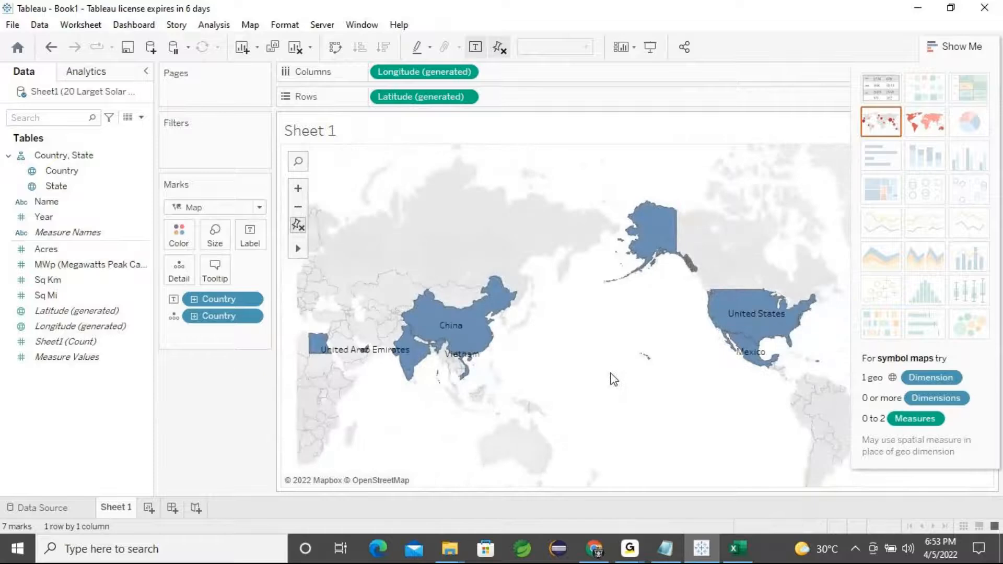
scroll(614, 376, down, 1)
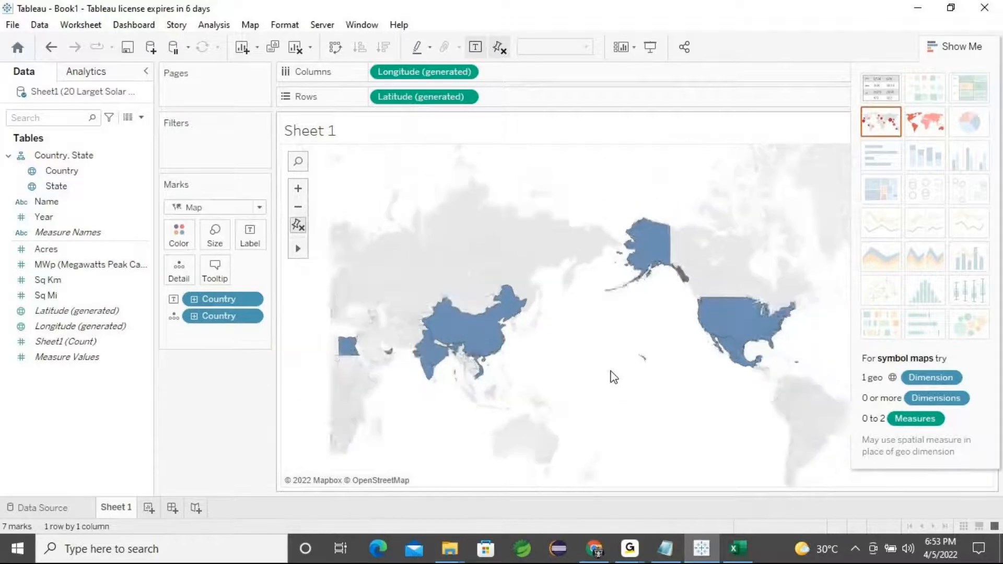
scroll(624, 360, up, 1)
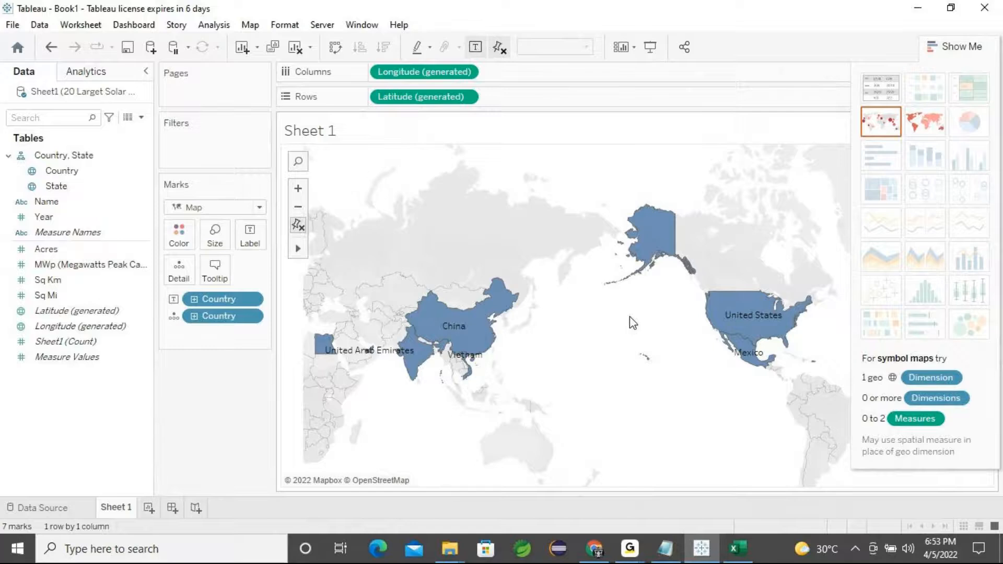
Switch to the Notepad notes, append ": INDIA" to the "Filters: dataset" line, and return to Tableau
click(665, 548)
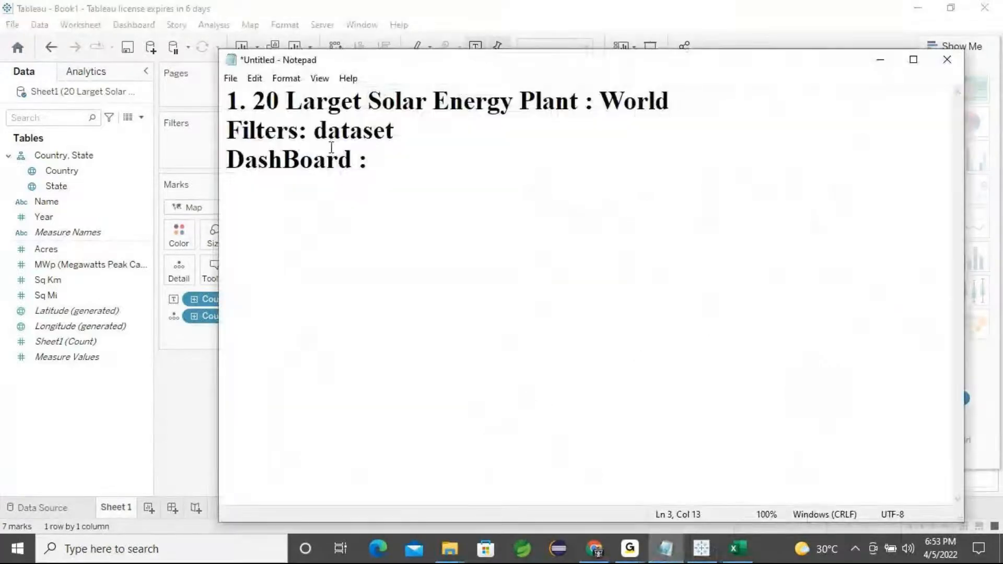
drag(398, 131, 230, 137)
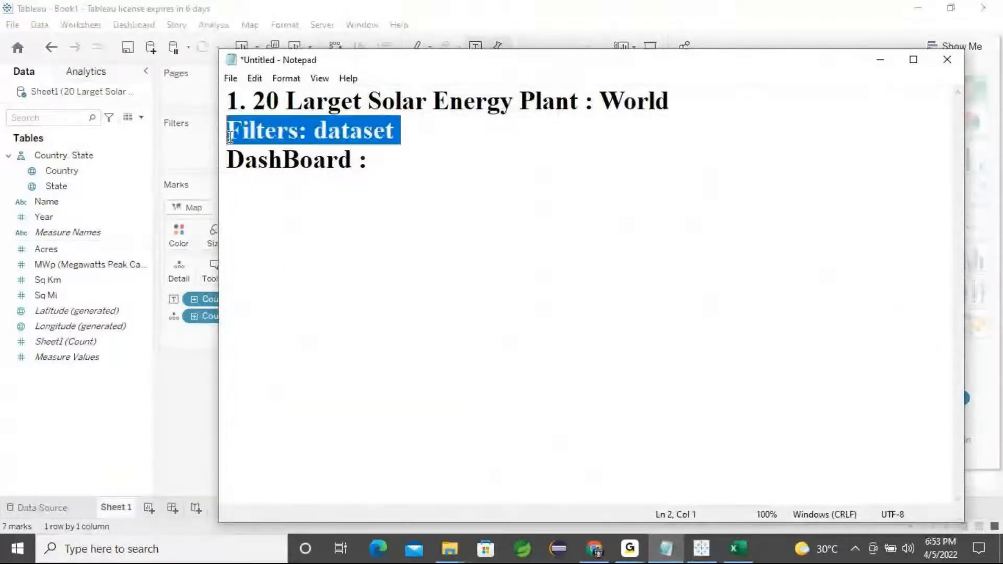
click(418, 134)
text(: INDIA)
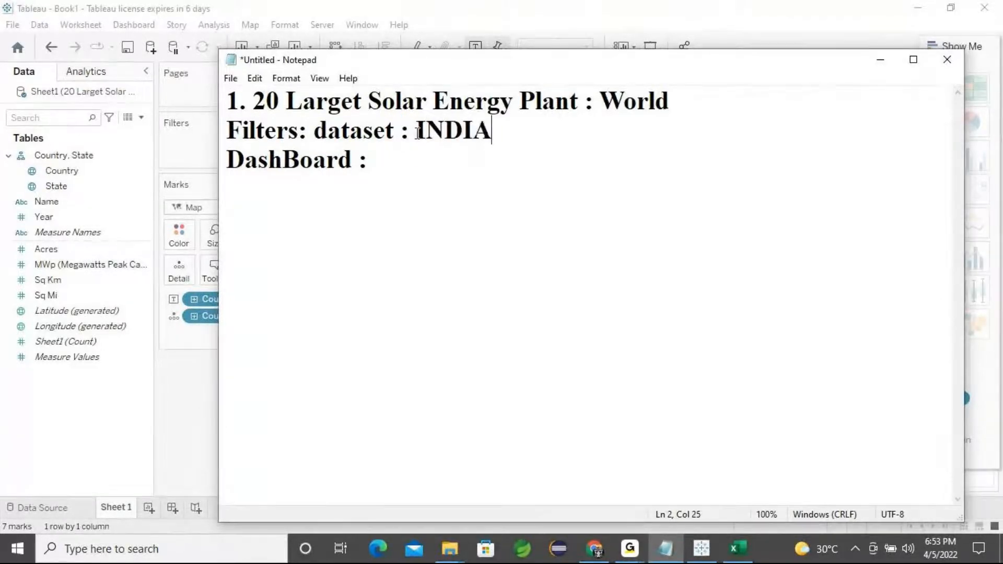
click(880, 63)
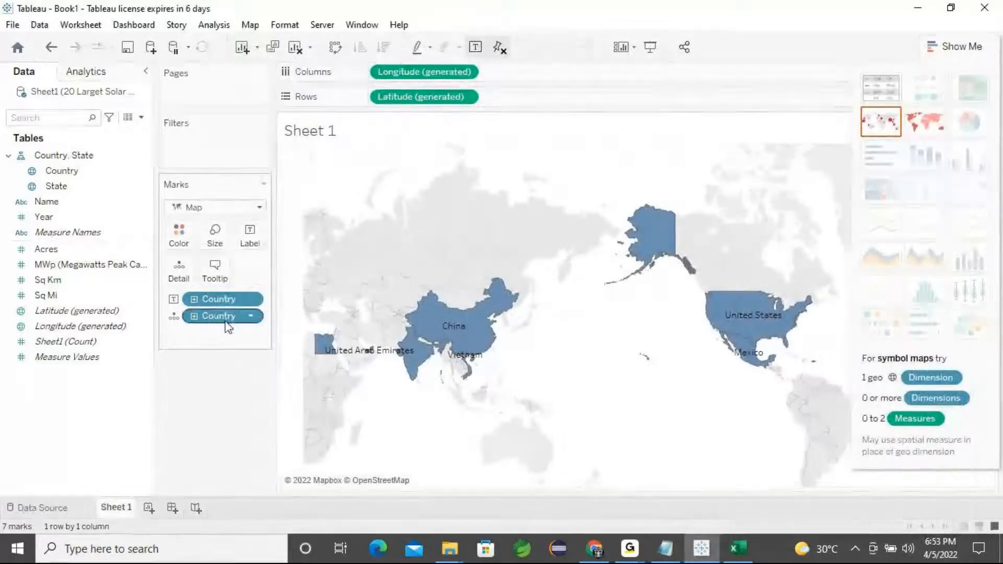
Clear the worksheet by removing both Country fields and the generated latitude and longitude fields
drag(218, 316, 196, 373)
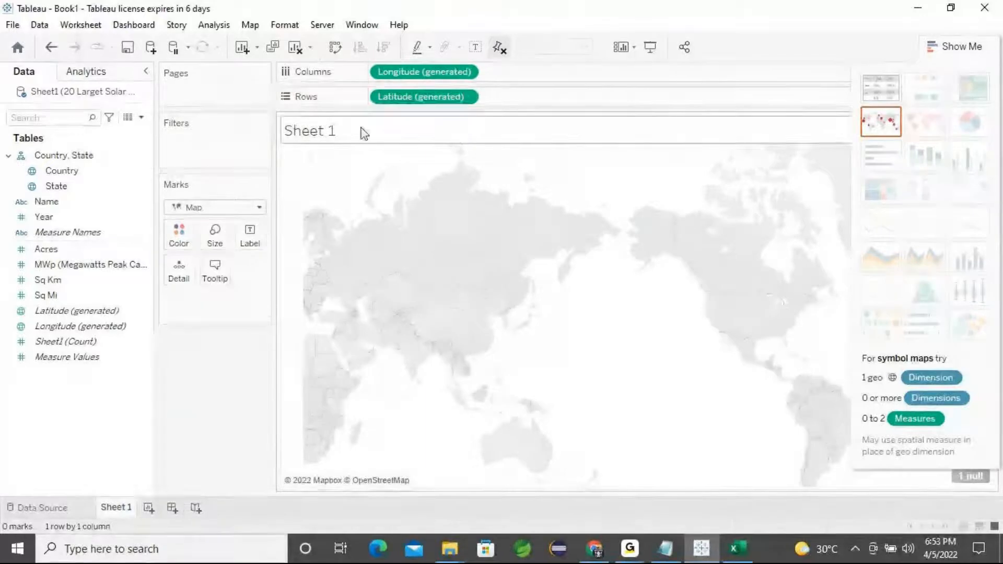
drag(403, 99, 227, 393)
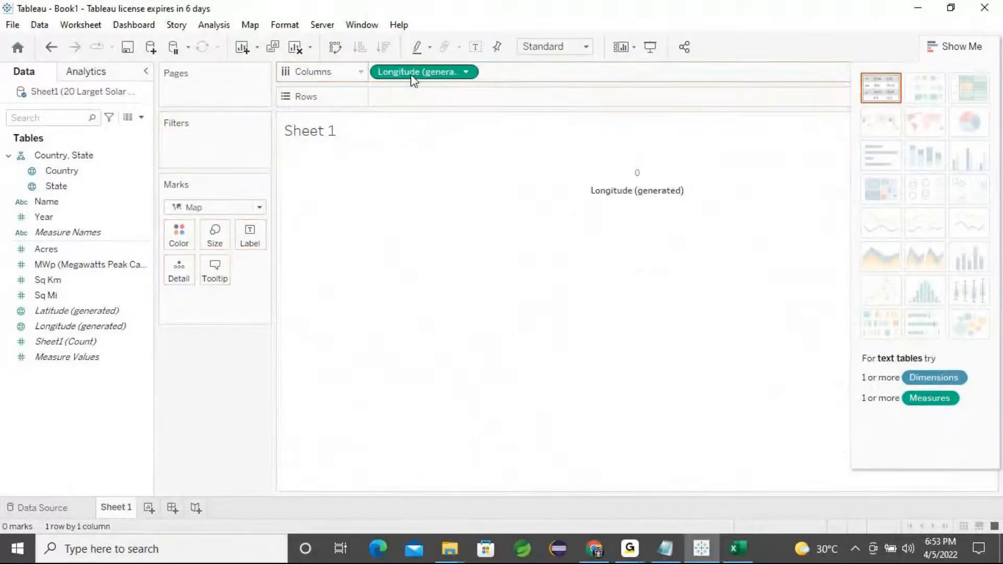
drag(412, 77, 207, 418)
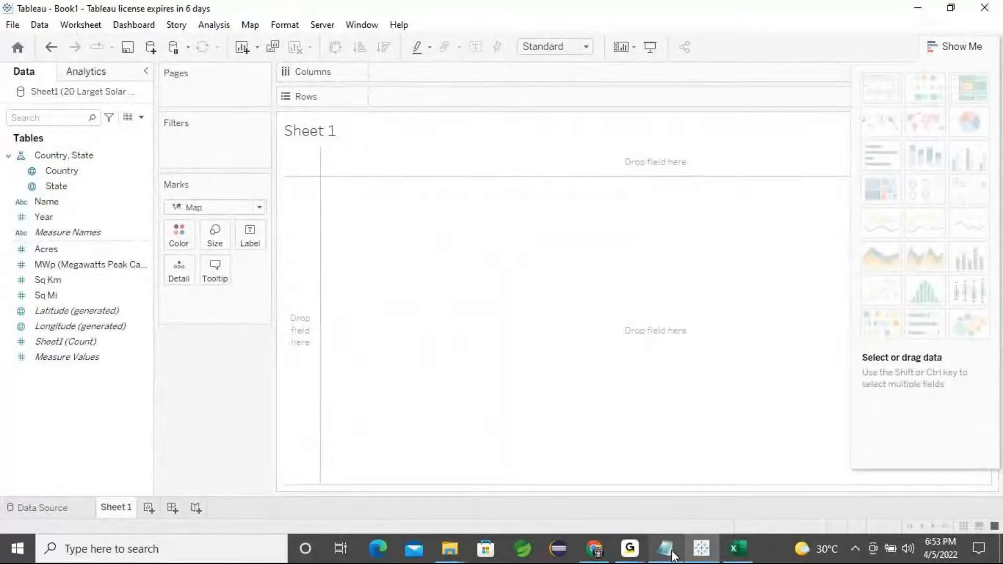
click(664, 513)
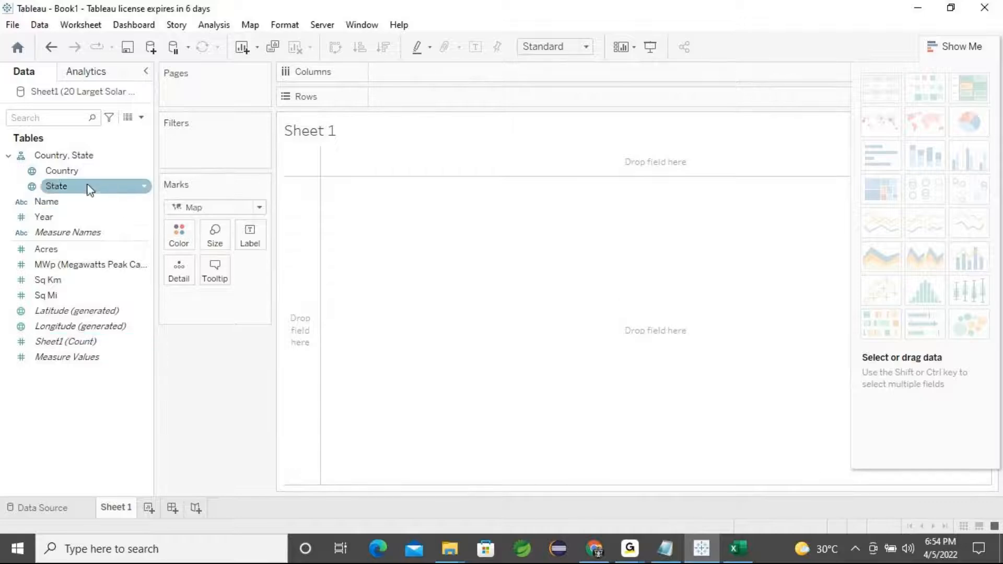
Plot the Country field on a new map and add the State field as a further level of detail
click(57, 178)
click(53, 201)
click(77, 176)
double_click(76, 176)
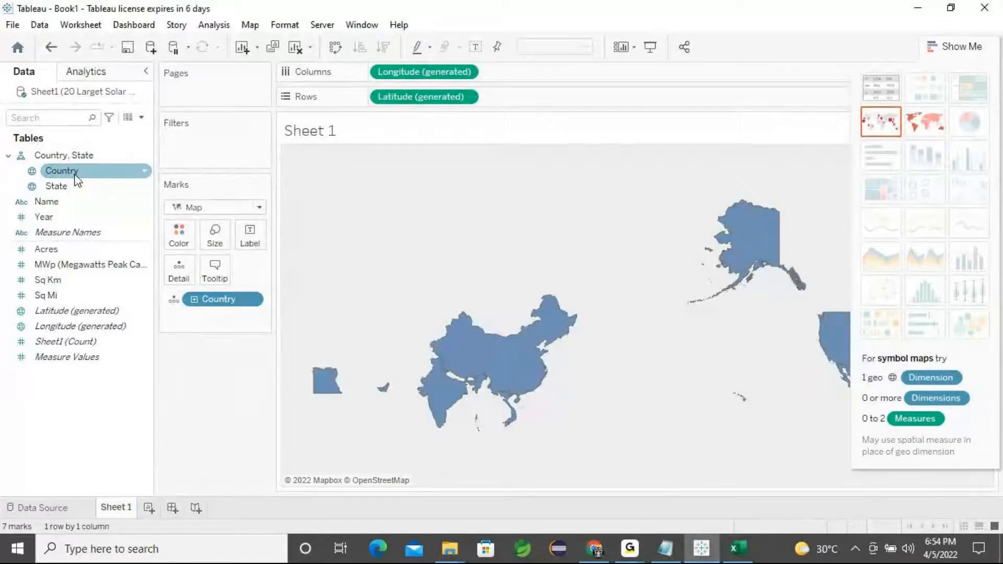
click(74, 186)
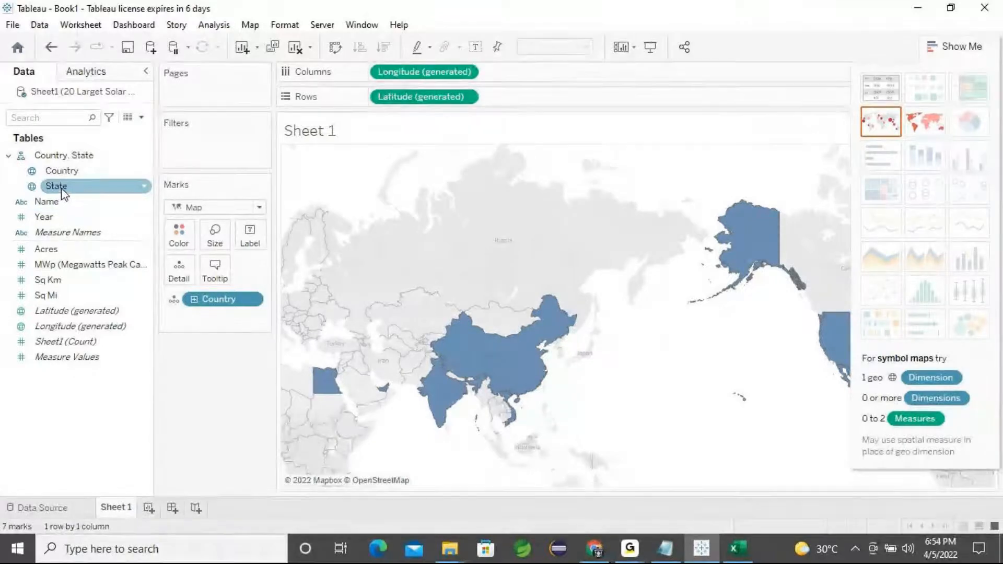
click(63, 191)
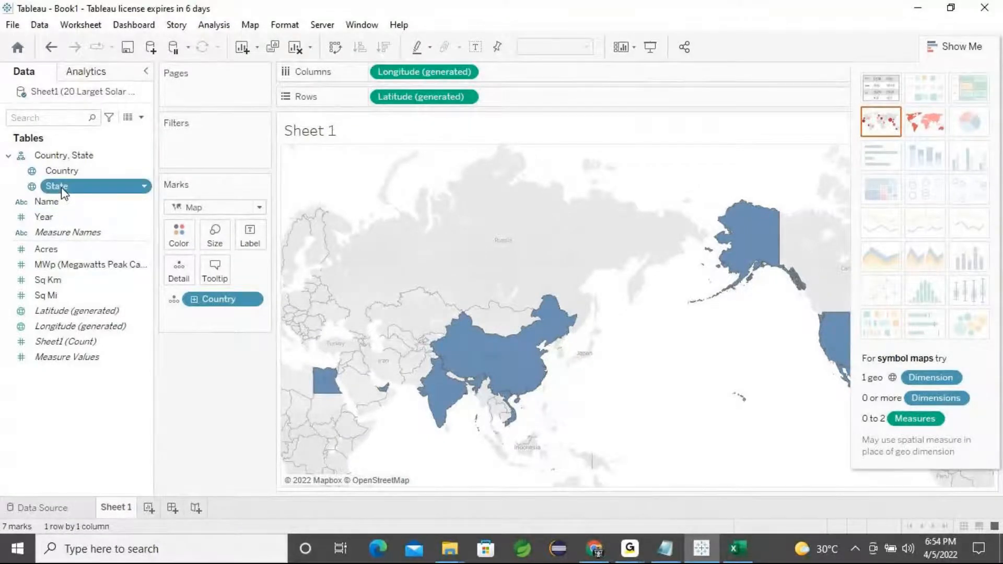
double_click(63, 192)
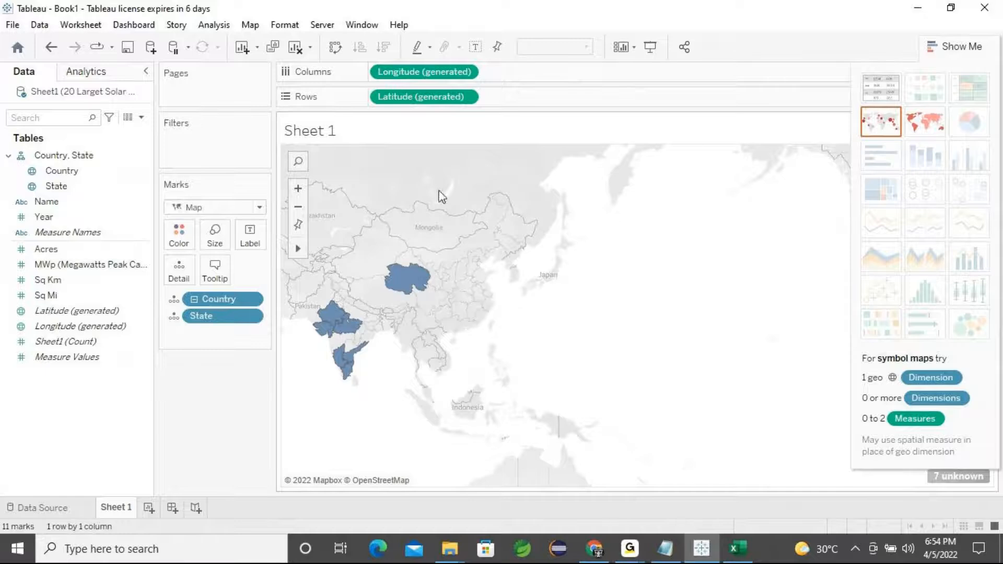
Examine the plotted states across the world map, including those in the United States, Mexico, India and China
mouse_move(297, 255)
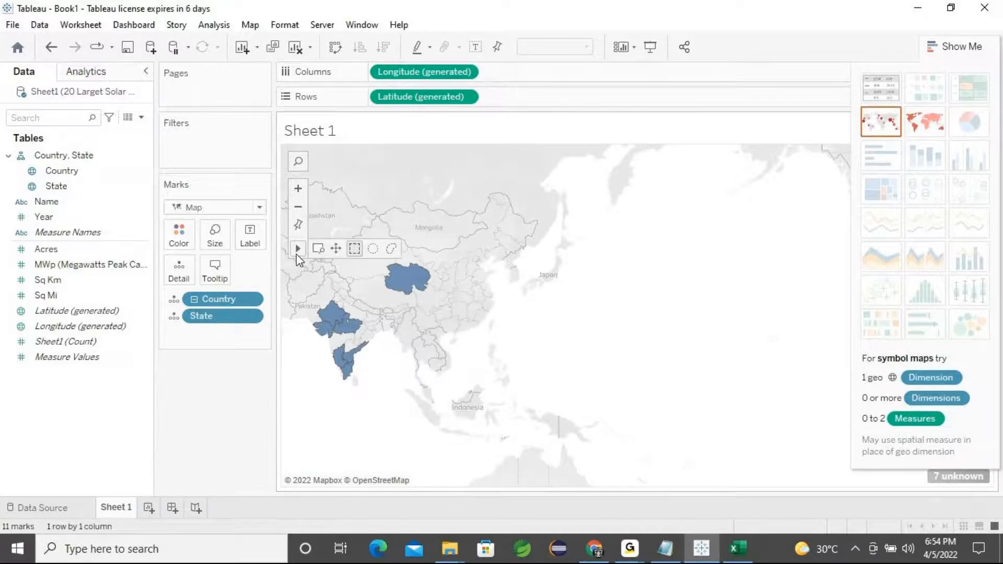
click(335, 249)
drag(440, 242, 616, 237)
drag(524, 246, 687, 224)
drag(652, 297, 611, 237)
drag(651, 342, 625, 298)
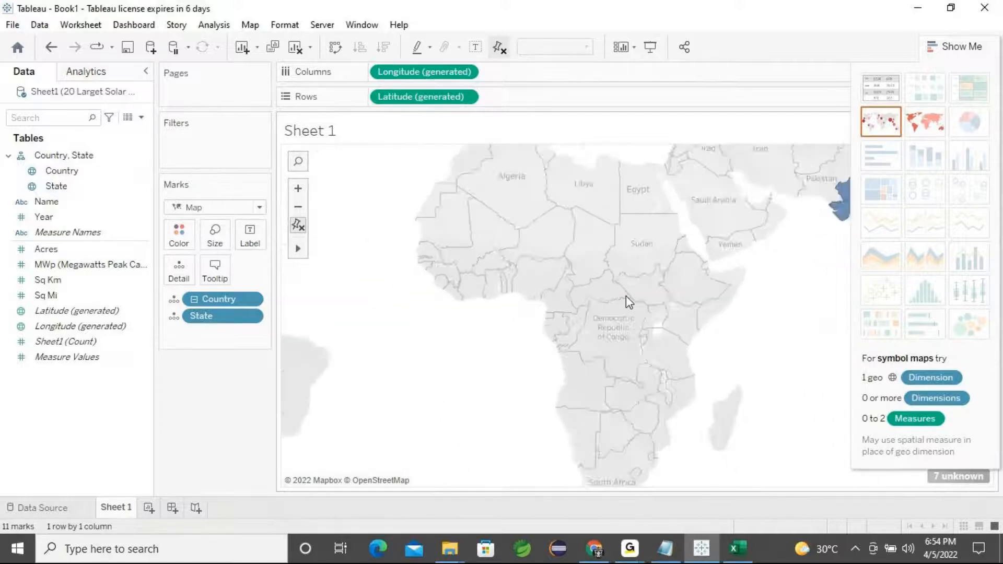
scroll(625, 296, down, 3)
mouse_move(388, 246)
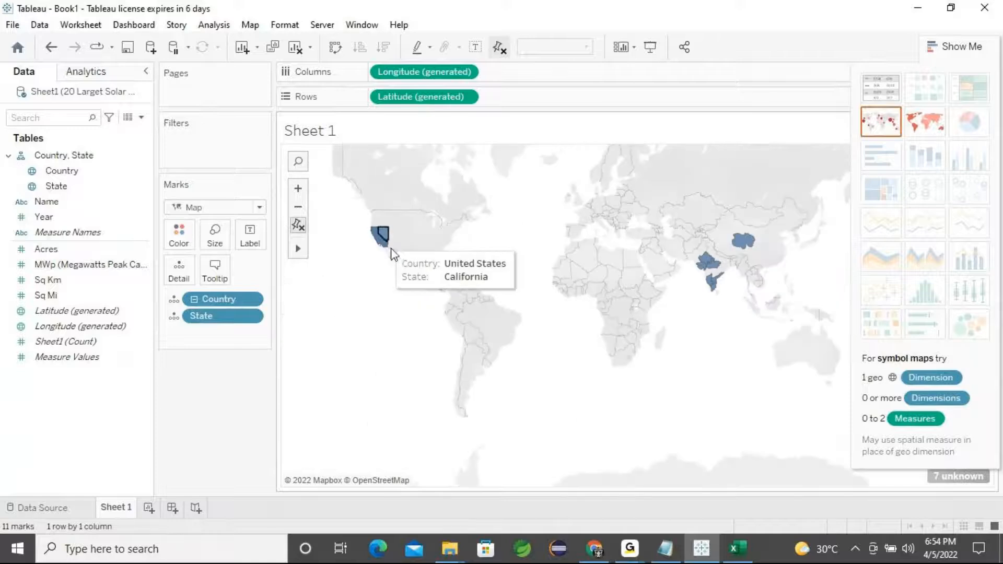
scroll(437, 327, up, 2)
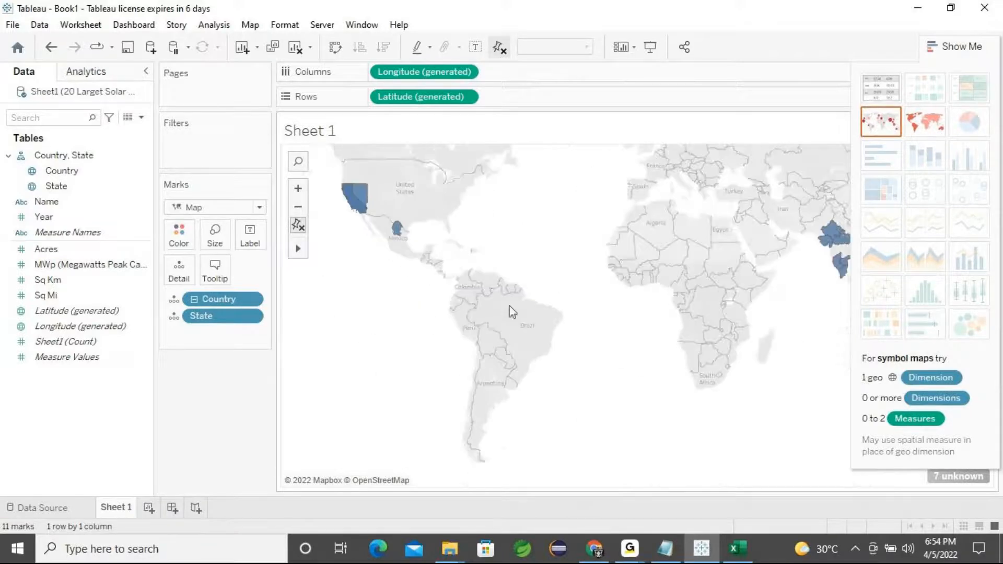
drag(806, 289, 716, 298)
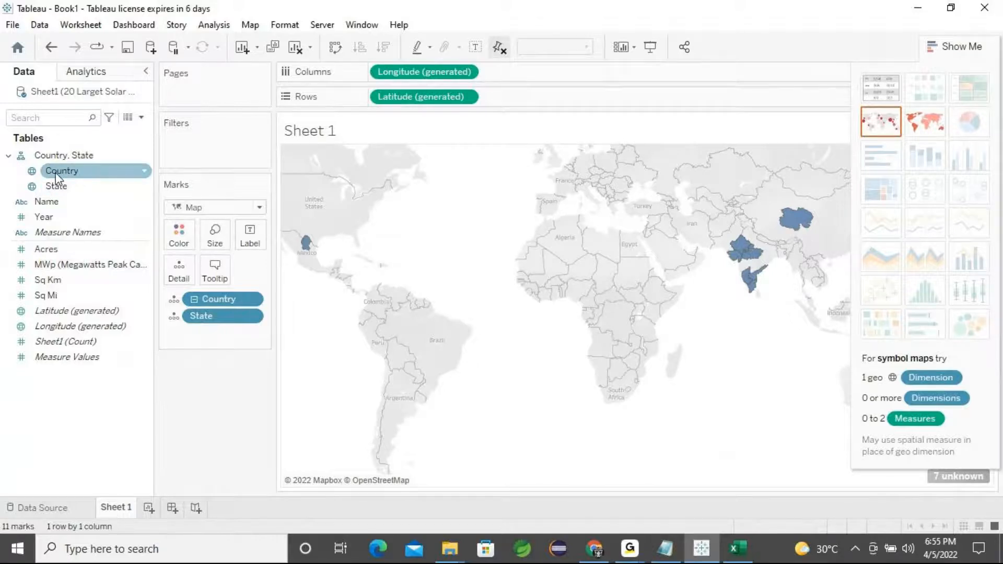
Add a Country filter to the worksheet that keeps only India
drag(55, 172, 178, 151)
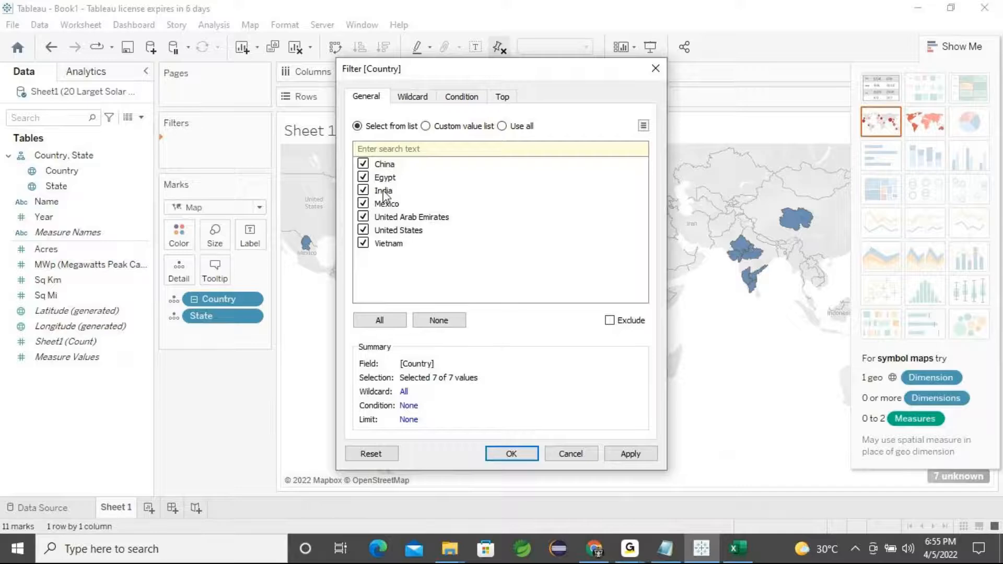
click(438, 321)
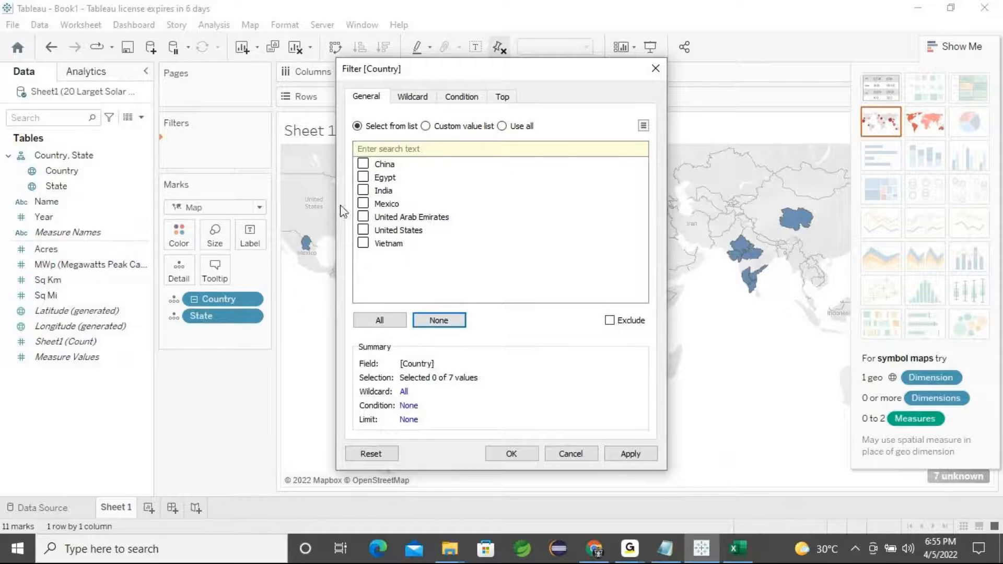
click(364, 192)
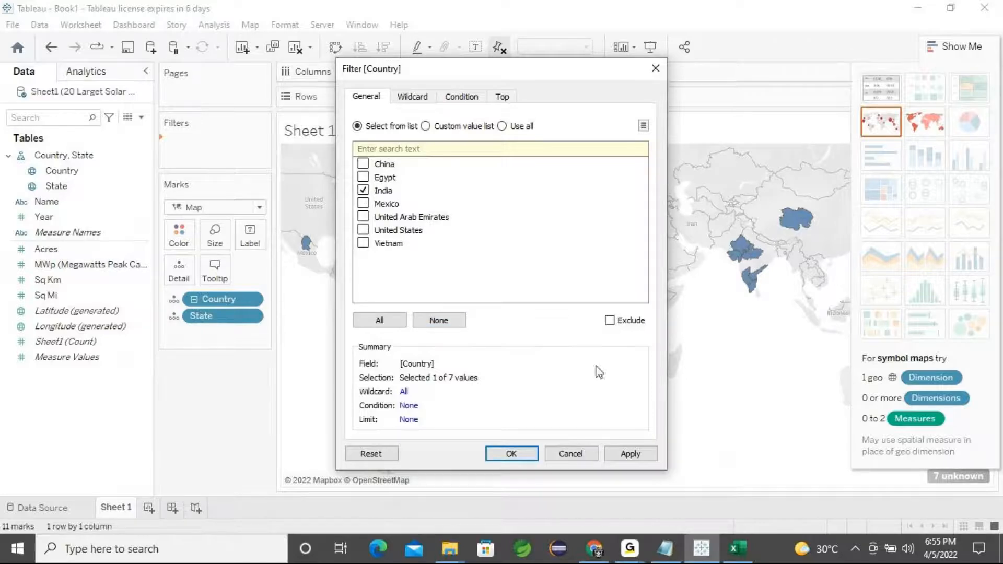
click(637, 454)
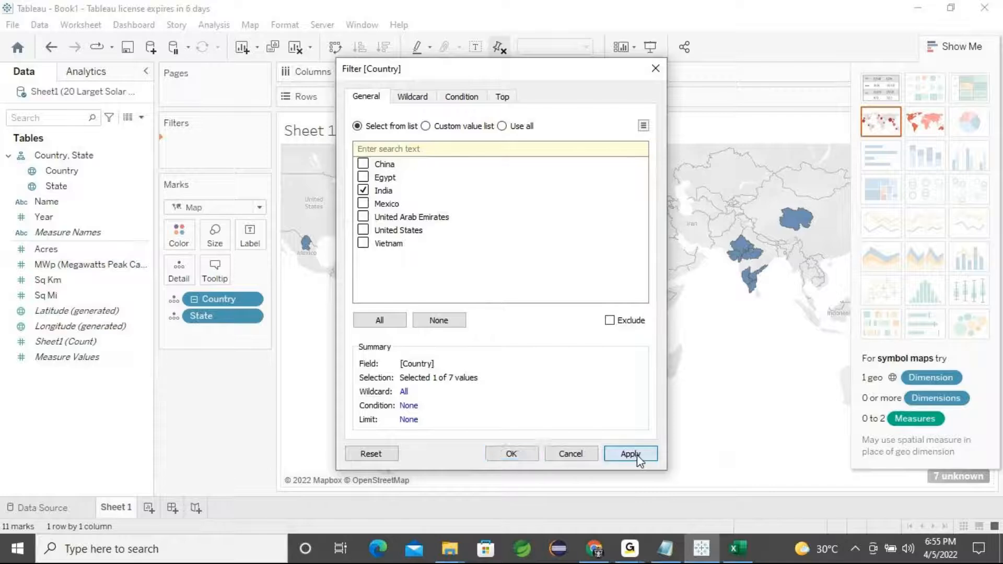
click(511, 454)
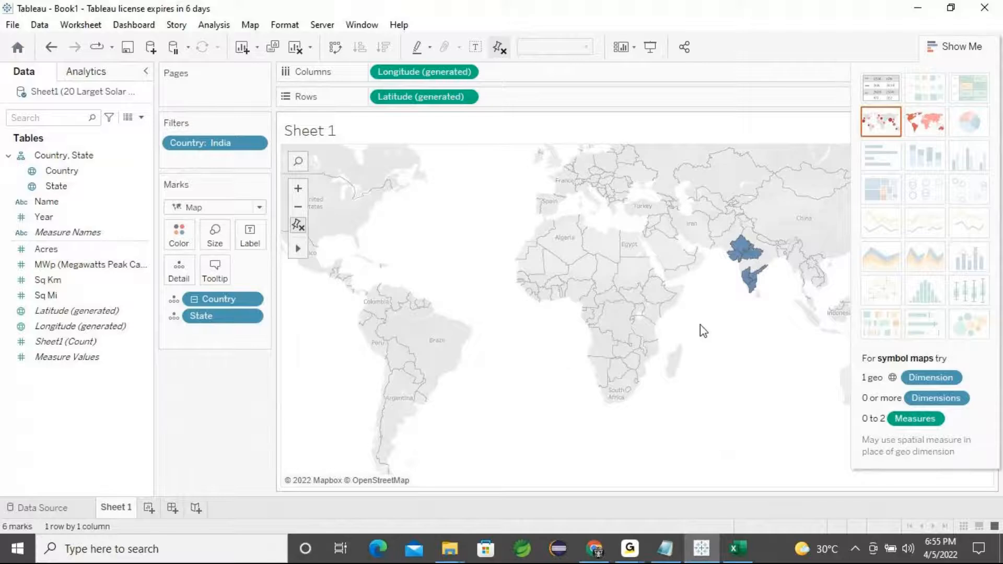
Apply the filled map chart type to the India-filtered states and frame the map on India
scroll(703, 331, up, 1)
drag(700, 330, 524, 342)
scroll(566, 349, up, 1)
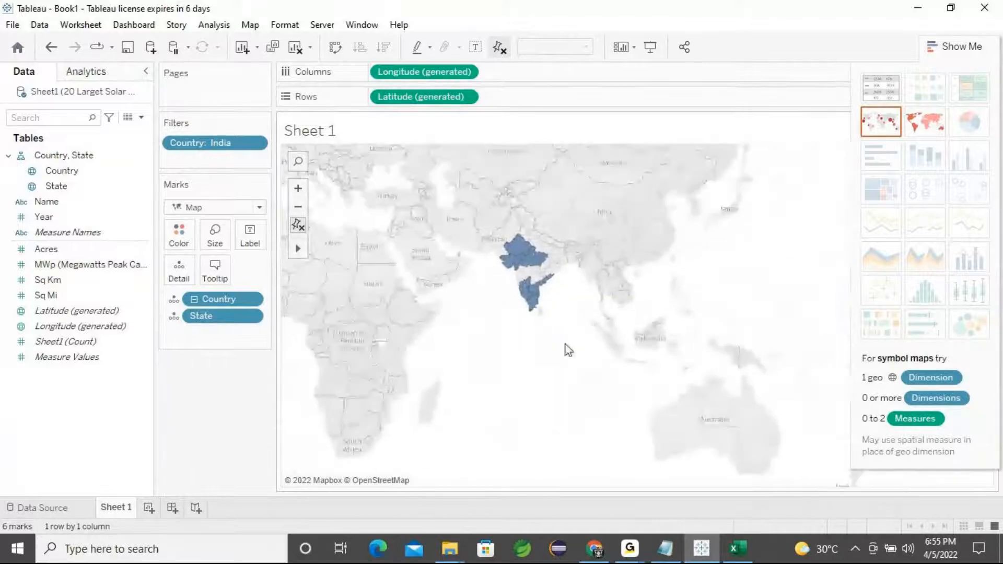
drag(568, 351, 568, 417)
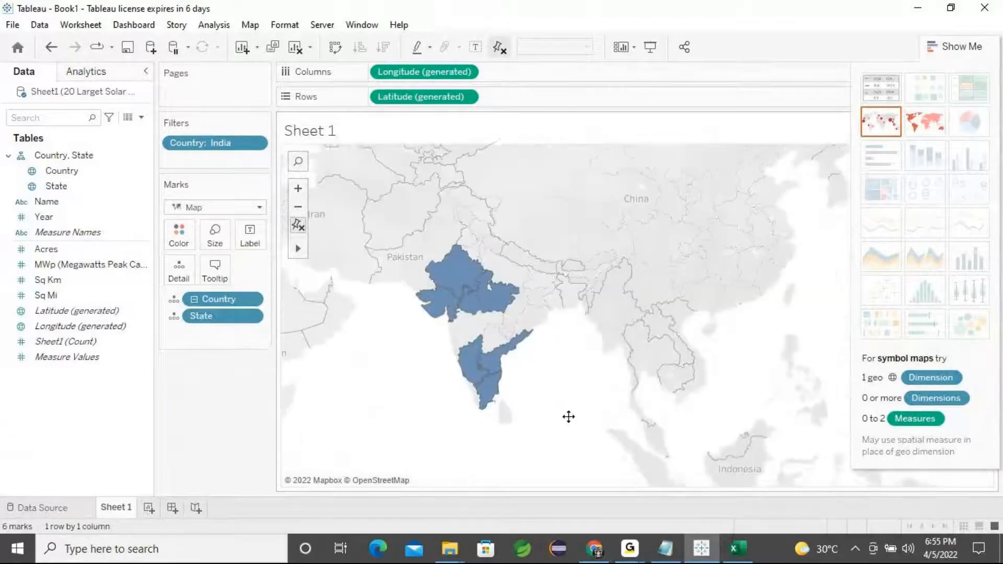
scroll(593, 363, up, 1)
scroll(638, 363, up, 1)
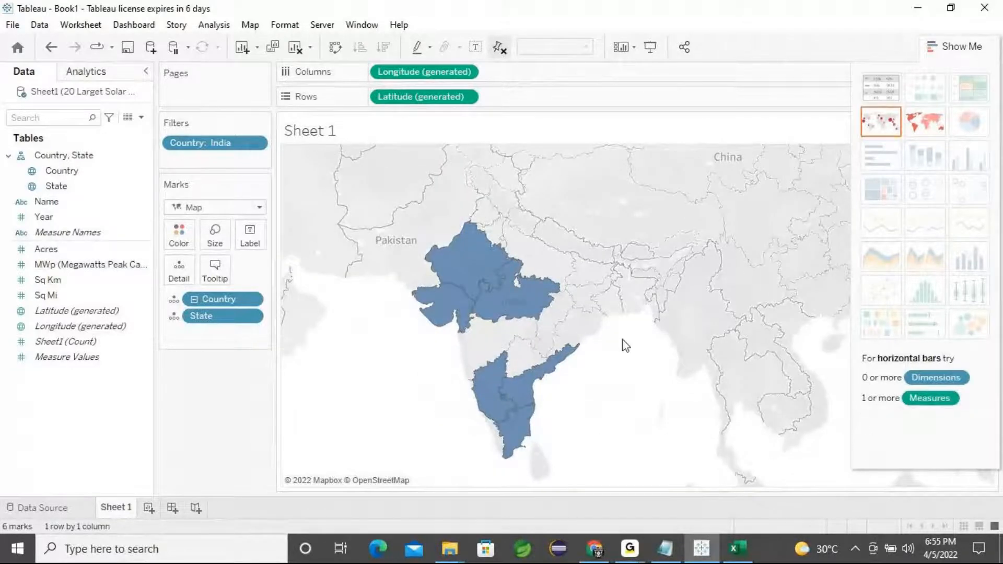
click(930, 129)
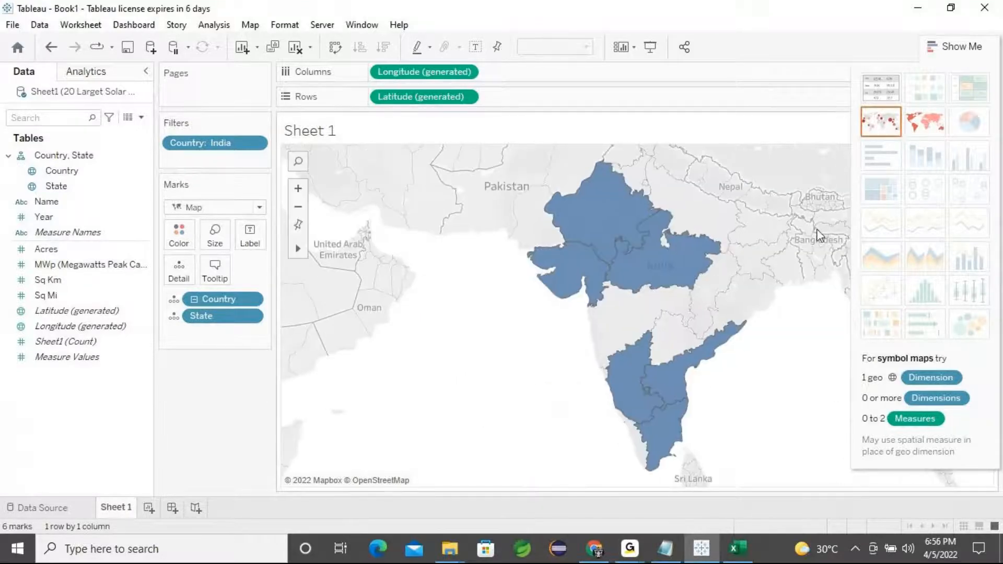
drag(775, 329, 740, 339)
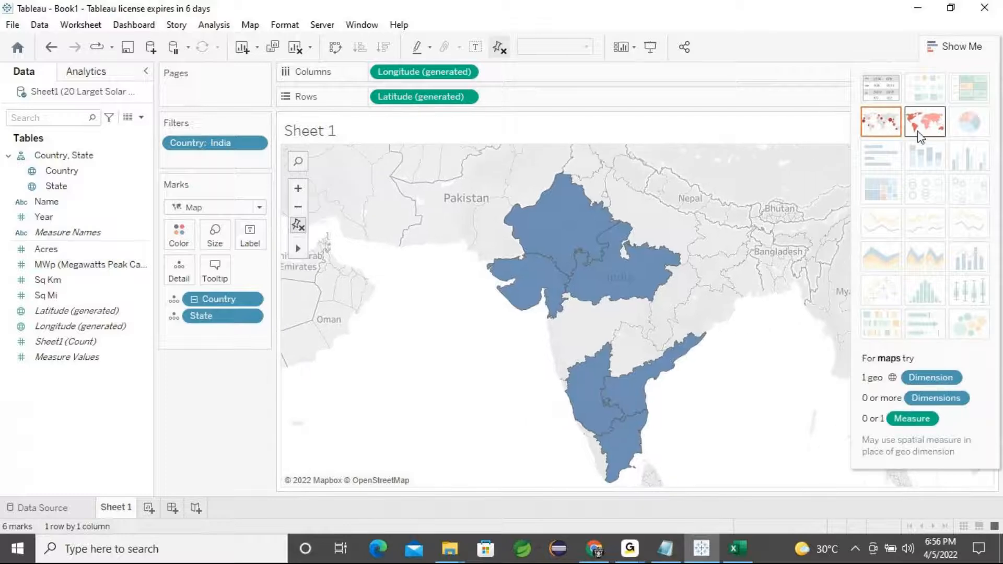
click(922, 130)
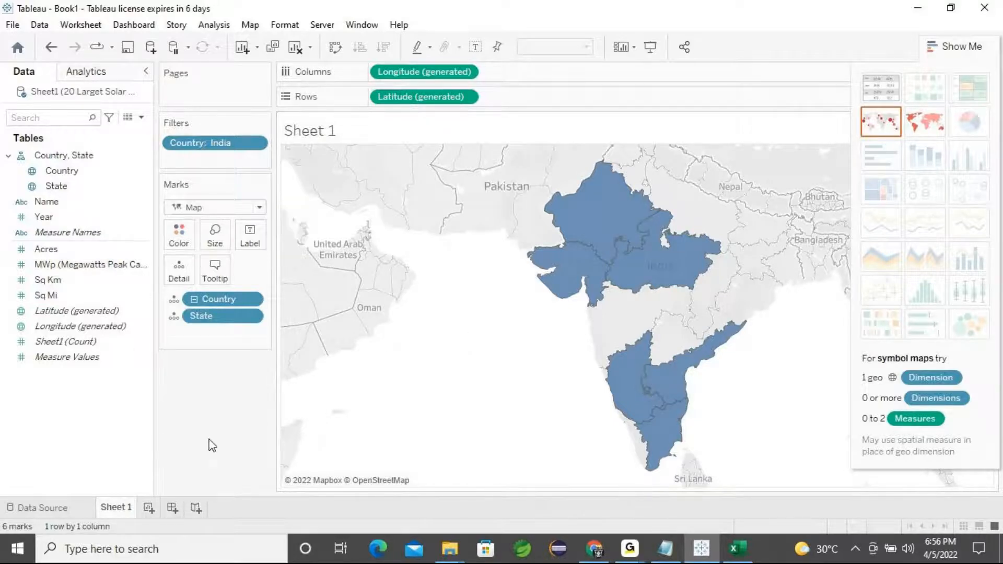
Rename the worksheet Sheet 1 as SelectedCountryChart
mouse_move(118, 510)
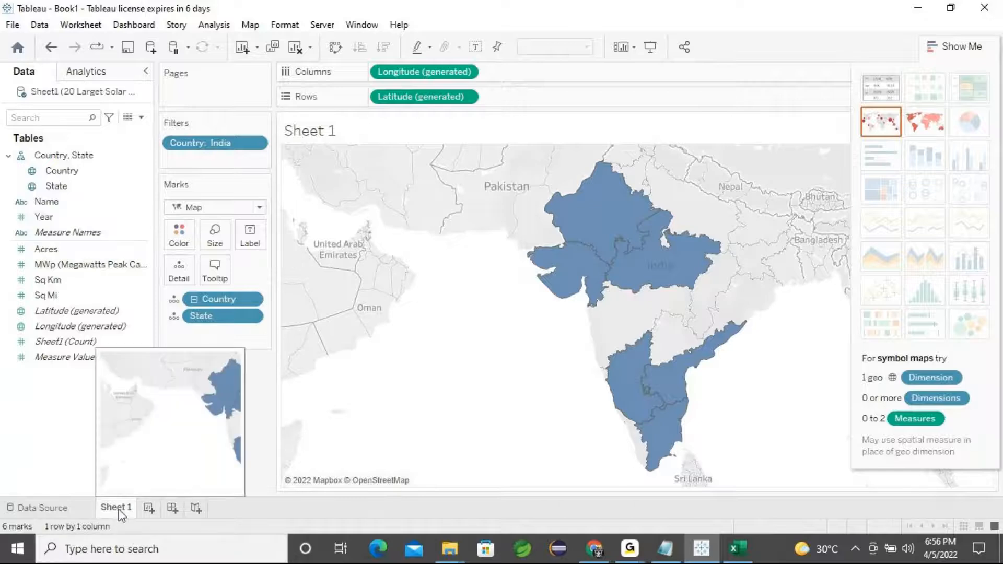
right_click(116, 509)
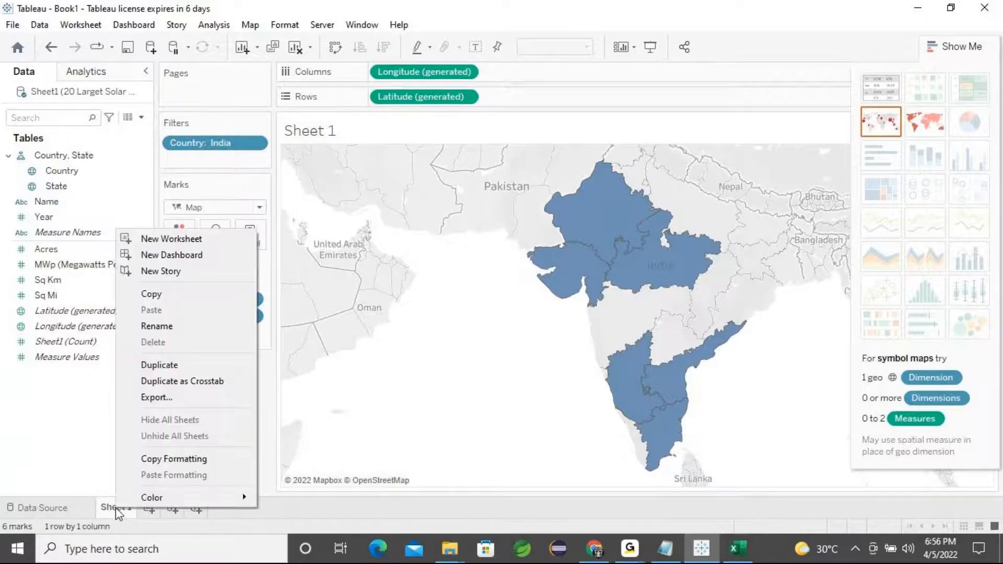
click(157, 325)
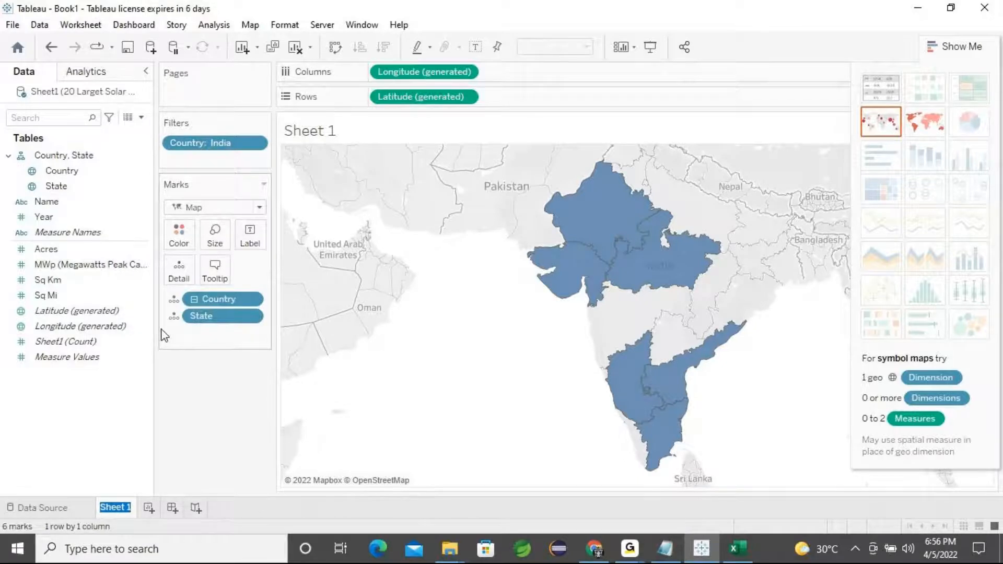
text(SelectedCoun)
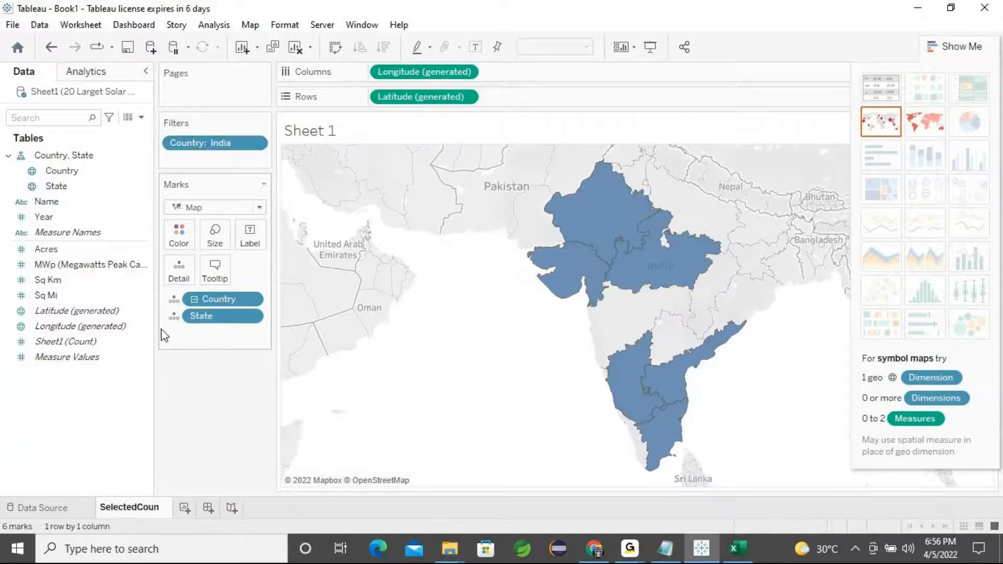
text(tryChart)
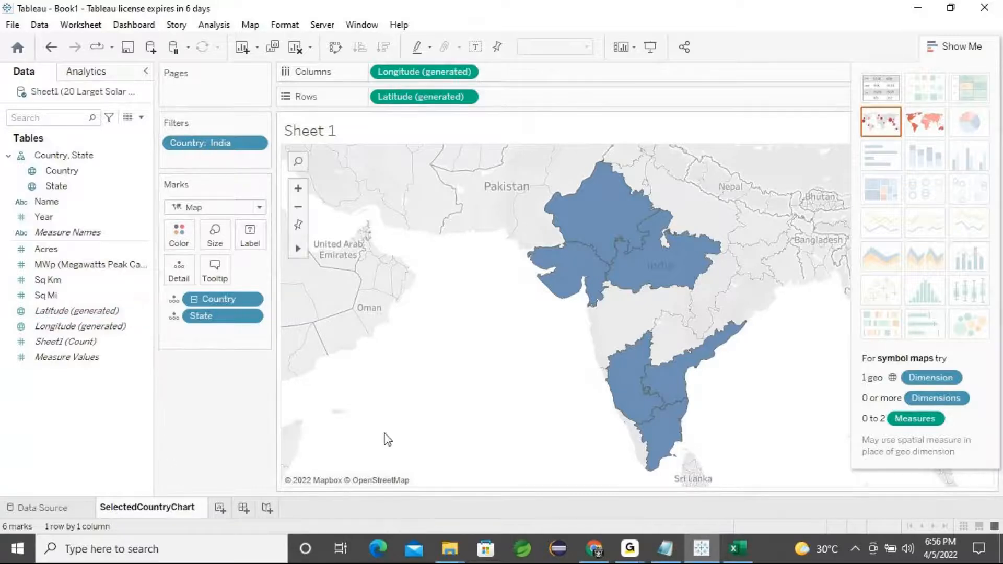
Commit SelectedCountryChart as the worksheet's new name
key(Return)
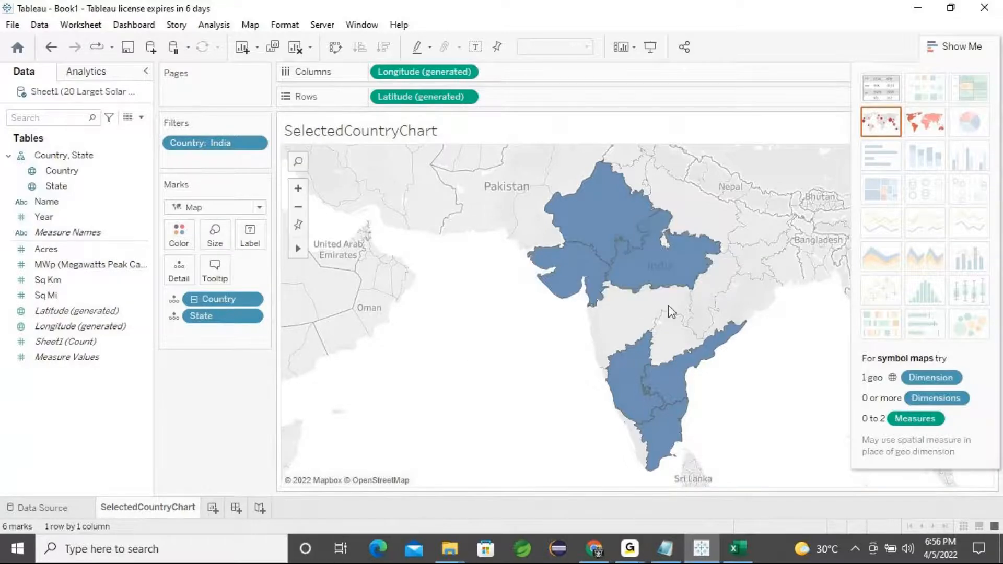
mouse_move(622, 214)
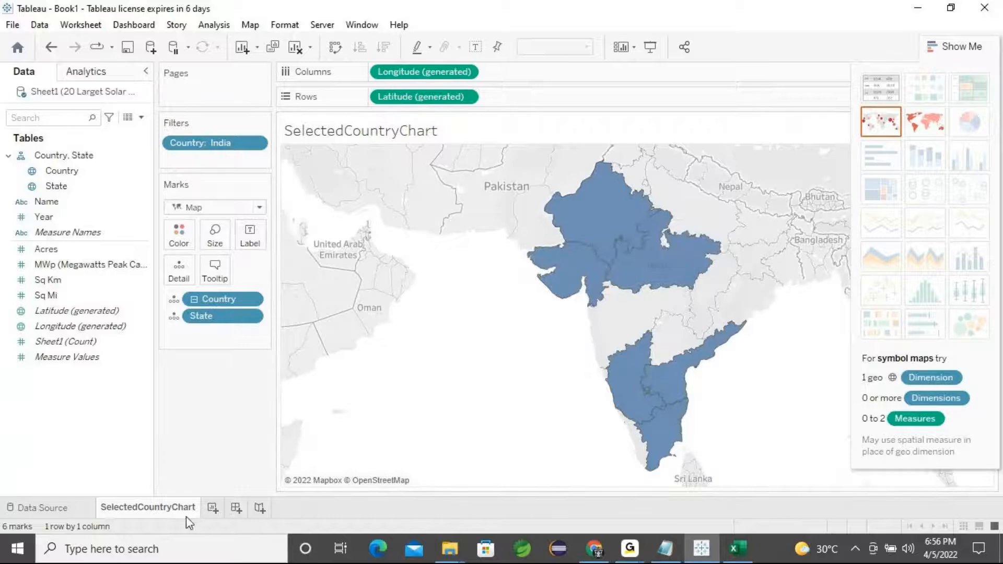
mouse_move(161, 519)
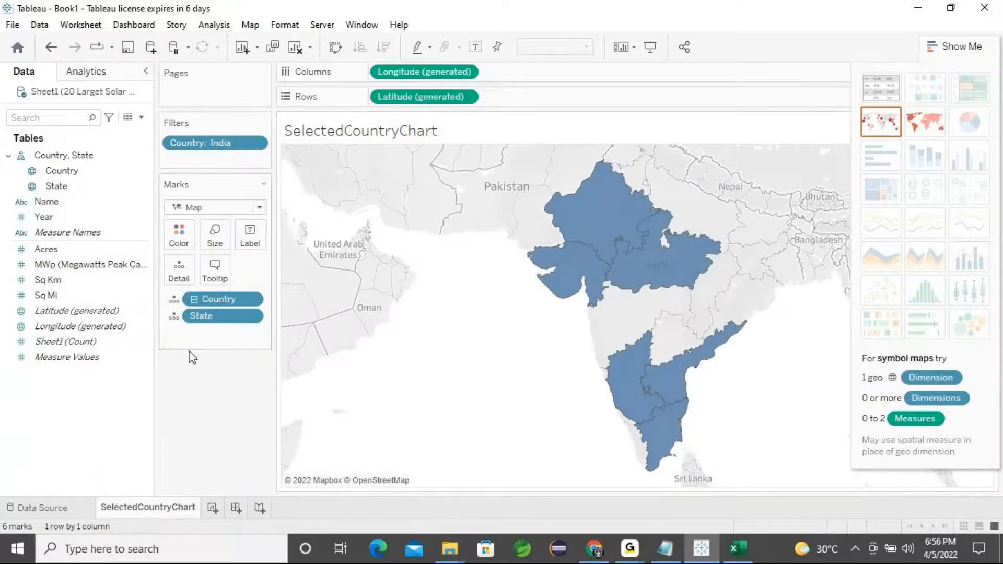
Label the Indian states with MWp (Megawatts Peak Capacity) and reapply the filled map type to shade them by that measure
click(86, 251)
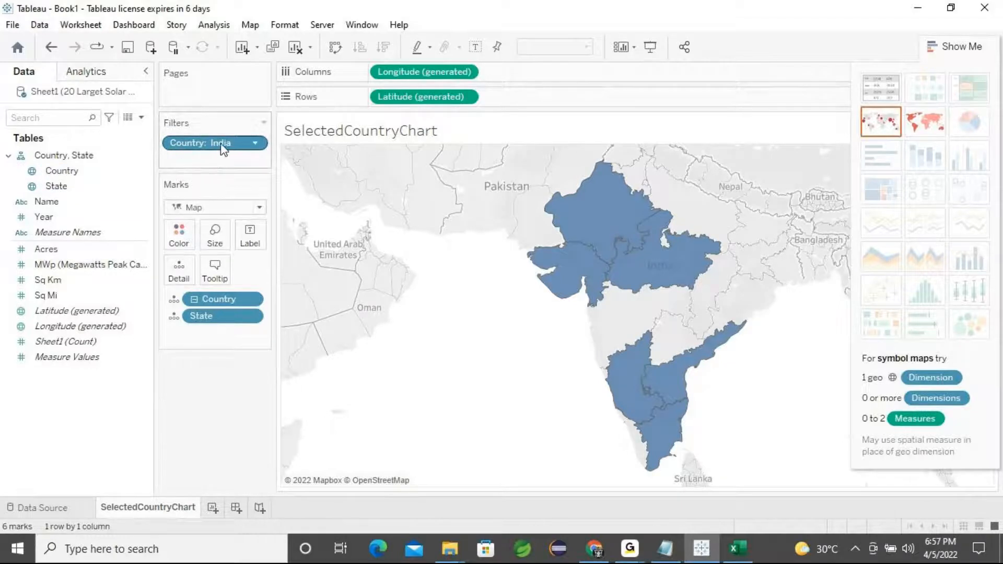
mouse_move(601, 278)
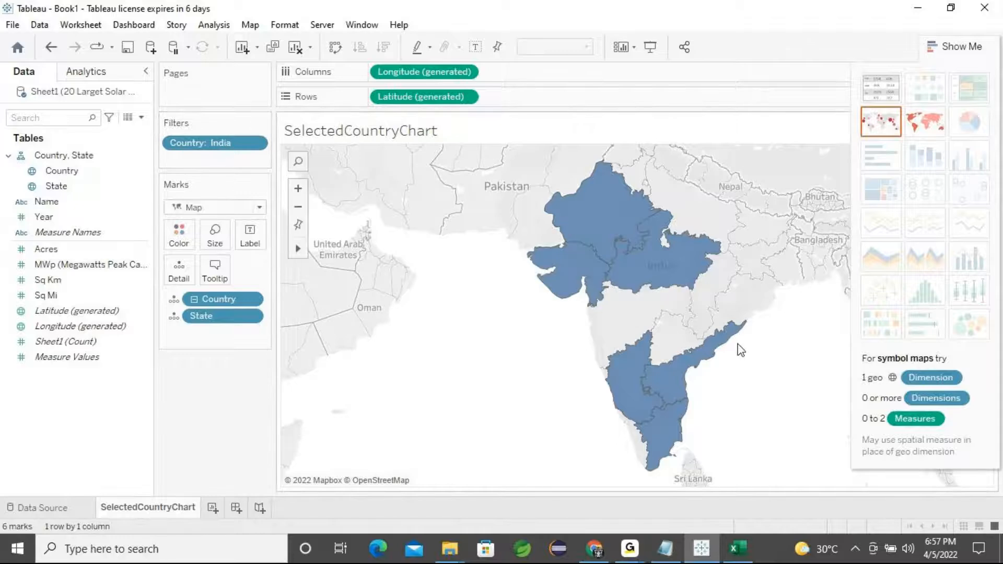
mouse_move(635, 448)
click(52, 296)
click(56, 268)
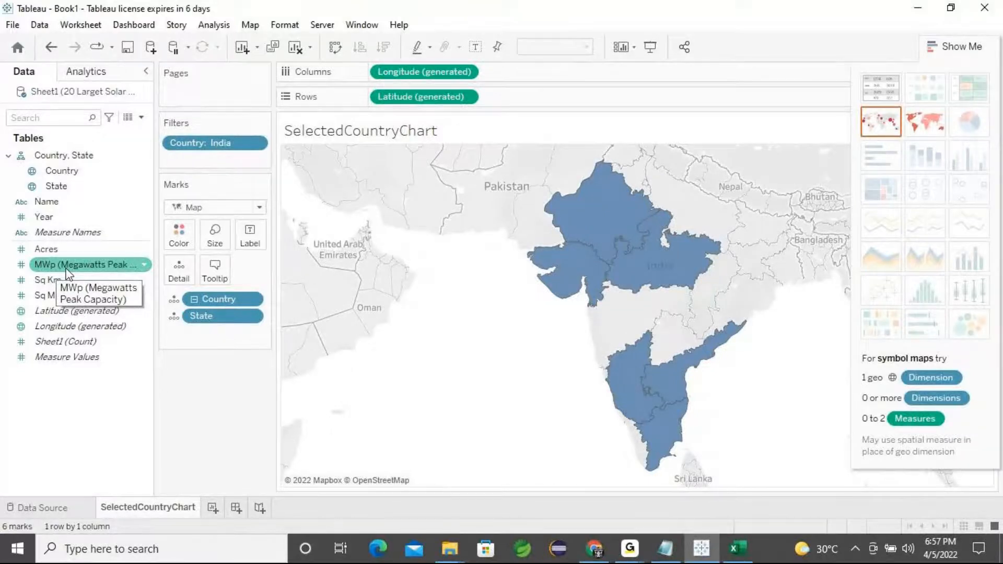
drag(67, 268, 252, 245)
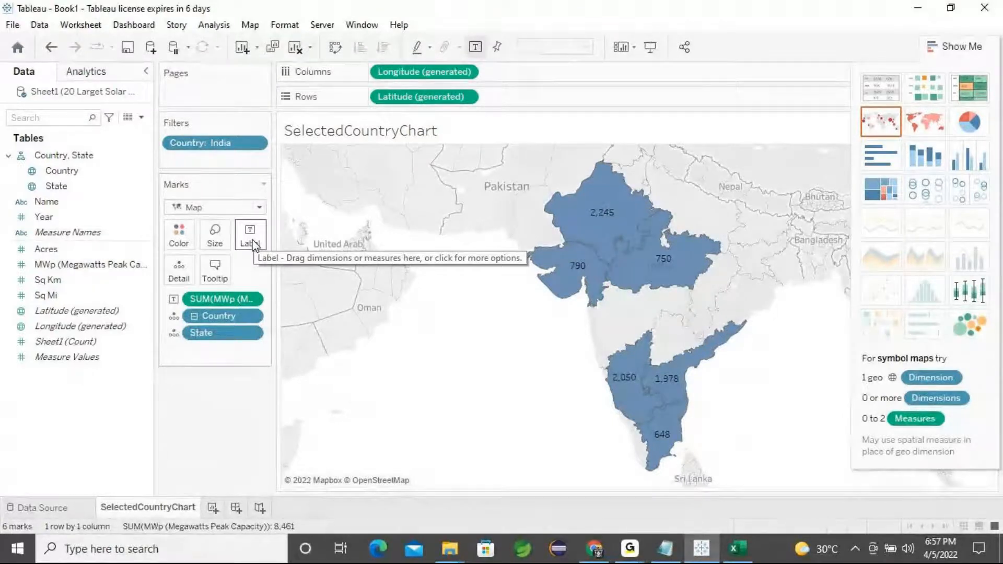
click(935, 129)
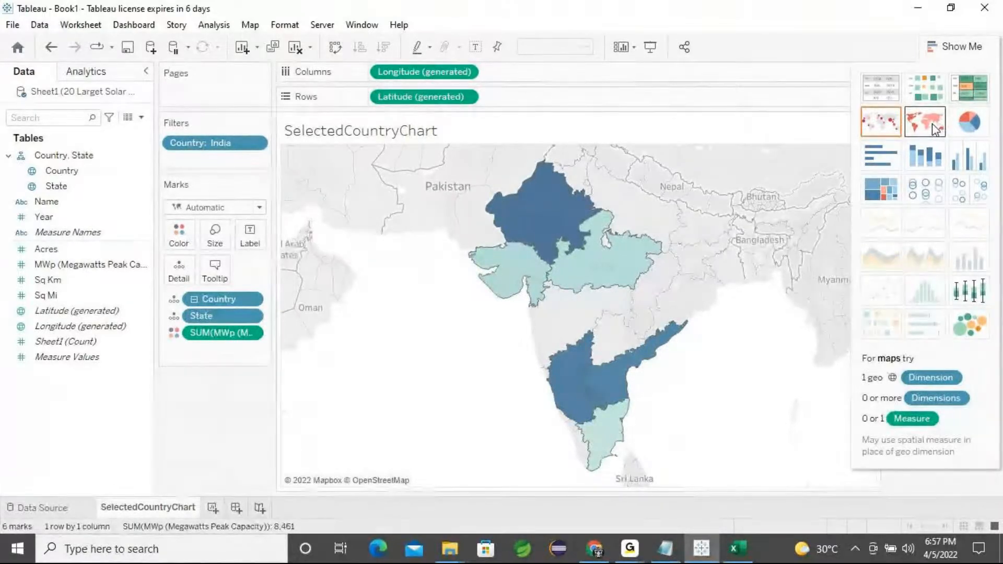
Examine the peak capacity of the shaded states, including Rajasthan, Gujarat, Madhya Pradesh, Karnataka and Andhra Pradesh
mouse_move(551, 235)
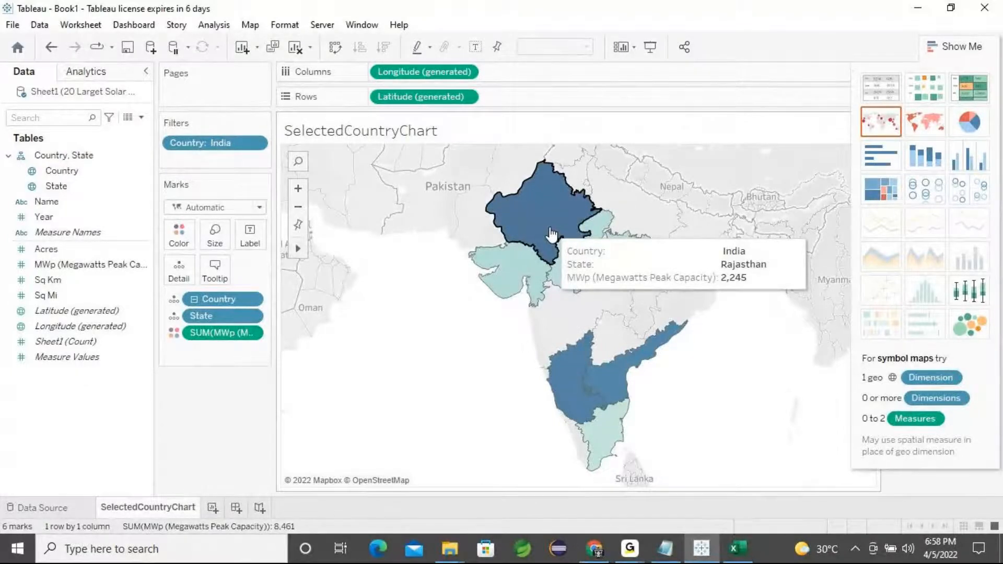
mouse_move(514, 269)
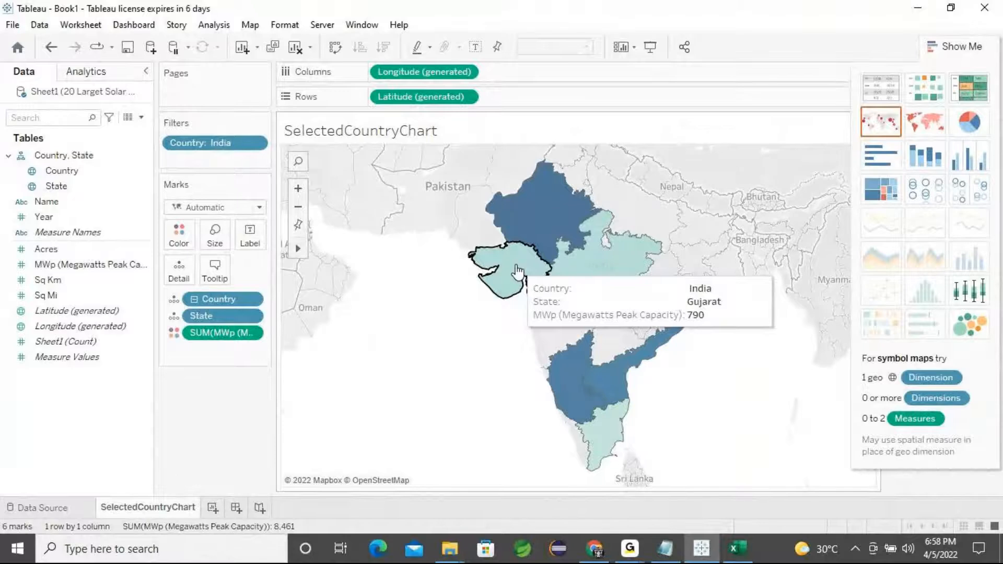
mouse_move(600, 274)
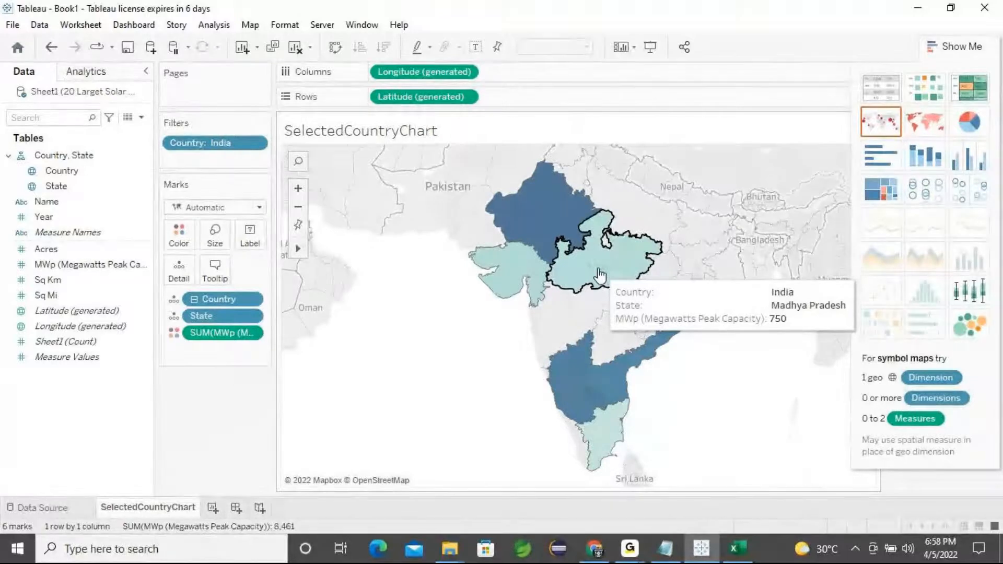
mouse_move(575, 397)
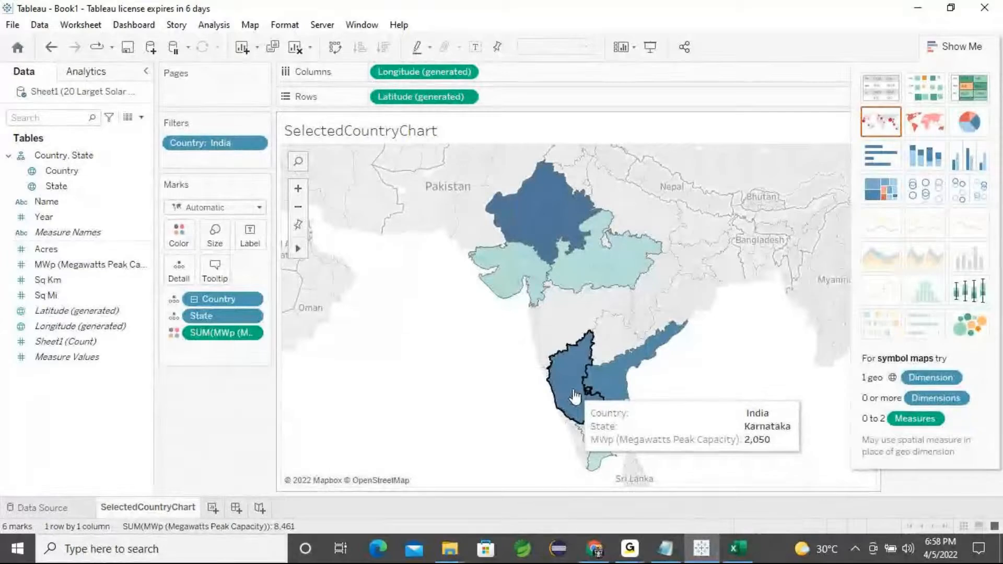
mouse_move(611, 385)
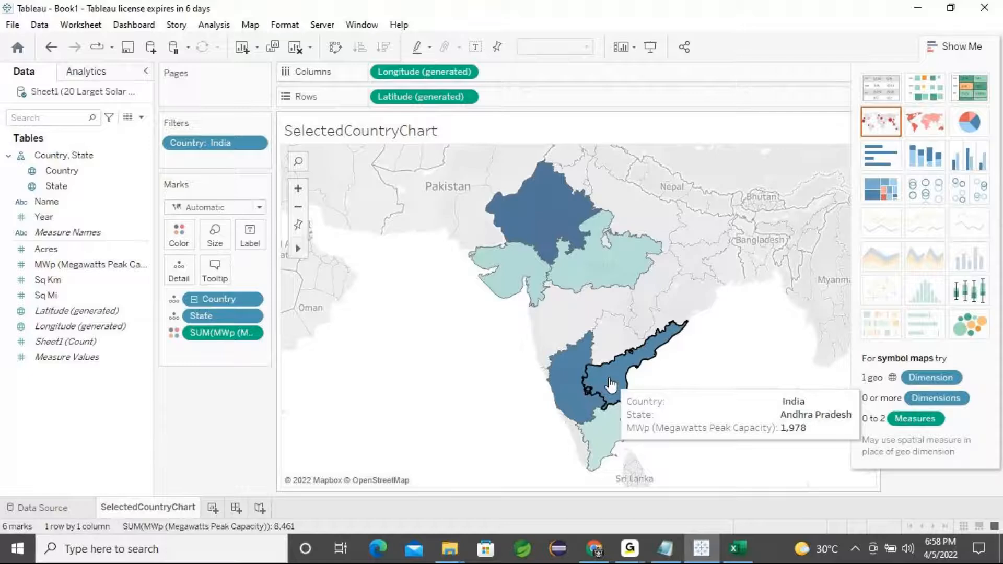
mouse_move(604, 434)
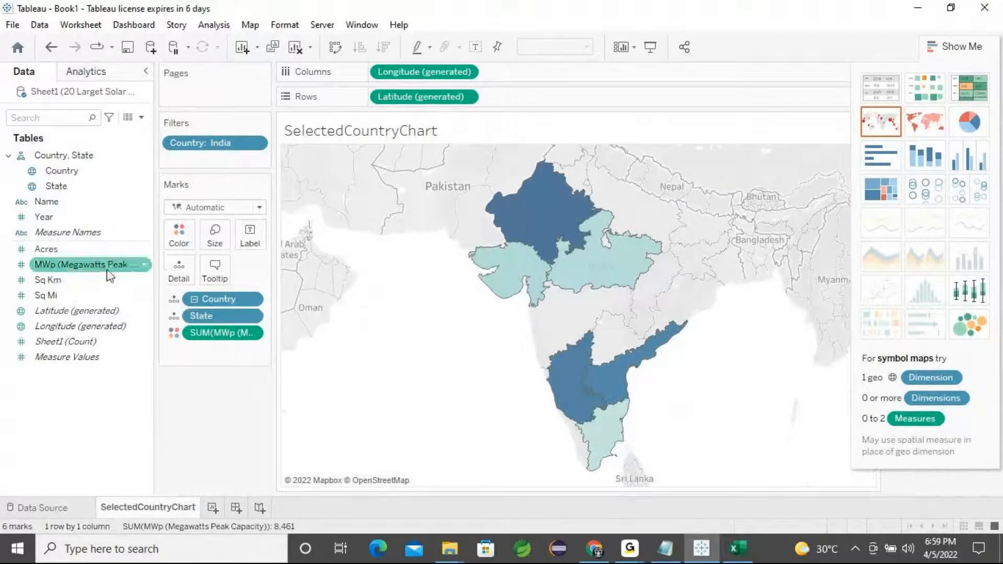
Restore the filled map without the capacity shading and colour the Indian states individually by the State field
drag(61, 195, 185, 244)
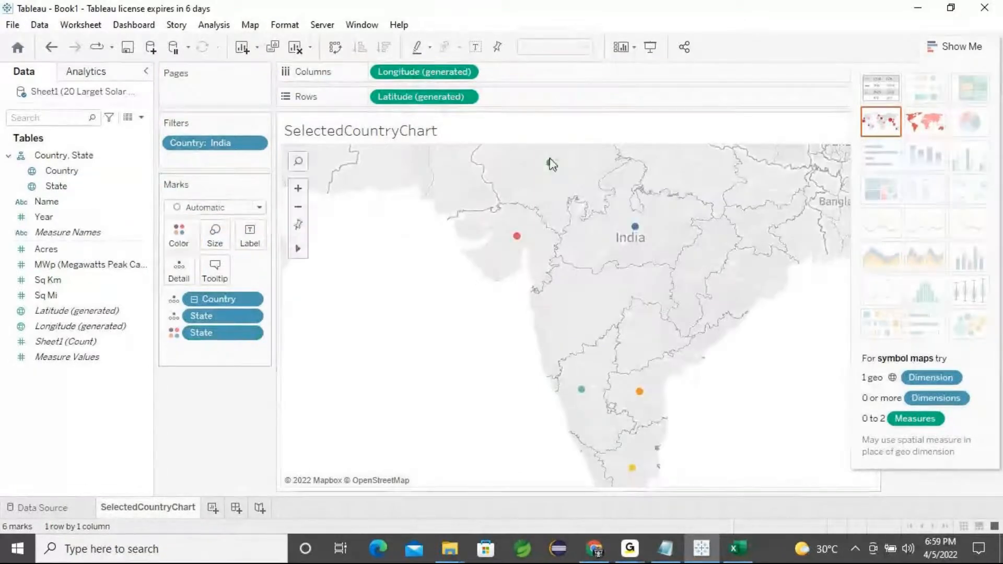
click(911, 120)
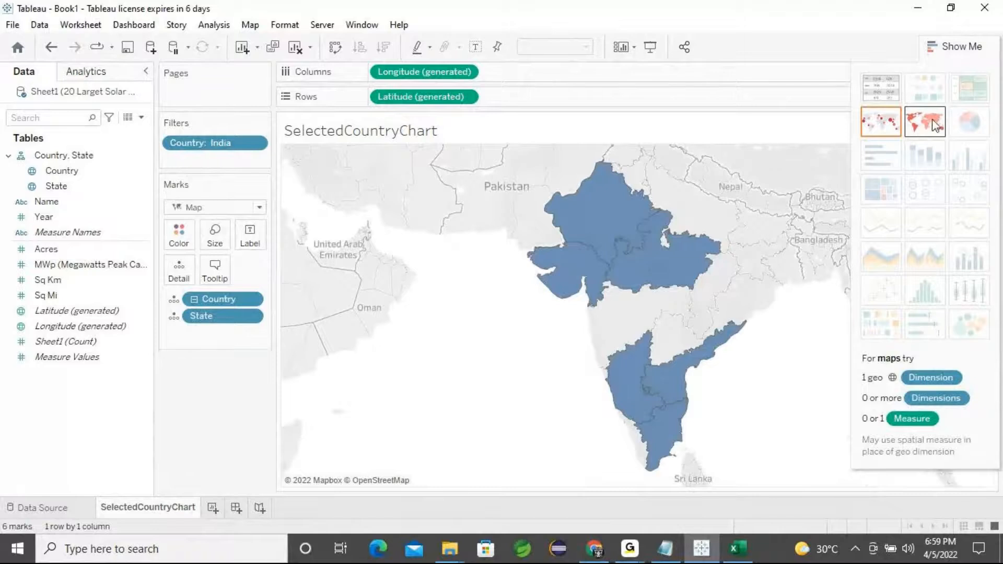
click(110, 218)
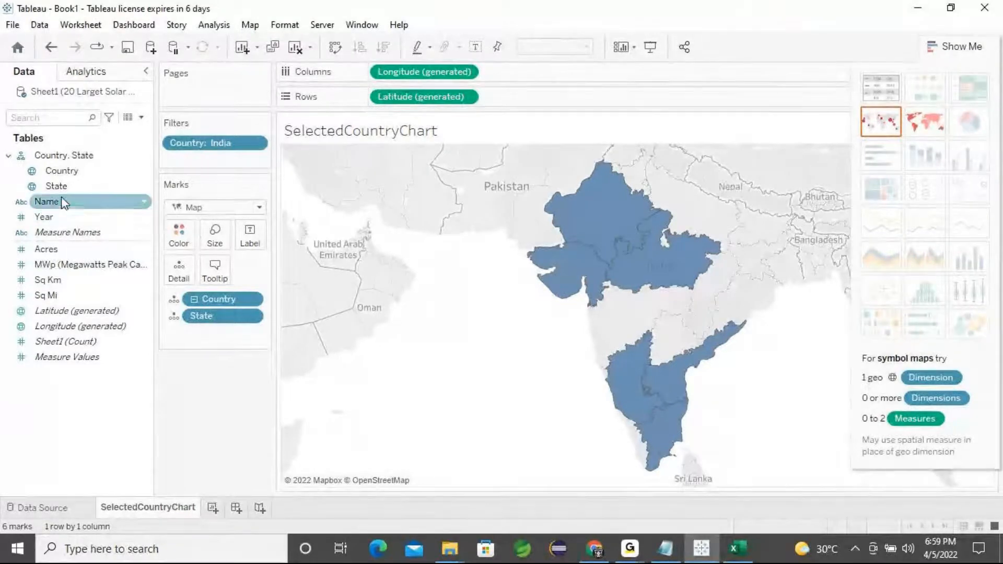
click(62, 187)
drag(65, 187, 178, 234)
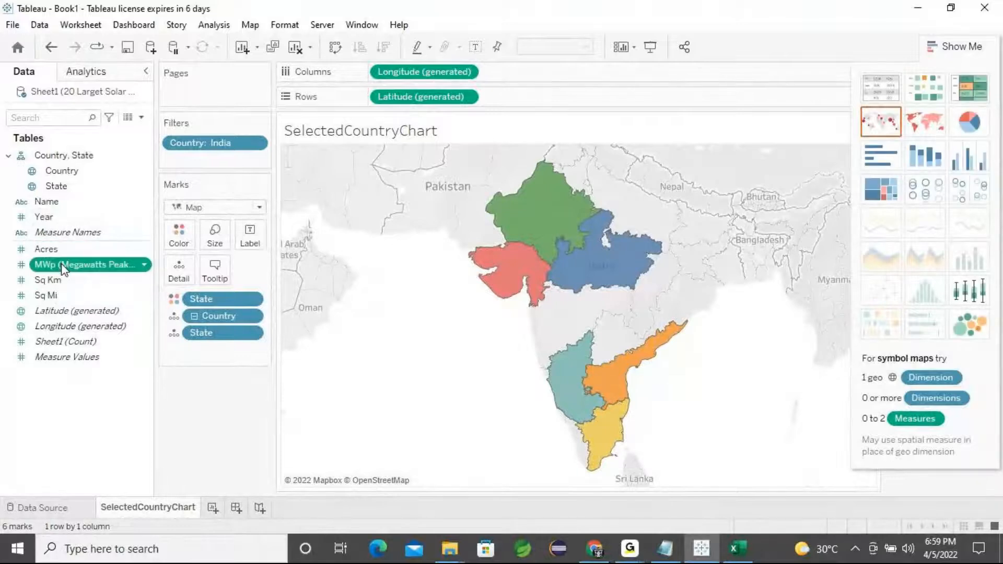
Label each coloured state with MWp (Megawatts Peak Capacity) and check the state details on the map
drag(68, 267, 250, 245)
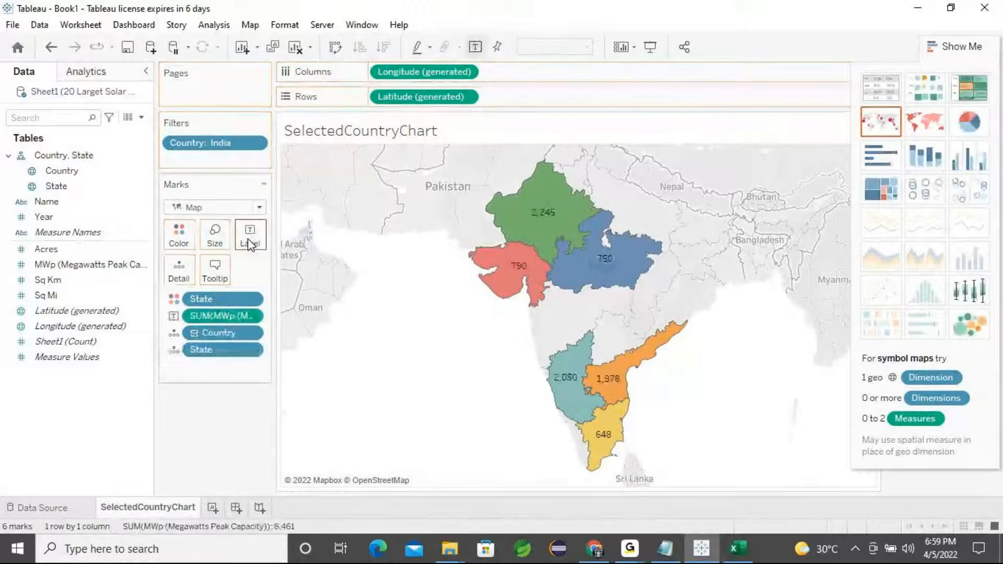
mouse_move(538, 303)
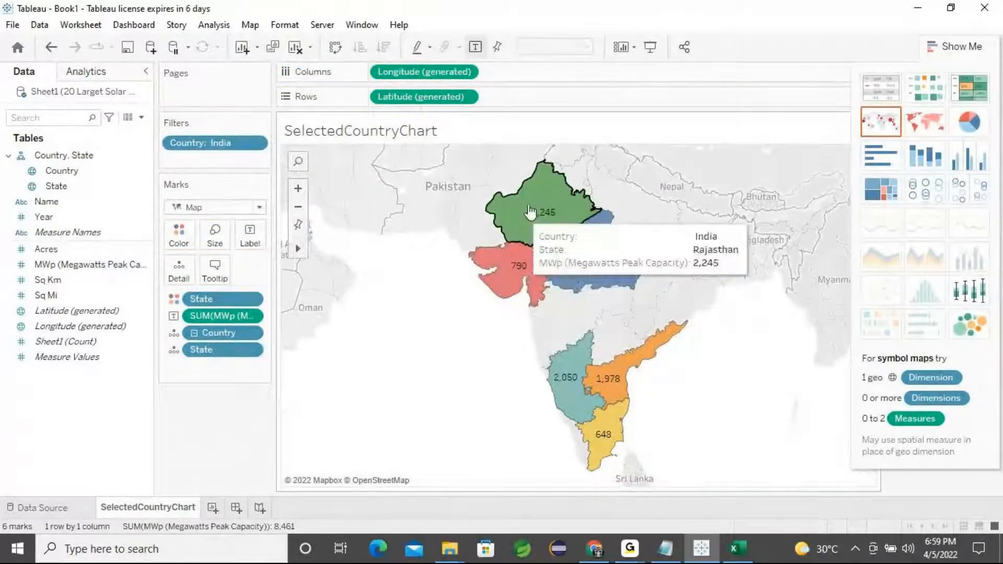
mouse_move(532, 260)
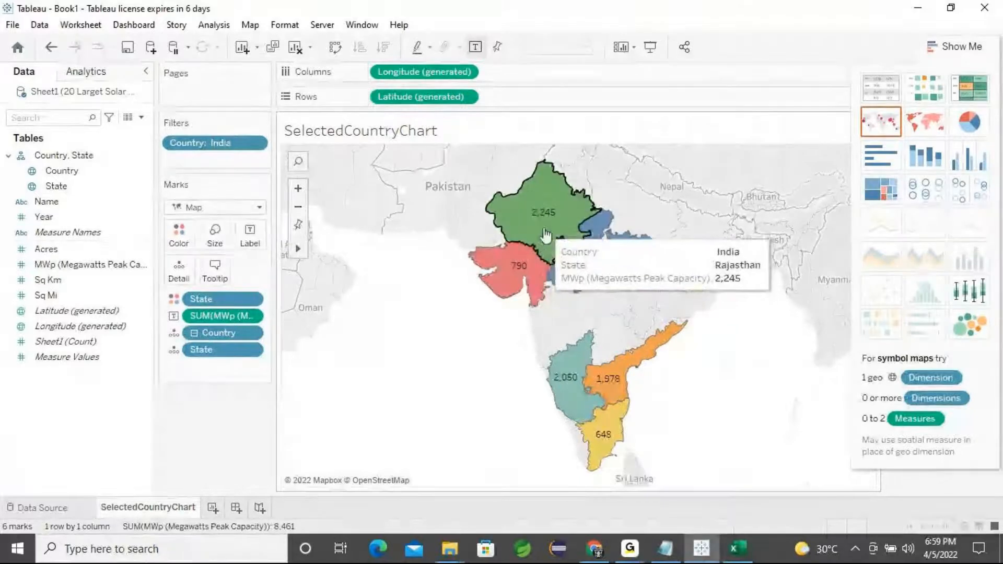
mouse_move(573, 280)
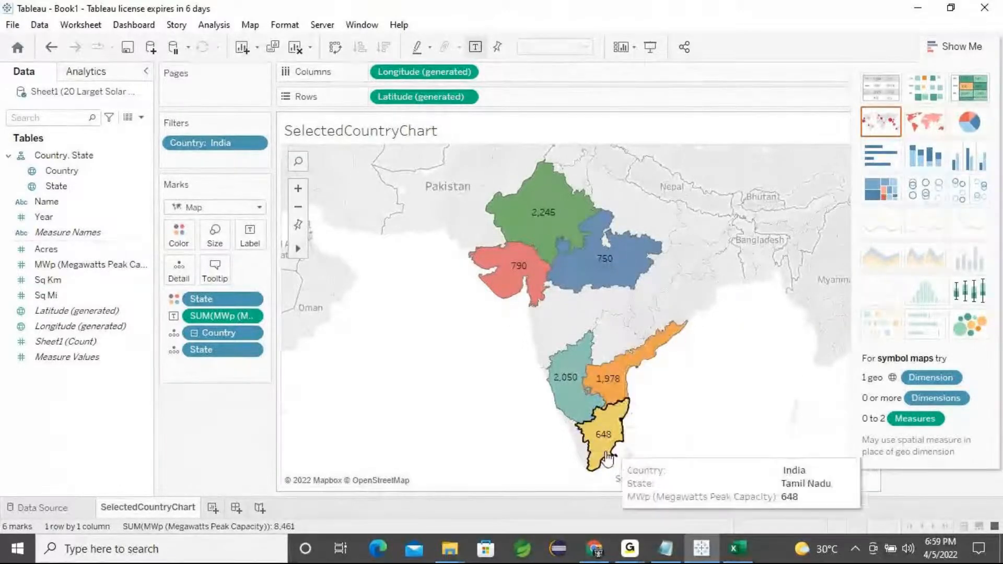
mouse_move(498, 281)
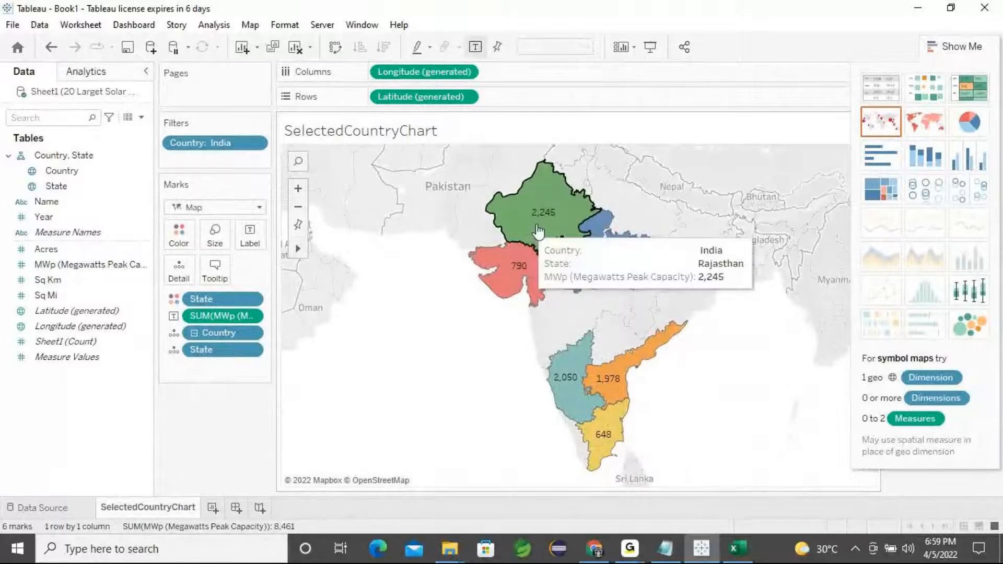
Try to change the State colours on the map to the Green-Gold palette
click(174, 305)
double_click(174, 300)
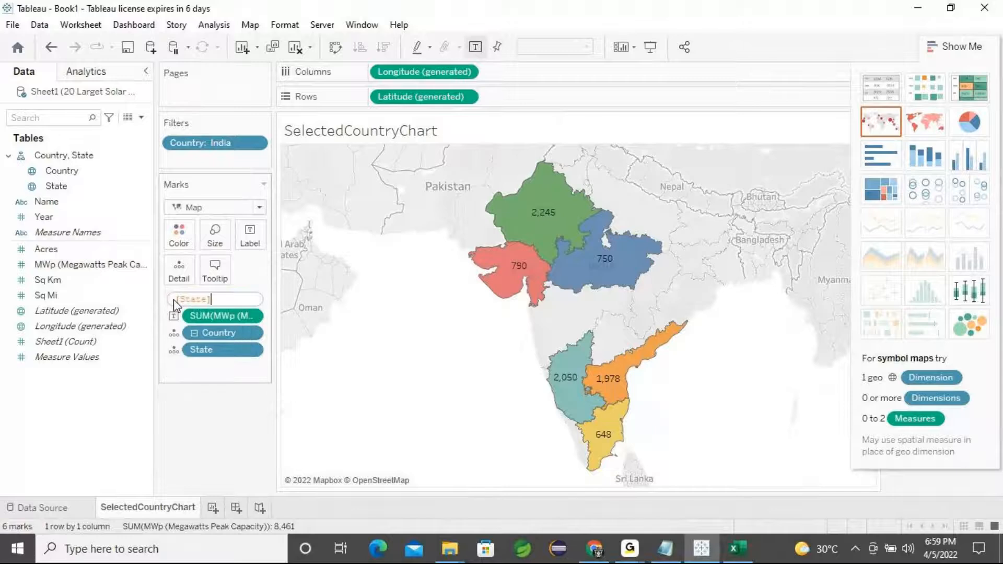
click(169, 303)
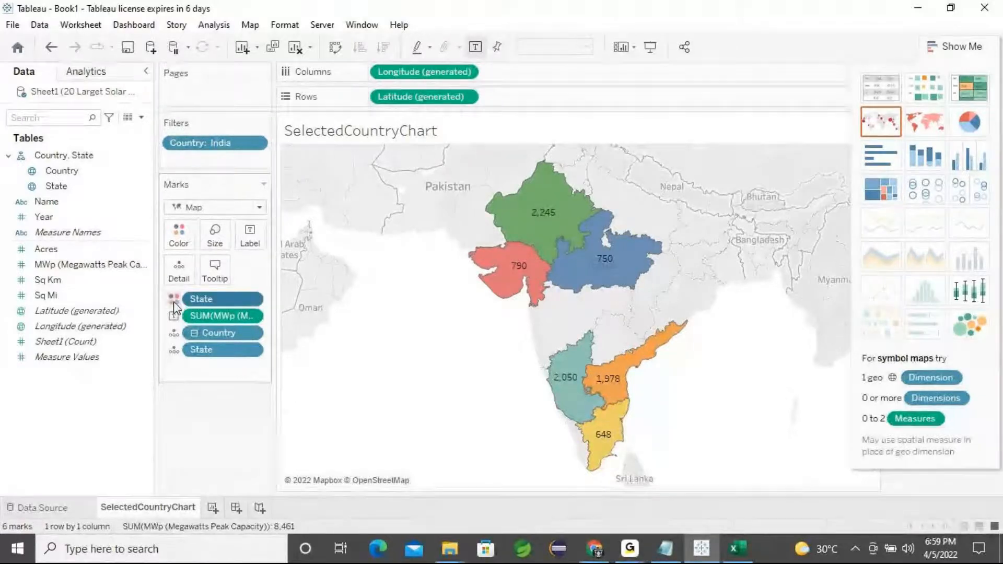
click(180, 242)
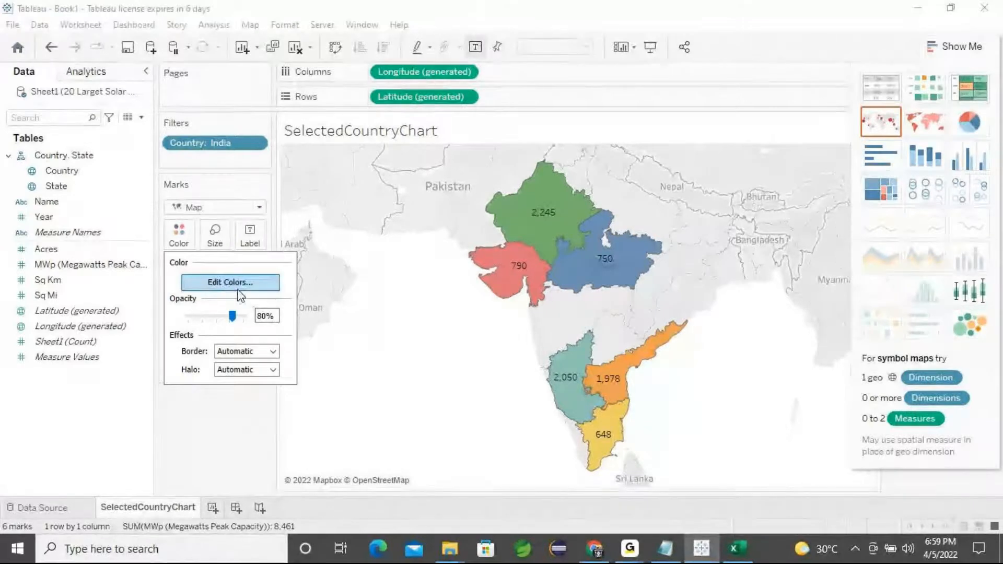
click(238, 289)
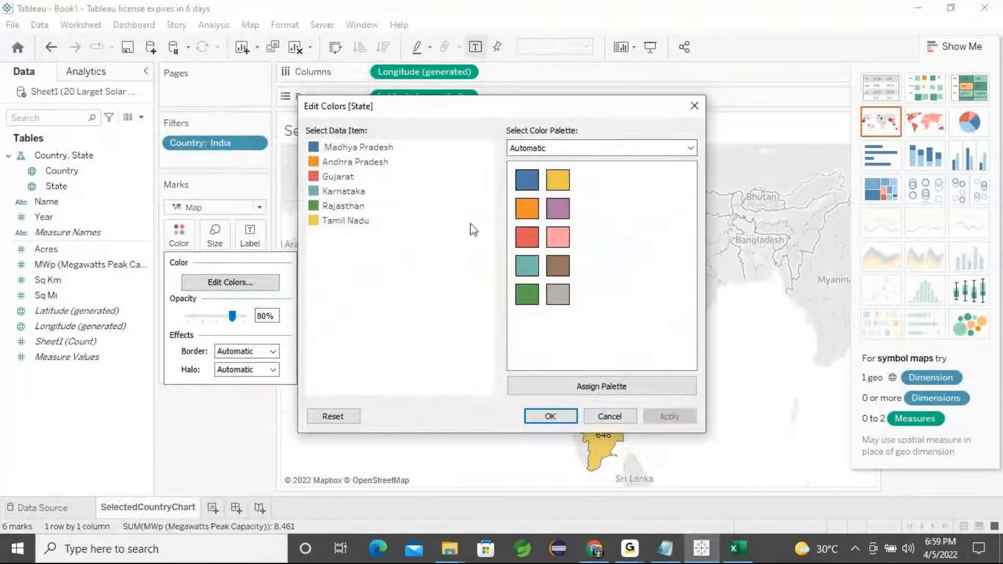
click(624, 150)
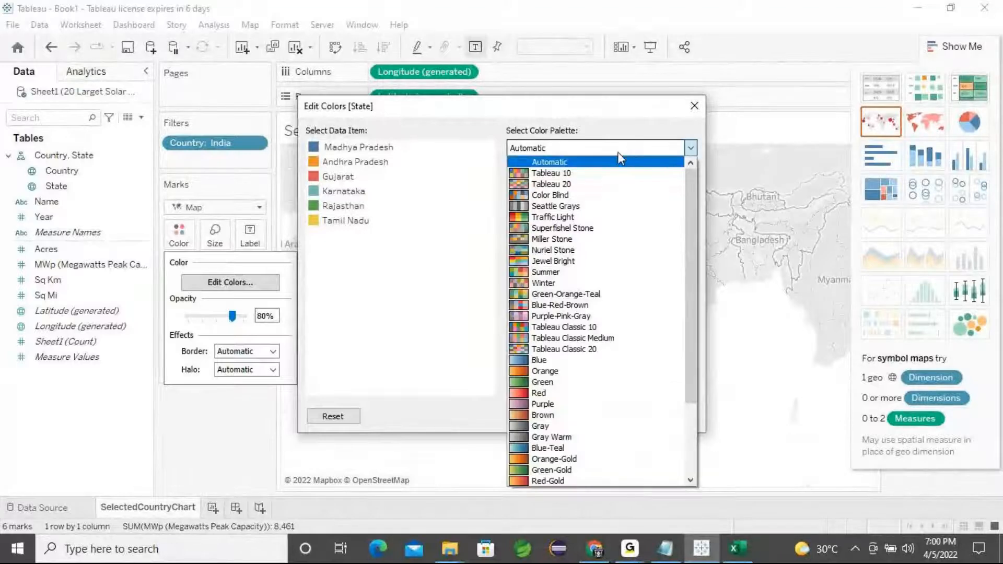
click(545, 470)
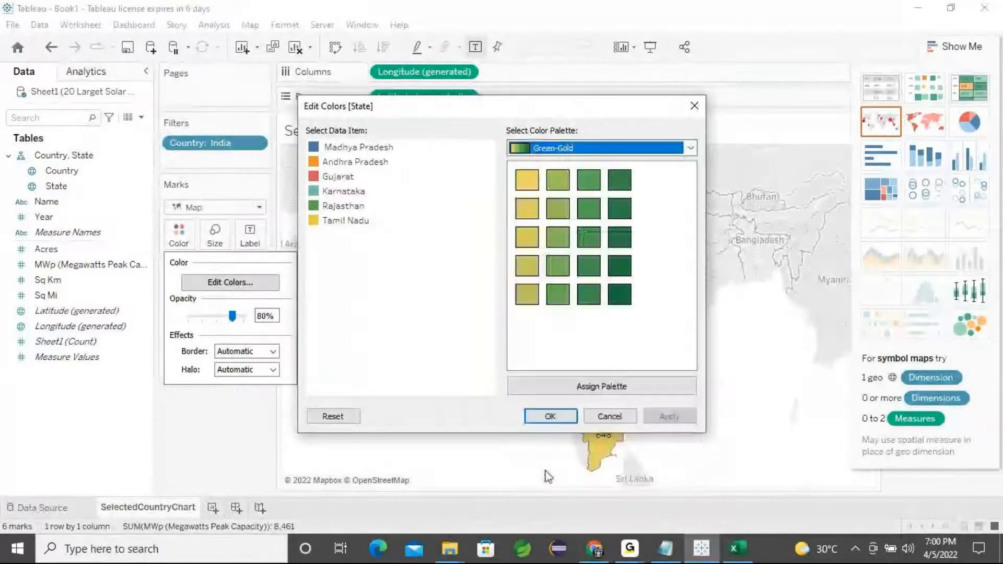
click(550, 416)
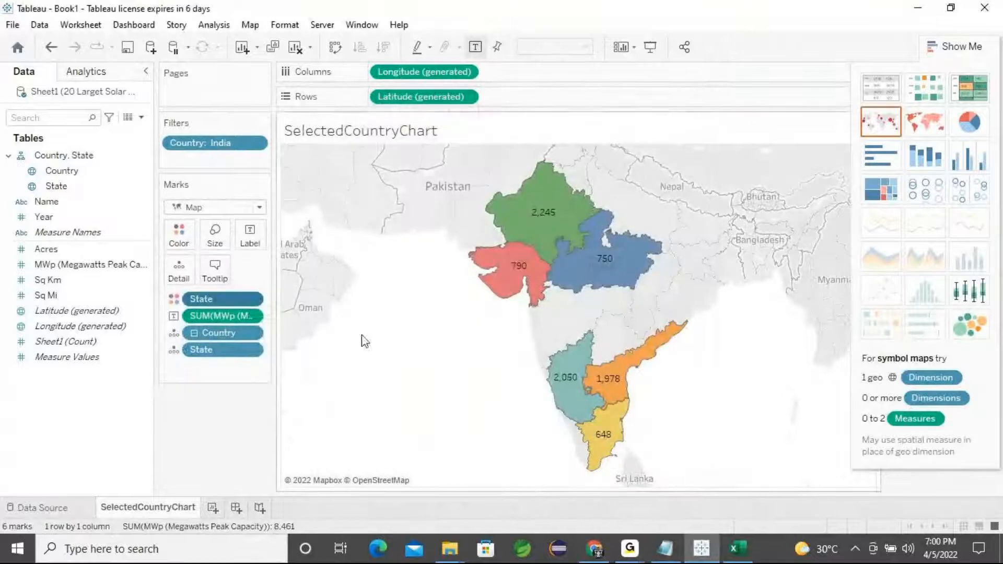
Edit the State colours on the map and assign green from the Automatic palette to Madhya Pradesh and Andhra Pradesh
click(175, 300)
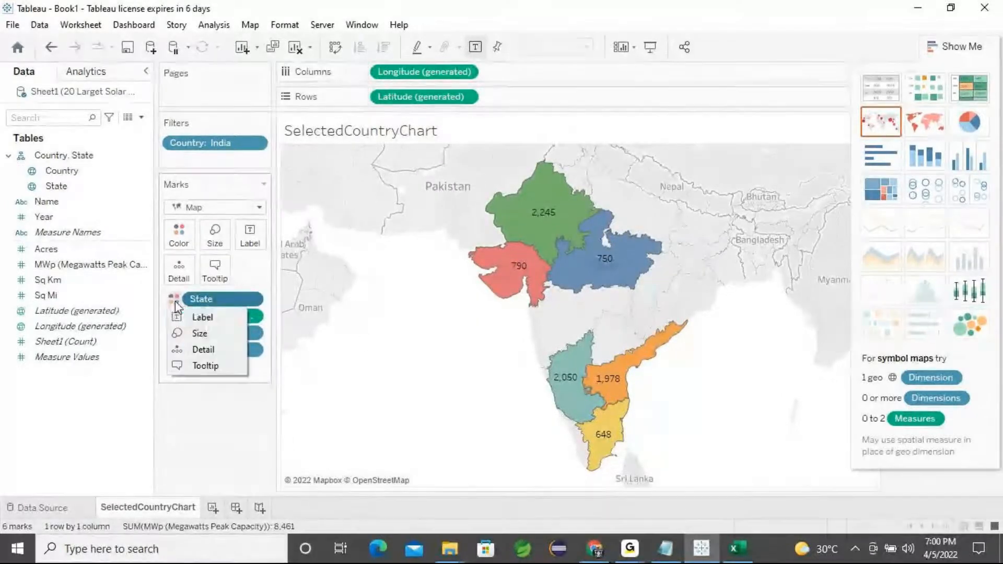
click(173, 300)
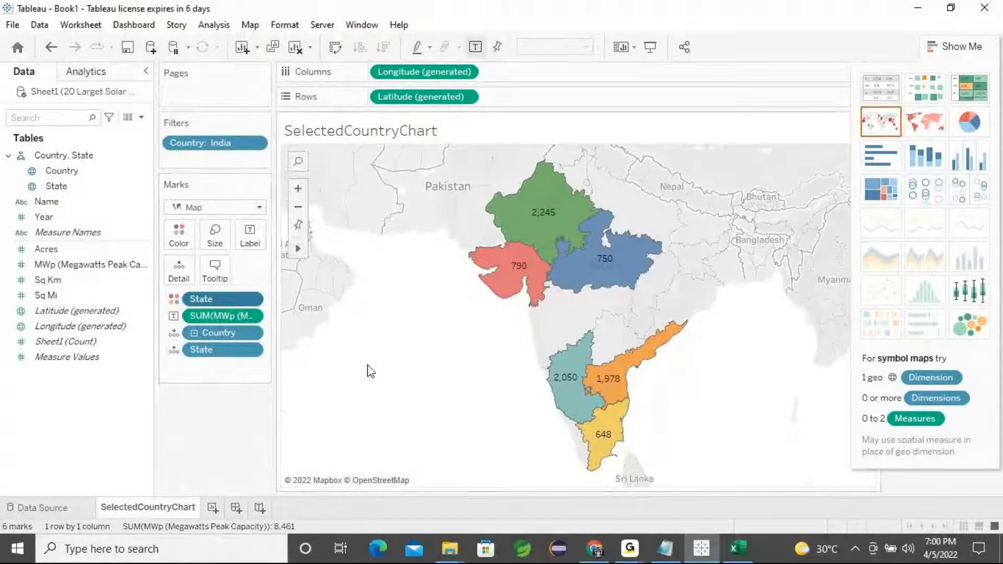
click(175, 242)
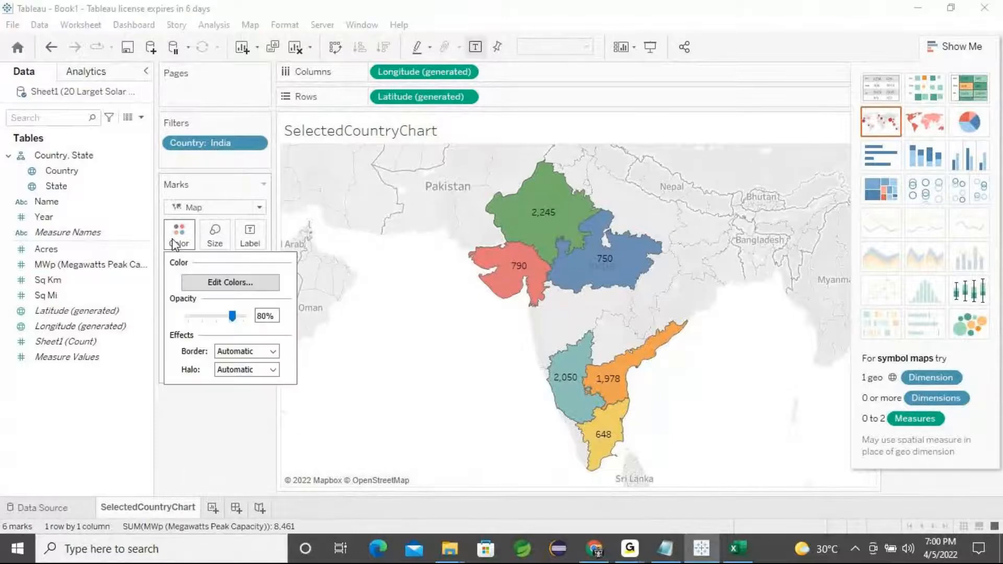
click(218, 282)
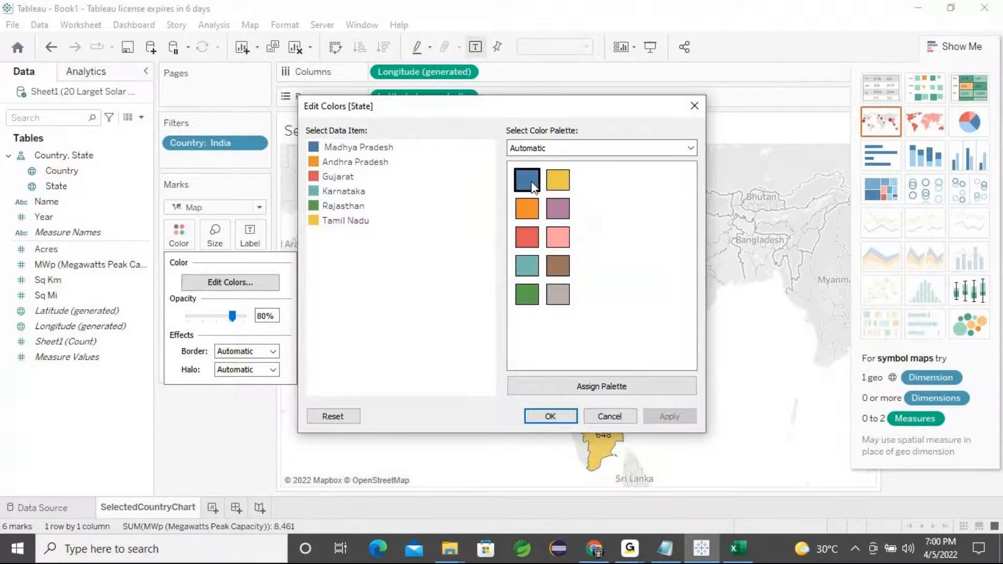
click(365, 153)
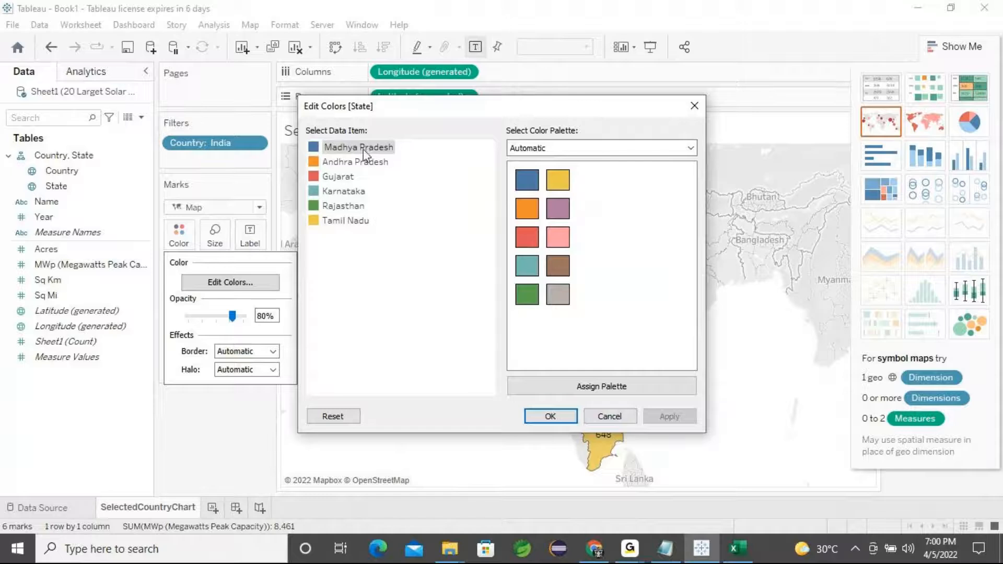
click(524, 302)
click(667, 416)
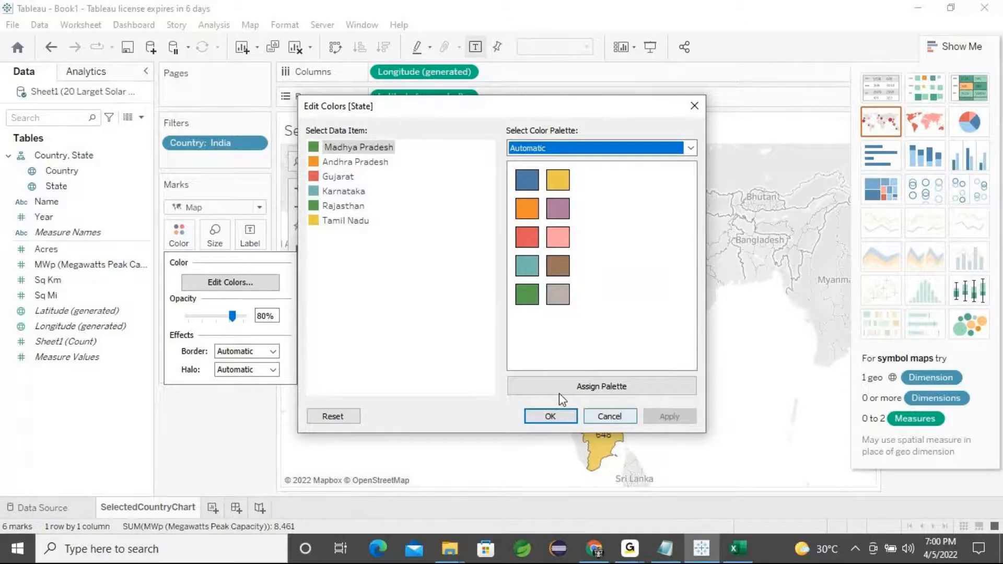
click(355, 162)
click(526, 294)
click(666, 416)
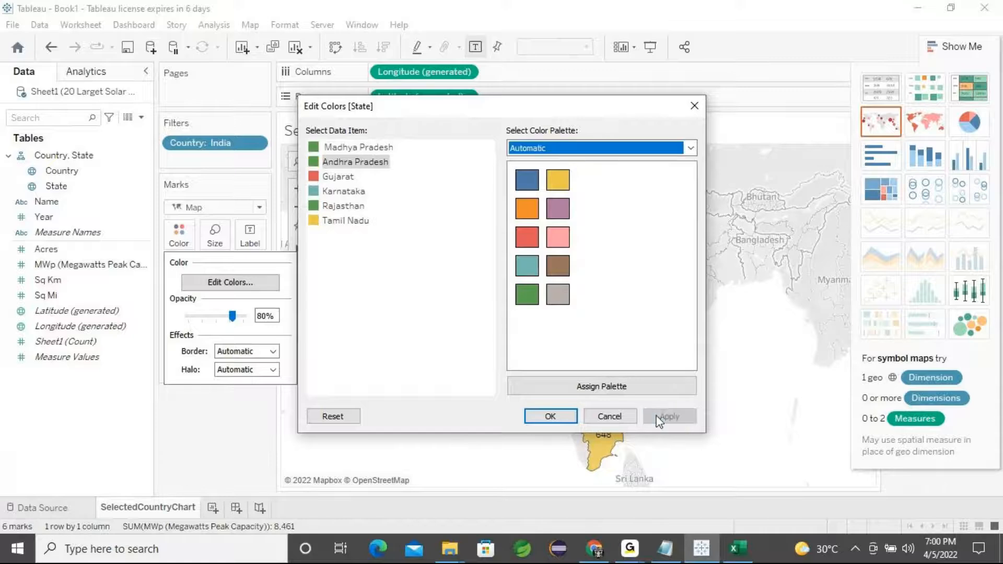
Assign the same green to Gujarat, Karnataka and Tamil Nadu and apply the State colours to the map
click(334, 177)
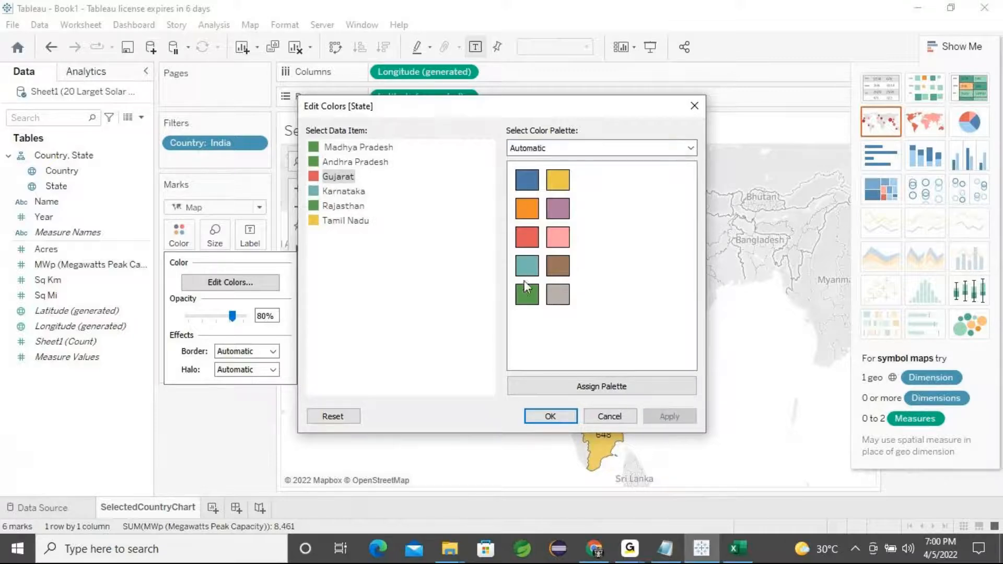
click(527, 304)
click(664, 416)
click(345, 192)
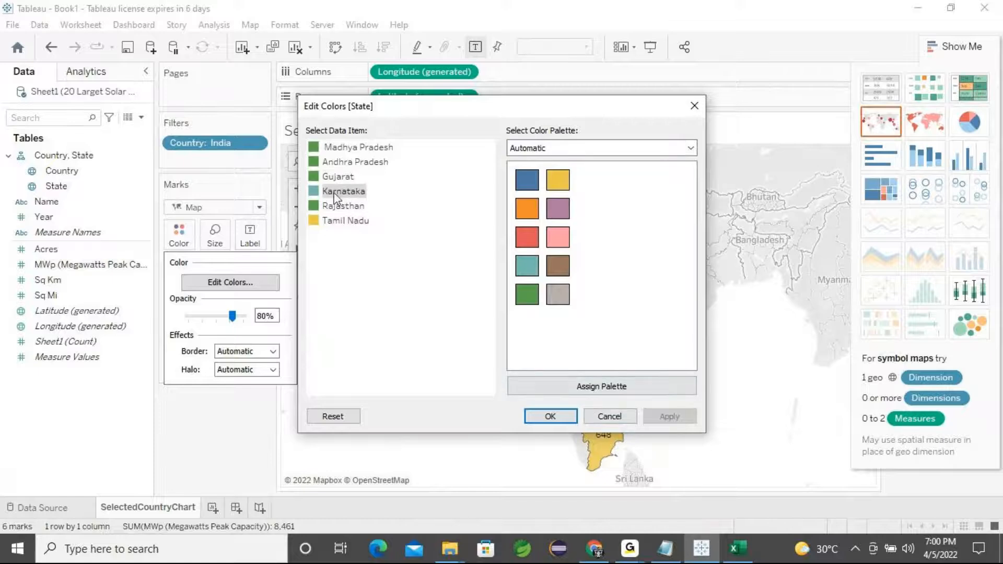
click(527, 294)
click(670, 416)
click(358, 221)
click(522, 287)
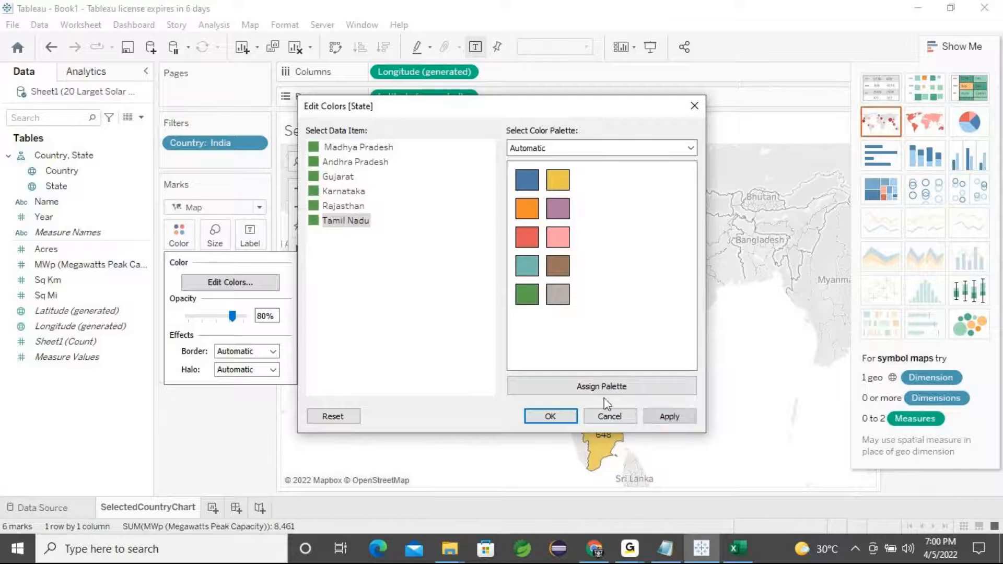
click(669, 416)
click(566, 417)
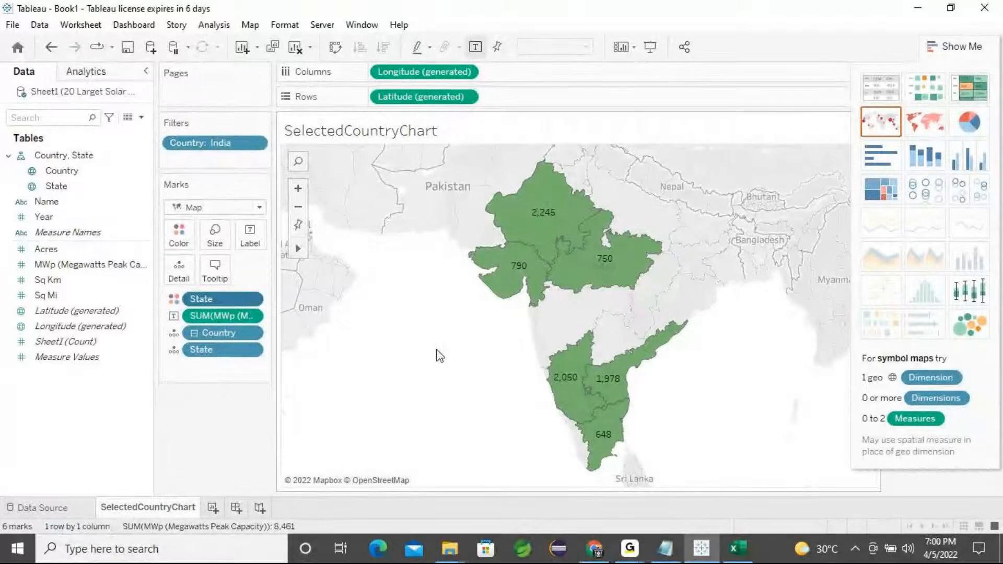
right_click(374, 132)
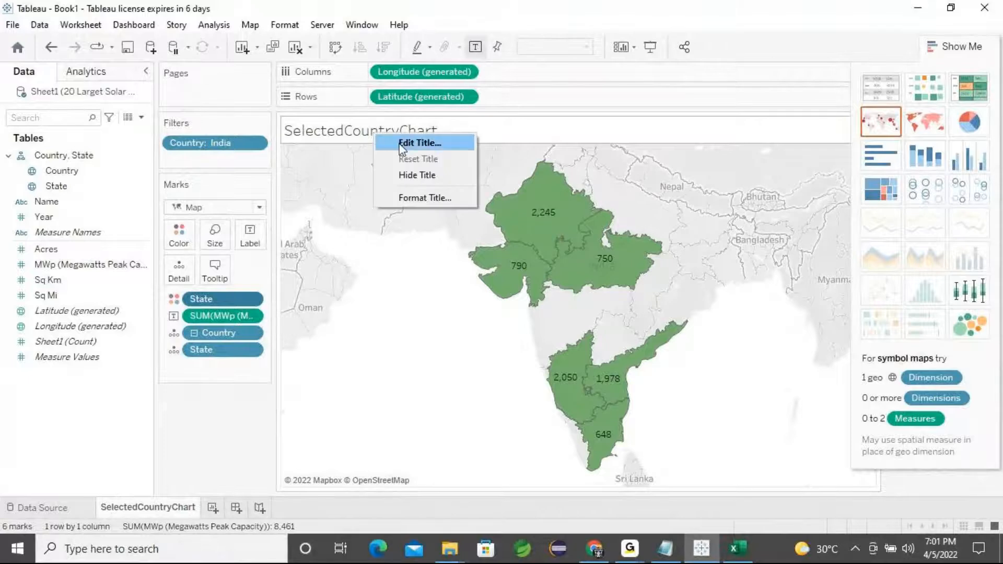
click(402, 142)
click(488, 236)
key(BackSpace)
key(BackSpace)
key(BackSpace)
key(BackSpace)
key(BackSpace)
key(BackSpace)
key(BackSpace)
key(BackSpace)
key(BackSpace)
key(BackSpace)
key(BackSpace)
key(BackSpace)
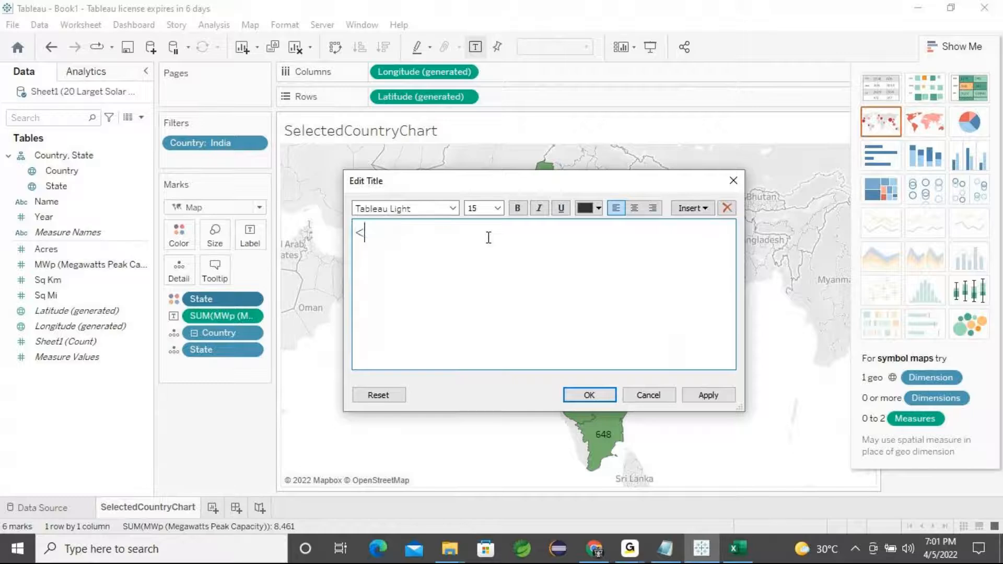
text(INDIA)
key(BackSpace)
key(BackSpace)
key(BackSpace)
click(648, 395)
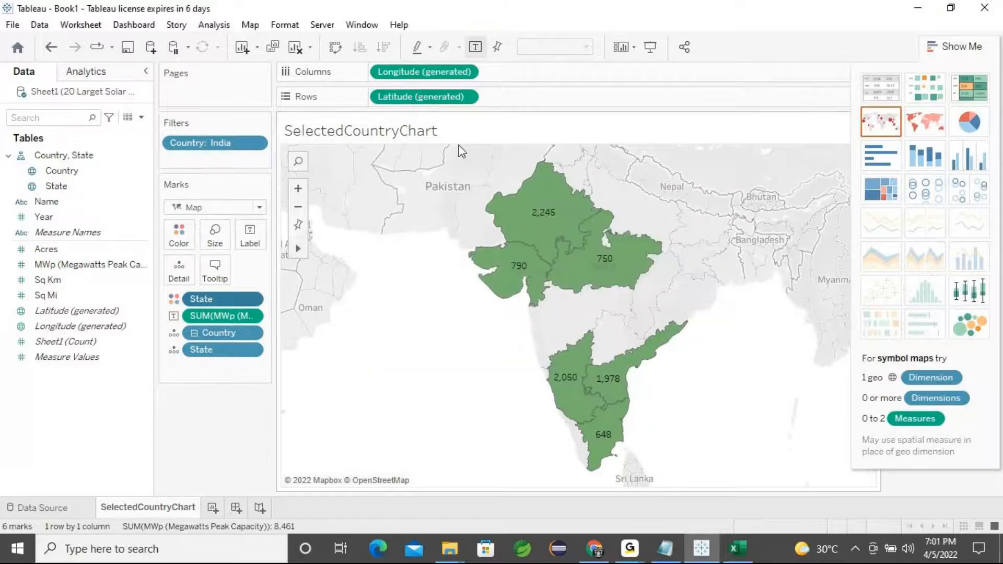
Hide the title of the SelectedCountryChart sheet
right_click(428, 136)
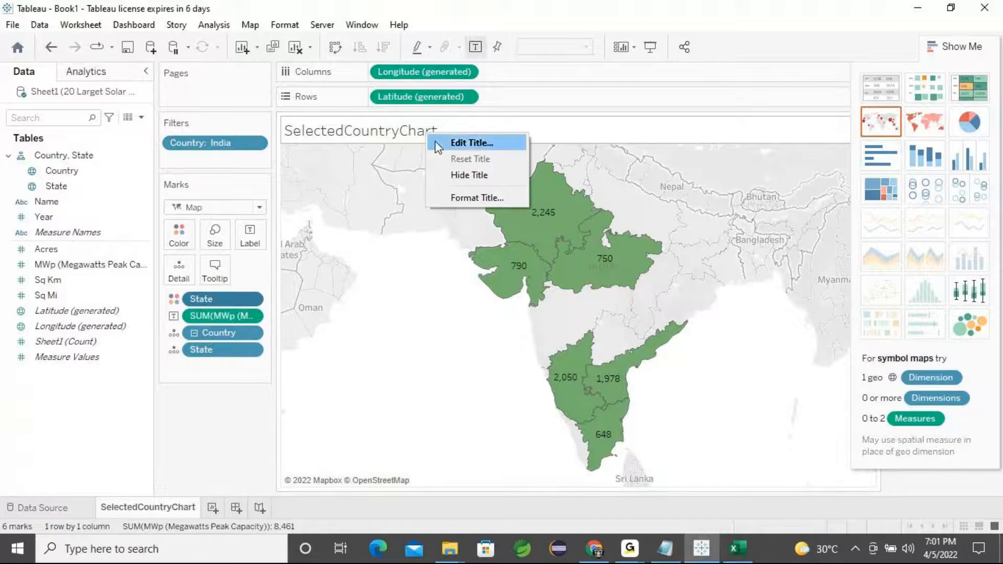
click(361, 135)
right_click(361, 135)
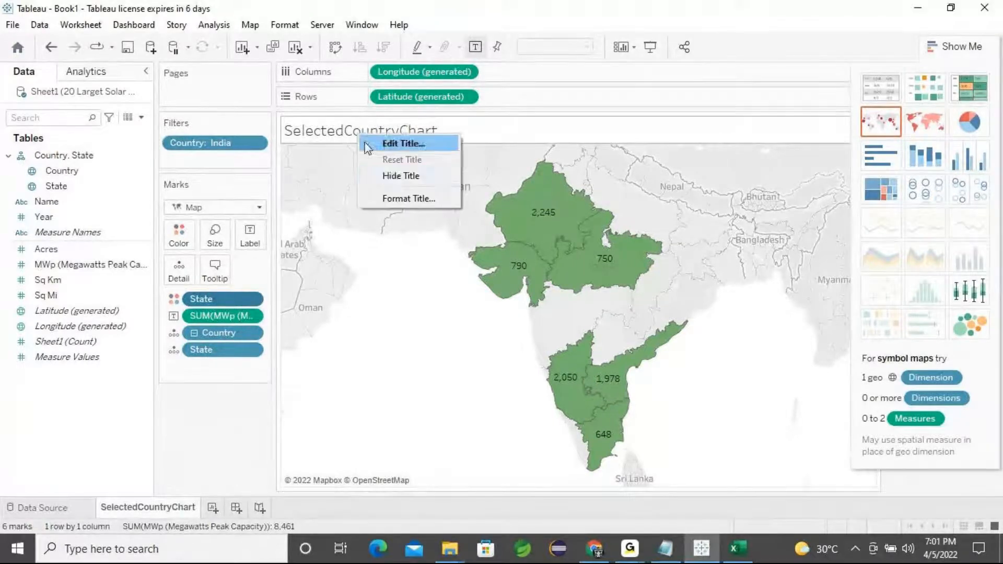
click(393, 175)
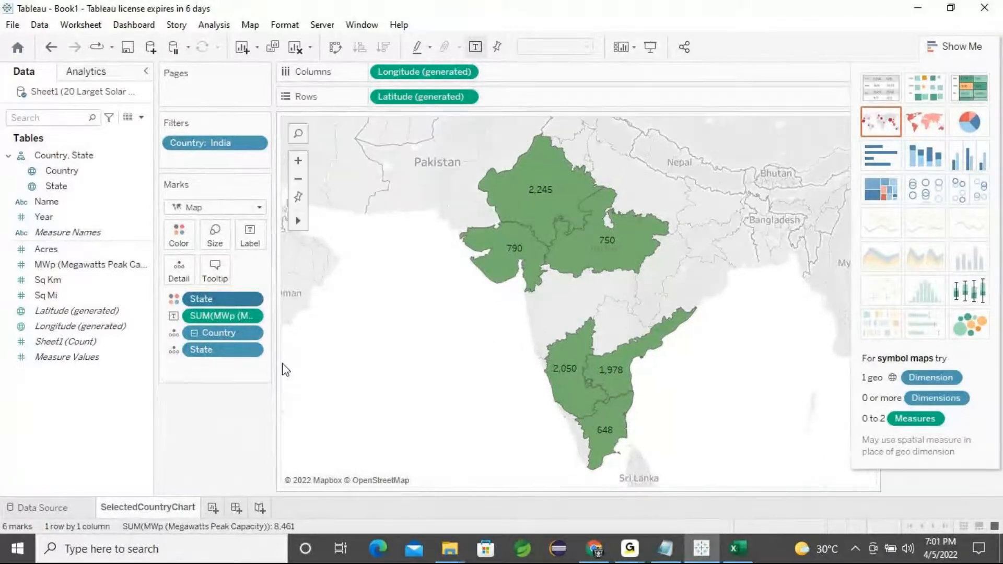
Change the background map of the India sheet to the Dark style
click(250, 25)
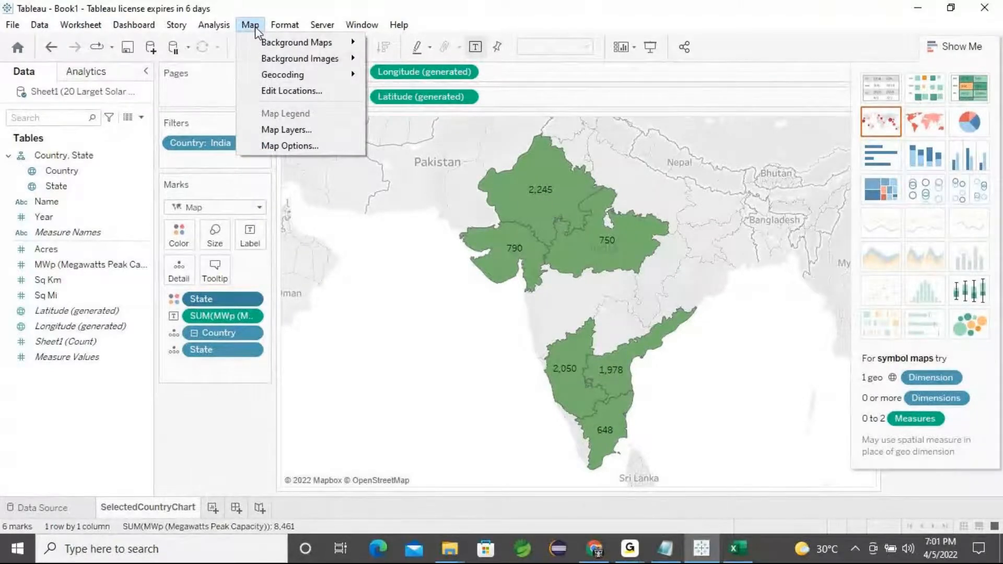
mouse_move(266, 46)
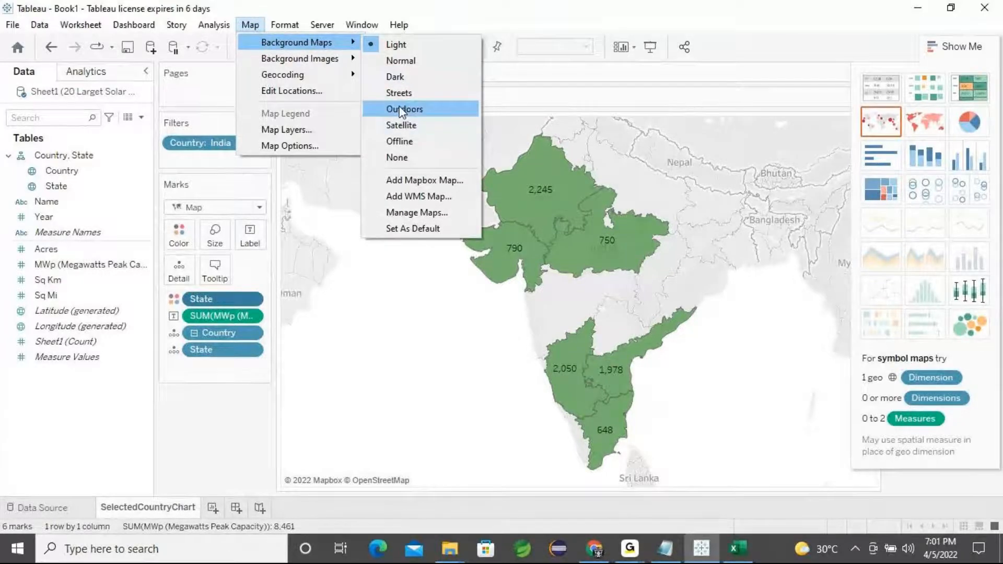
click(401, 83)
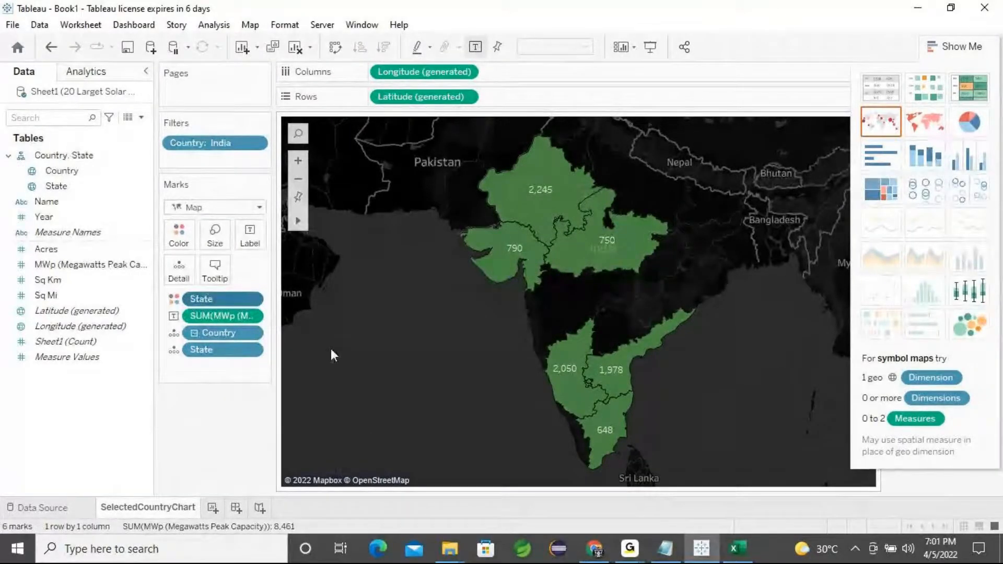
scroll(493, 382, up, 1)
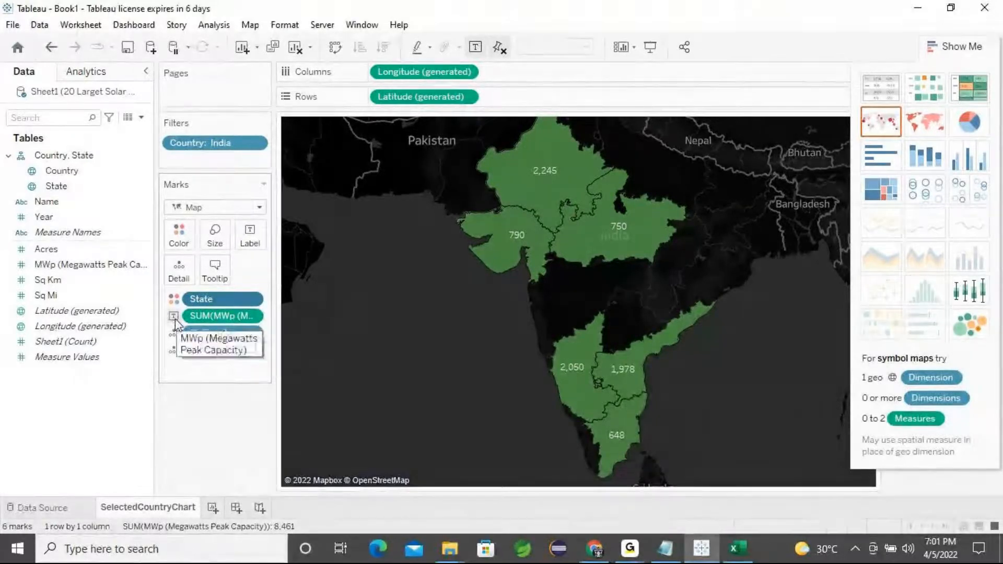
Edit the MWp (Megawatts Peak Capacity) label text on the map and set its font size to 12
click(256, 242)
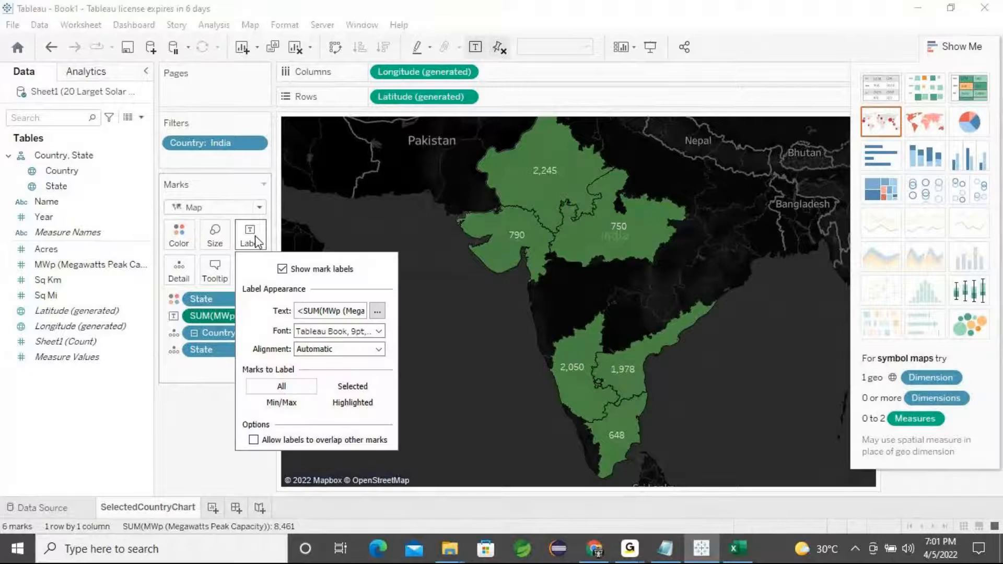
click(213, 315)
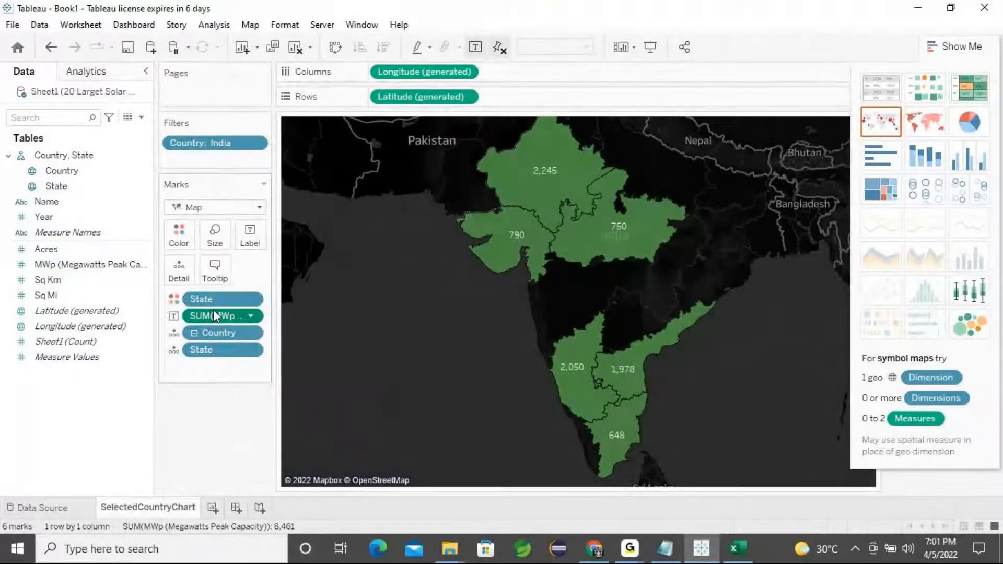
click(251, 238)
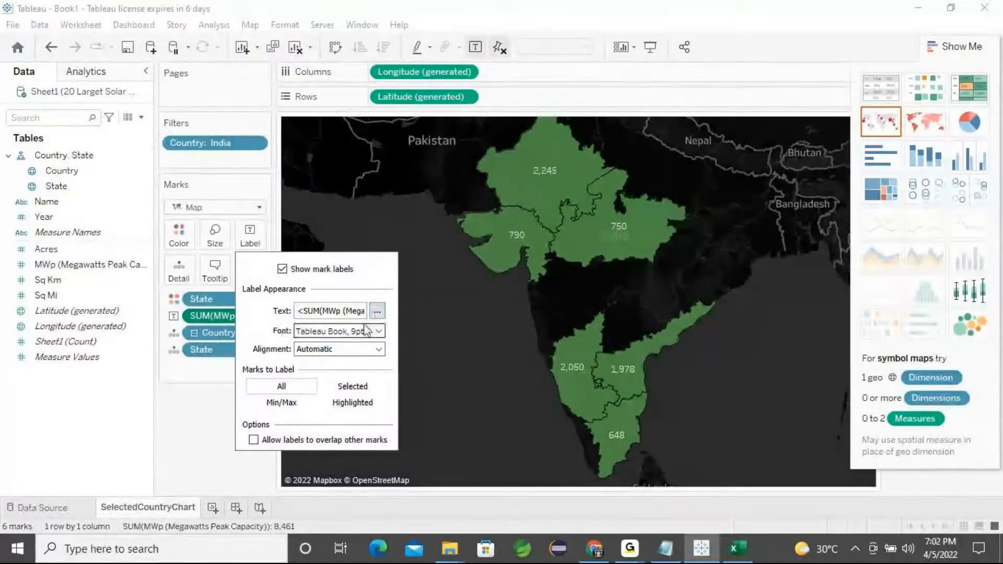
click(198, 320)
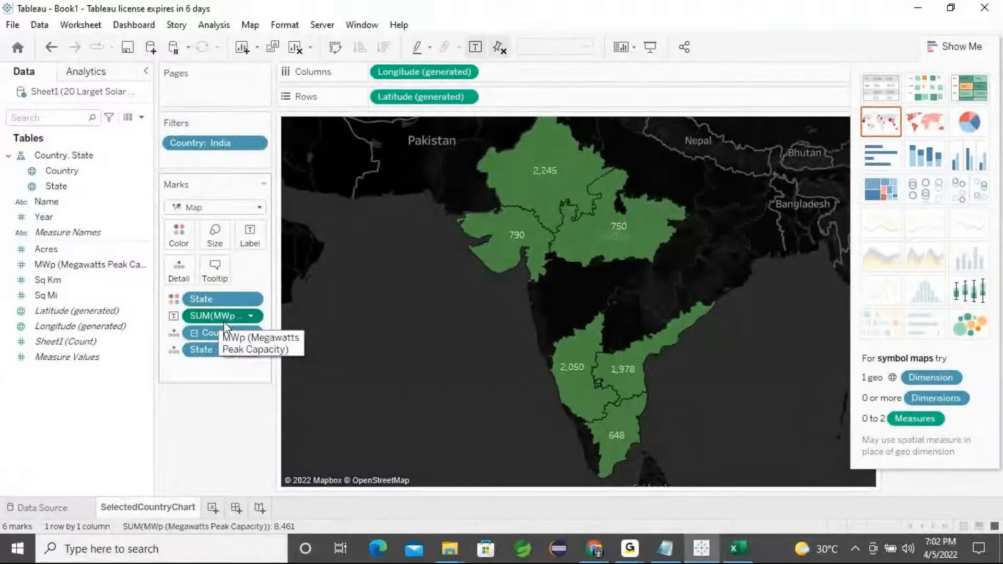
click(253, 241)
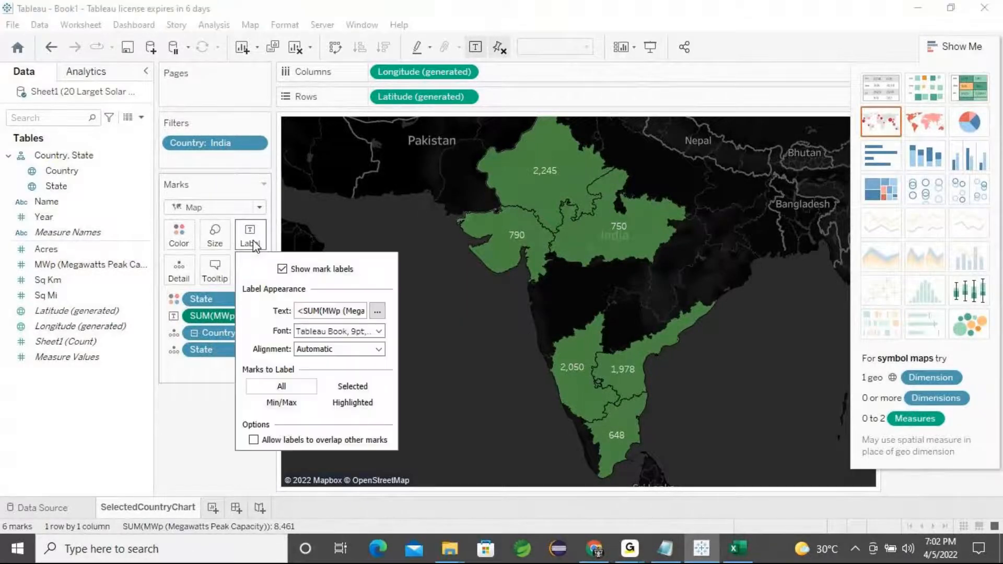
click(377, 310)
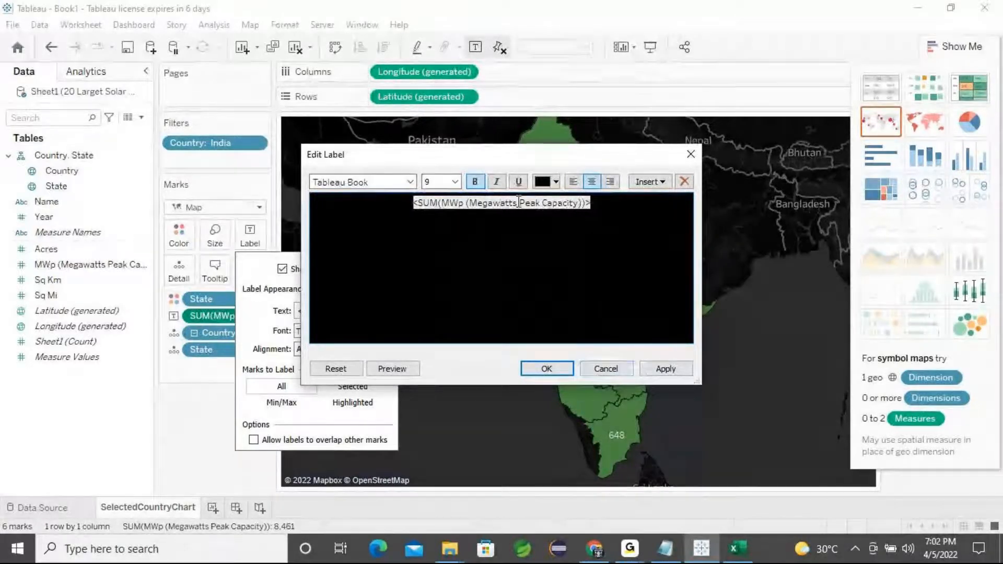
click(455, 182)
click(434, 232)
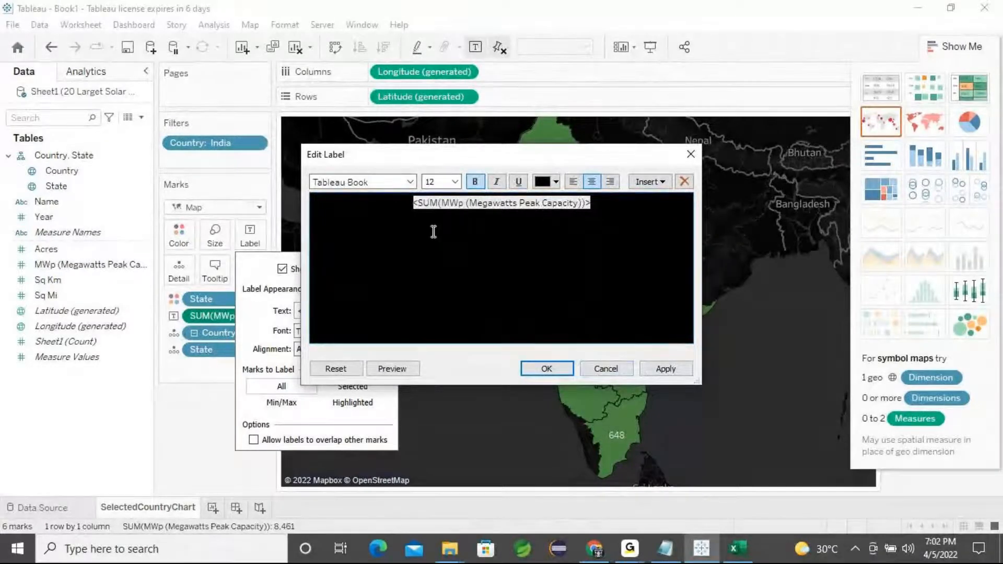
click(561, 369)
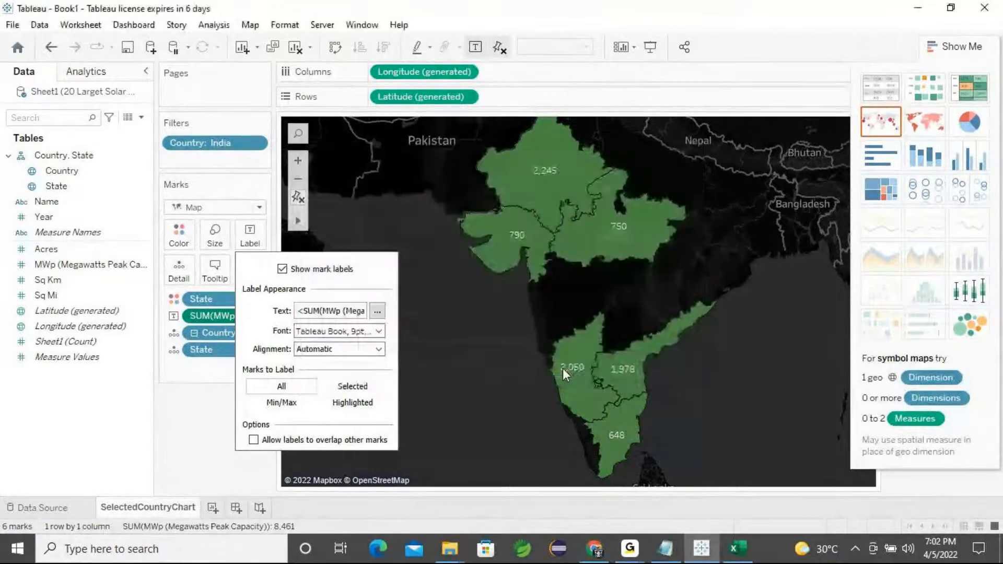
Centre the map labels horizontally and restrict the marks to label to Min/Max
click(379, 349)
click(332, 407)
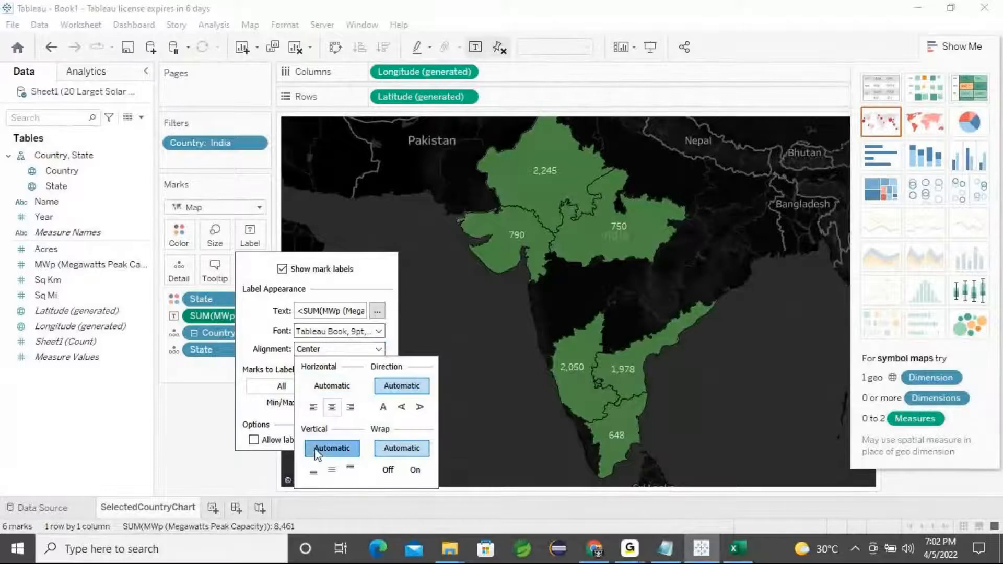
click(236, 413)
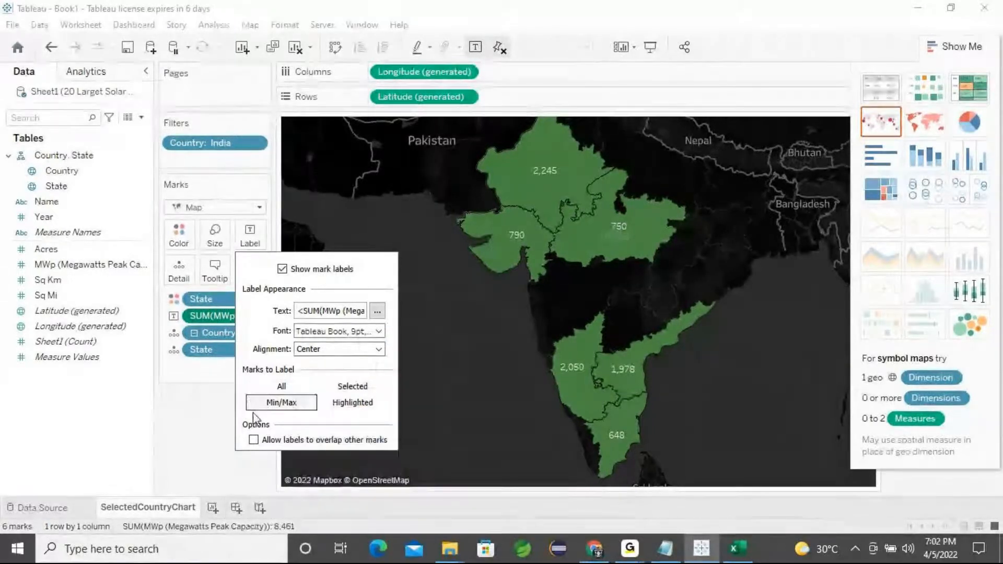
click(253, 413)
click(396, 292)
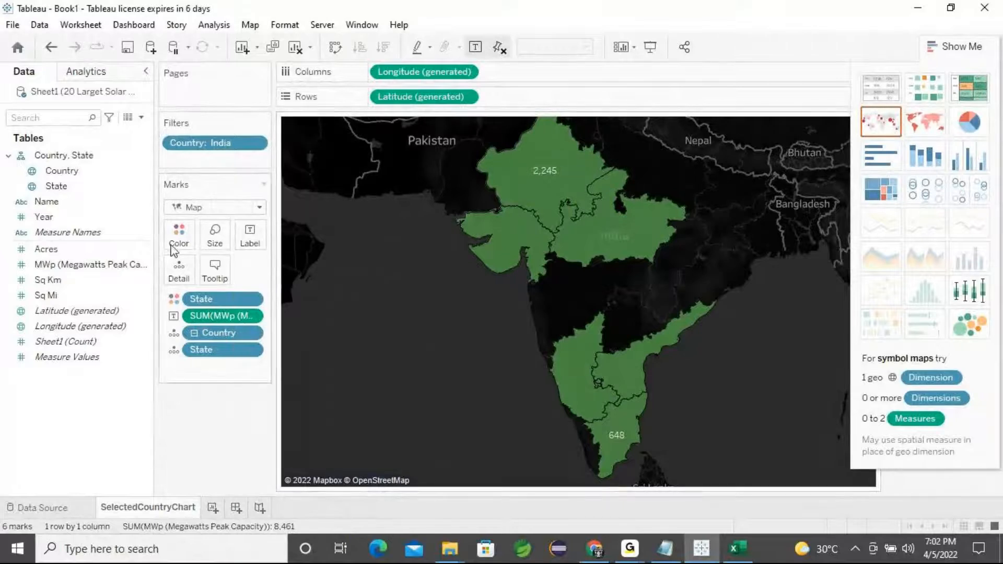
Try to add the State and MWp (Megawatts Peak Capacity) fields together to the map labels
mouse_move(612, 386)
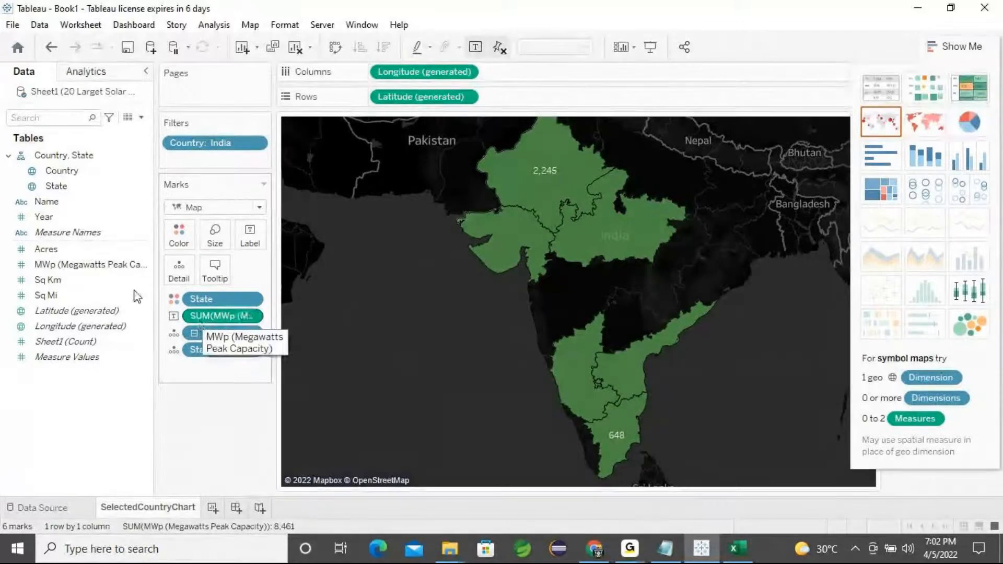
click(58, 186)
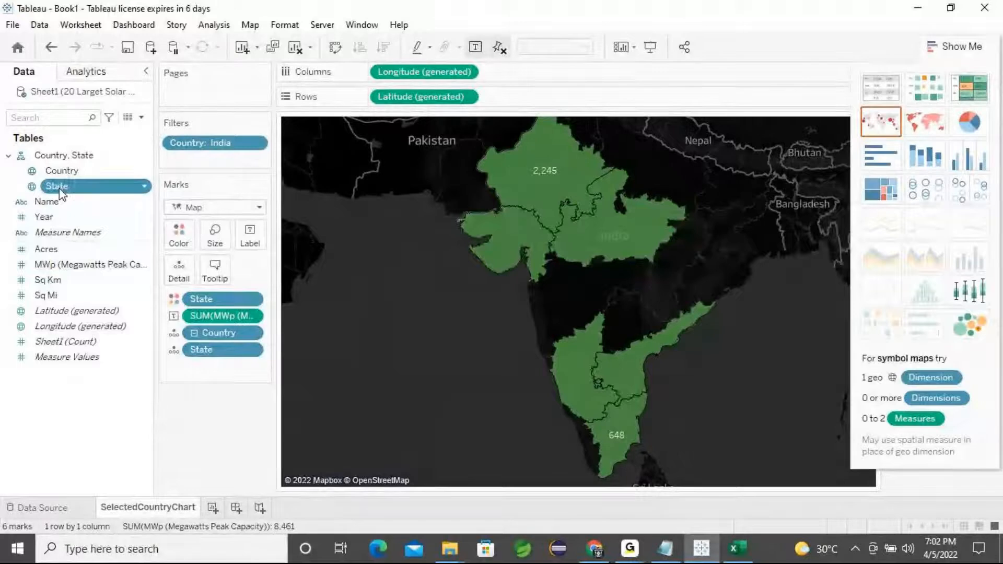
ctrl+click(52, 281)
drag(52, 265, 252, 236)
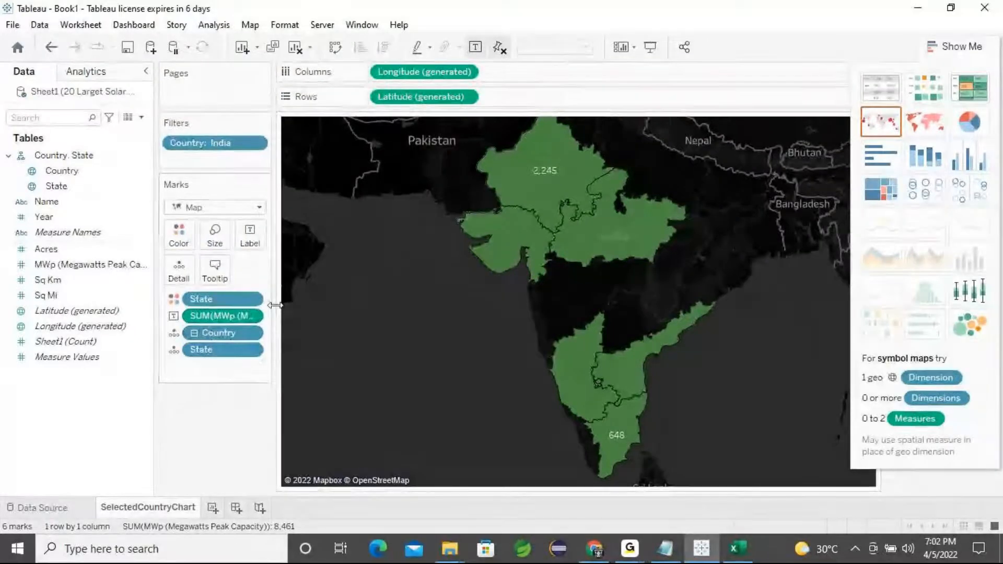
Change the background map of the India sheet to the Streets style
click(284, 24)
mouse_move(250, 24)
mouse_move(264, 45)
click(412, 92)
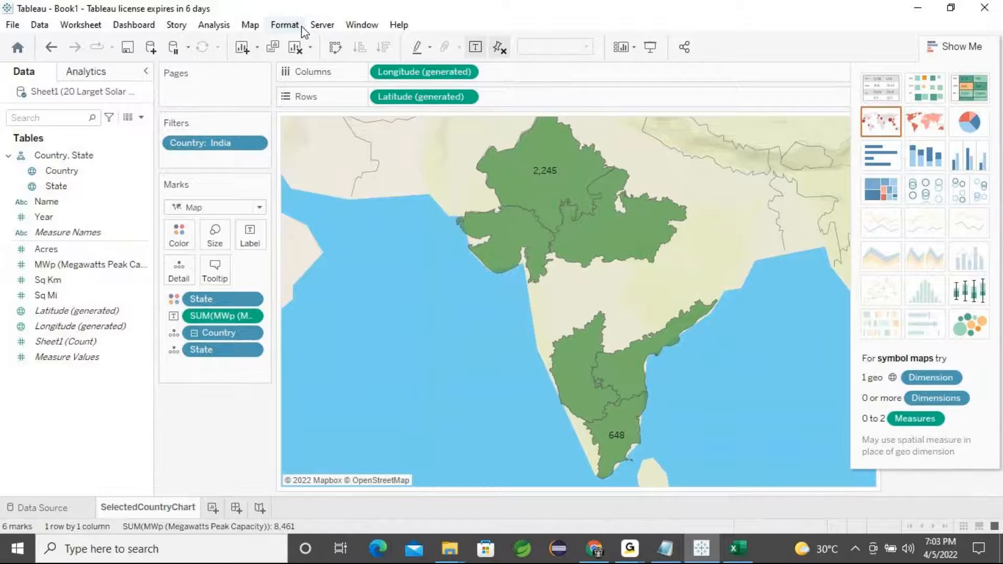
Set the India sheet's background map to the Satellite style
click(302, 30)
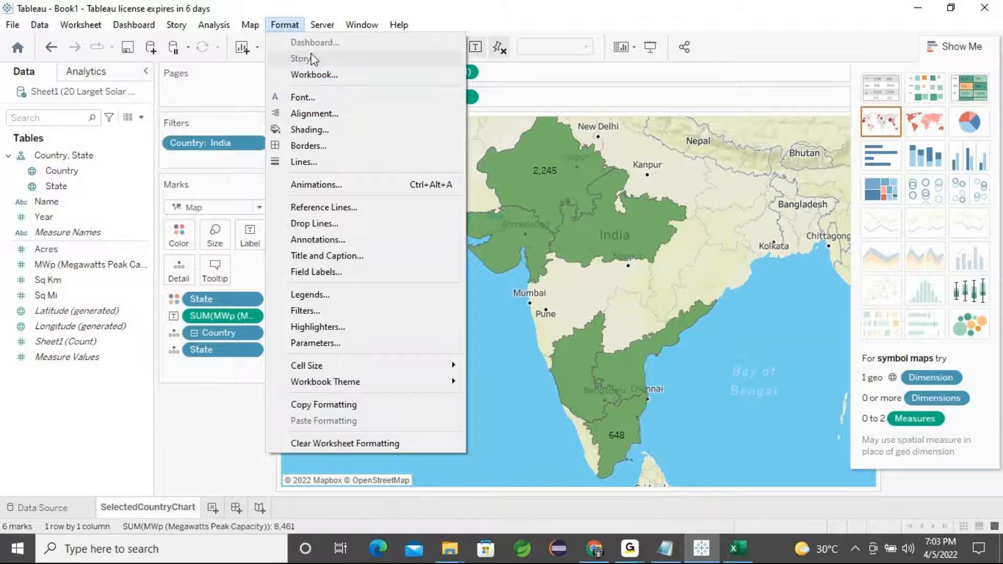
mouse_move(251, 24)
mouse_move(335, 62)
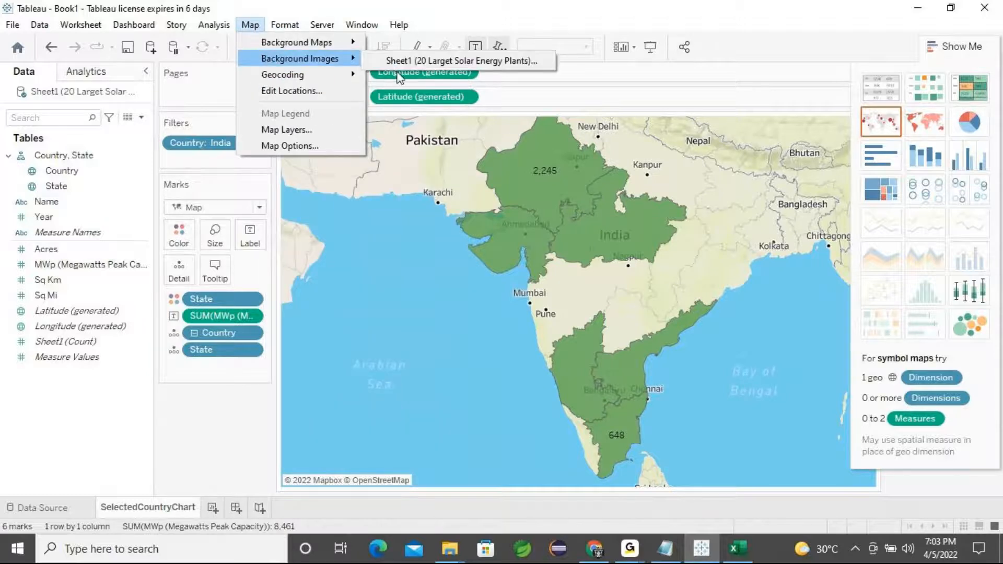
mouse_move(324, 43)
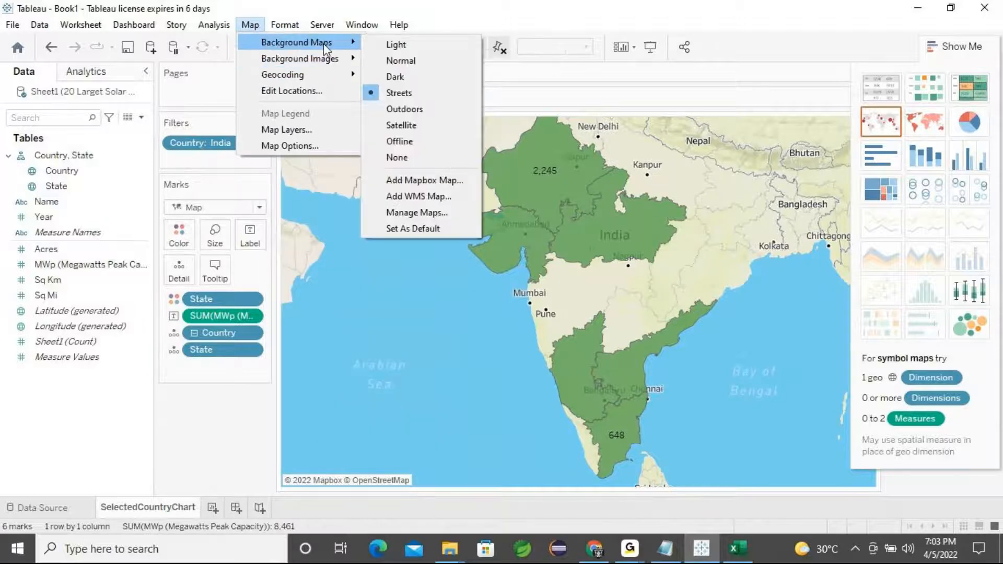
click(405, 129)
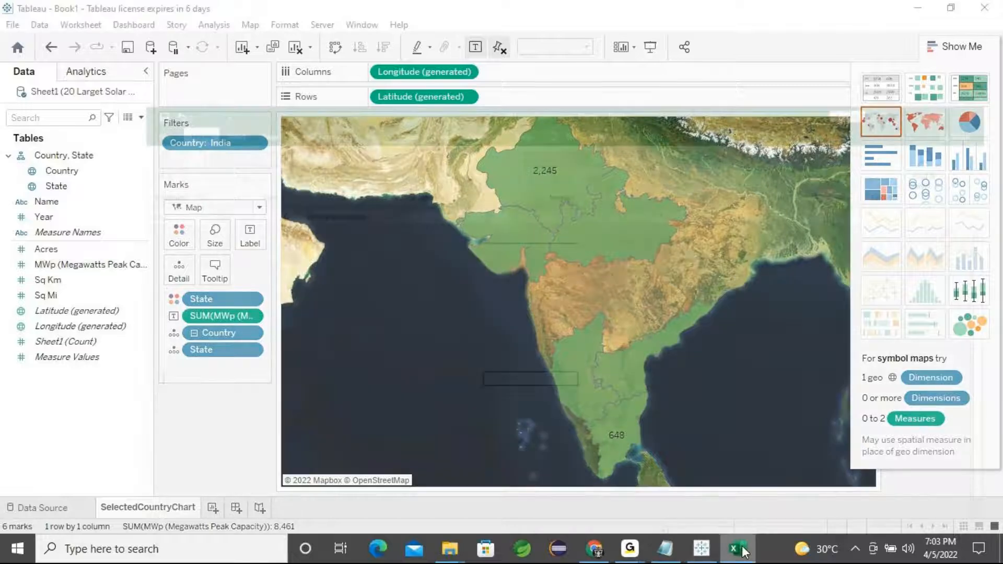
Check the Excel source data, then remove the MWp (Megawatts Peak Capacity) label from the map and add it again
click(741, 550)
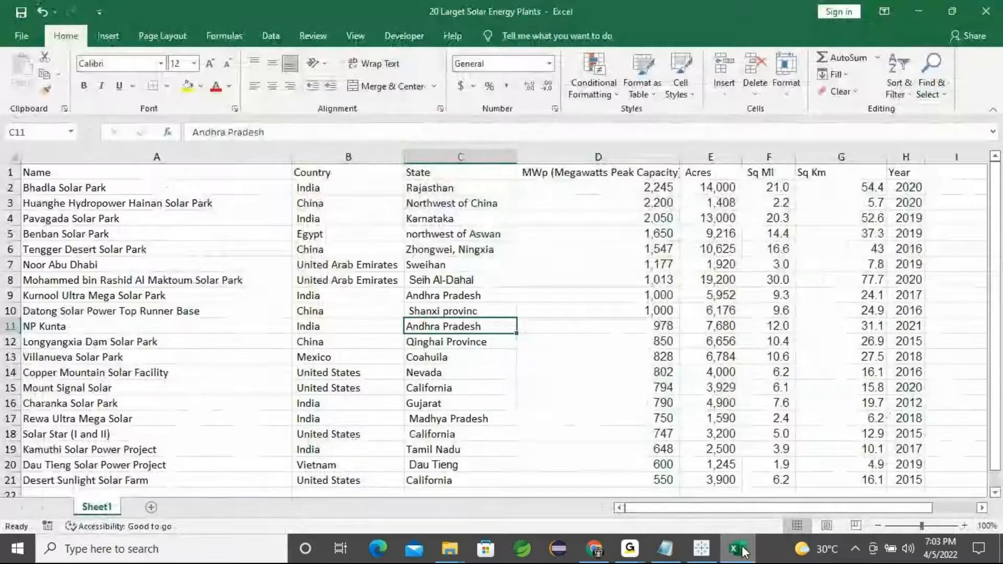
click(740, 549)
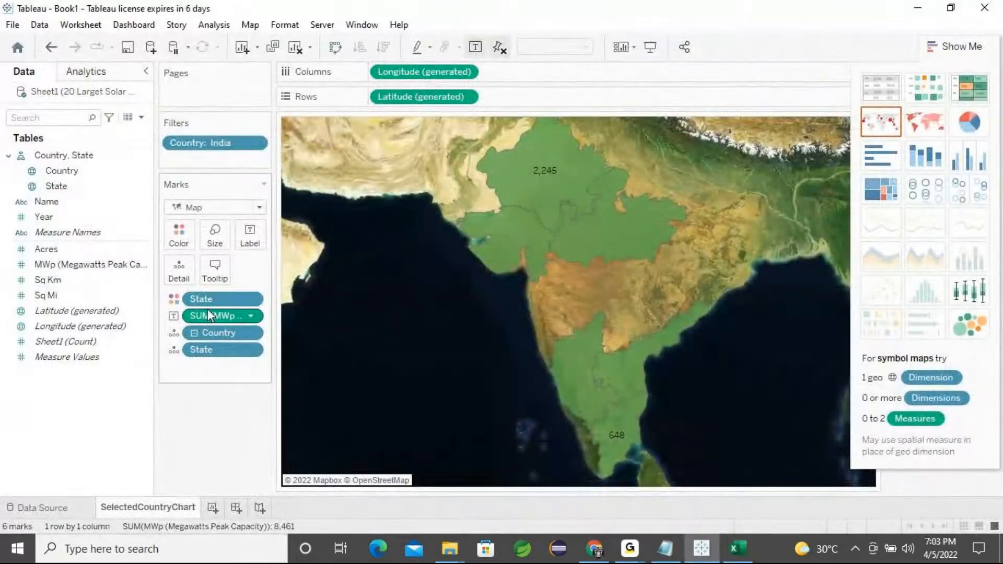
drag(205, 313, 197, 460)
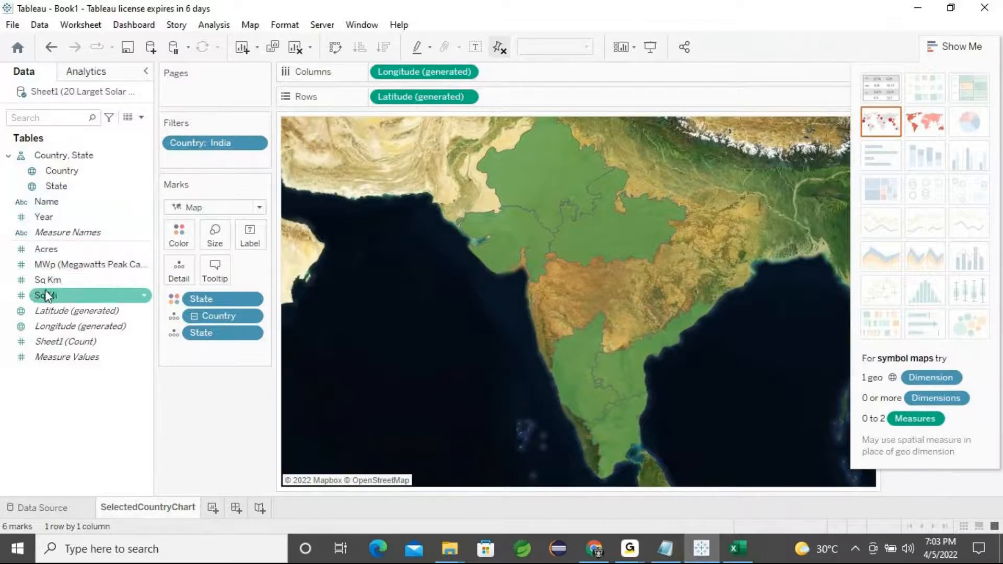
drag(52, 258, 249, 238)
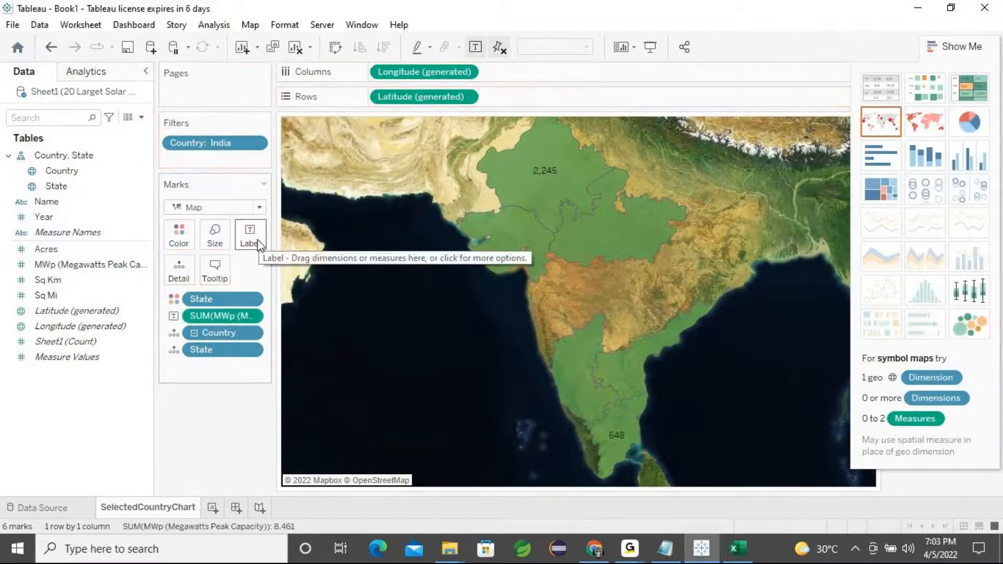
Open the MWp (Megawatts Peak Capacity) label text for editing and apply it
click(258, 241)
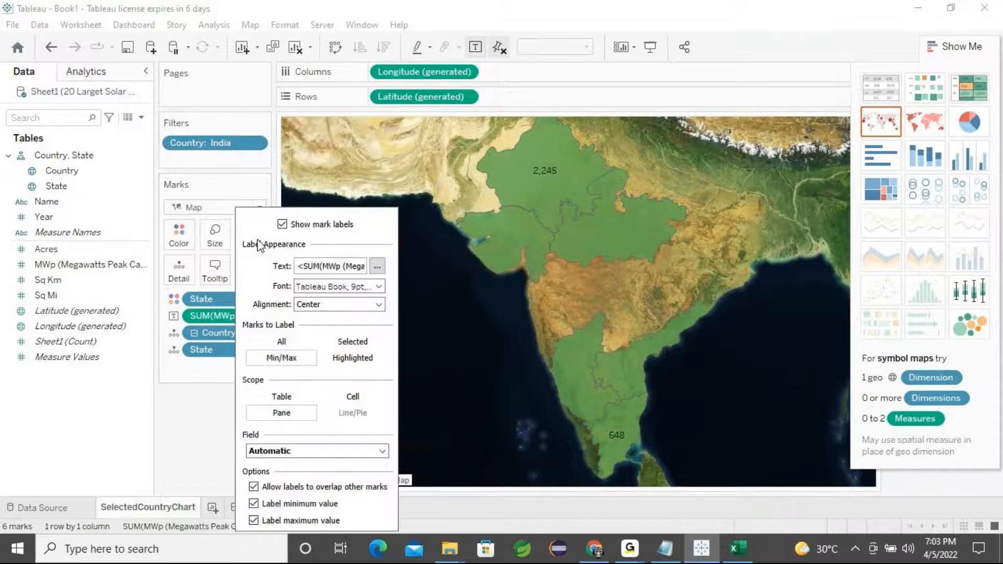
click(376, 264)
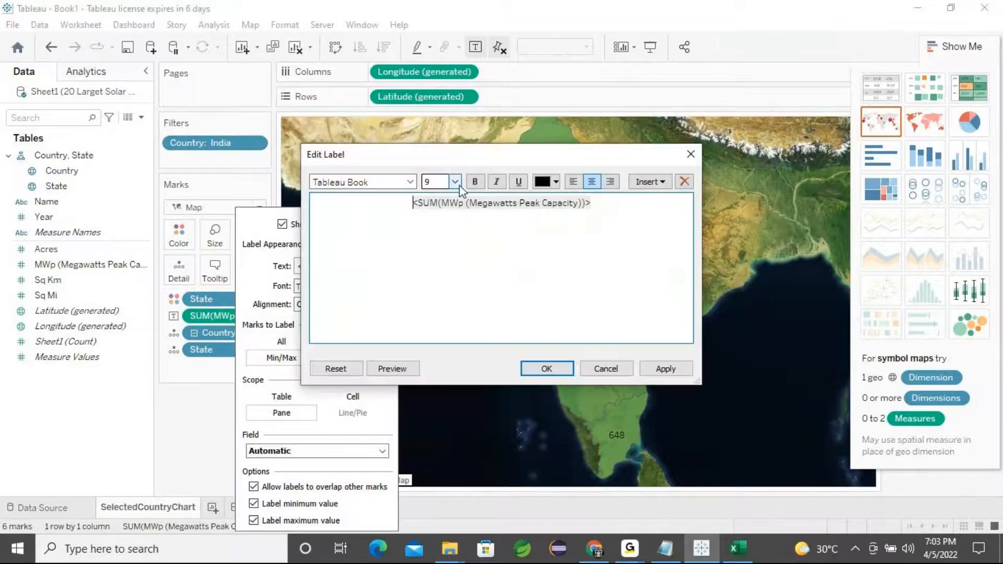
click(674, 371)
click(560, 371)
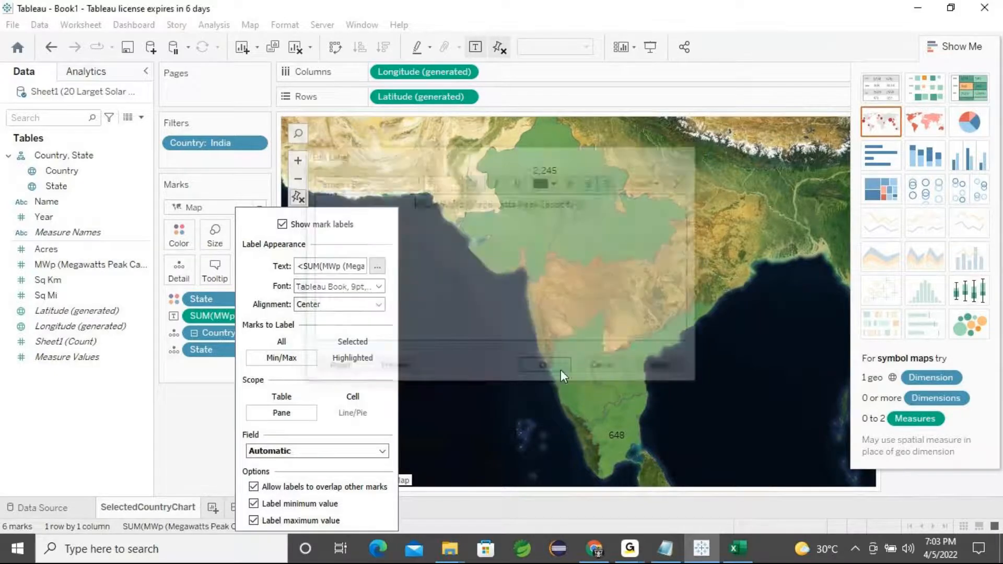
Switch the India sheet to a filled map and label its regions with the State field
scroll(530, 324, up, 2)
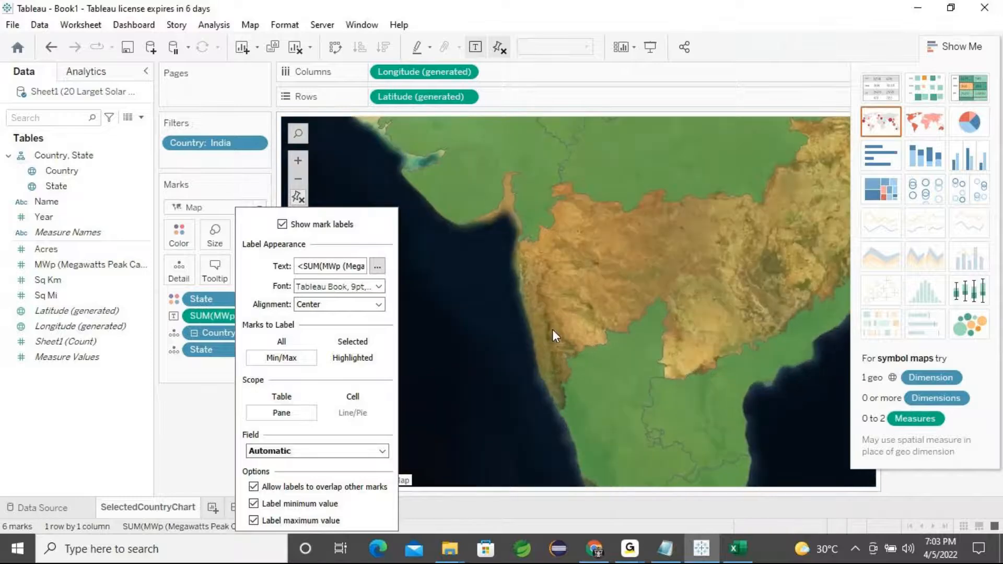
scroll(554, 330, up, 2)
scroll(553, 329, down, 2)
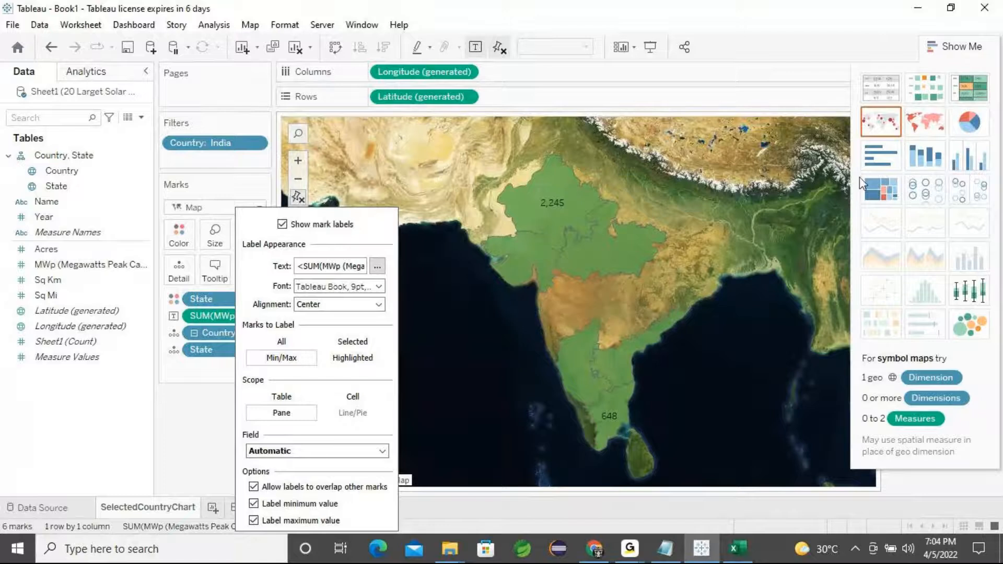
click(920, 130)
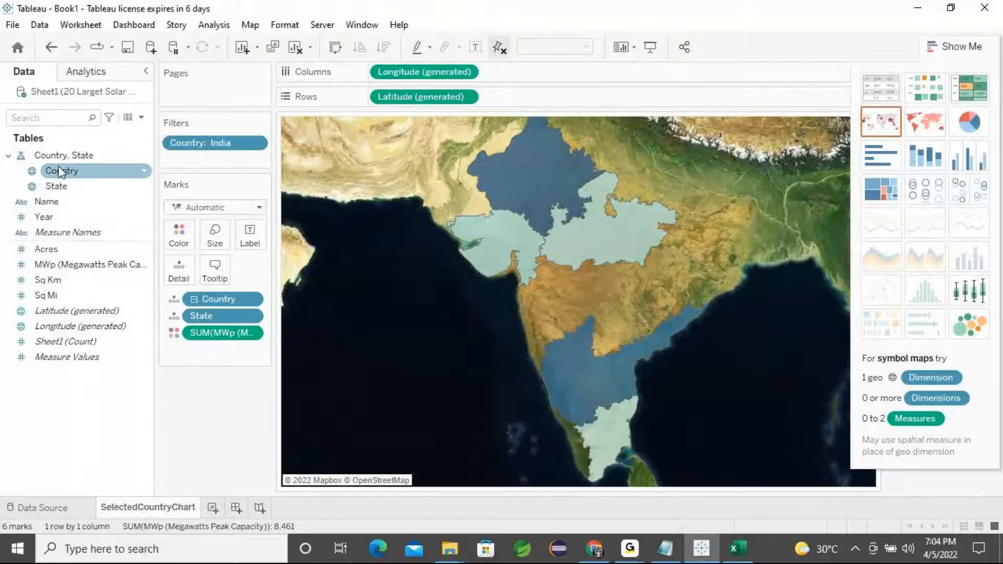
drag(57, 195, 255, 245)
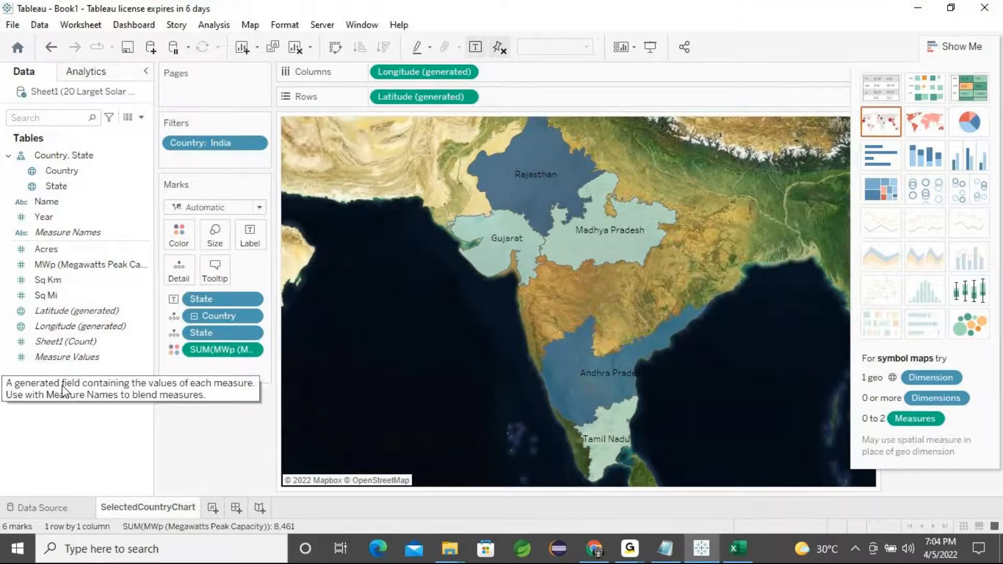
scroll(616, 353, up, 2)
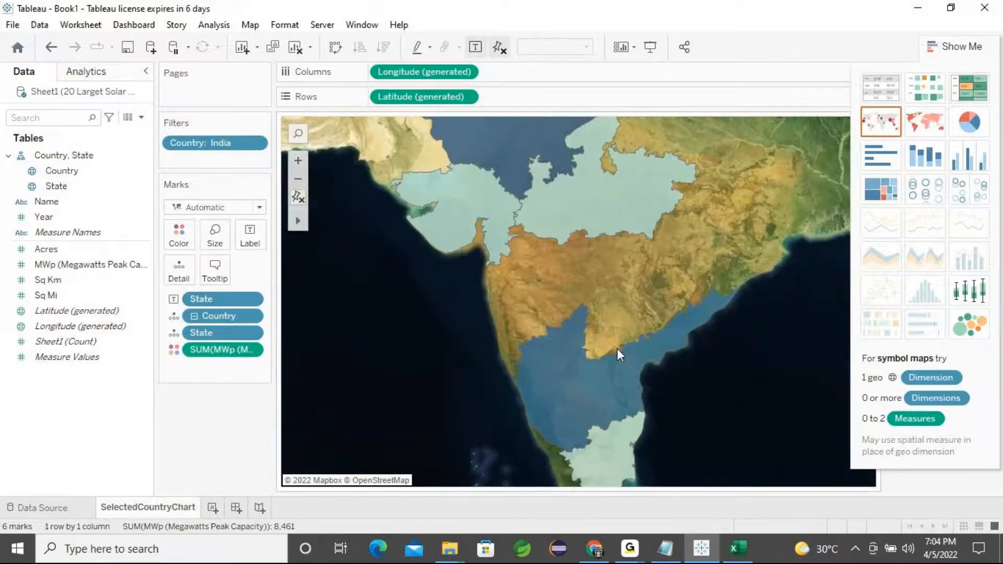
scroll(617, 349, up, 2)
scroll(604, 318, down, 2)
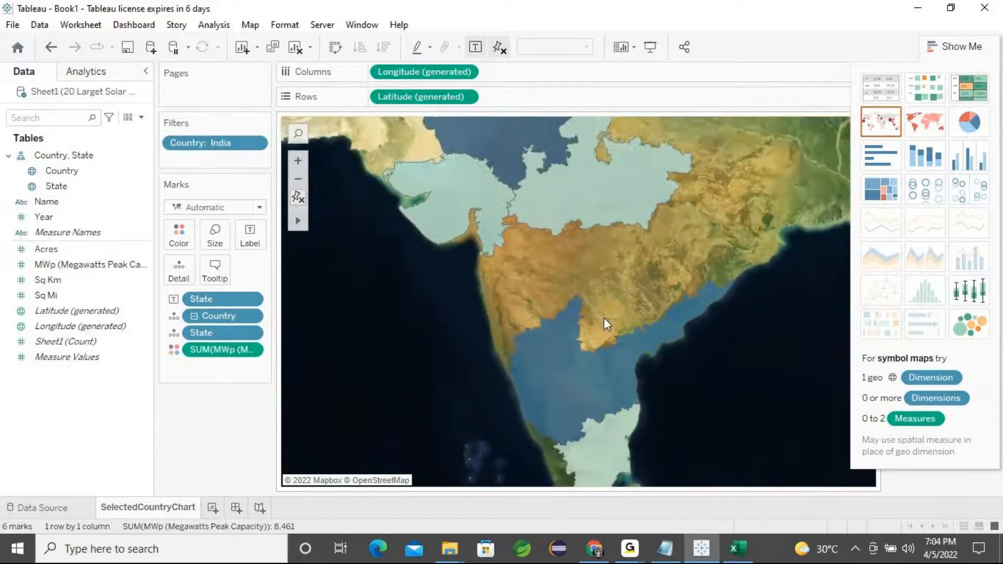
scroll(604, 318, up, 1)
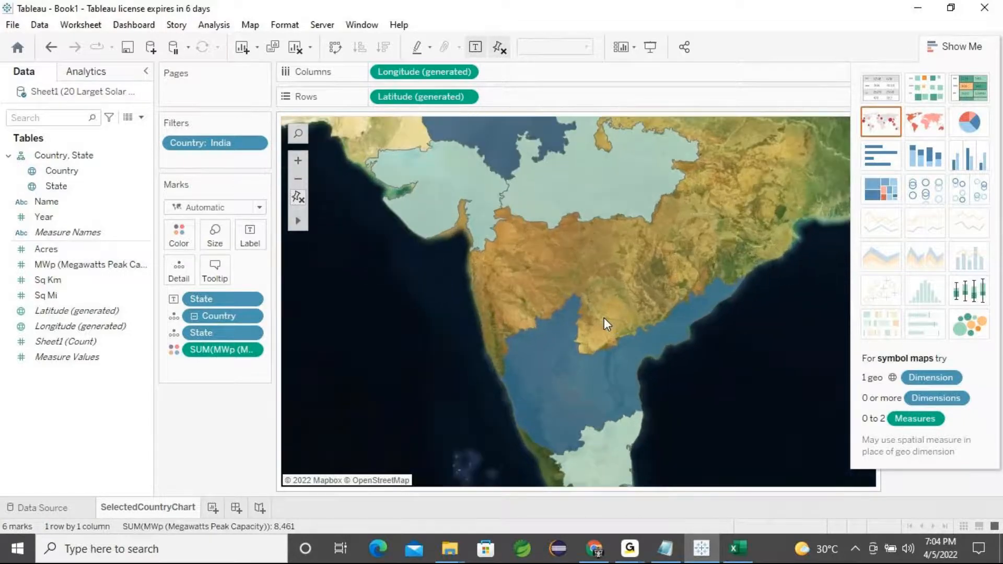
scroll(603, 317, down, 3)
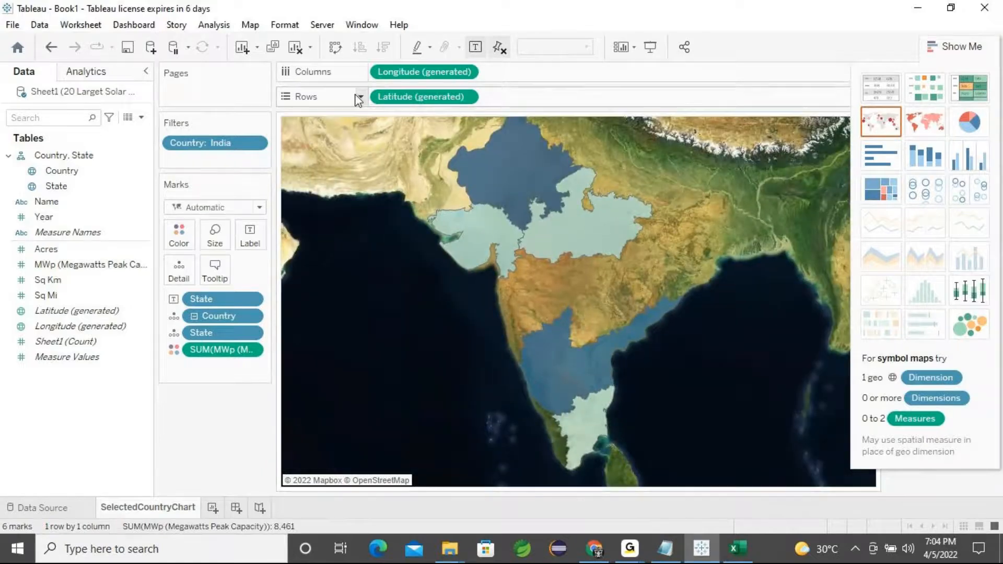
Try the Dark background style on the filled map and return it to Satellite
click(251, 24)
mouse_move(293, 42)
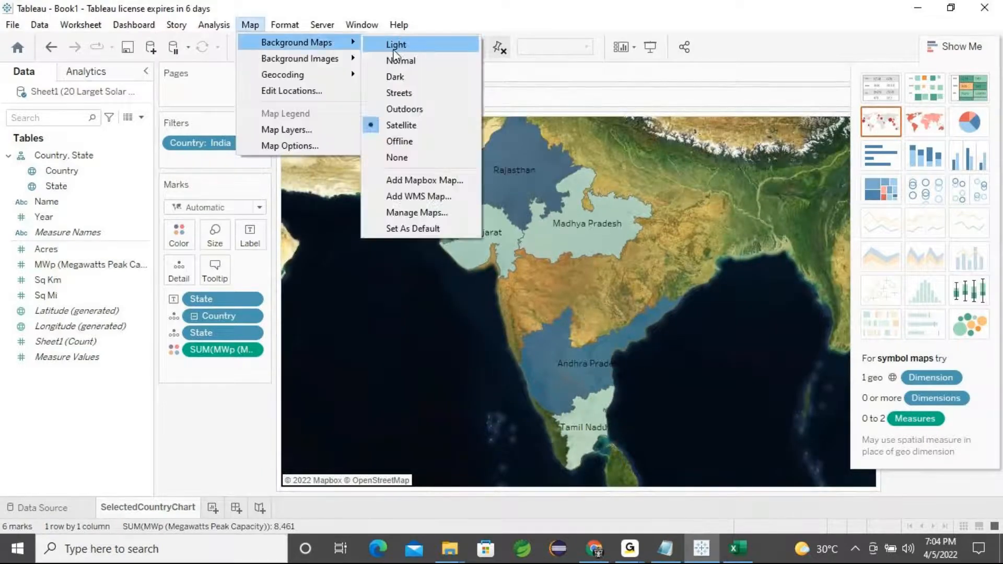
click(397, 76)
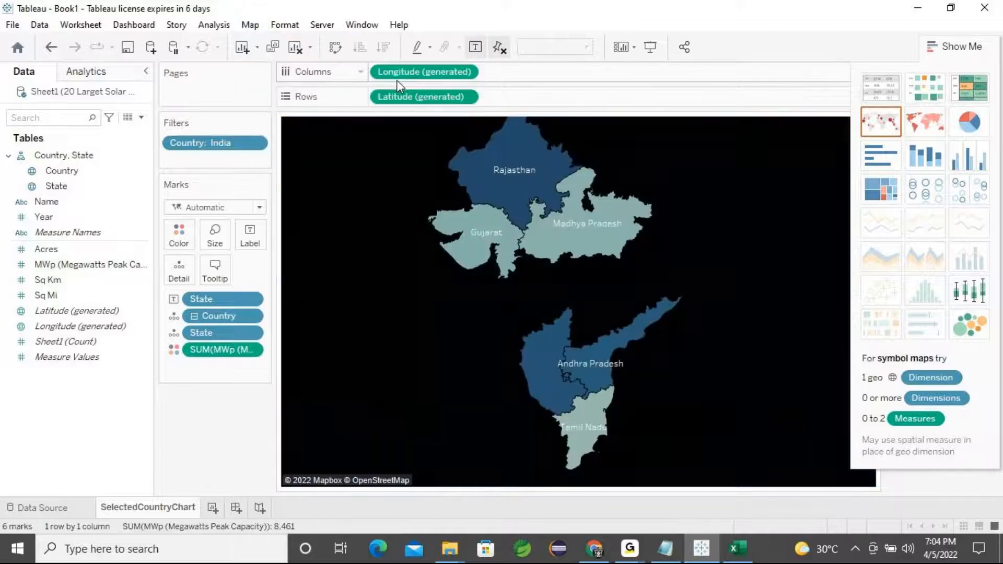
click(258, 27)
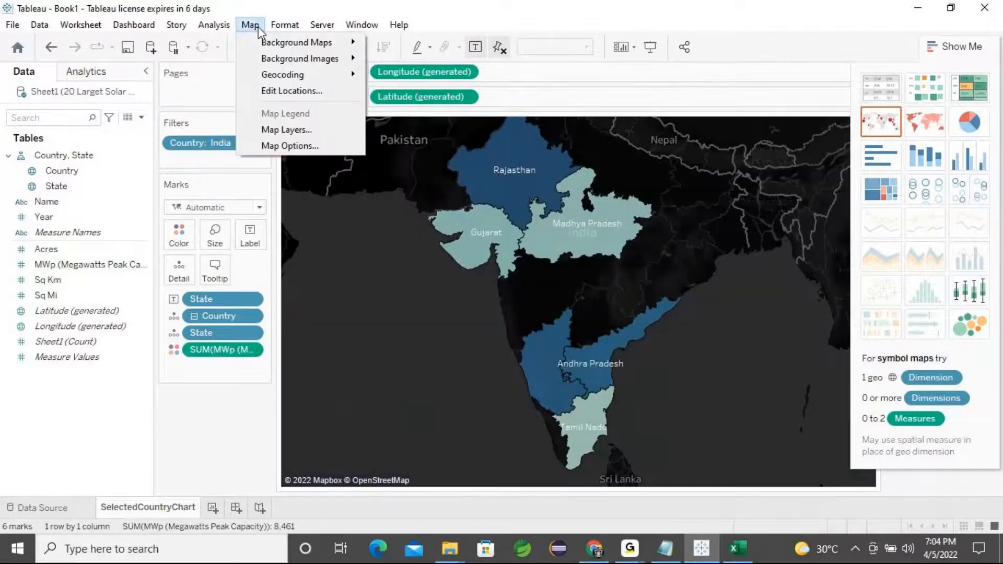
mouse_move(282, 44)
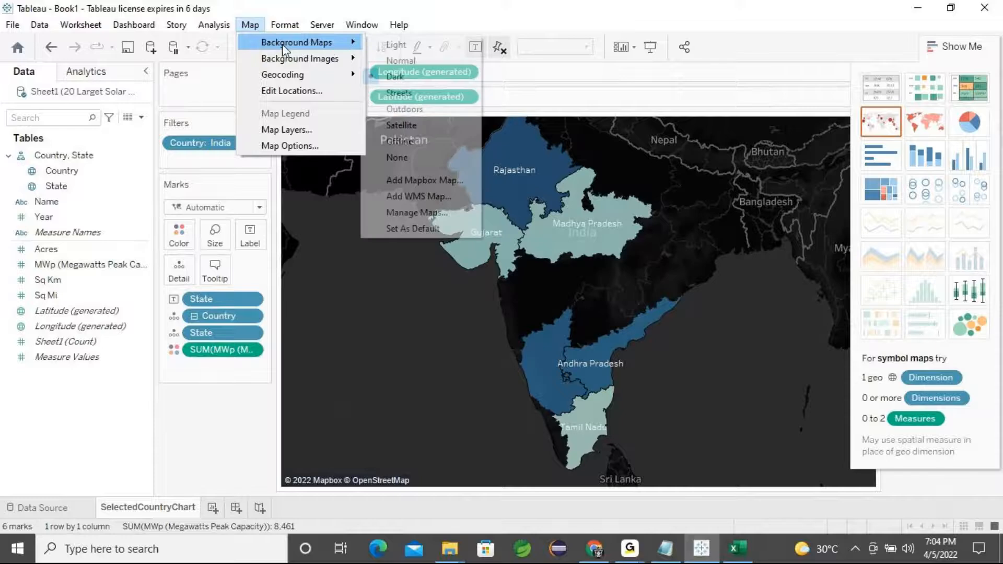
click(403, 127)
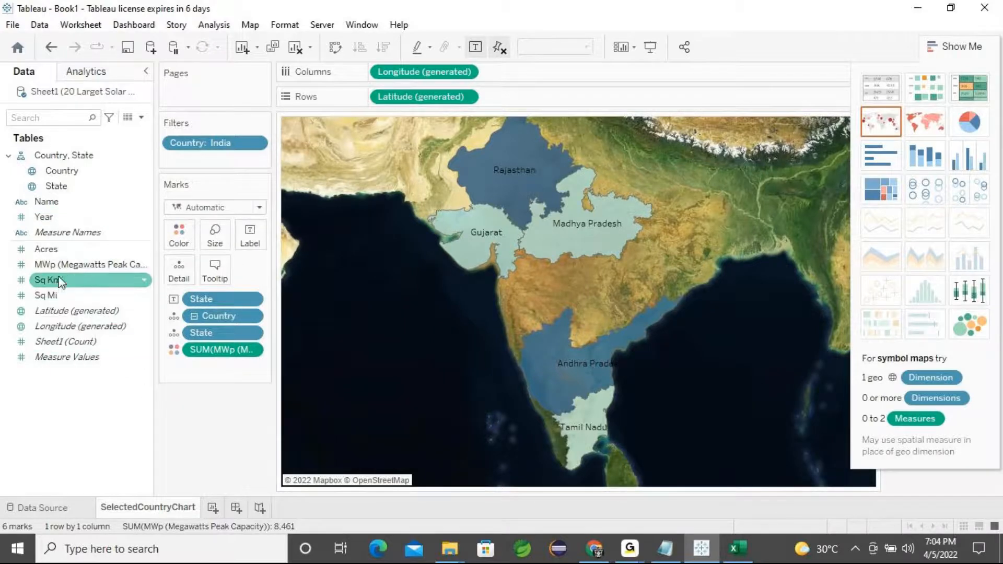
Add MWp (Megawatts Peak Capacity) to the state labels and check the labels around Karnataka on the map
drag(59, 264, 253, 241)
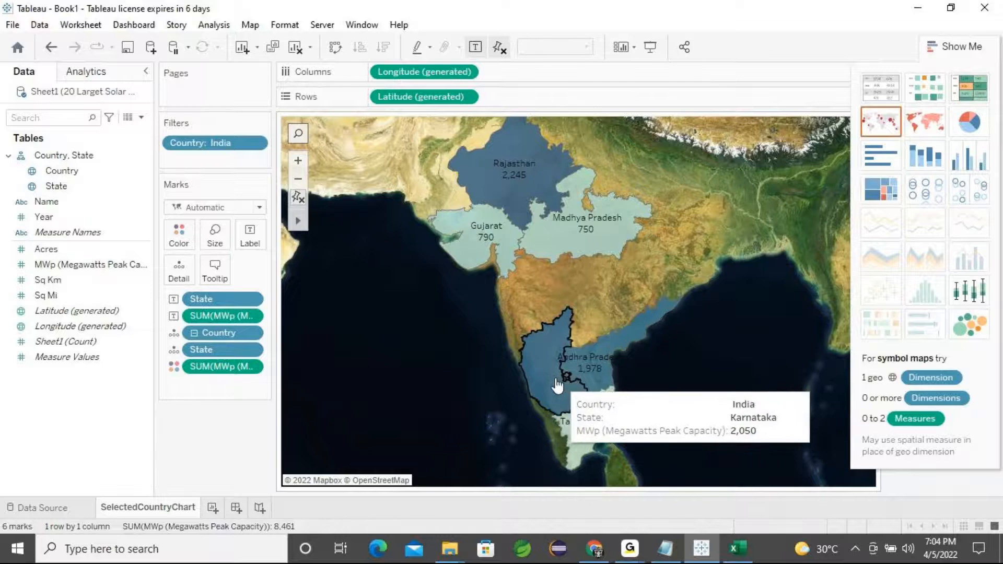
scroll(546, 371, up, 3)
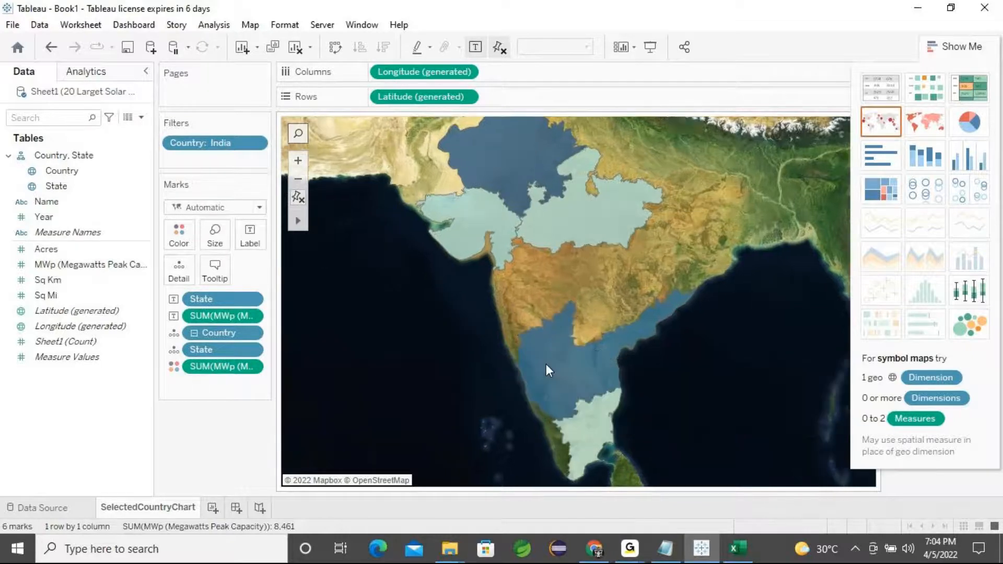
scroll(546, 364, up, 2)
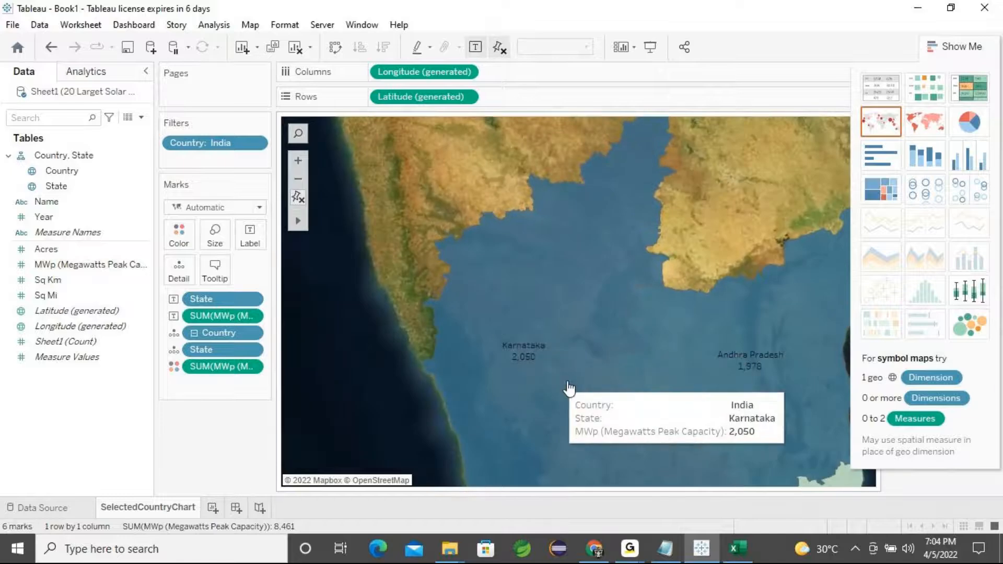
scroll(564, 387, down, 3)
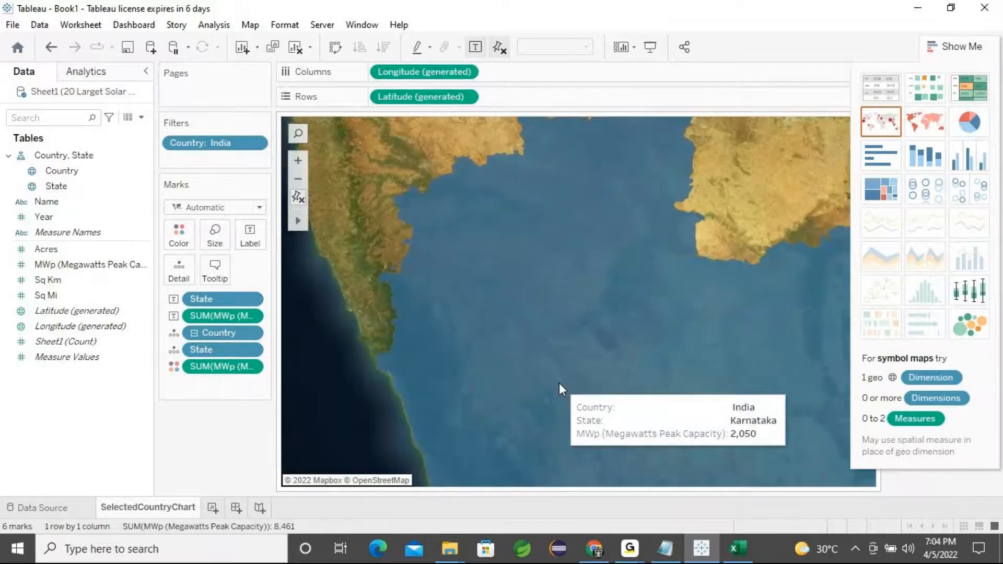
scroll(558, 391, down, 2)
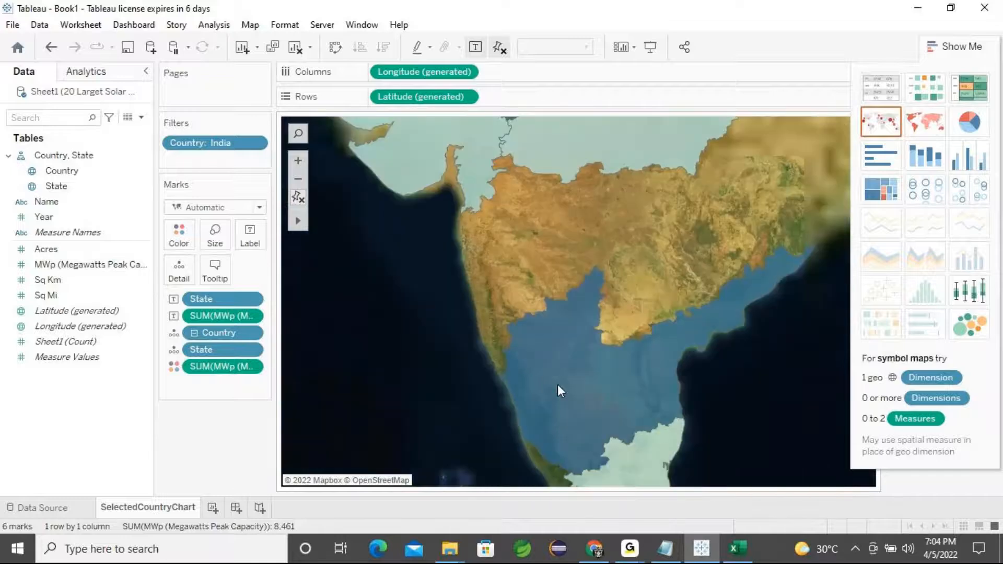
scroll(559, 386, down, 3)
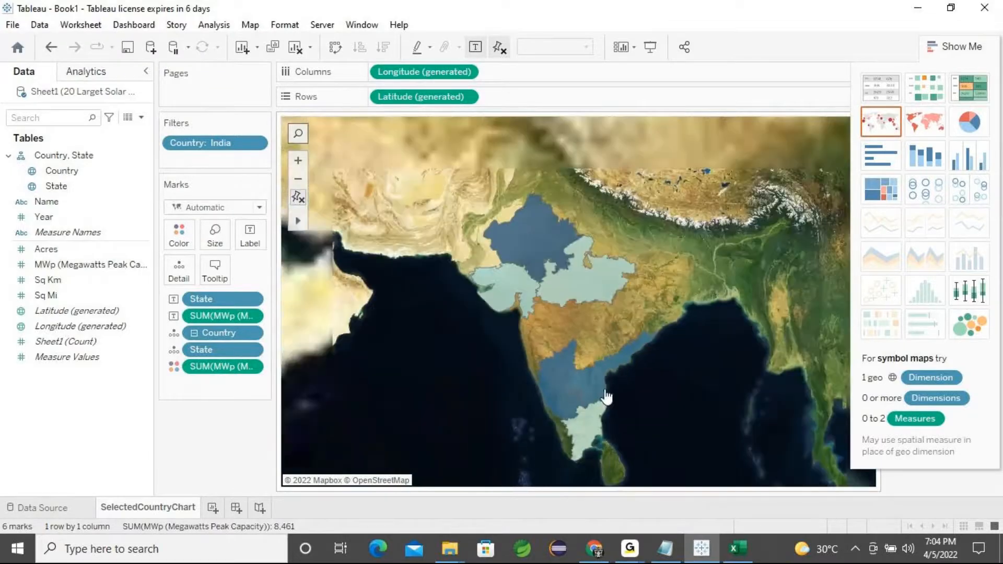
scroll(577, 401, up, 2)
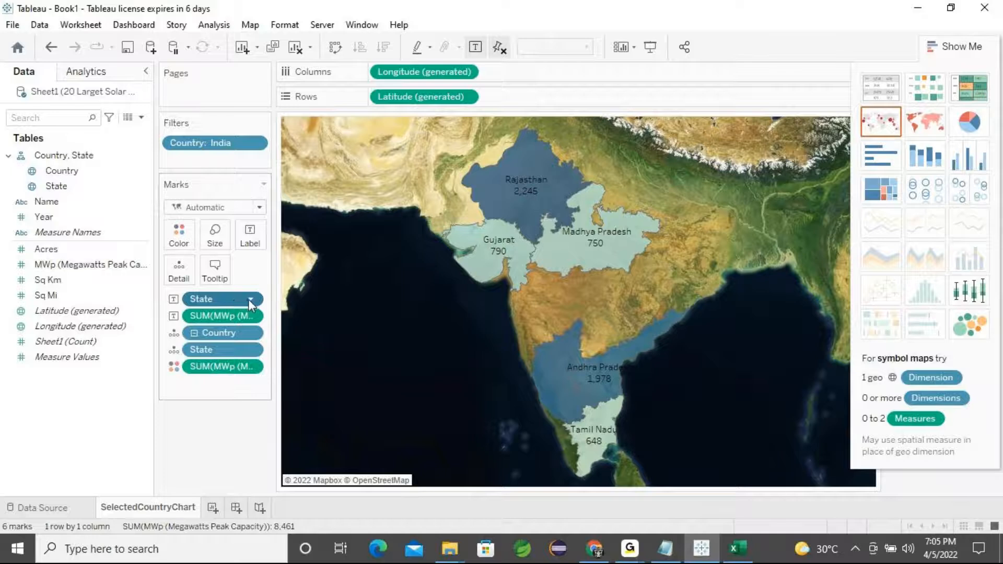
Try reducing the India map's label text to font size 8 and check the labels around Karnataka
click(250, 247)
click(377, 312)
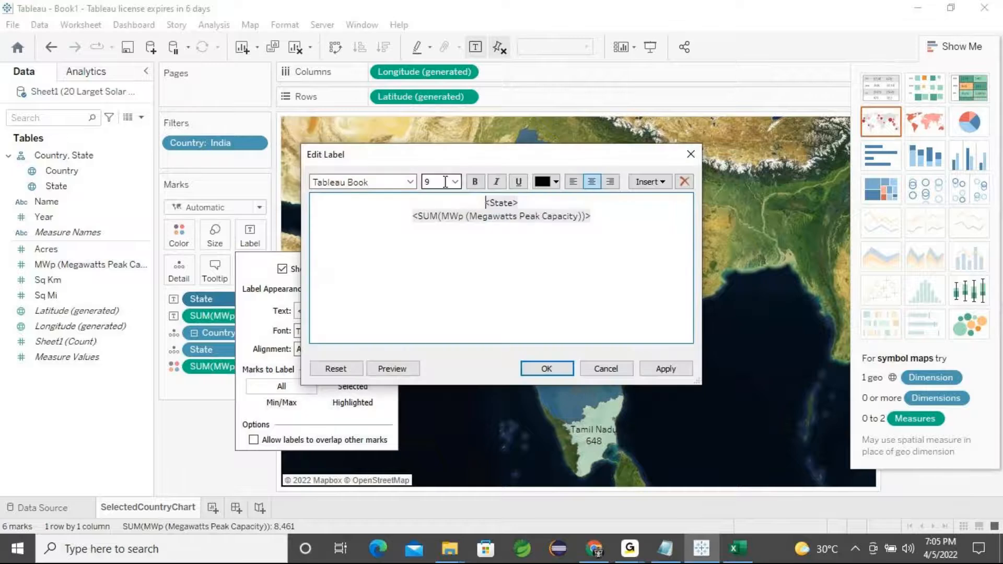
click(455, 182)
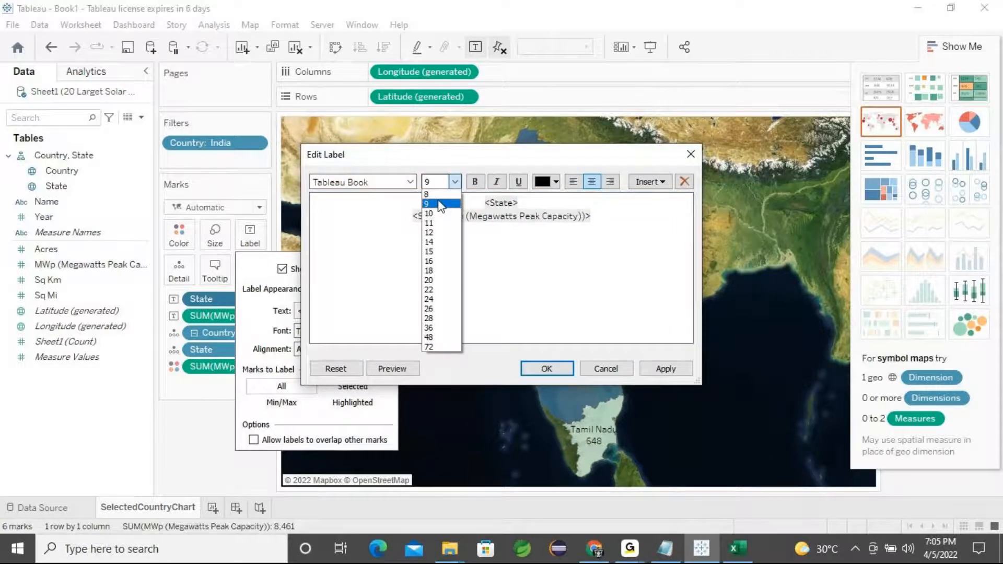
click(439, 195)
click(671, 372)
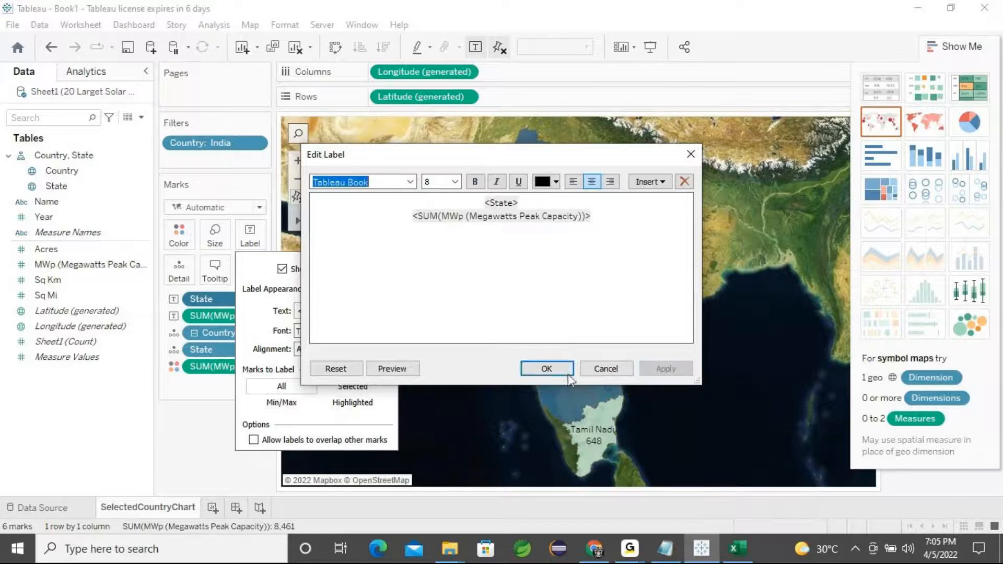
click(538, 369)
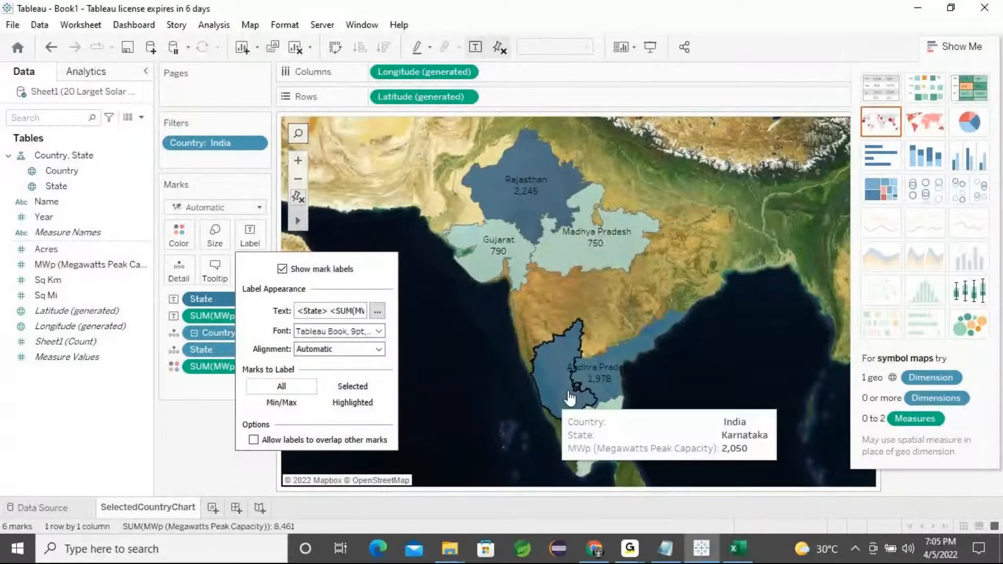
mouse_move(576, 389)
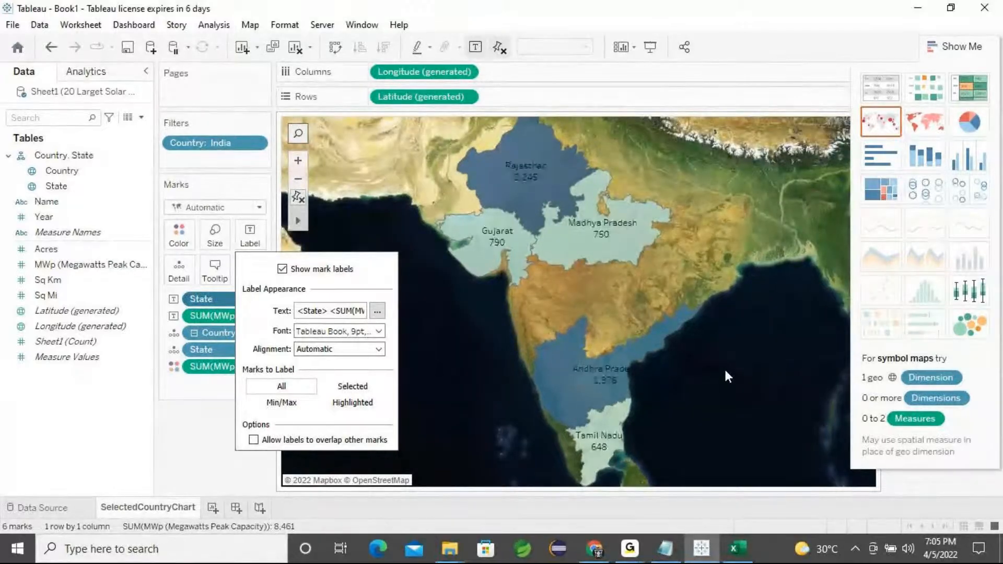
mouse_move(550, 376)
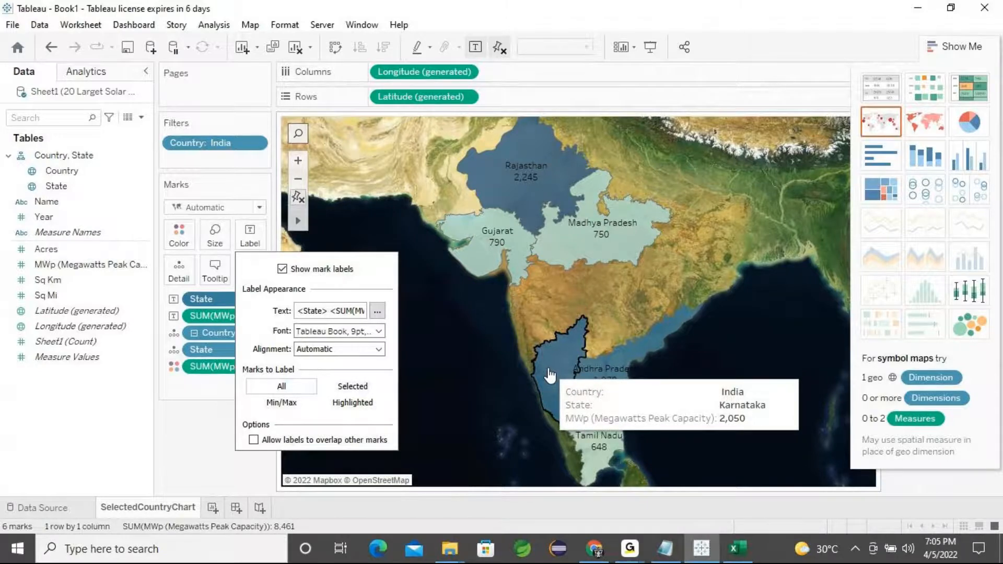
click(186, 465)
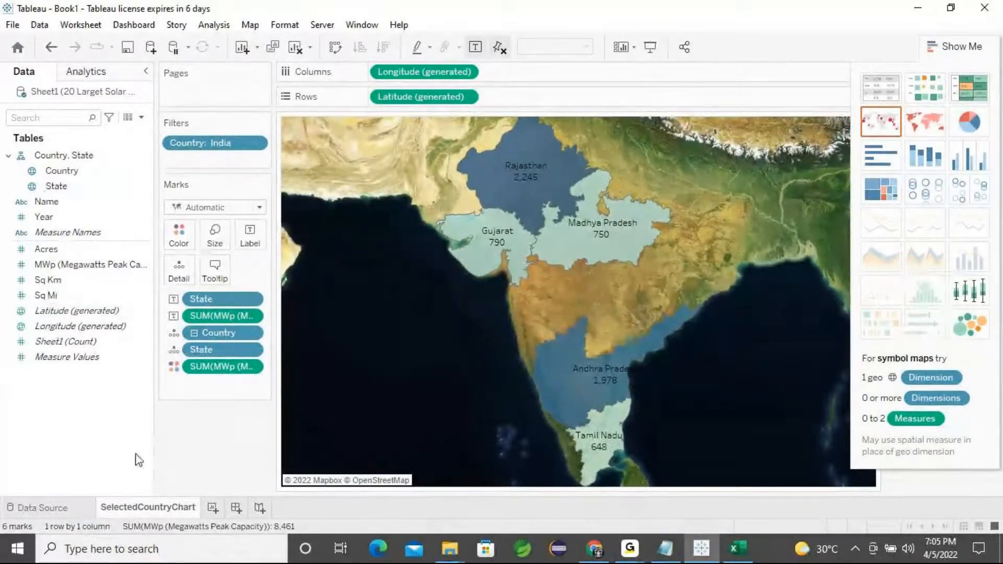
Create a new worksheet and filter its Country field to India
click(213, 509)
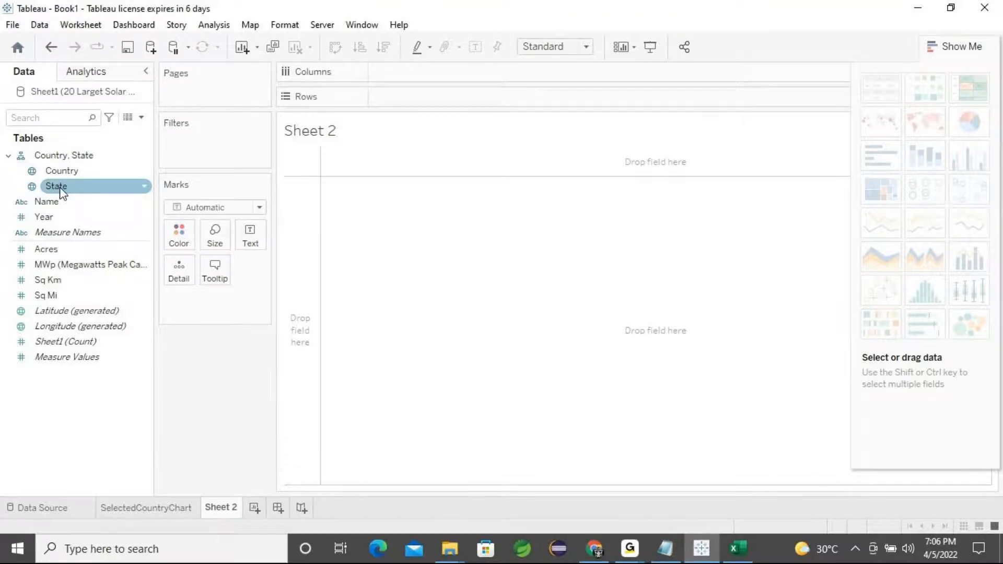
drag(60, 171, 183, 152)
click(364, 190)
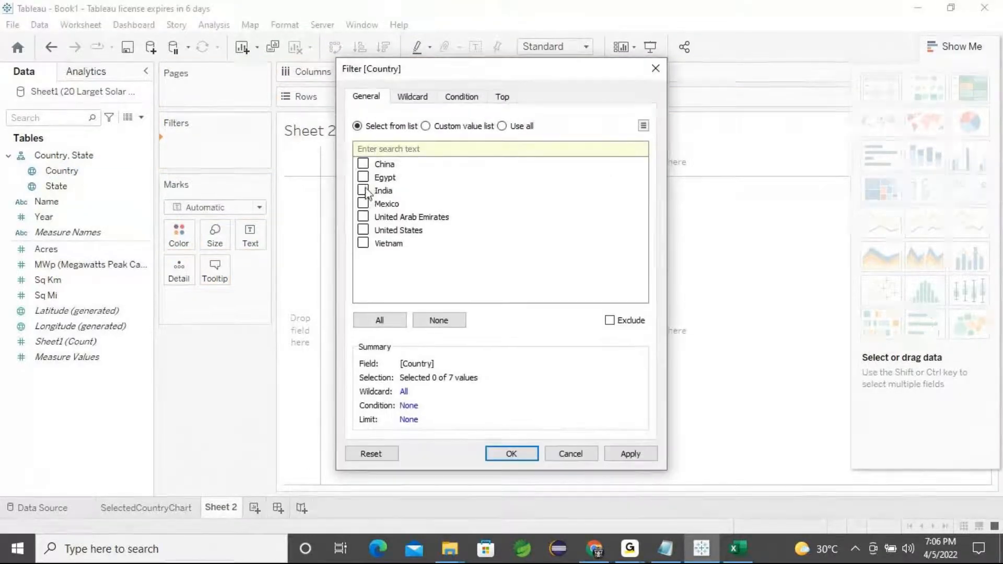
click(621, 455)
click(518, 454)
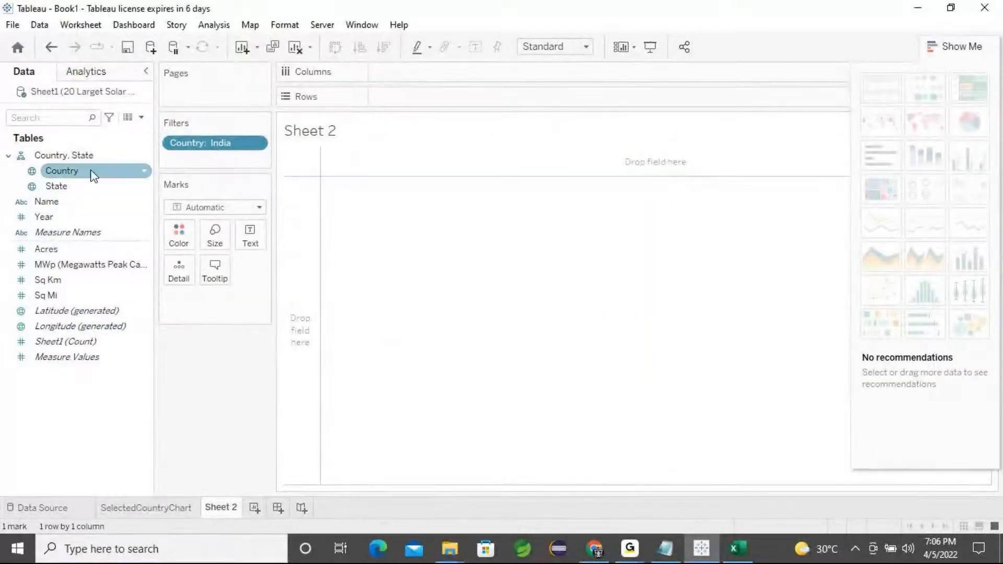
double_click(62, 193)
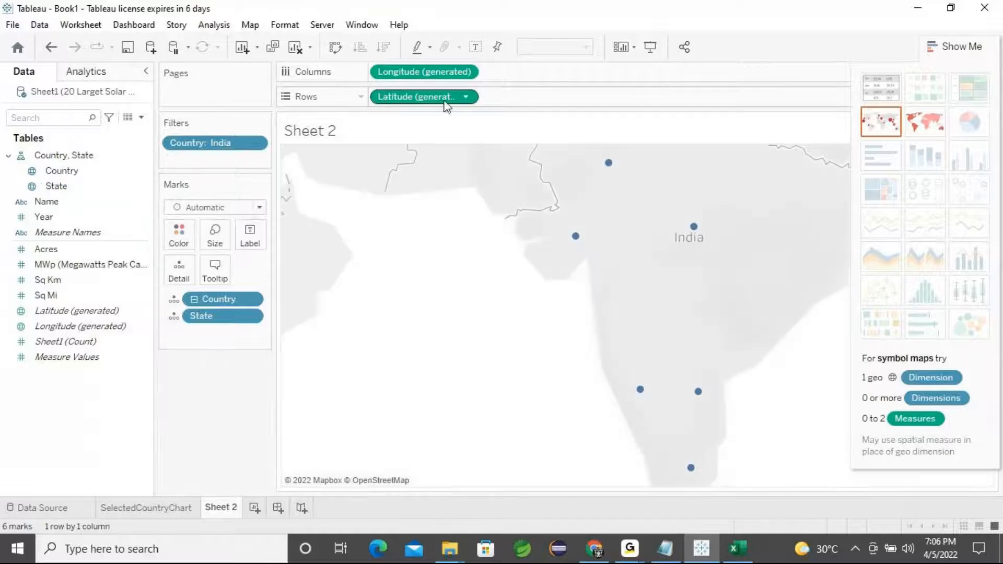
drag(219, 316, 223, 361)
drag(222, 300, 174, 362)
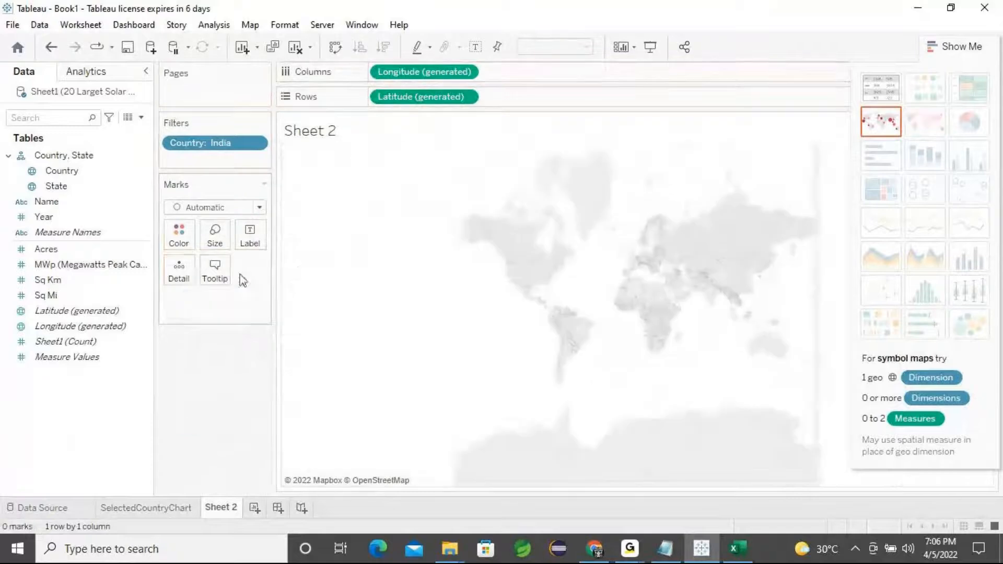
drag(403, 88, 227, 409)
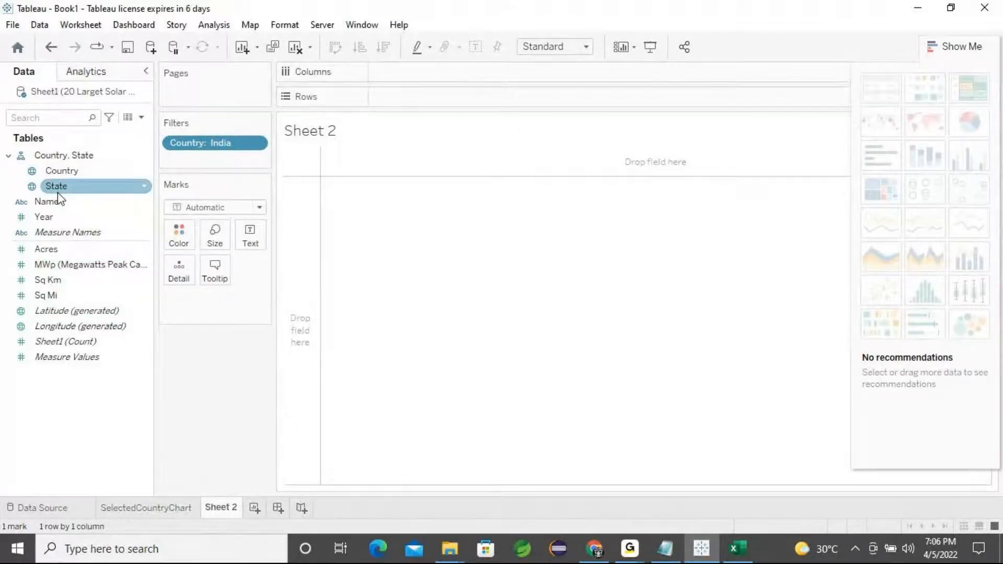
Put State on the rows and MWp (Megawatts Peak Capacity) on the columns of the new sheet
drag(58, 194, 391, 103)
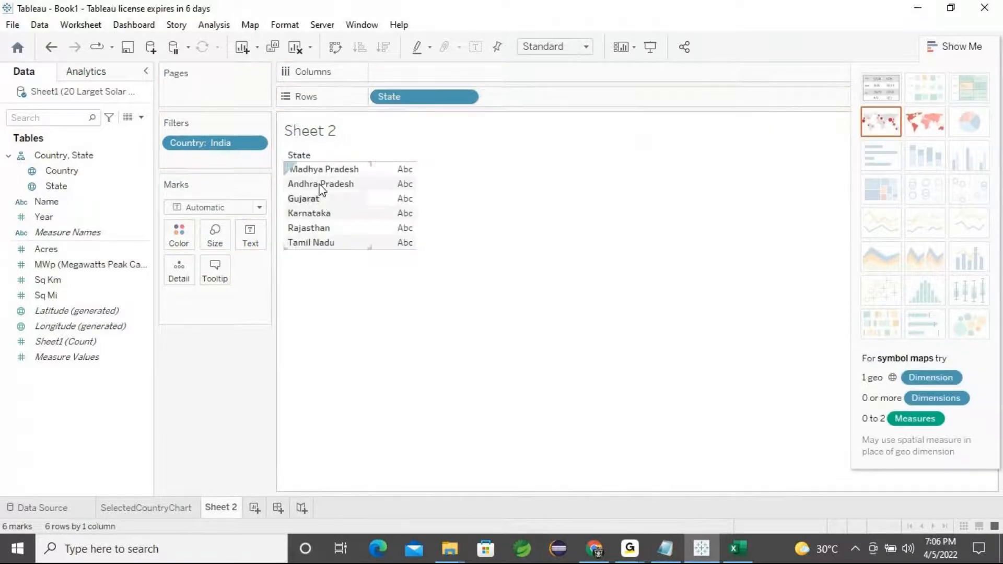
click(465, 98)
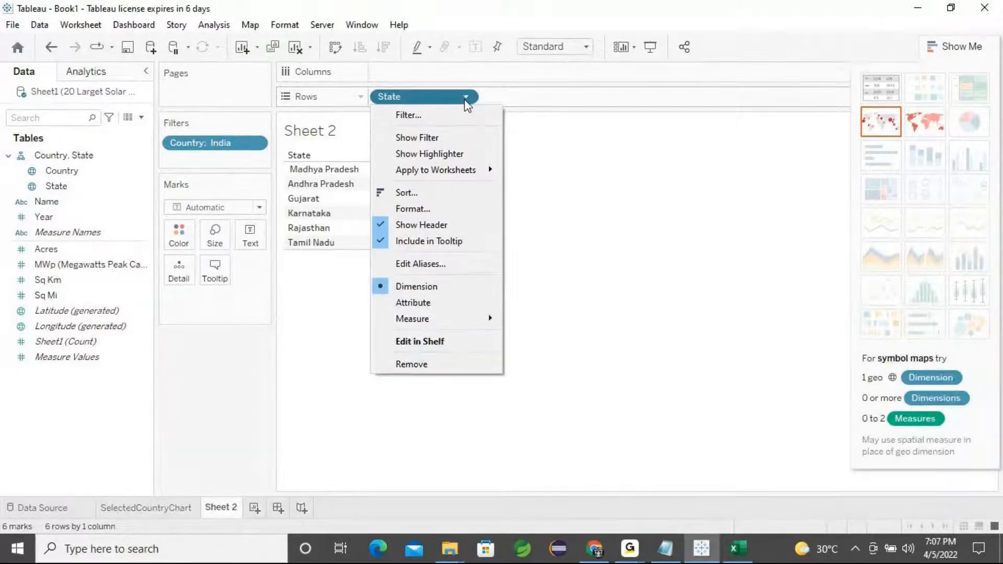
click(298, 336)
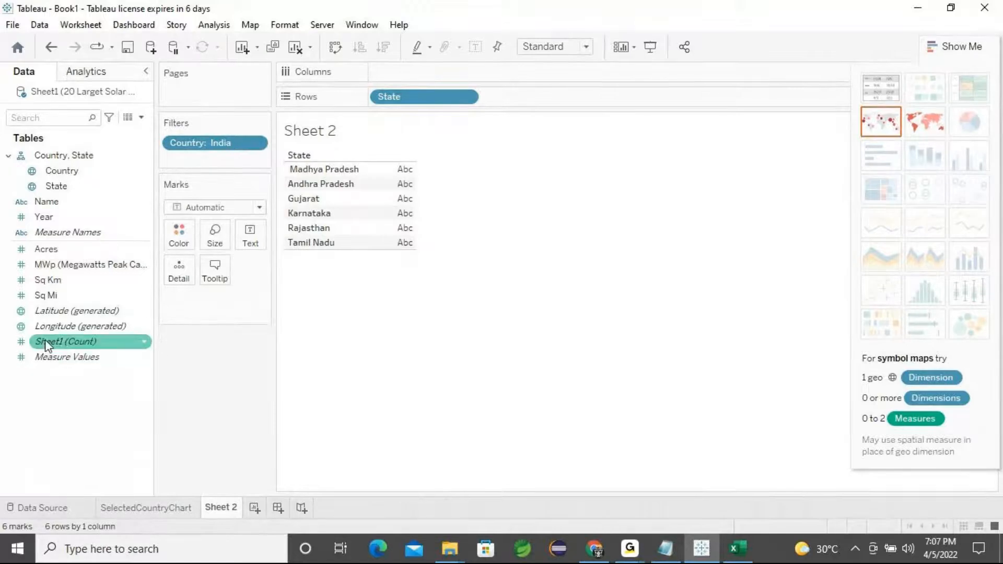
drag(64, 271, 459, 74)
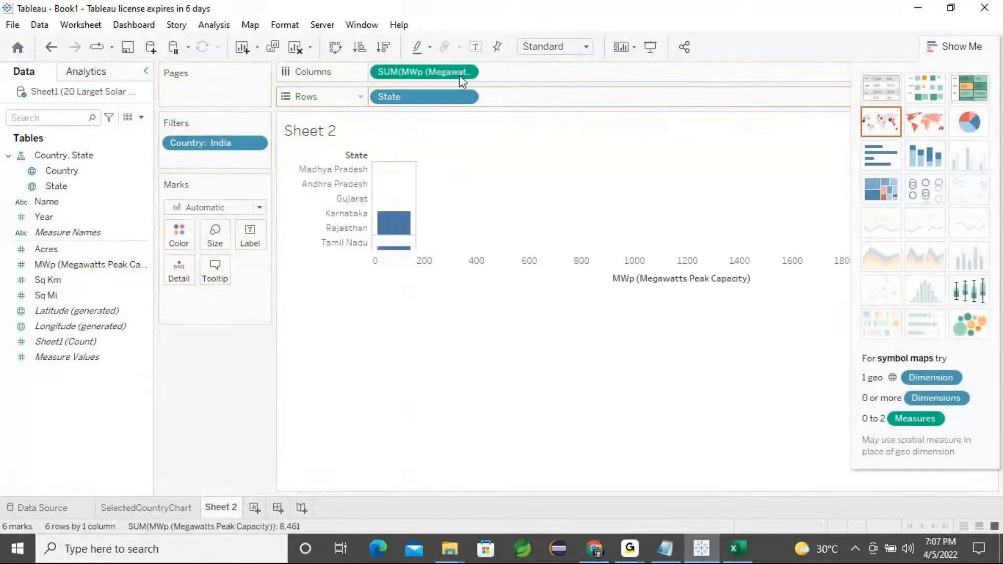
Try stacked bars and a treemap, settle on packed bubbles, and add MWp (Megawatts Peak Capacity) to the bubble labels
click(916, 164)
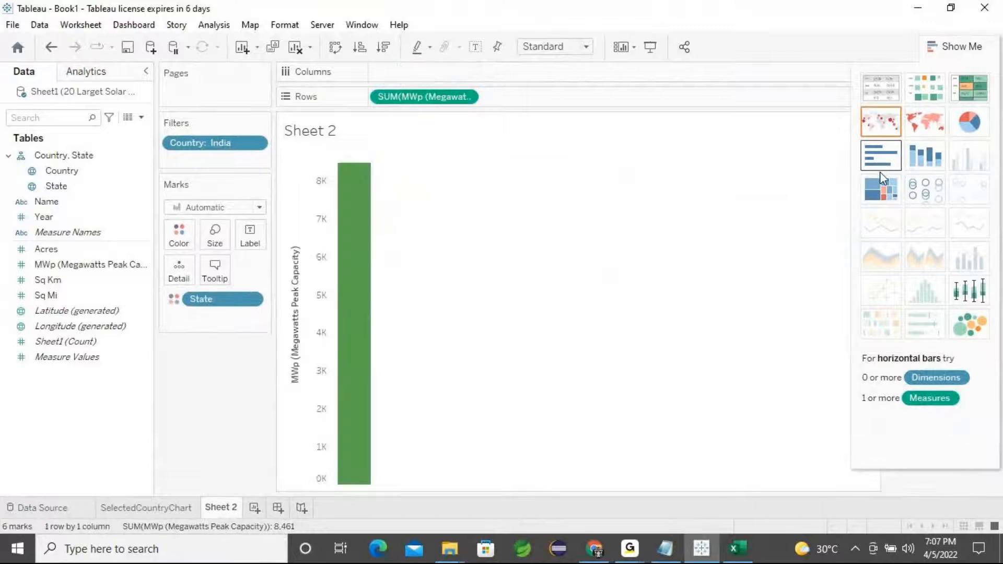
click(880, 169)
click(880, 188)
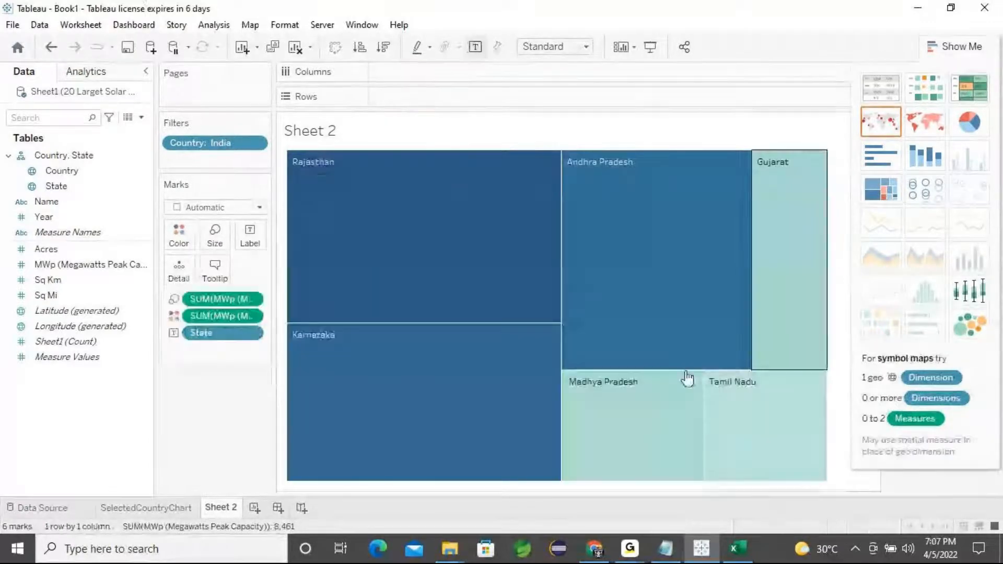
click(972, 325)
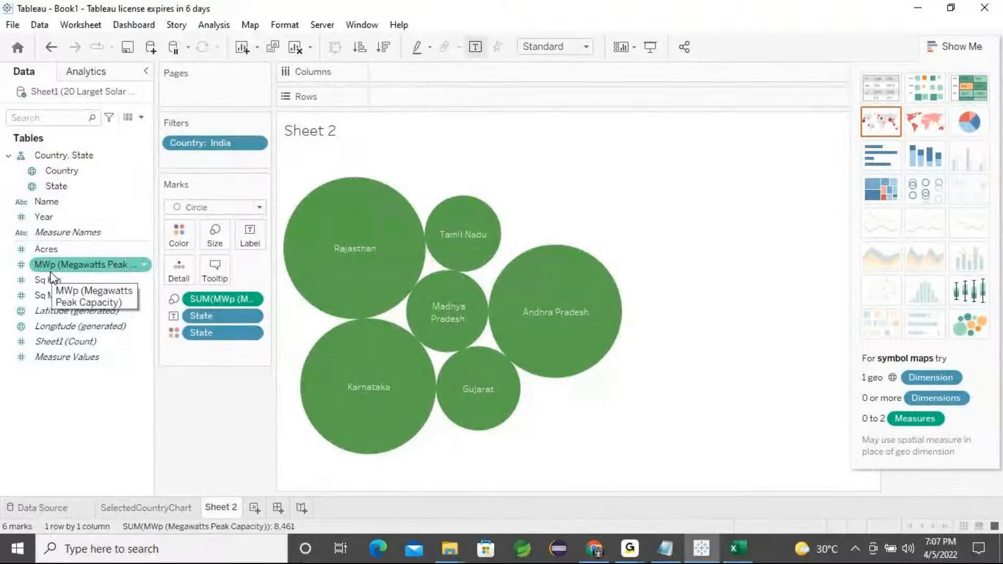
drag(56, 271, 252, 245)
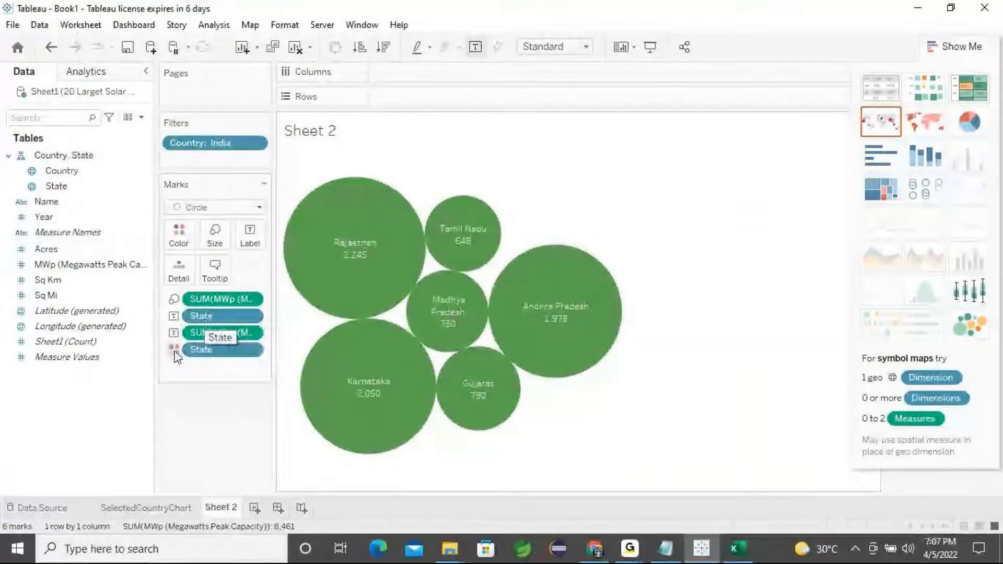
Edit the State colors, assigning yellow to Madhya Pradesh, red to Andhra Pradesh and purple to Gujarat
click(175, 351)
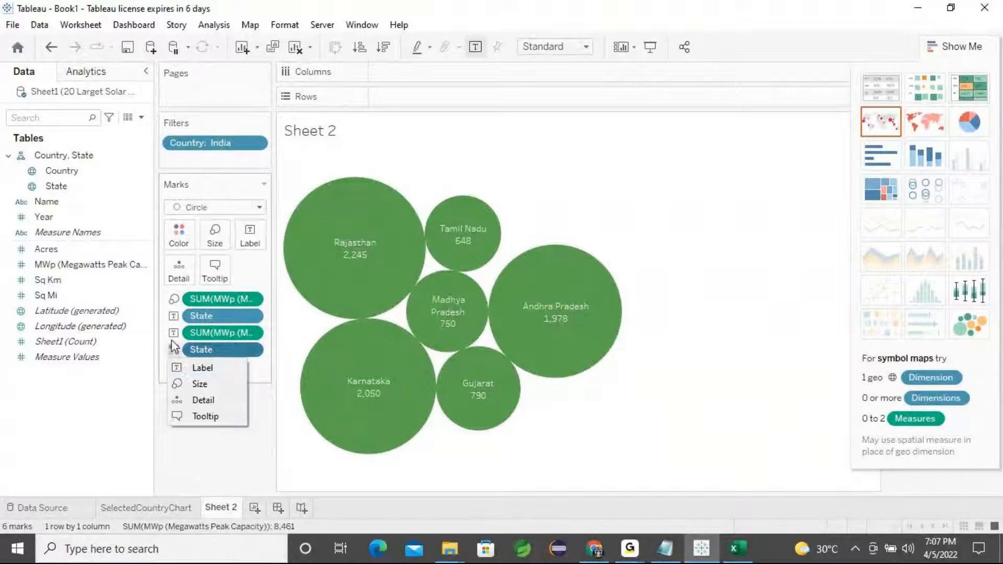
click(177, 240)
click(177, 241)
click(230, 282)
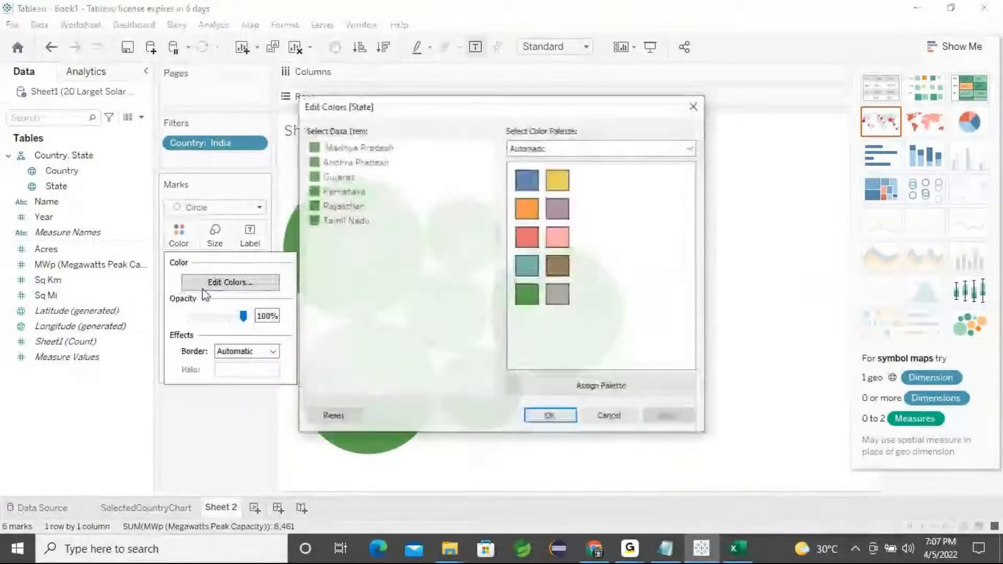
click(342, 147)
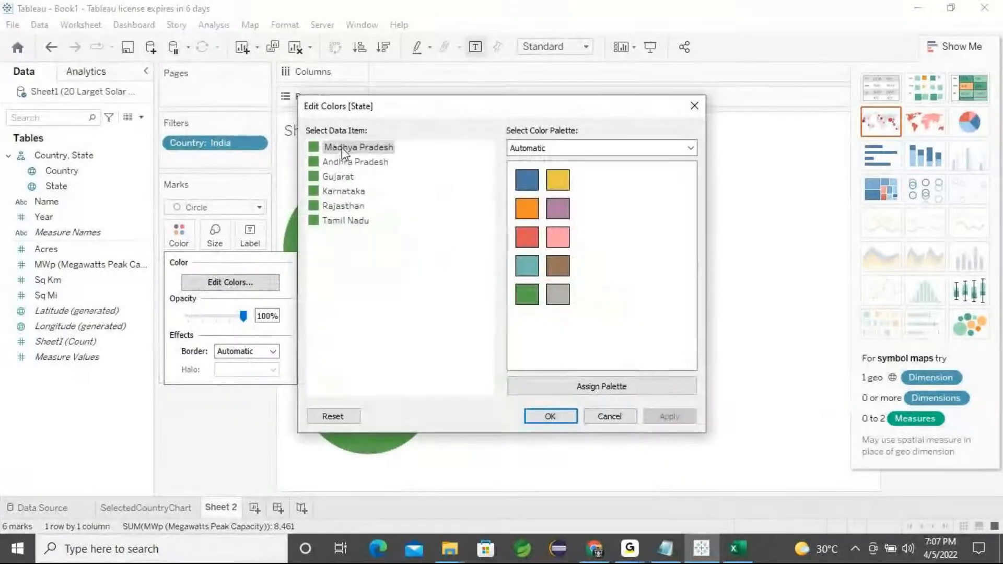
click(558, 180)
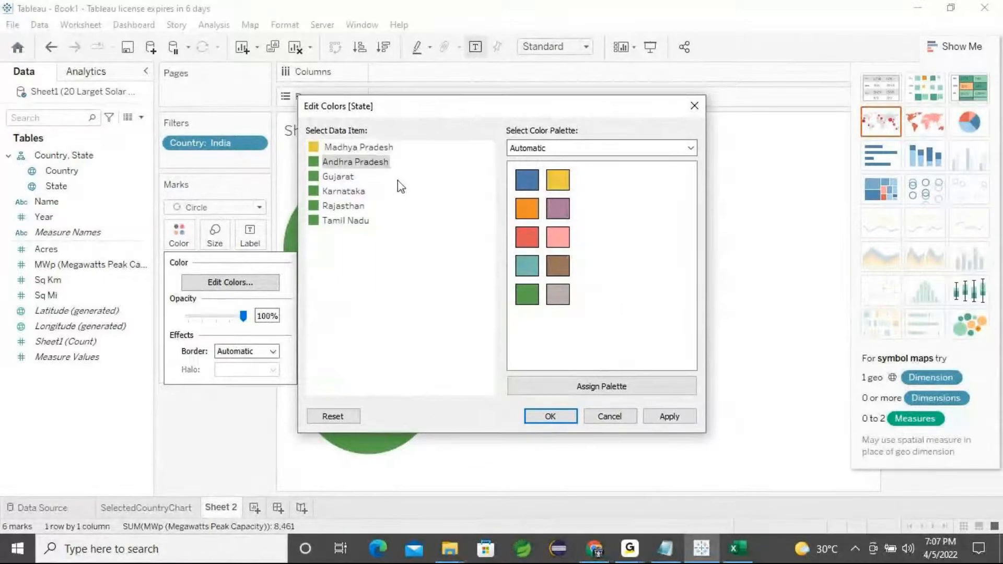
click(365, 176)
click(557, 208)
Assign gray to Karnataka and pink to Rajasthan in the State colors
click(345, 193)
click(558, 294)
click(343, 206)
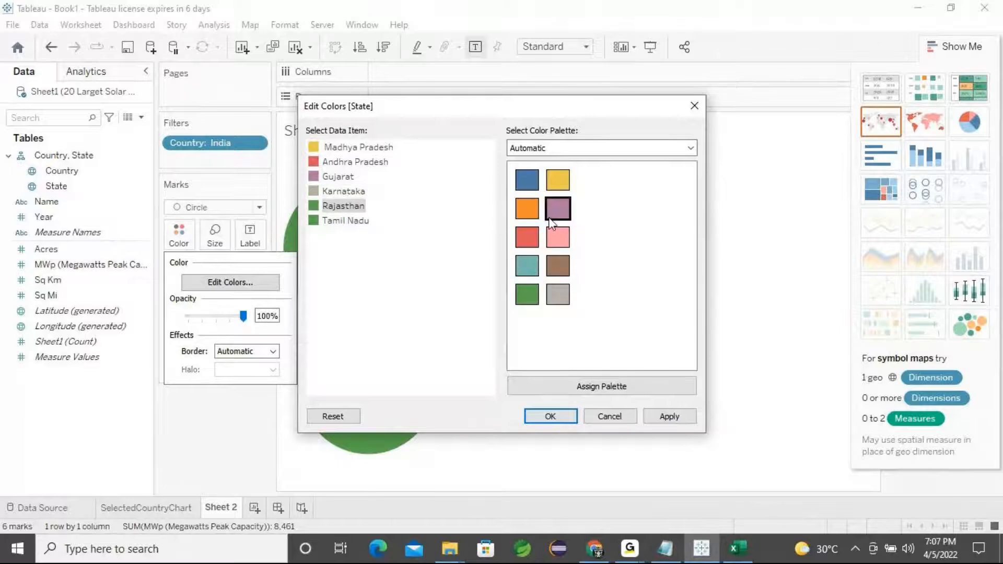
click(557, 237)
Preview the Blue-Teal palette for Tamil Nadu without picking a shade, and apply the edited State colors to the bubbles
click(348, 224)
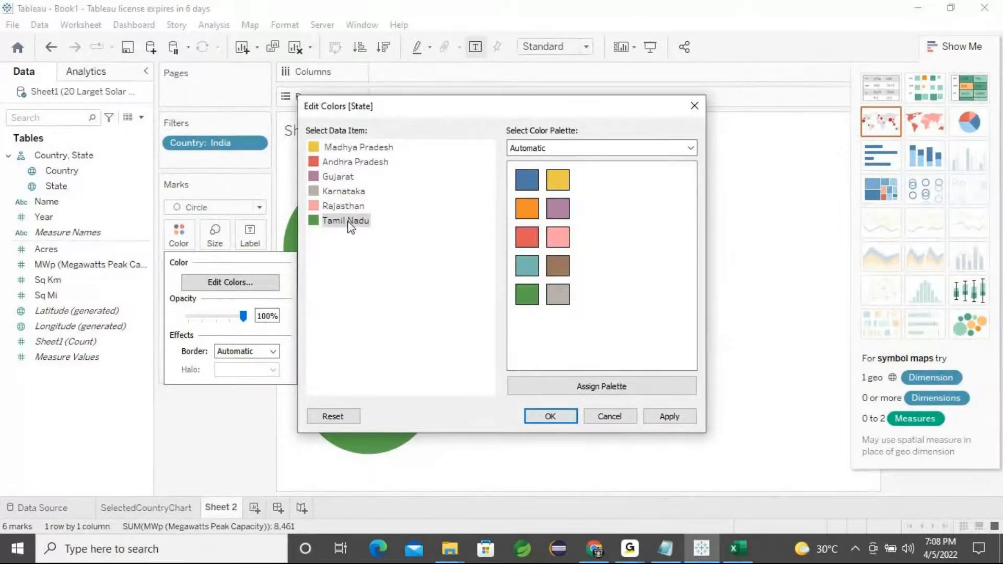
click(690, 148)
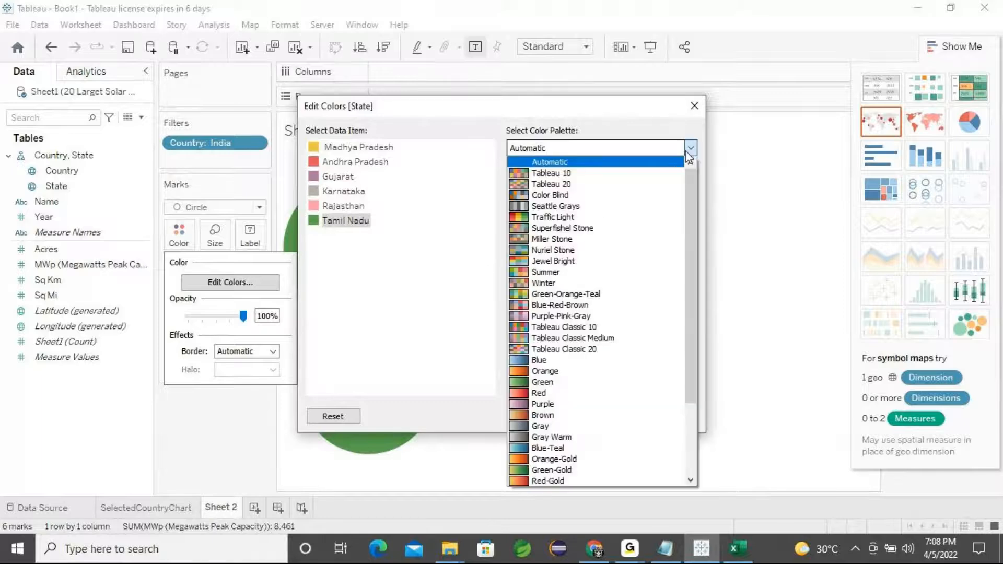
click(580, 448)
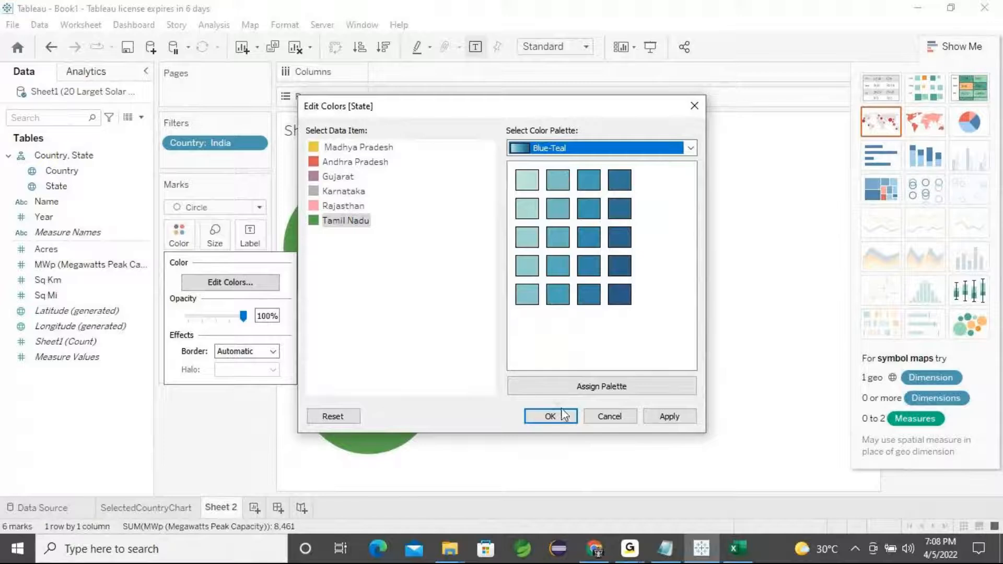
click(653, 420)
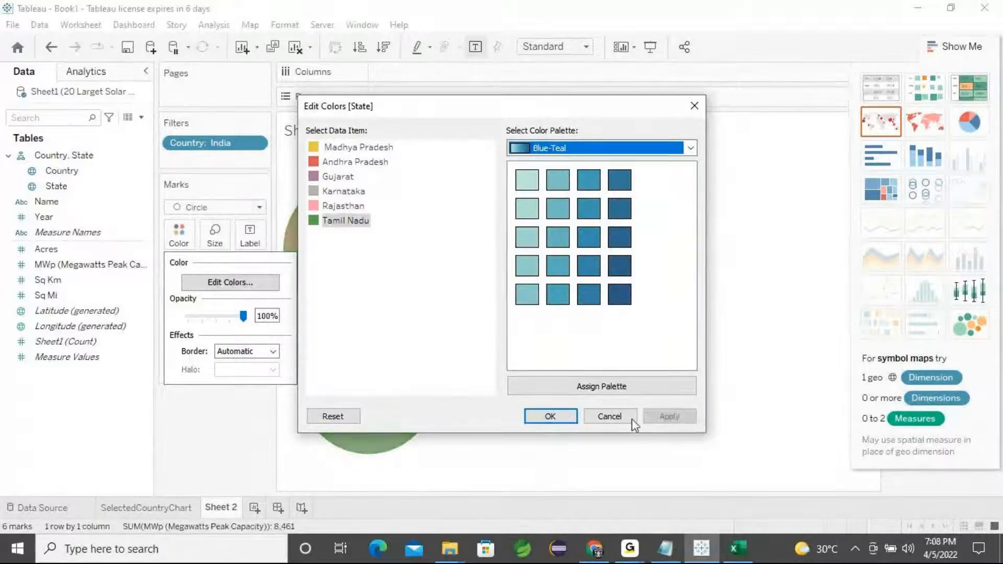
click(544, 418)
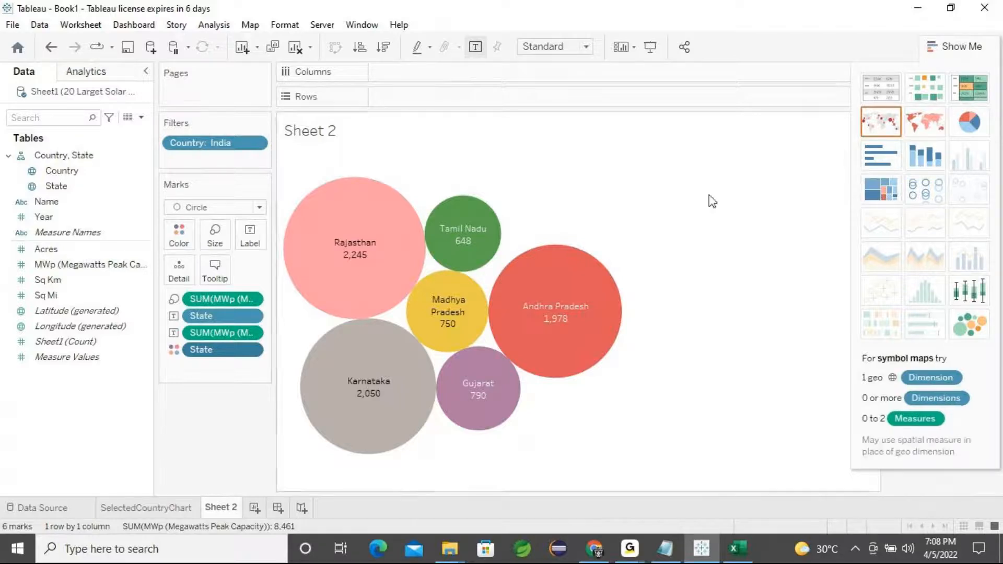
Review the SelectedCountryChart map, return to Sheet 2 and hide the bubble chart's title
click(150, 513)
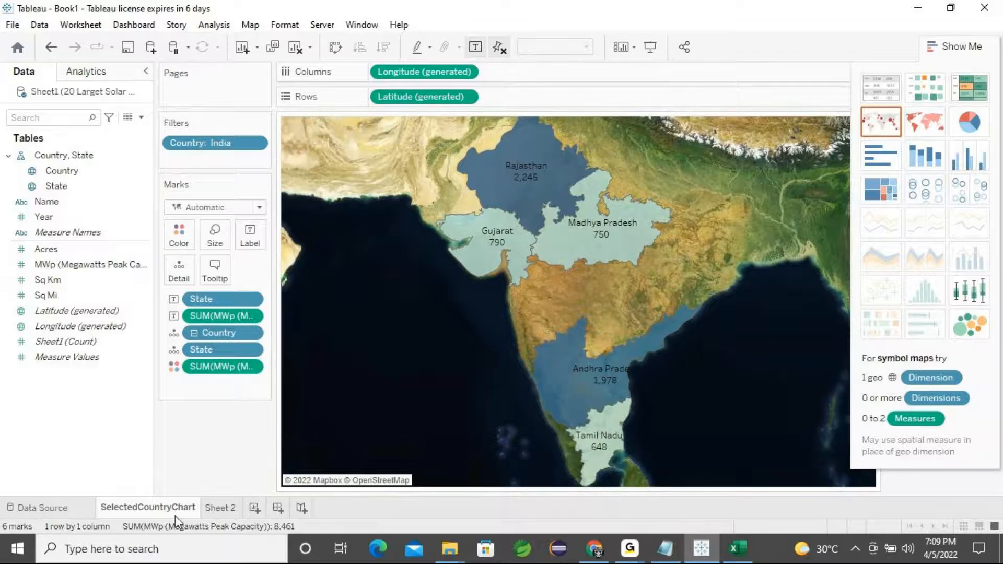
click(220, 507)
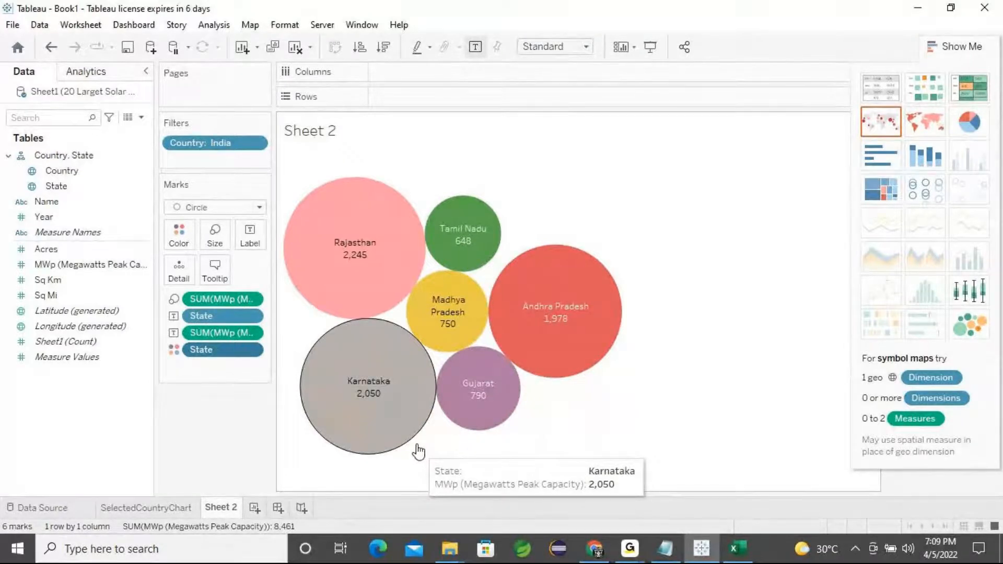
right_click(320, 137)
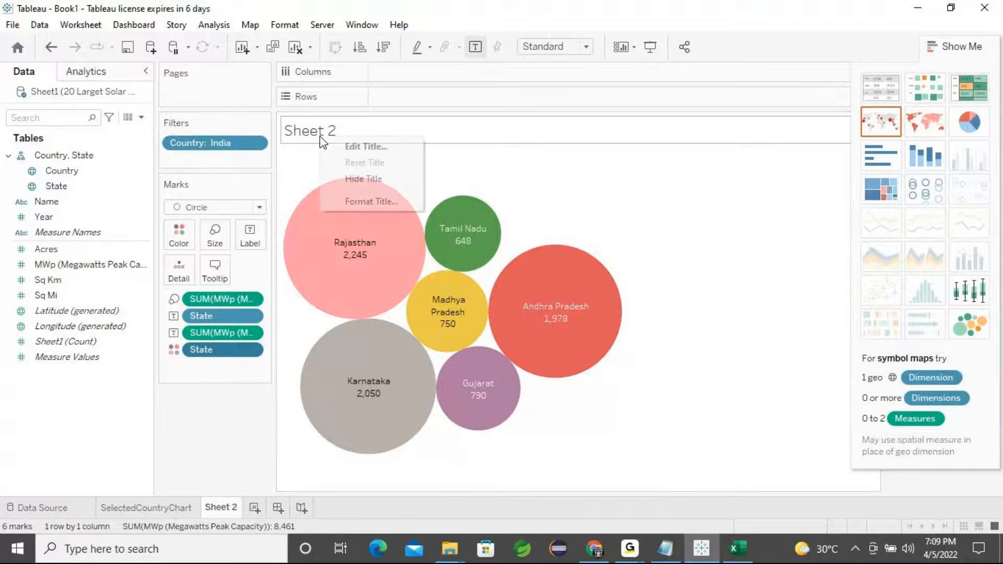
click(349, 180)
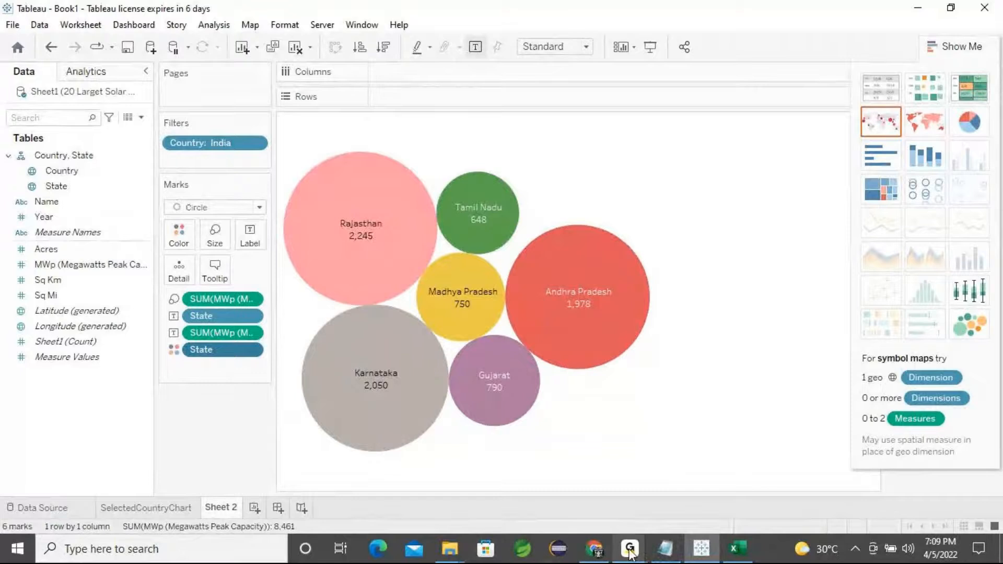
Rename Sheet 2 as PackedBubbleChart
mouse_move(629, 549)
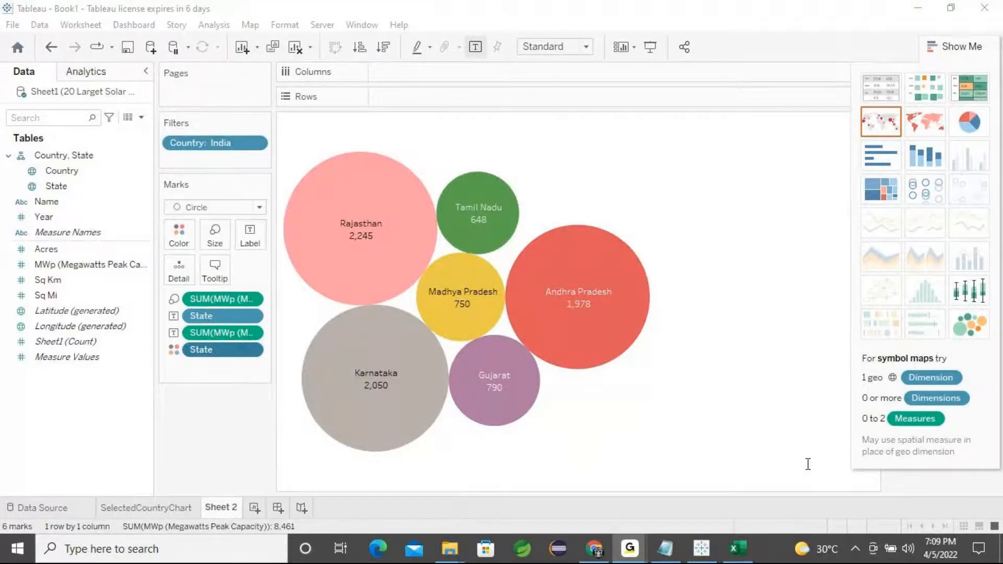
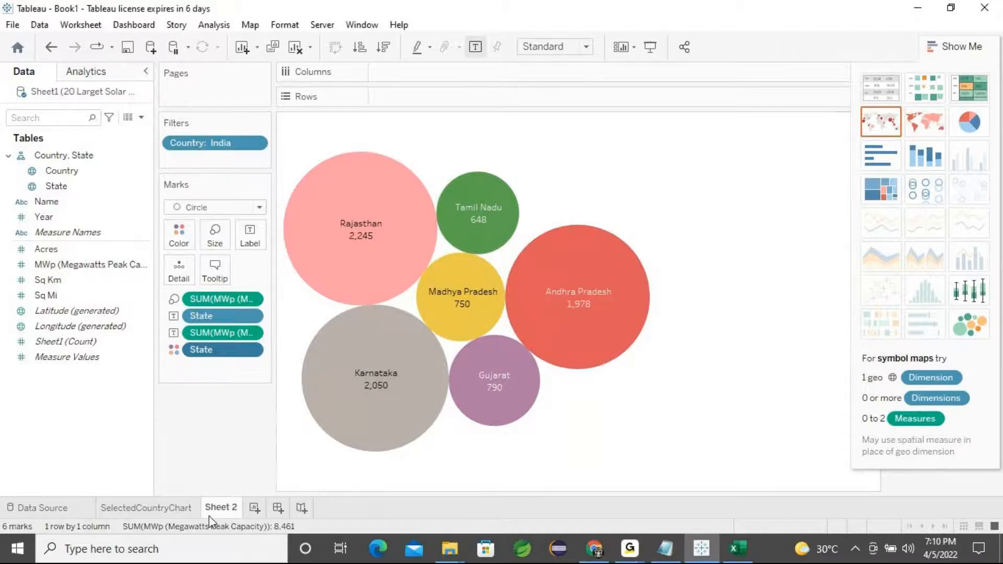
right_click(221, 507)
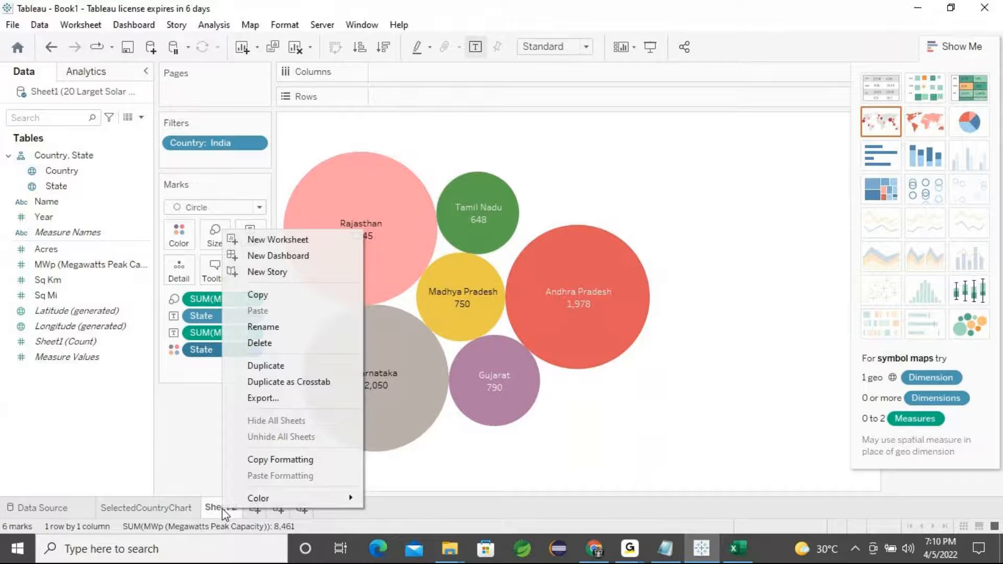
click(261, 326)
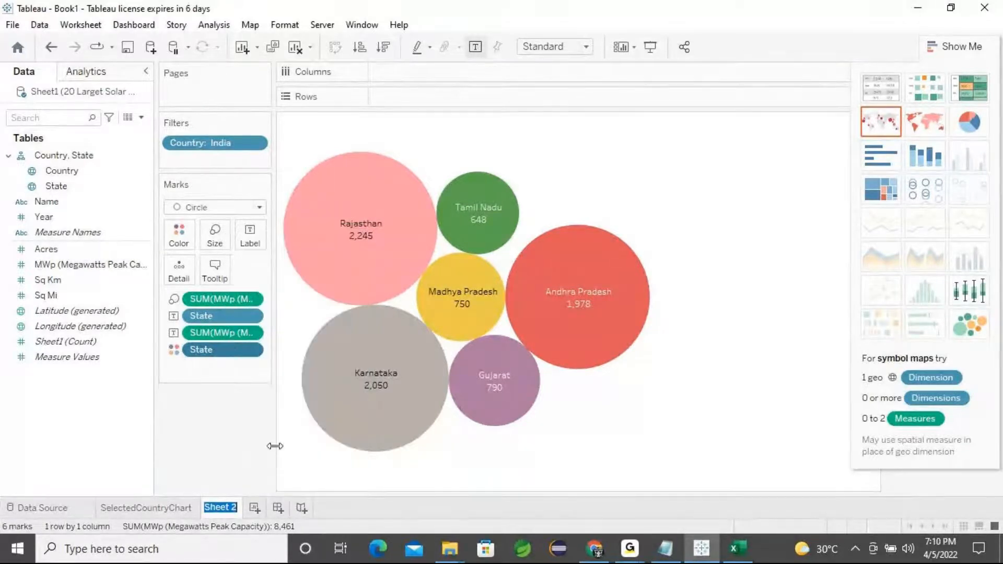
text(Packed)
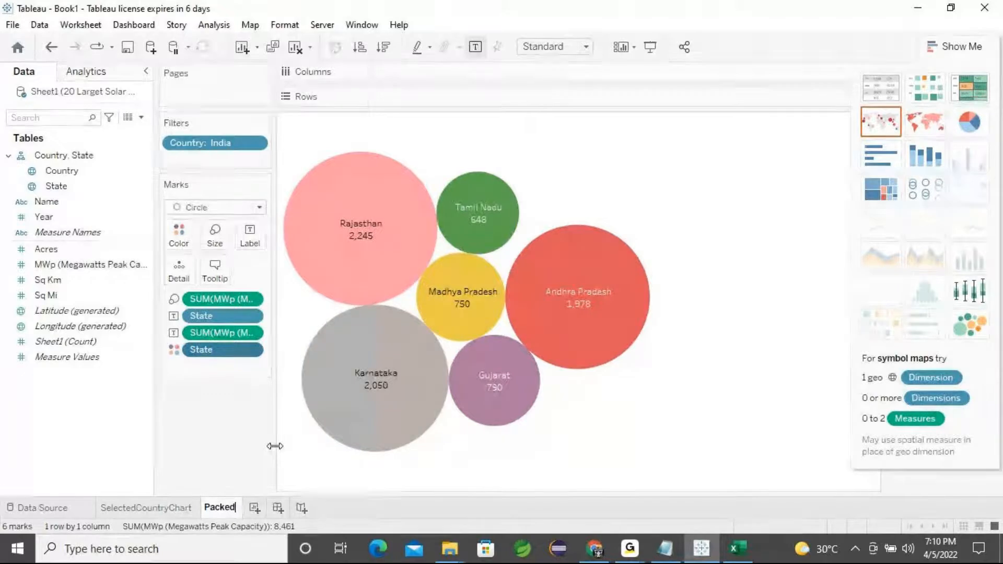
text(Bubble)
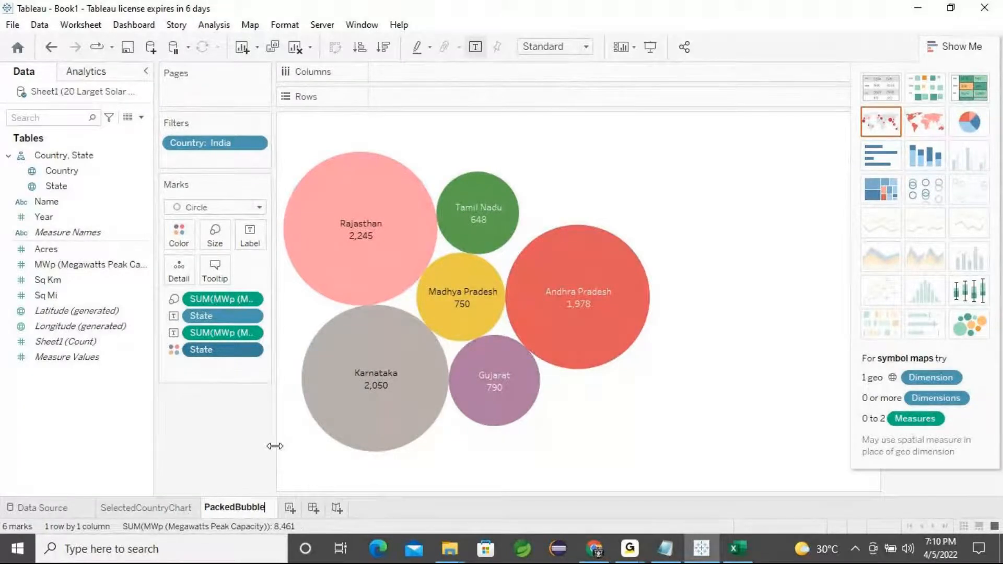
text(C)
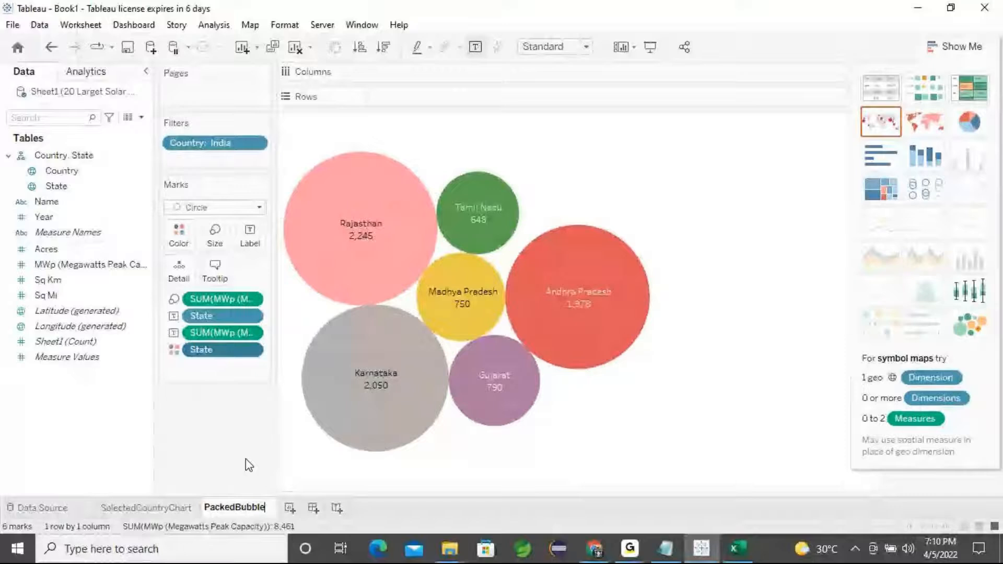
text(hart)
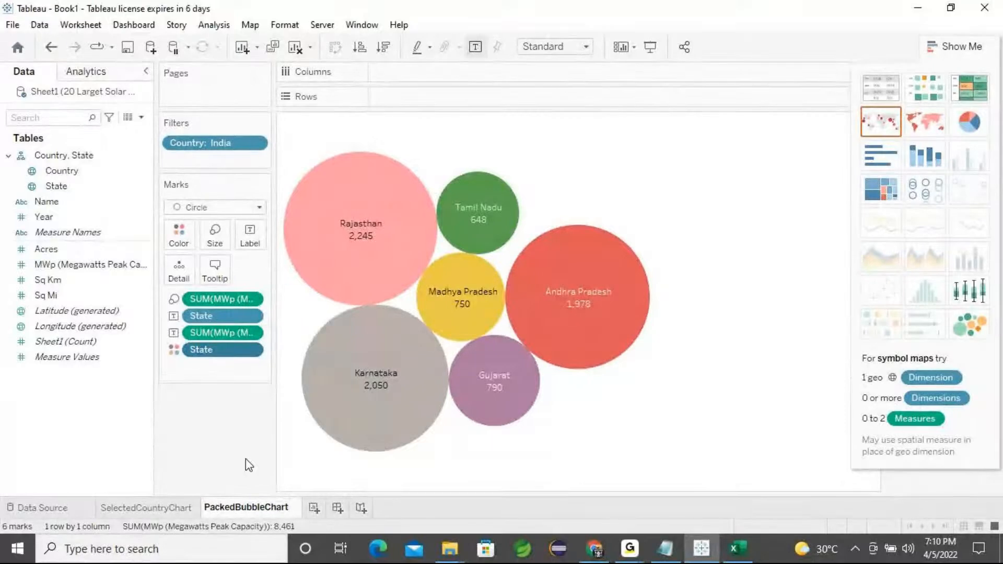
key(Return)
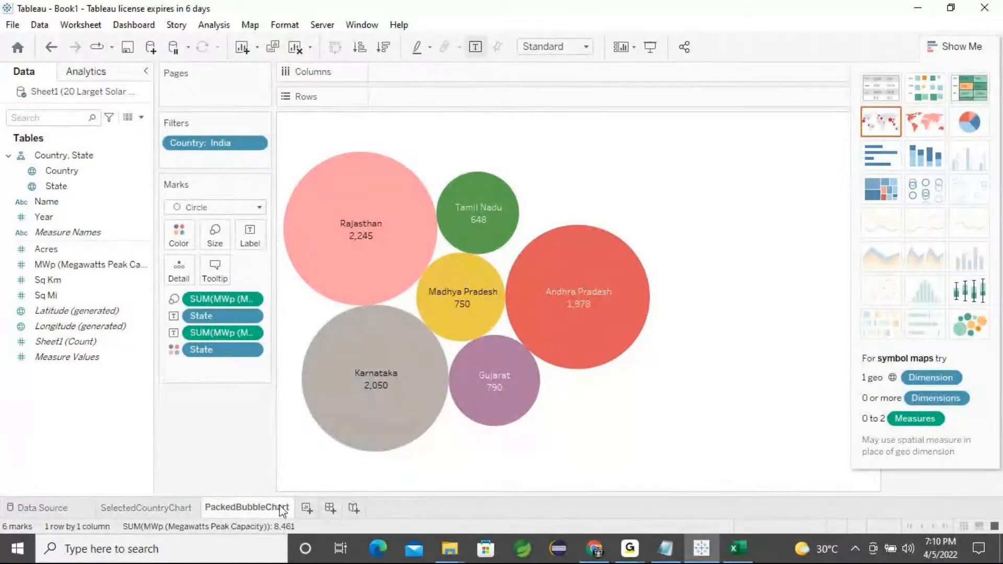
Add a new worksheet and filter it by Country, keeping only India
click(307, 510)
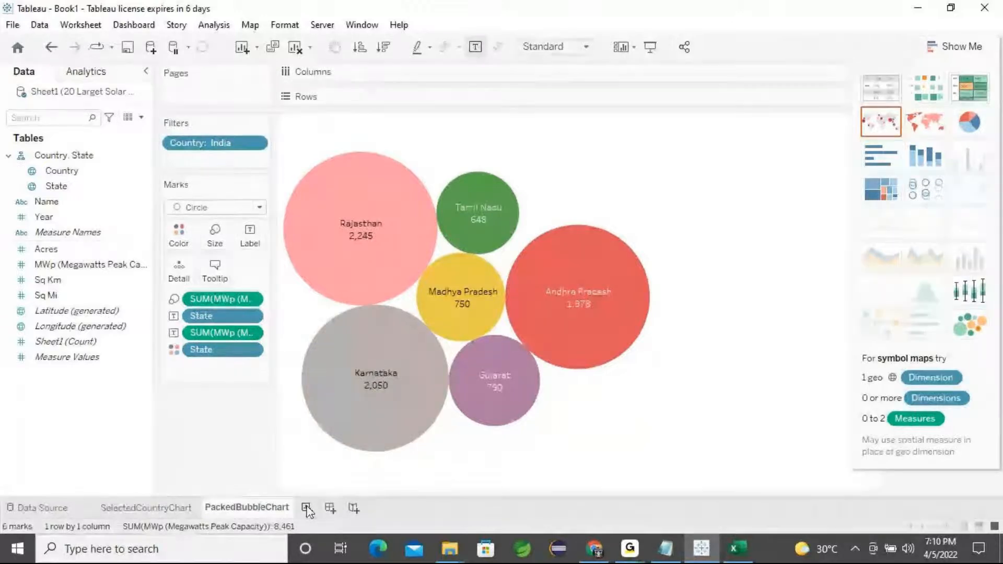
click(68, 232)
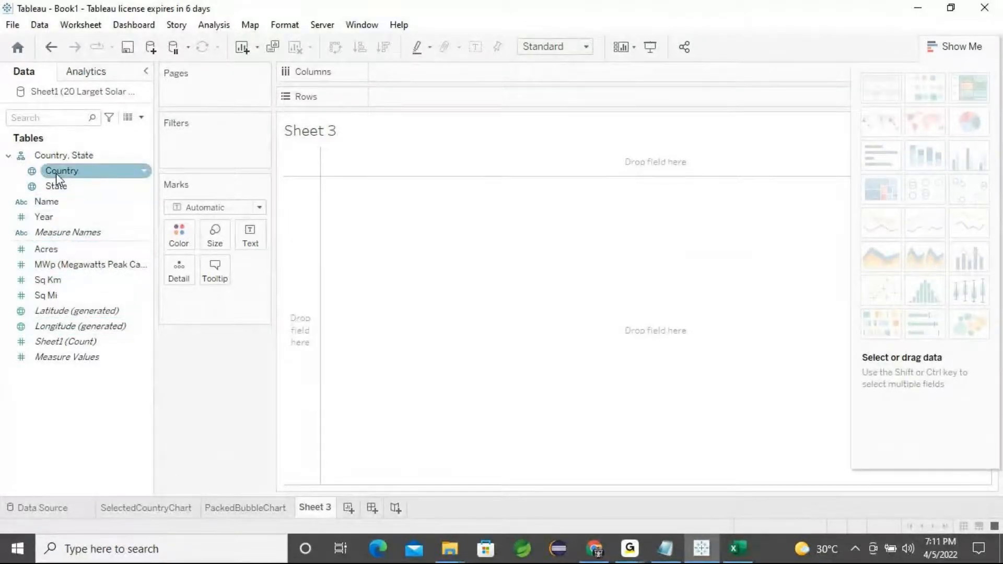
drag(55, 173, 181, 140)
click(363, 191)
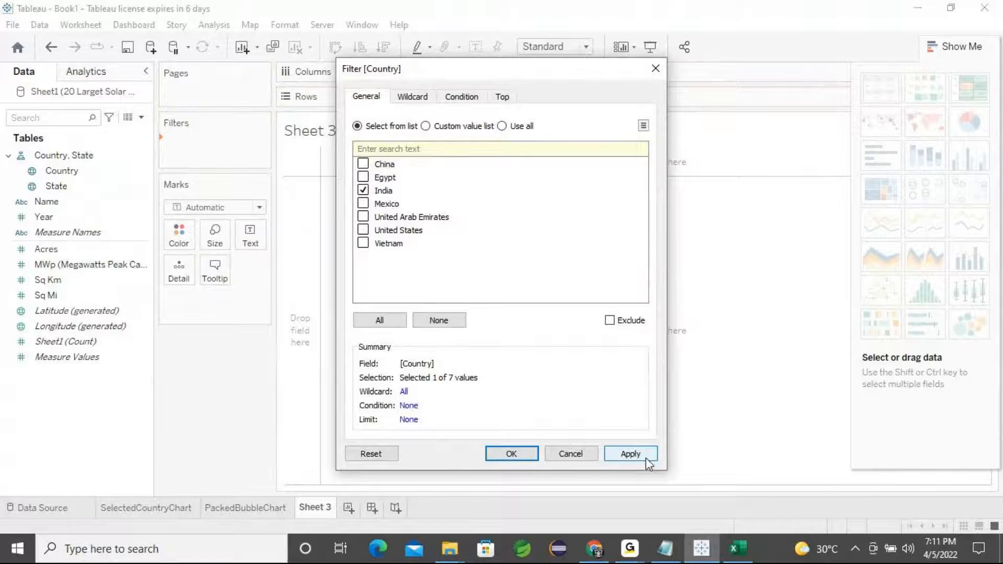
click(630, 454)
click(512, 453)
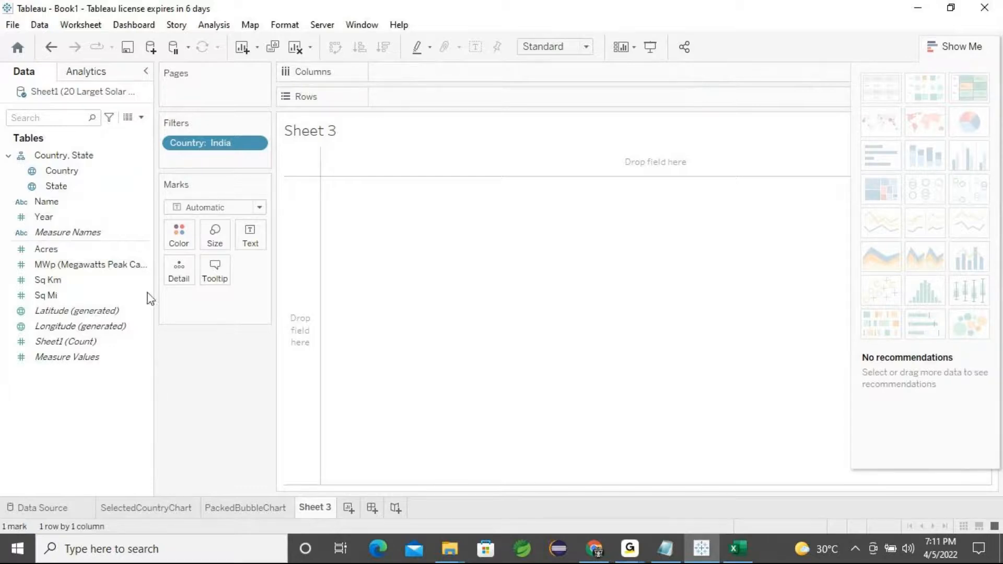
Build a text table listing each plant Name in rows with its summed Sq Km
click(89, 204)
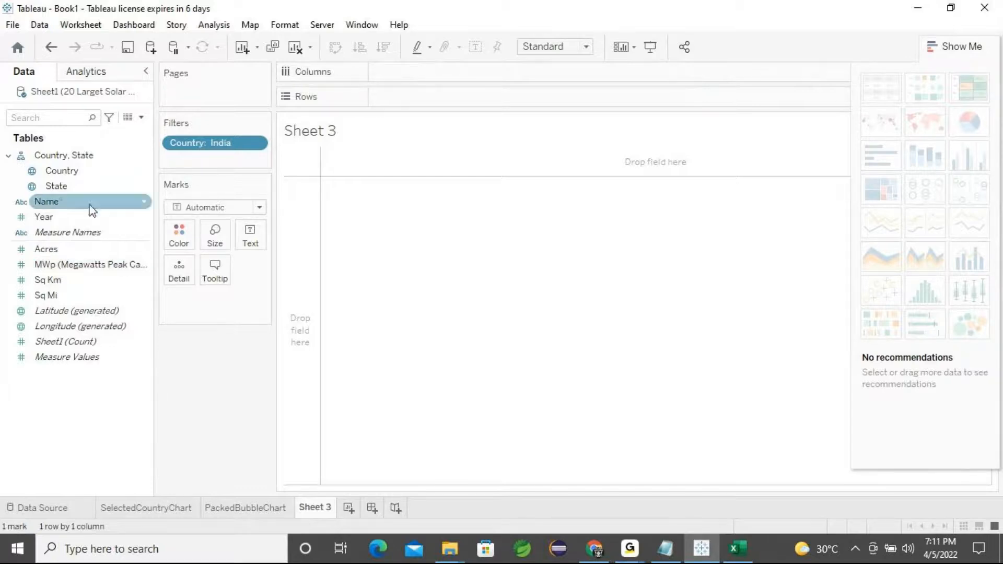
double_click(53, 205)
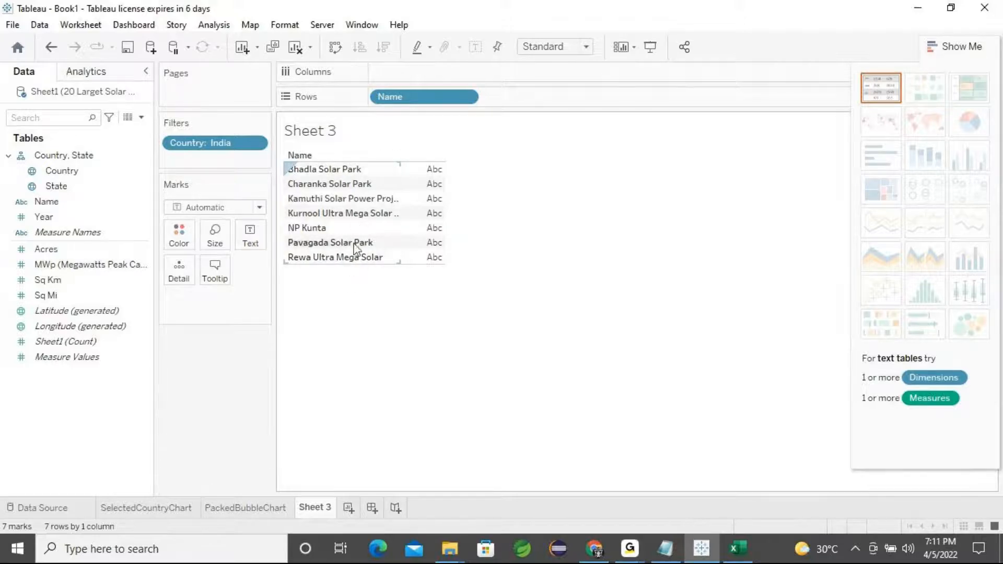
drag(217, 142, 16, 269)
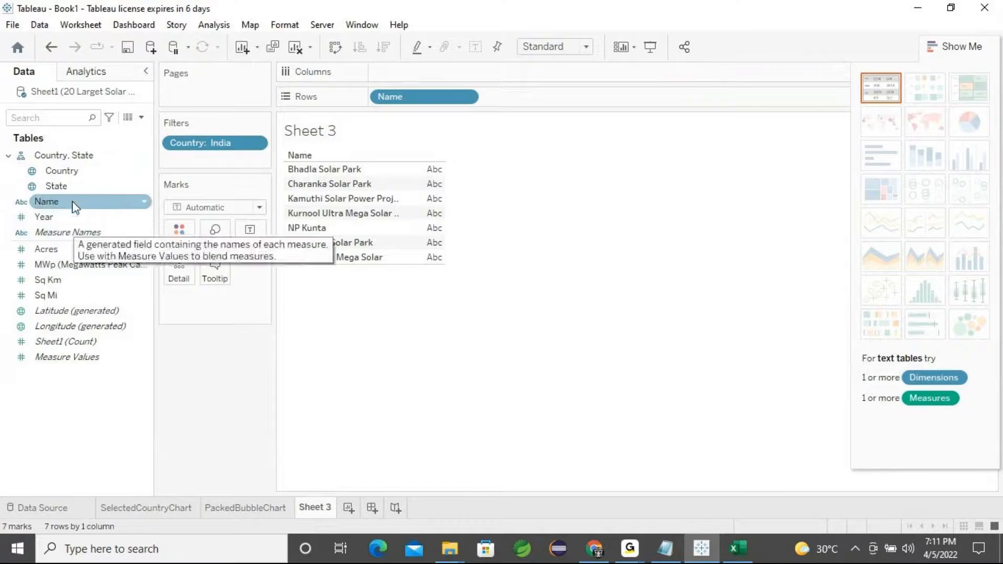
double_click(53, 286)
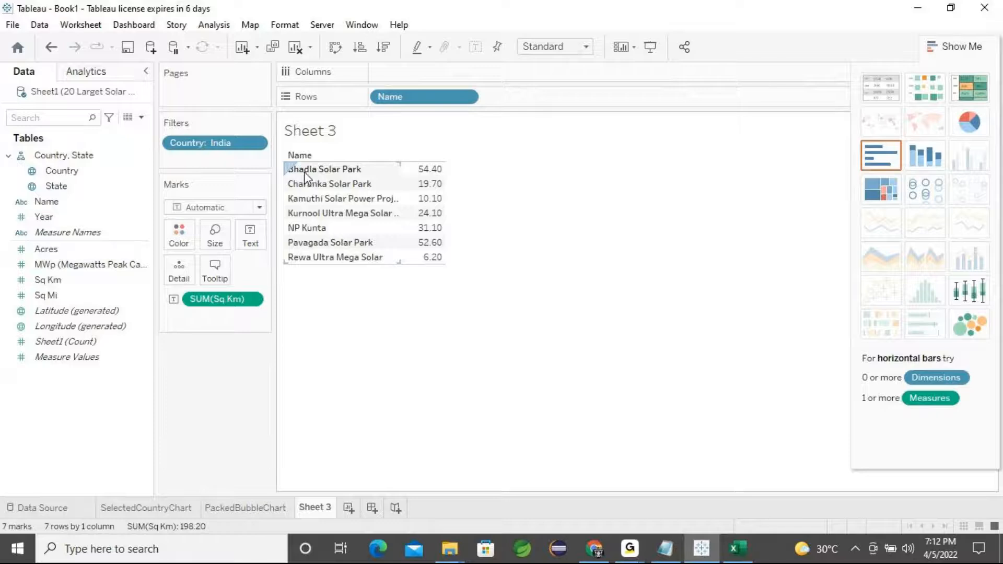
Try the descending alphabetical sort on the park names, then return them to their original order
mouse_move(423, 180)
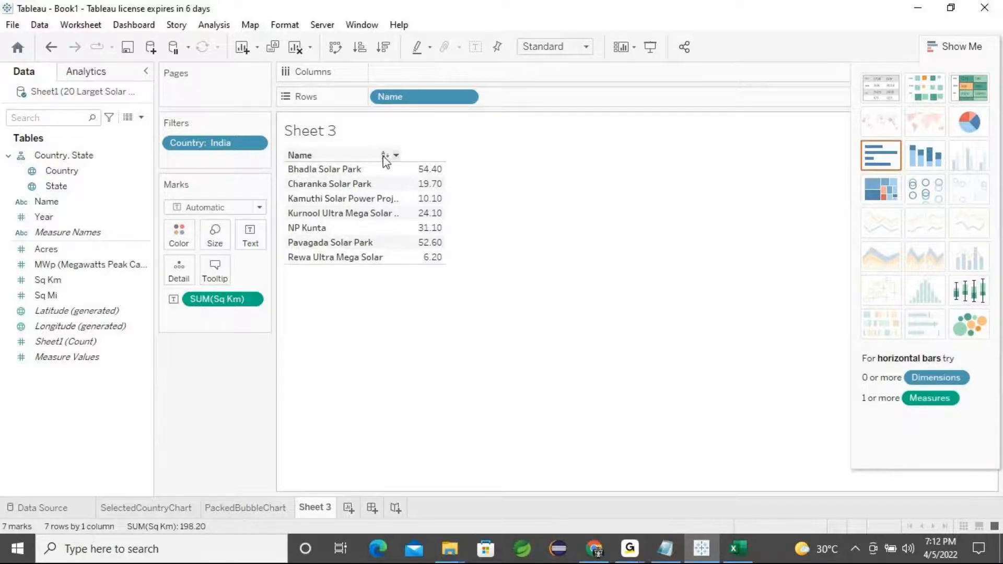
click(396, 156)
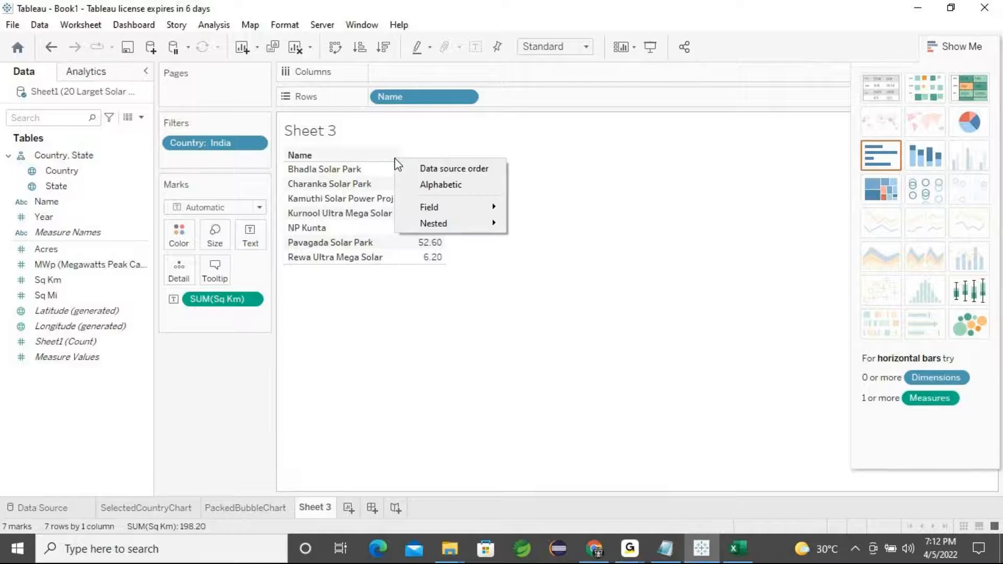
key(Escape)
click(384, 156)
click(385, 156)
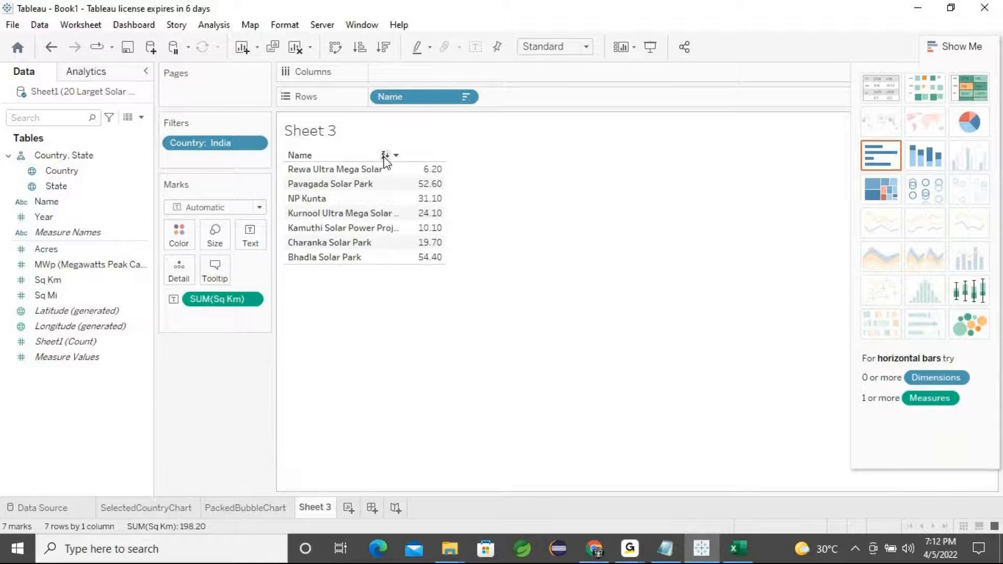
click(384, 157)
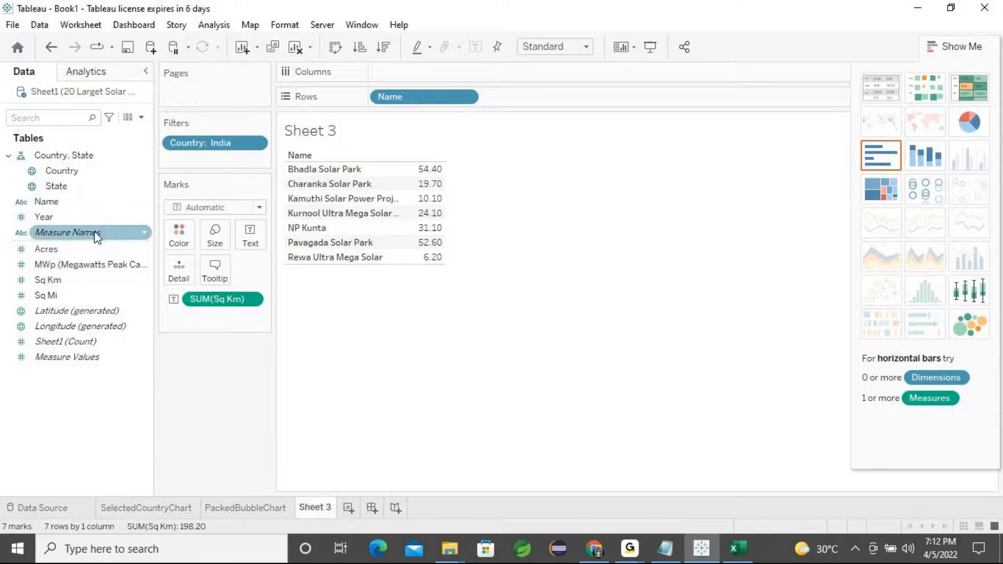
Add a second Name field to Rows and convert it to a Count measure
click(58, 222)
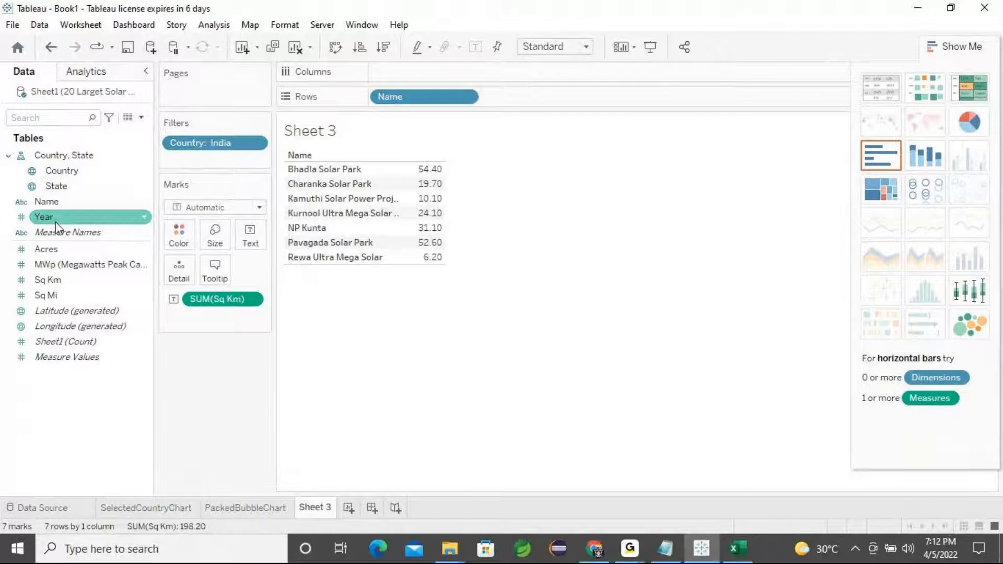
click(57, 208)
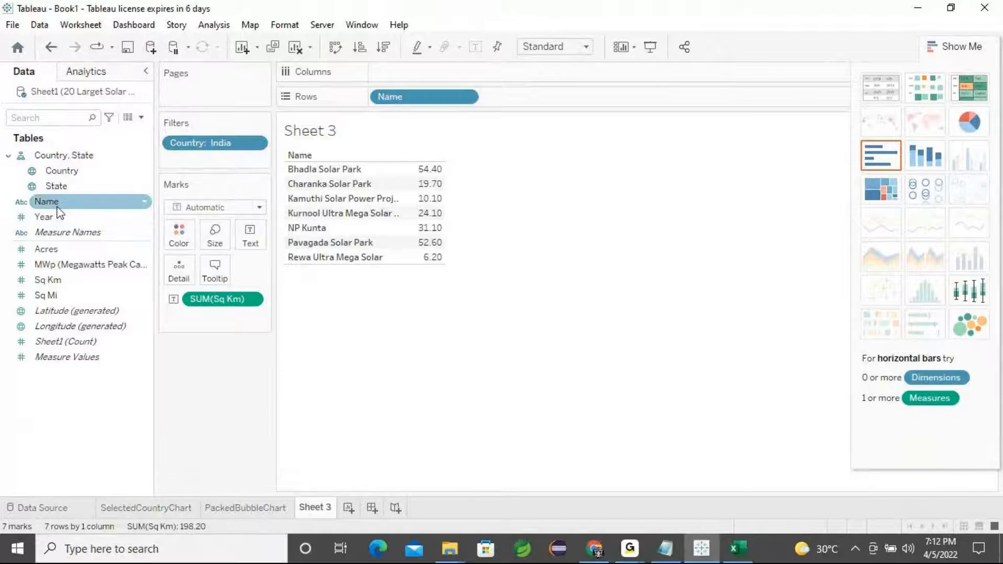
drag(63, 211, 546, 102)
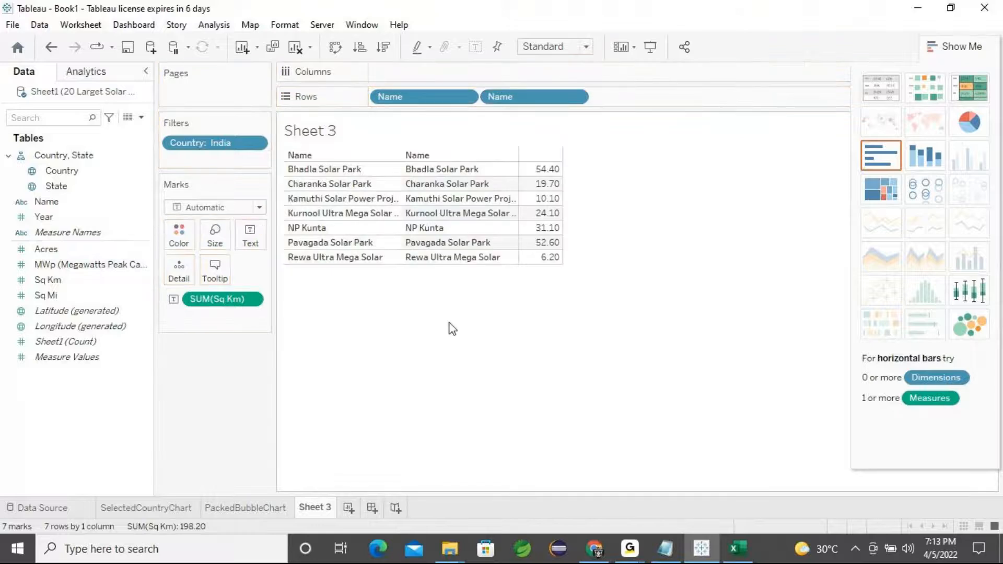
click(575, 98)
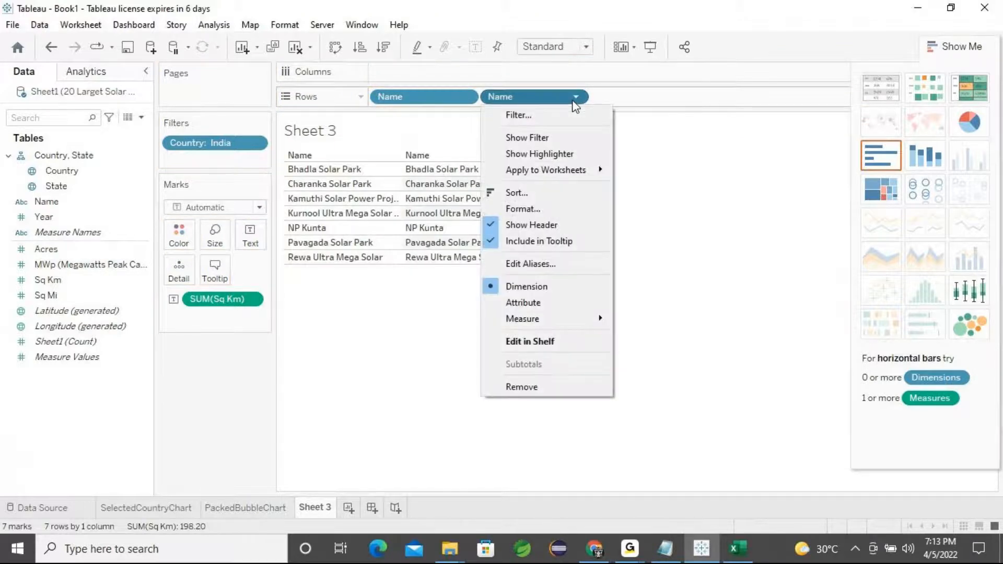
mouse_move(539, 325)
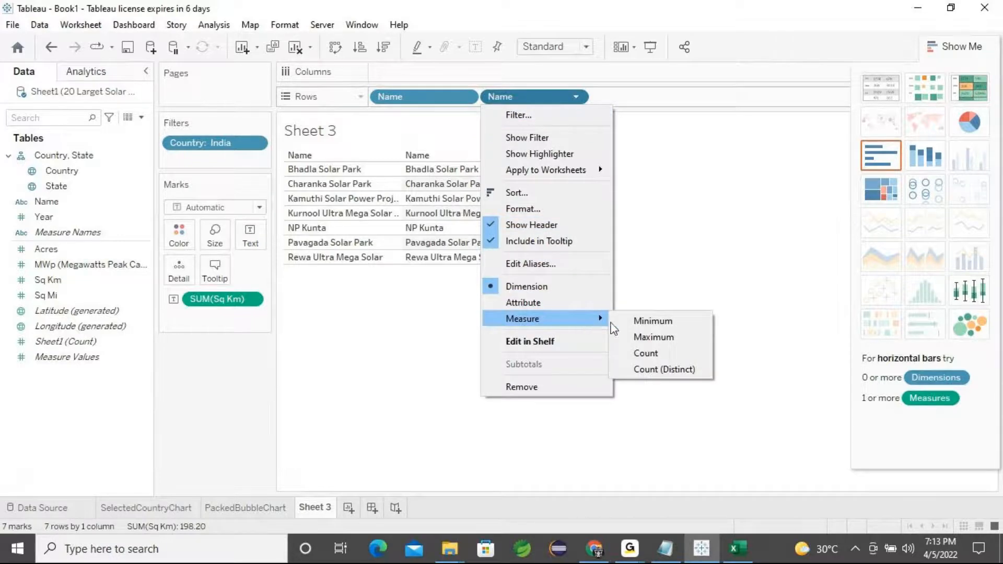
click(646, 354)
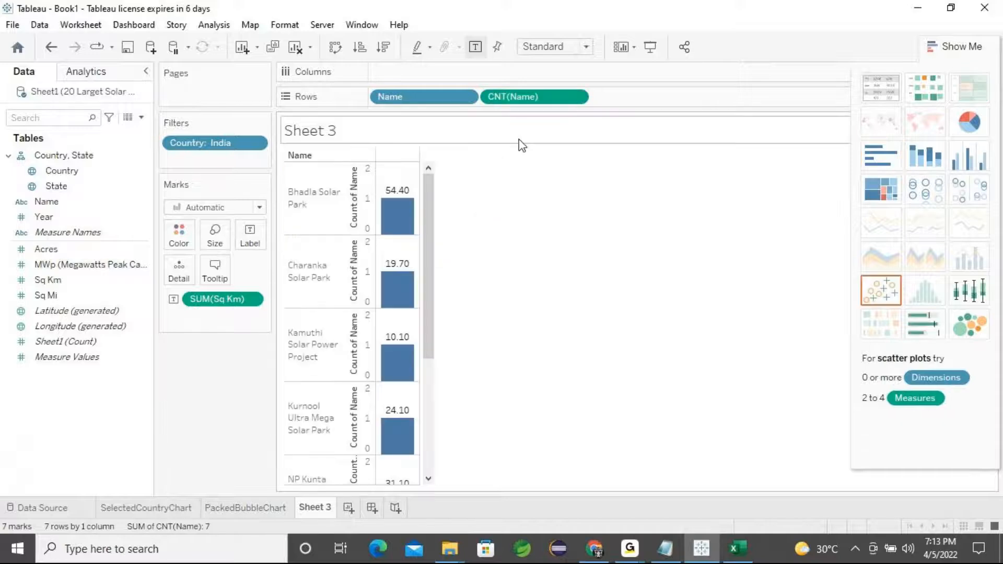
Remove the original Name dimension from Rows and display the name count and Sq Km sum as a text table
drag(410, 102, 203, 419)
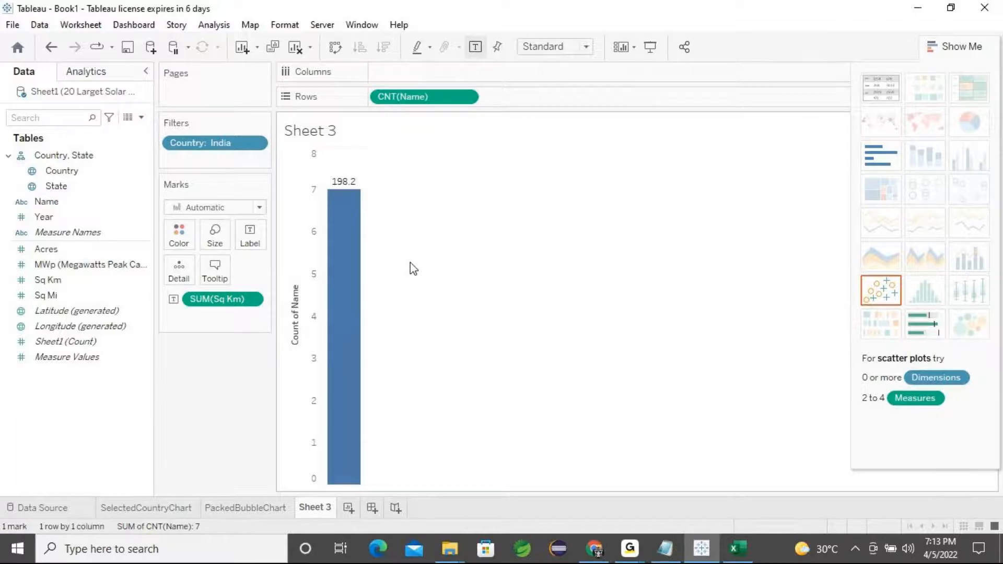
click(881, 86)
mouse_move(361, 178)
mouse_move(385, 166)
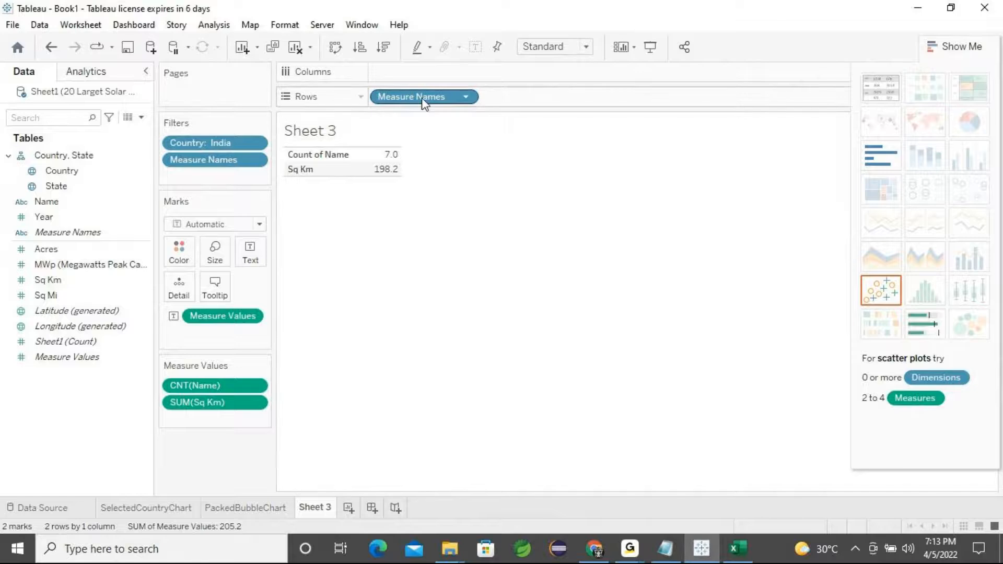
Clear Sheet 3 by removing Measure Names, both measure values and the Country filter
drag(424, 100, 385, 203)
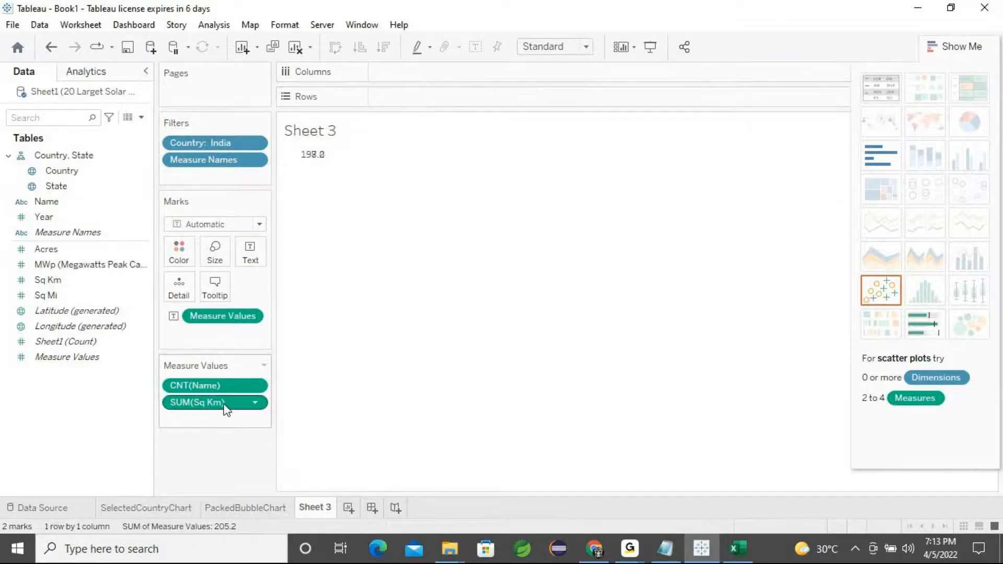
drag(226, 410, 228, 385)
drag(224, 299, 217, 417)
drag(228, 147, 320, 517)
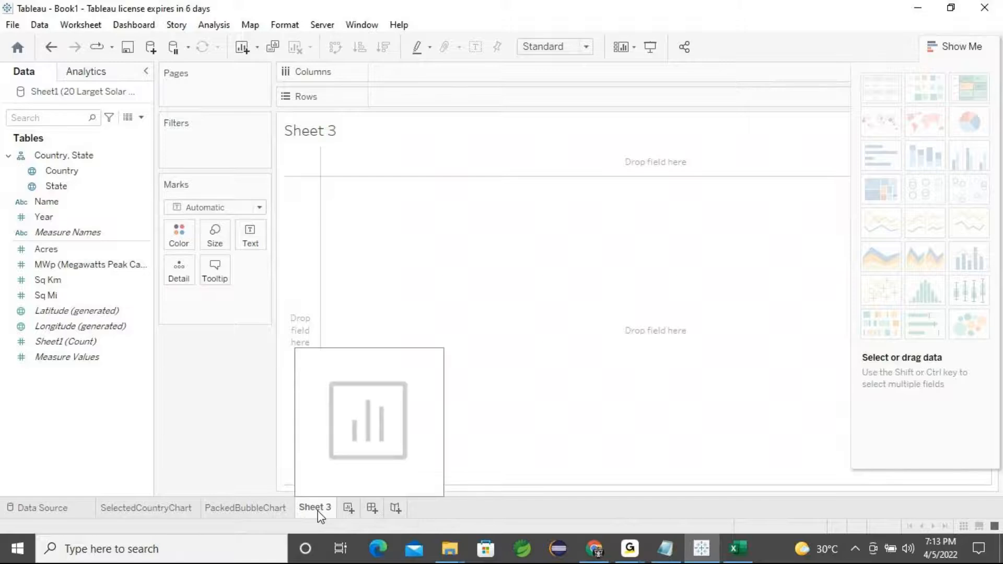
Rename Sheet 3 as TotalNumberOfParksinIndia
right_click(321, 517)
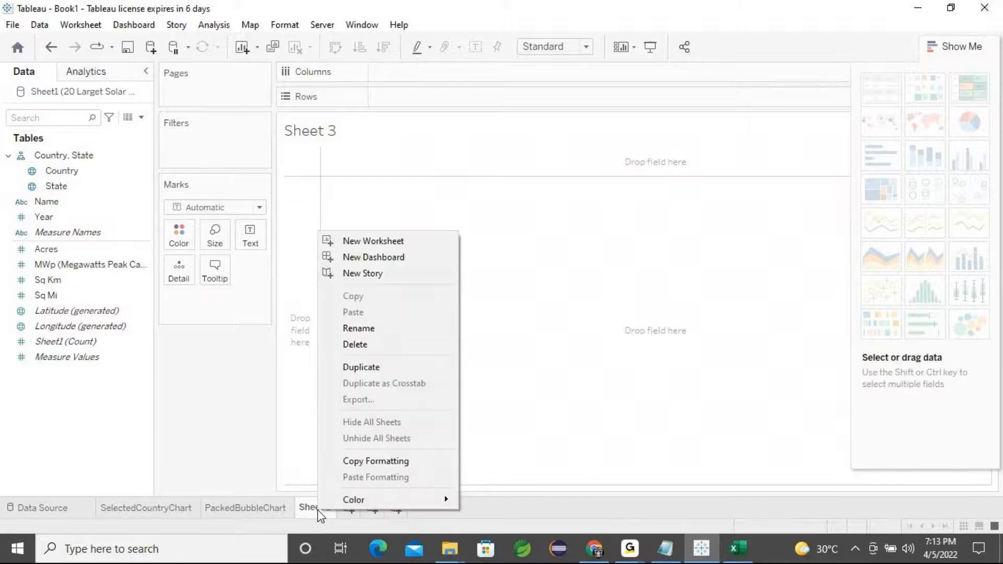
click(377, 333)
text(T)
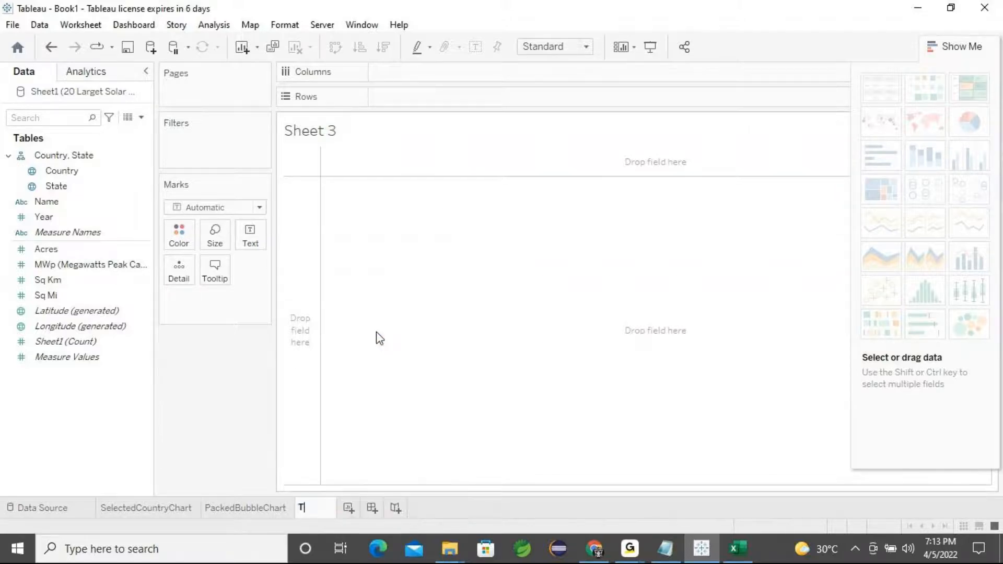
text(ttalNumberOf)
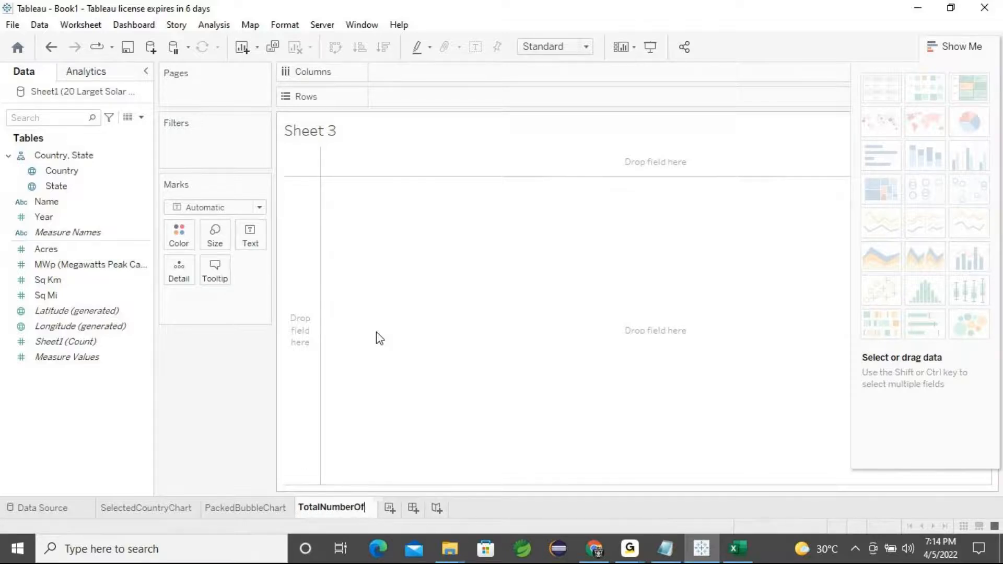
text(ParksinIndia)
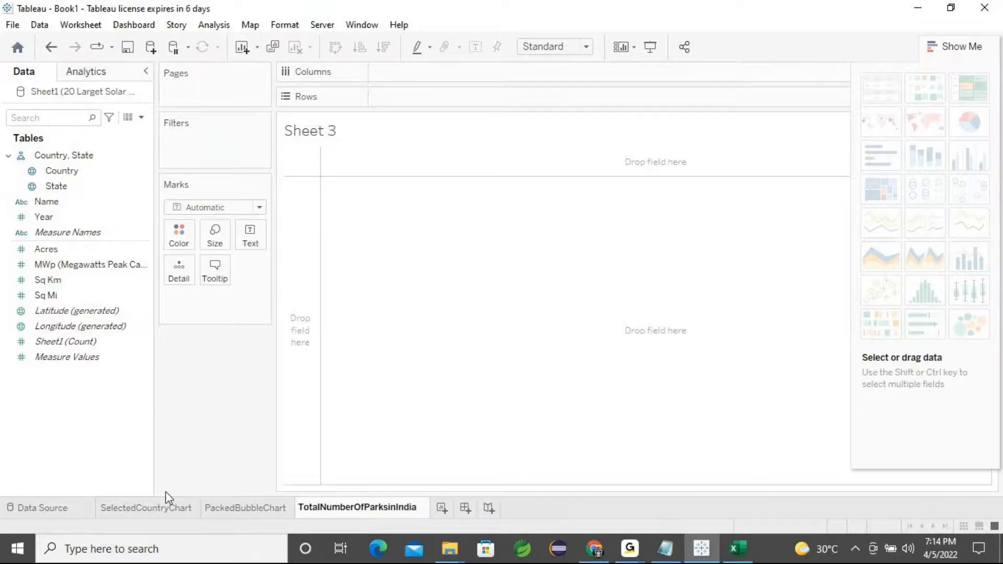
key(Return)
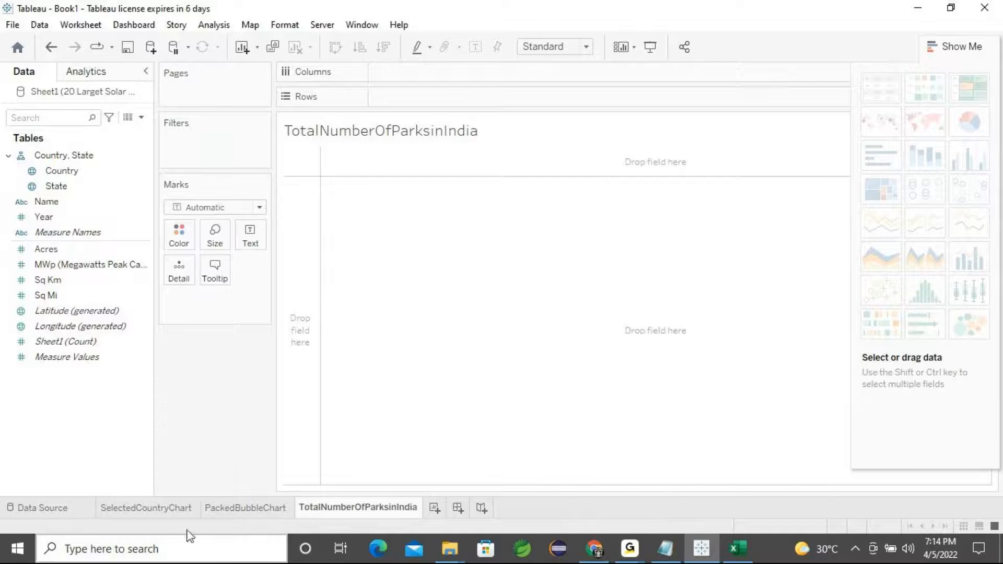
Review the SelectedCountryChart and PackedBubbleChart sheets, then return to TotalNumberOfParksinIndia
mouse_move(153, 516)
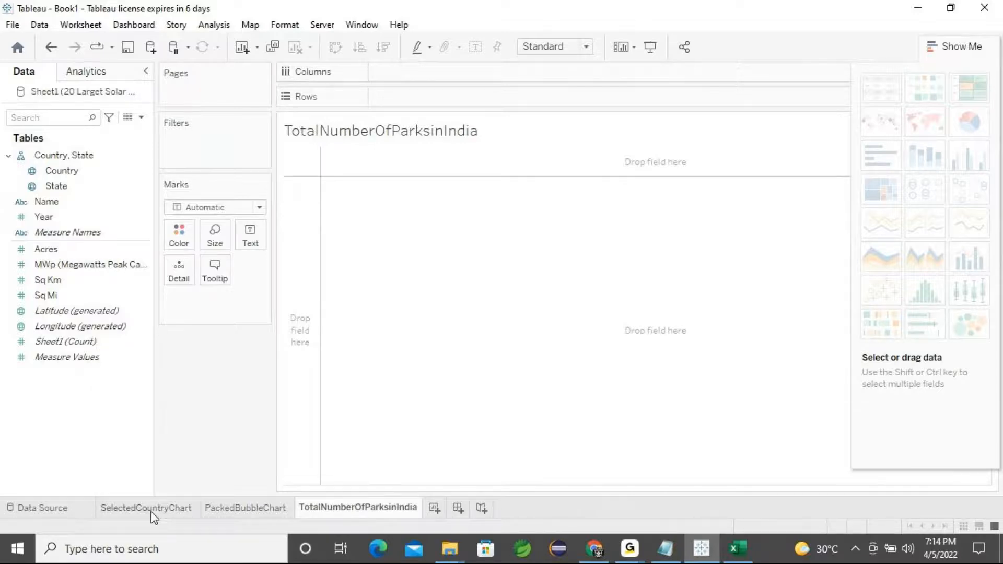
click(154, 516)
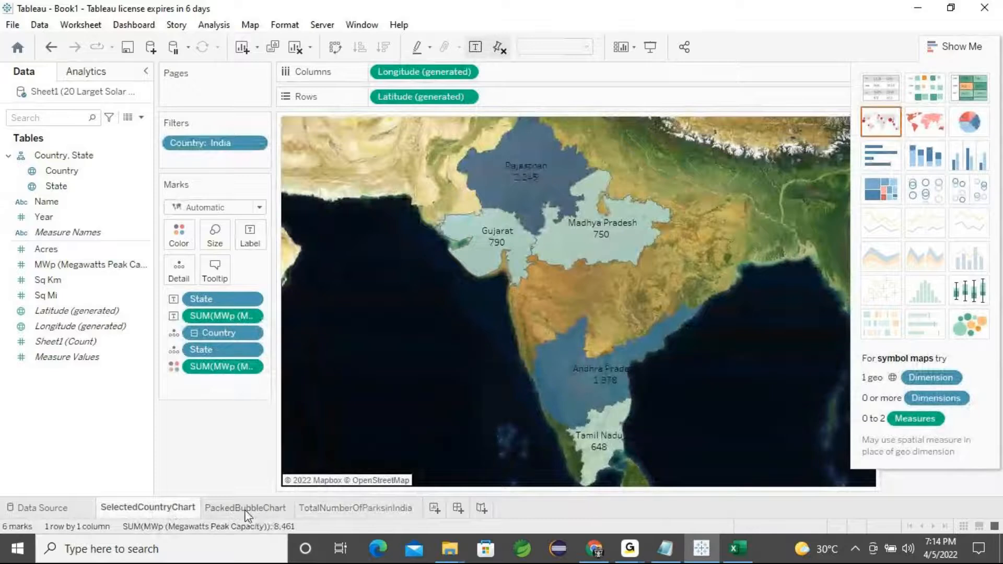
click(248, 516)
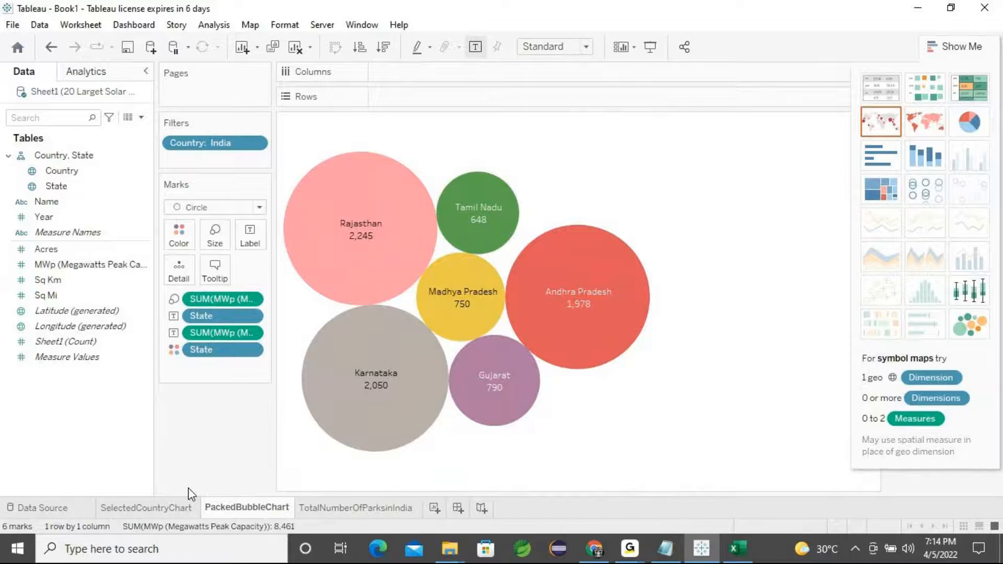
click(346, 510)
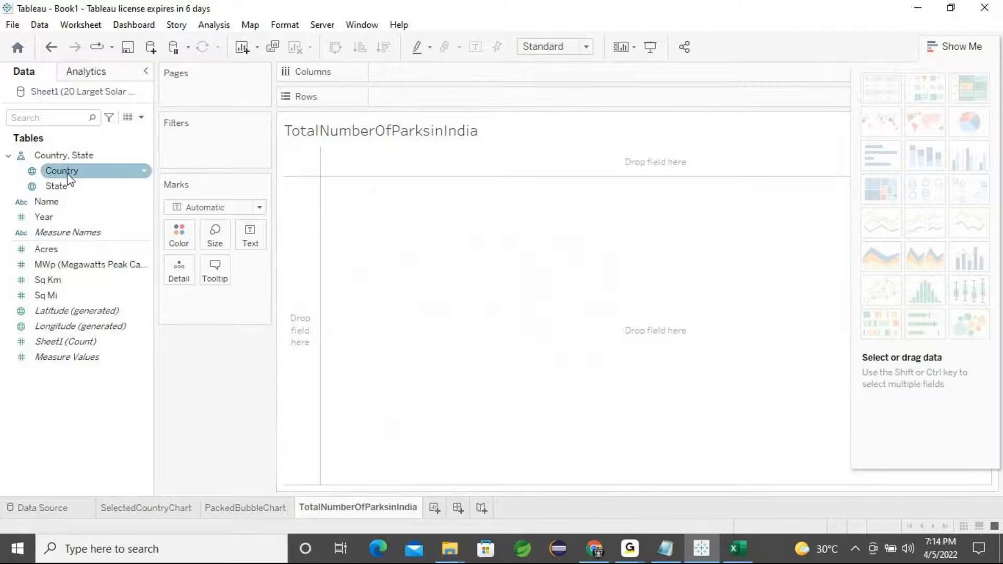
Filter the TotalNumberOfParksinIndia sheet by Country so that only India is included
drag(69, 181, 194, 147)
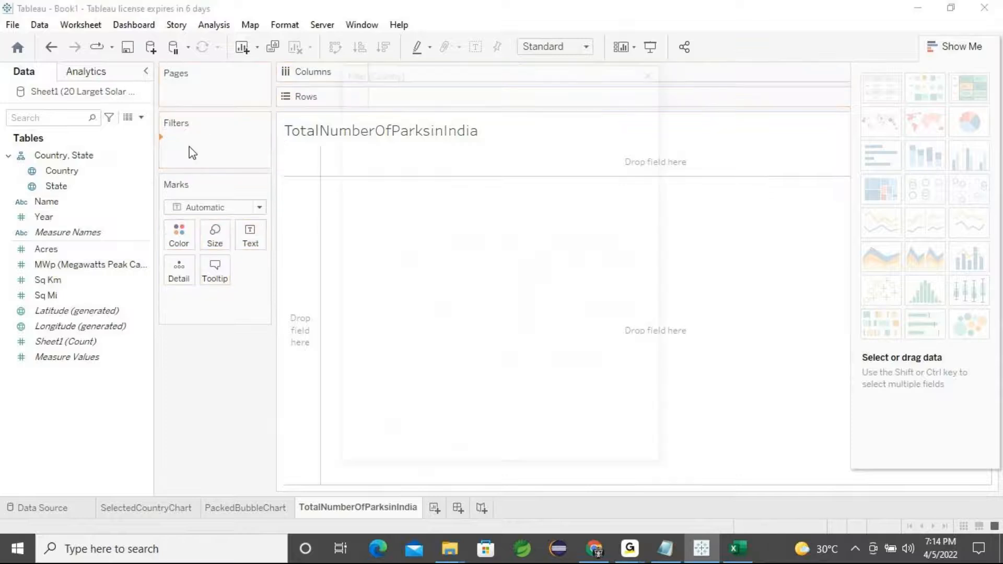
click(363, 190)
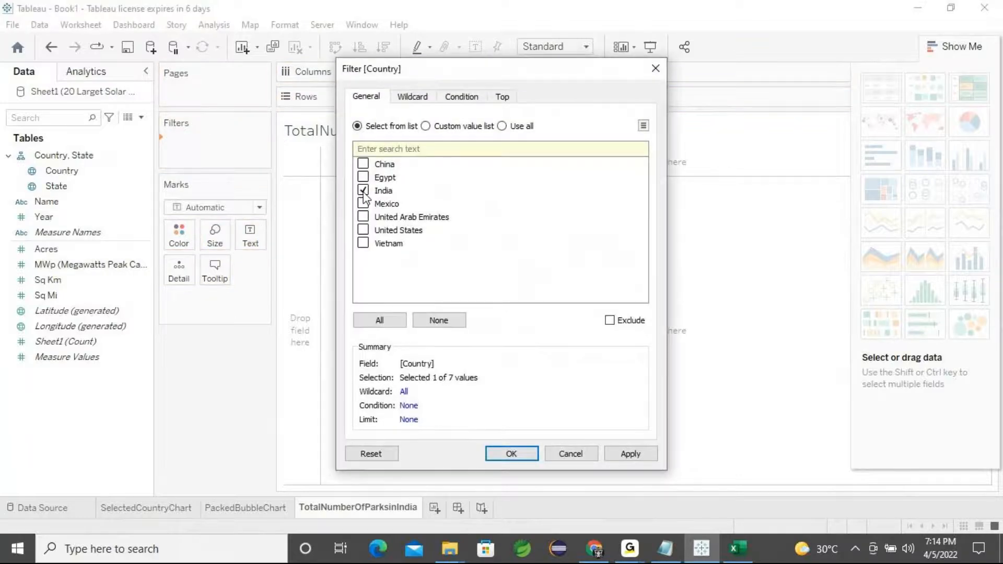
click(632, 453)
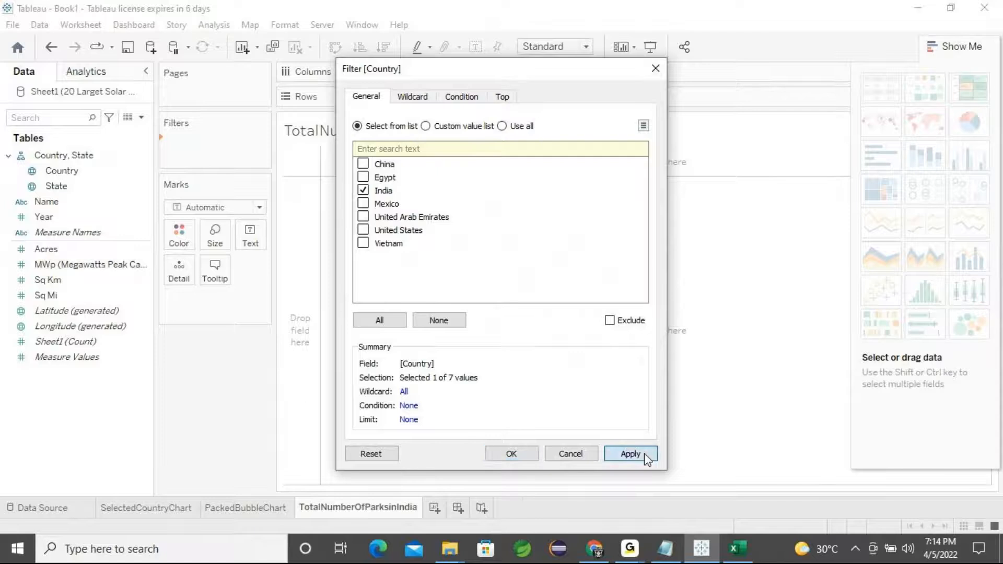
click(512, 453)
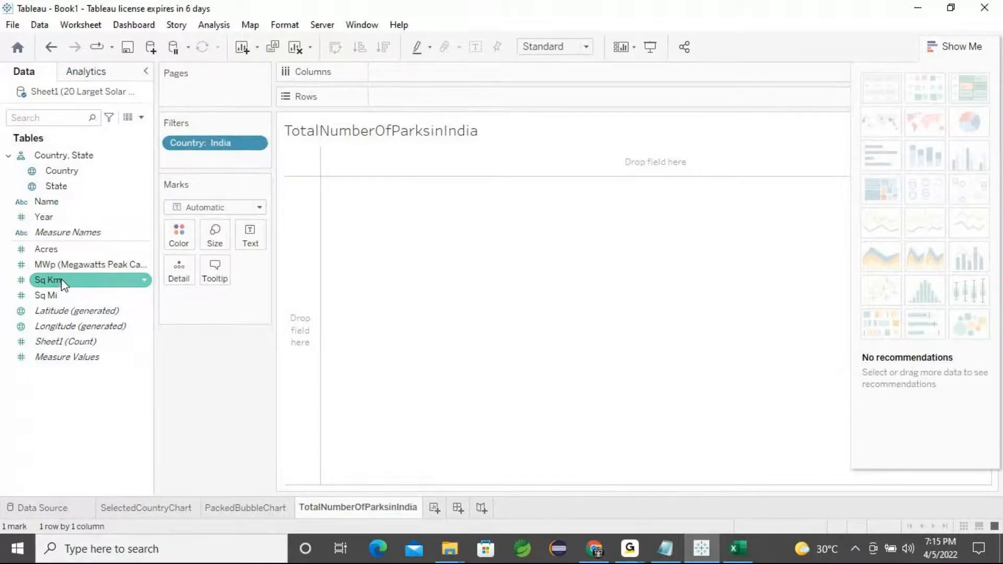
Plot the sum of MWp (Megawatts Peak Capacity) on Rows as a bar
double_click(88, 266)
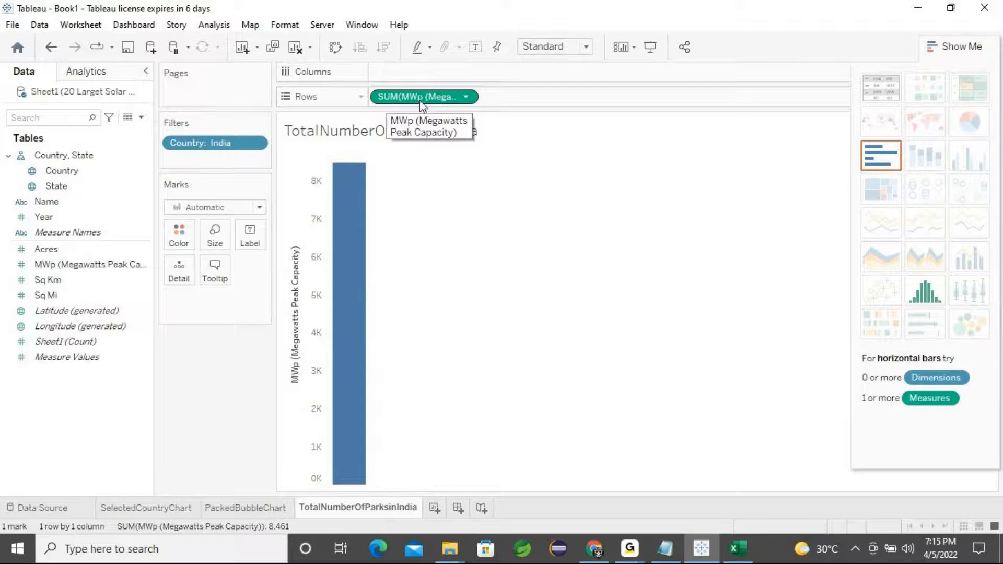
mouse_move(349, 195)
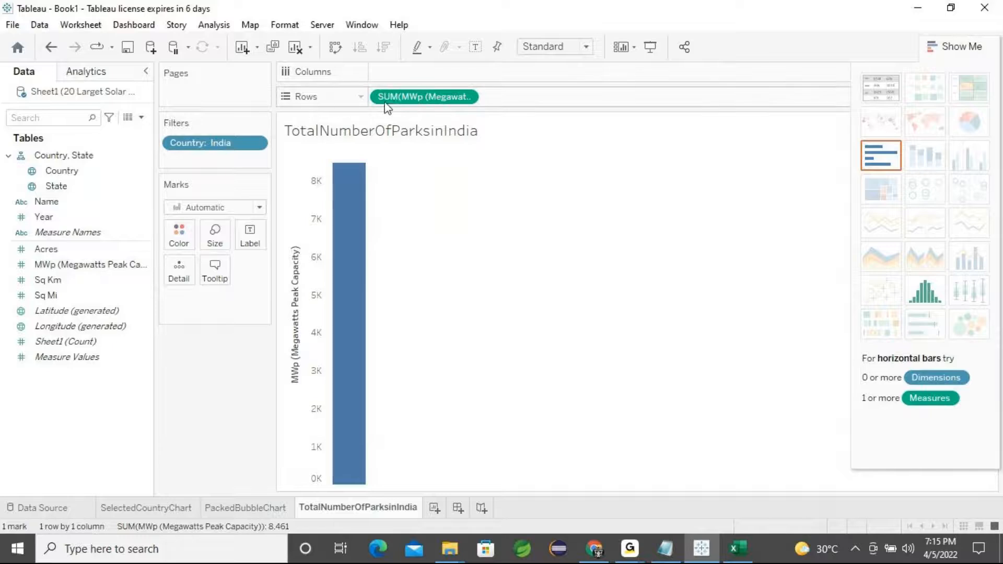
mouse_move(348, 252)
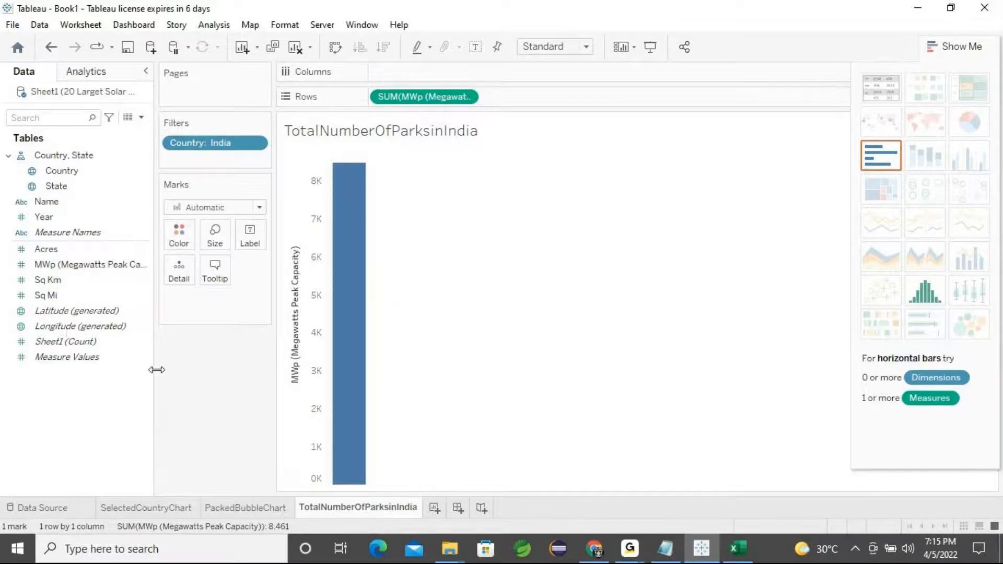
Break the capacity bar down by Name, moving the Name field from Columns to Rows ahead of the MWp sum
double_click(52, 201)
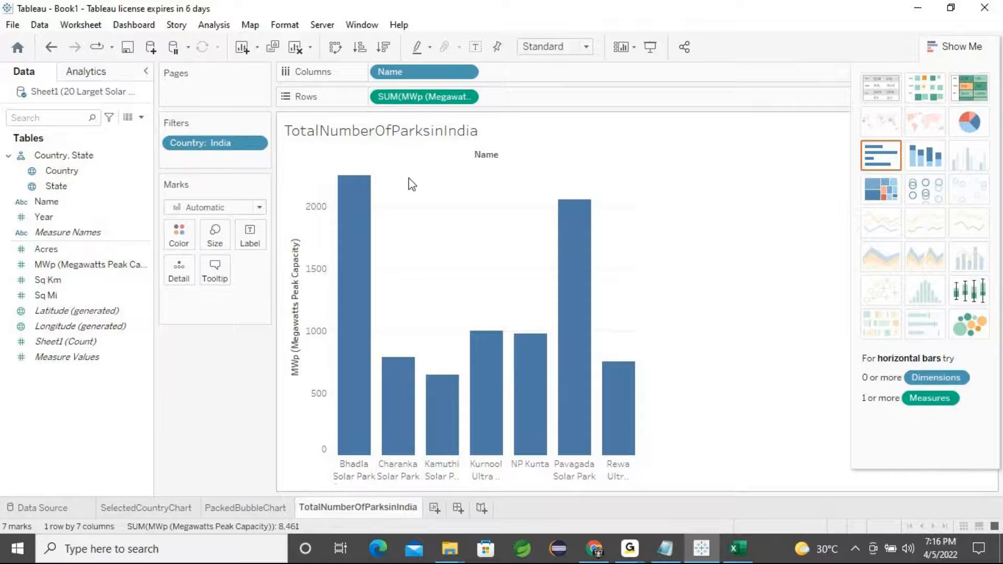
drag(409, 77, 544, 102)
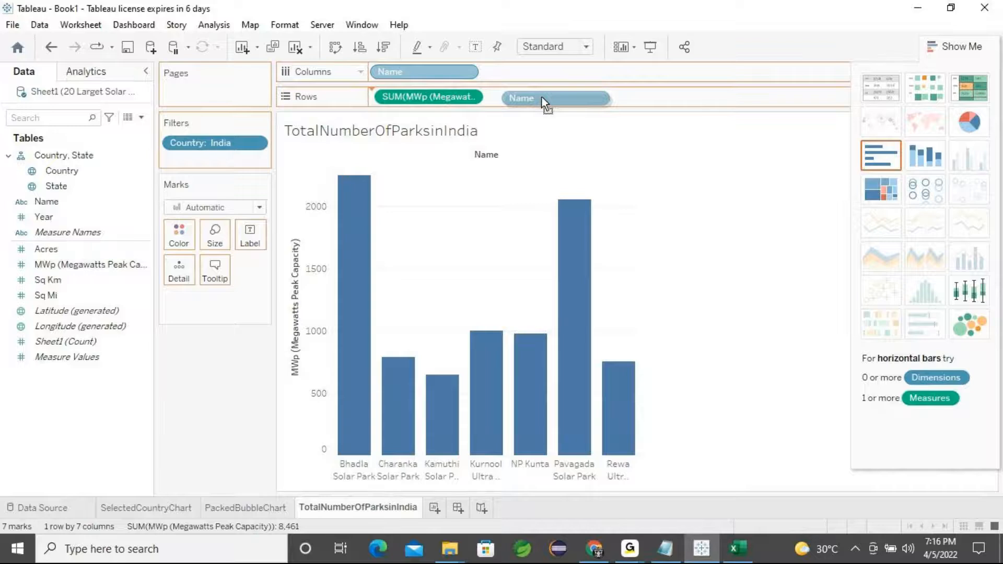
drag(541, 97, 541, 97)
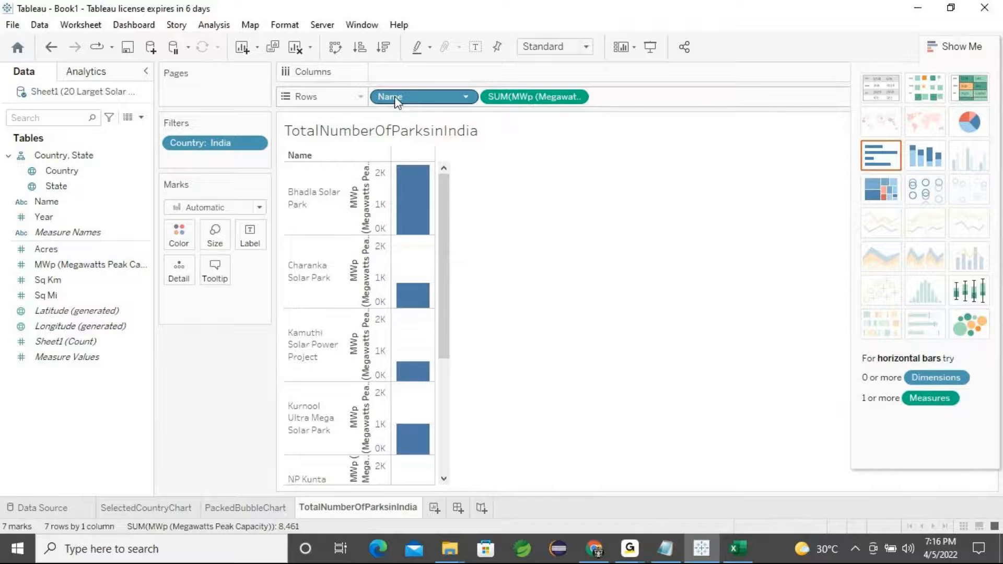
Convert the Name field on Rows to a Count measure and show the sheet as a text table
click(466, 99)
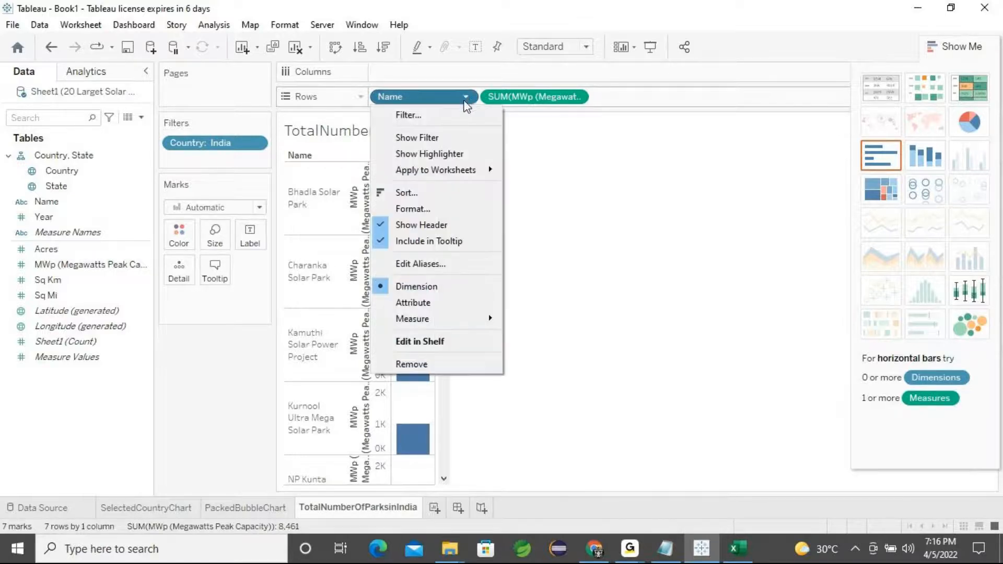
mouse_move(436, 328)
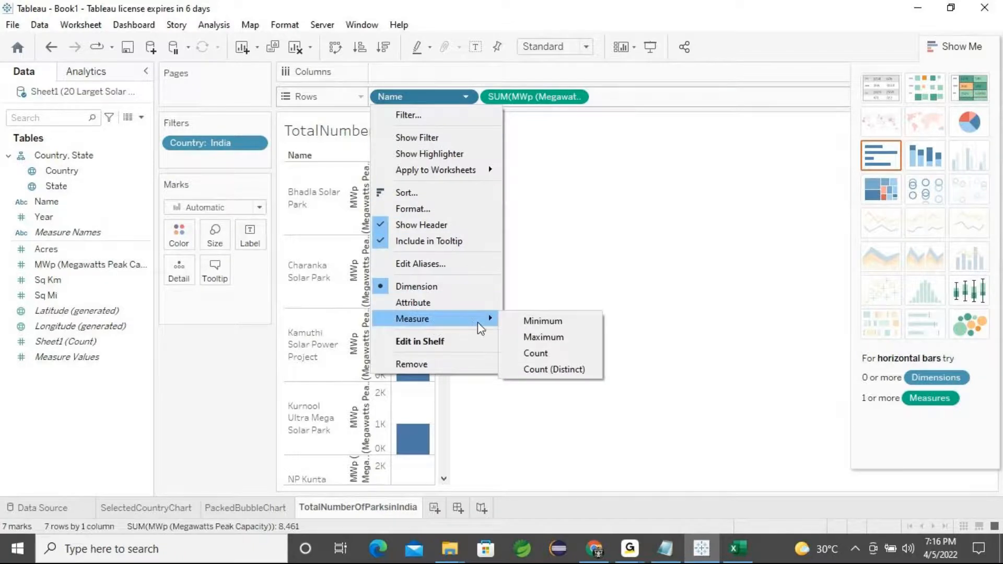
click(528, 354)
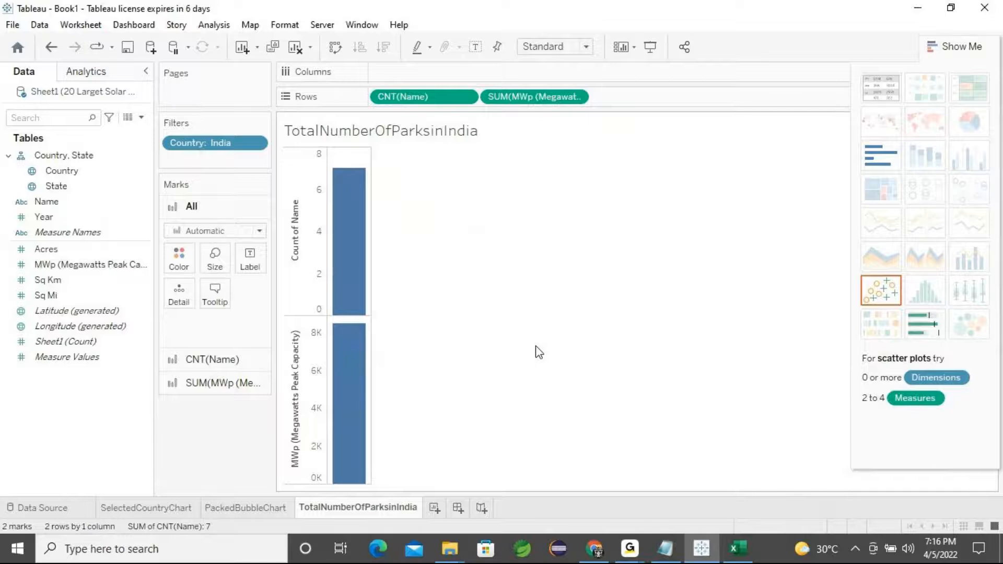
click(884, 90)
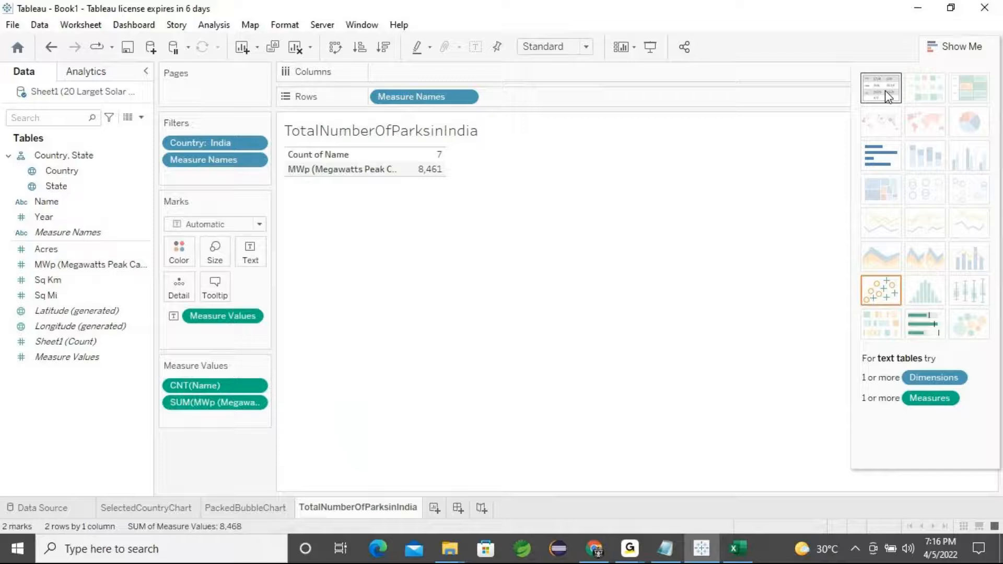
Try to exclude the Count of Name row from the text table, and undo the exclusion
drag(287, 152, 350, 155)
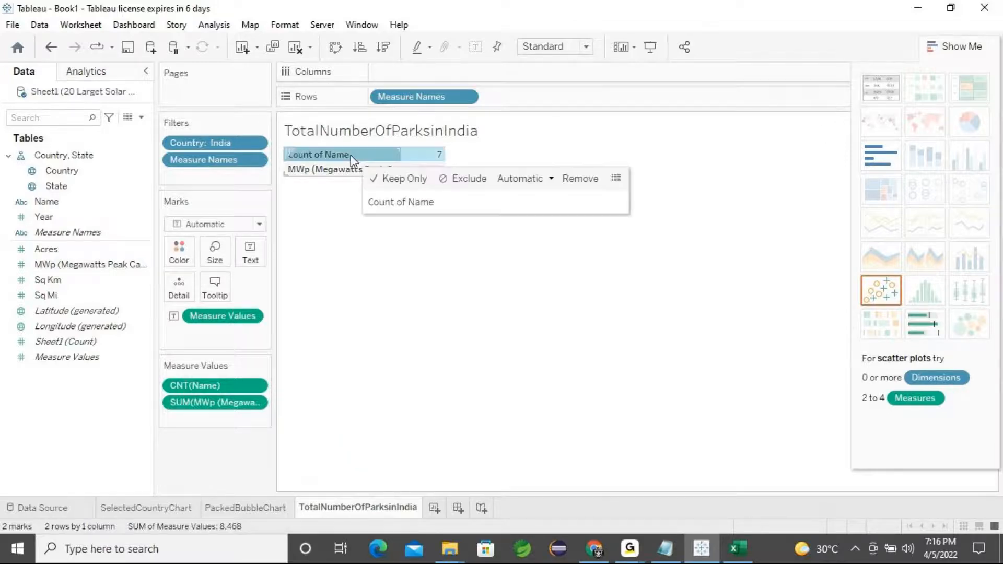
click(350, 155)
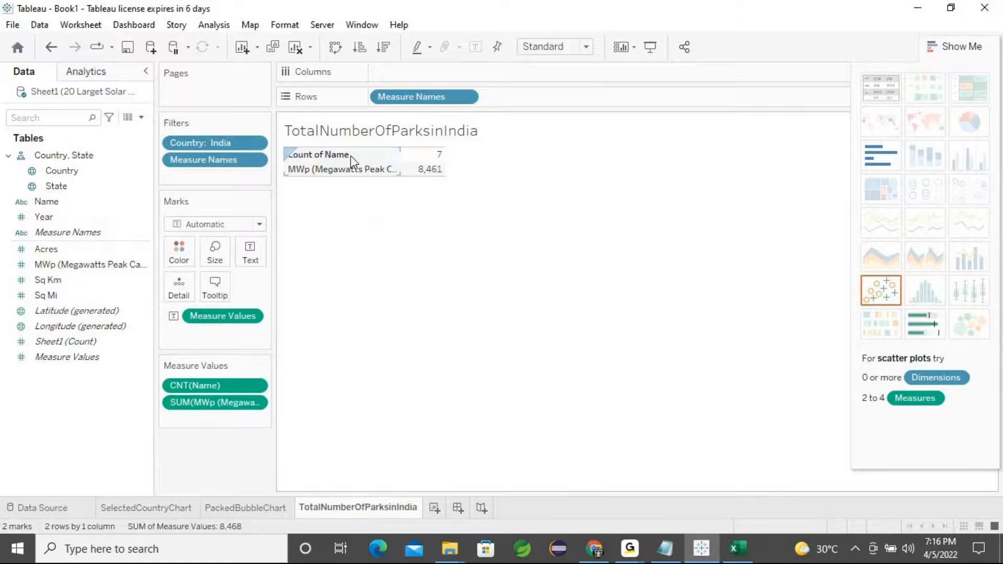
click(354, 155)
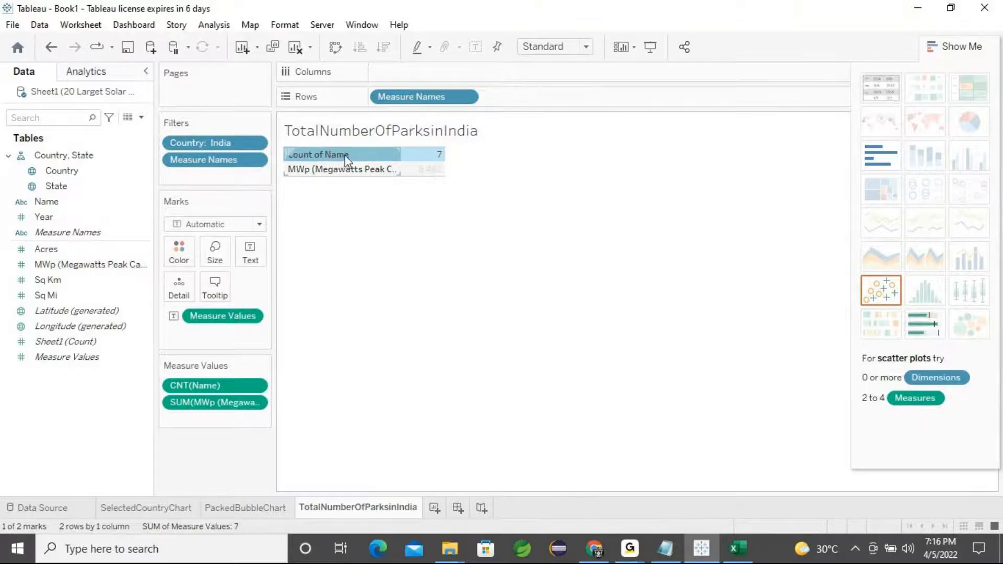
click(333, 172)
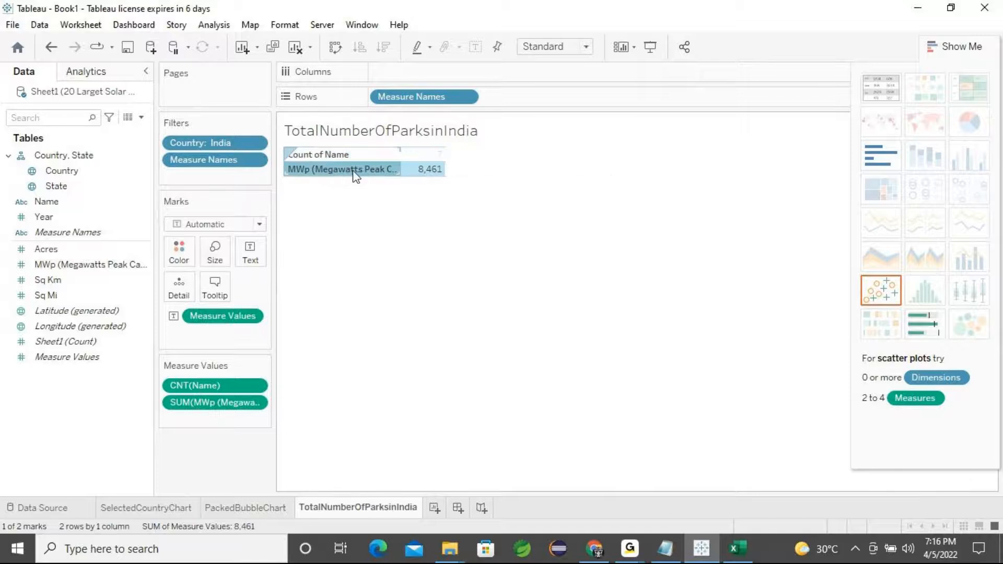
click(362, 157)
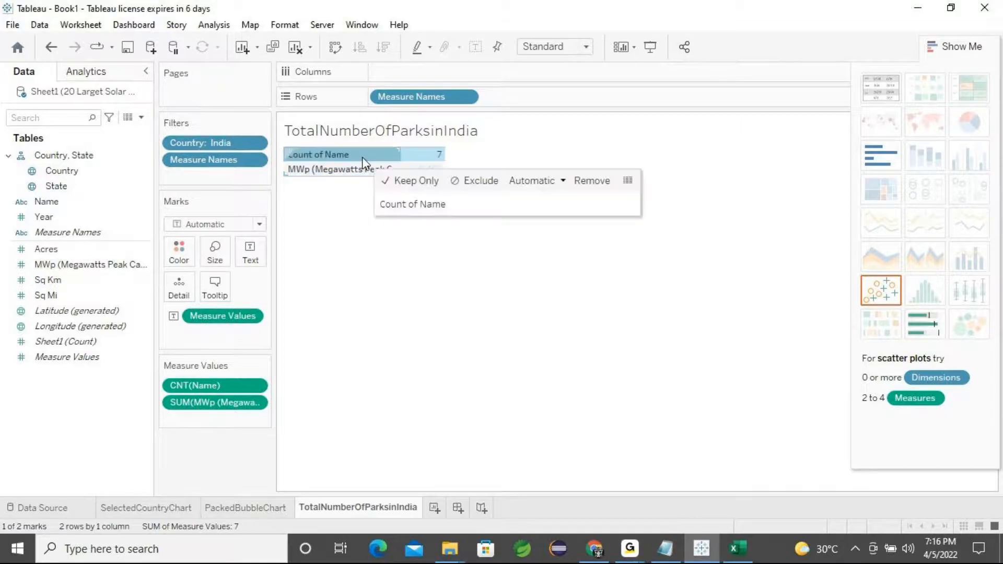
click(468, 189)
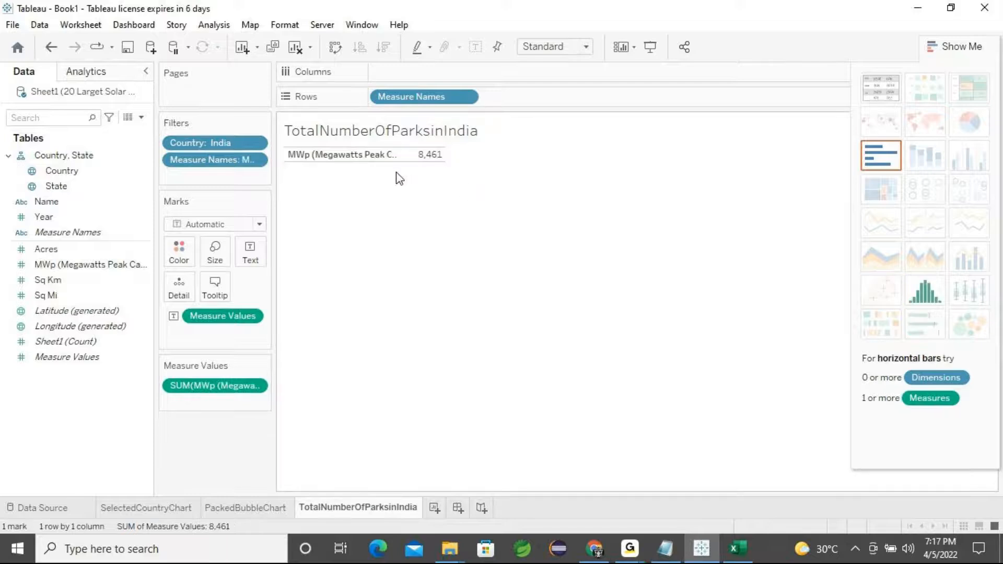
key(ctrl+z)
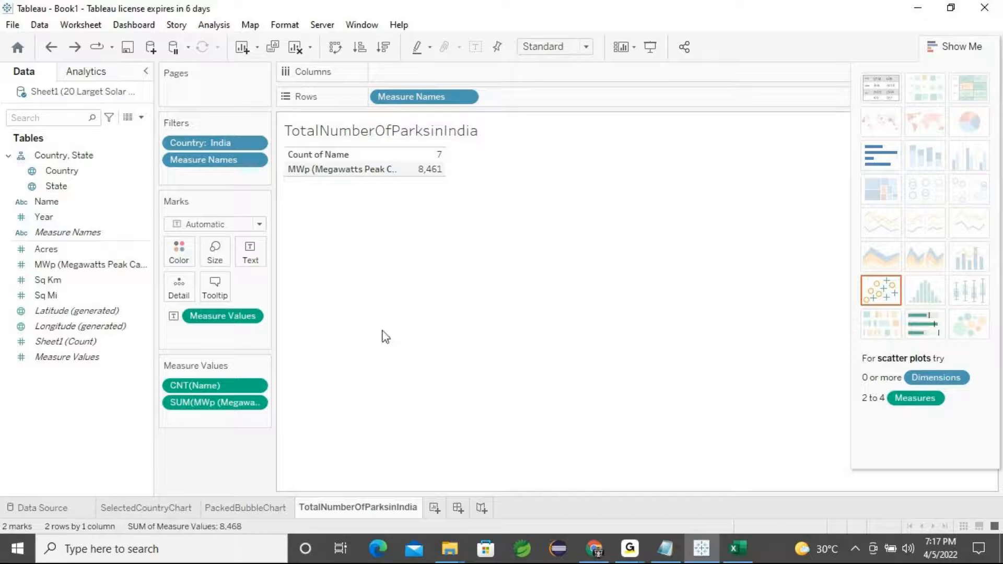
click(629, 548)
click(658, 492)
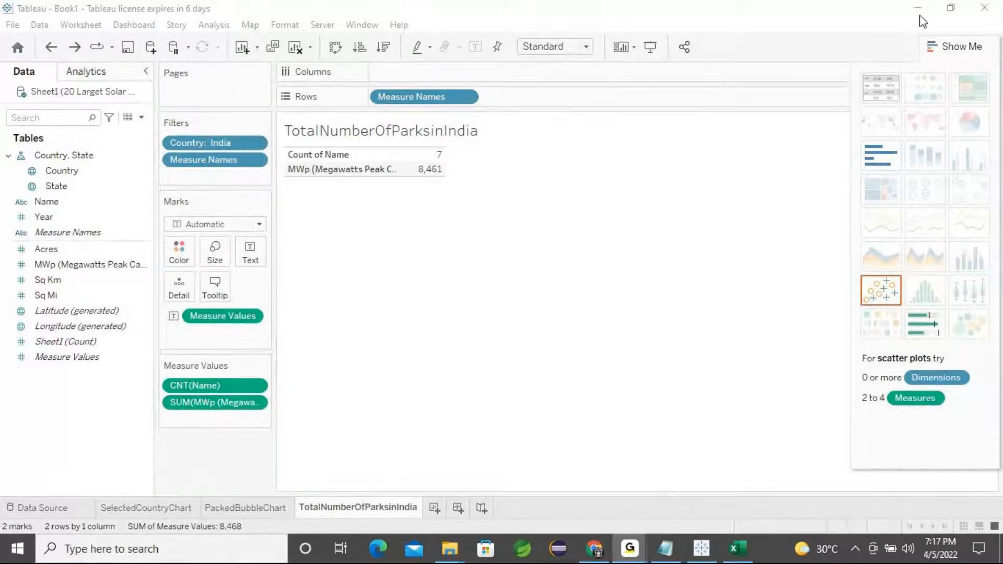
click(783, 109)
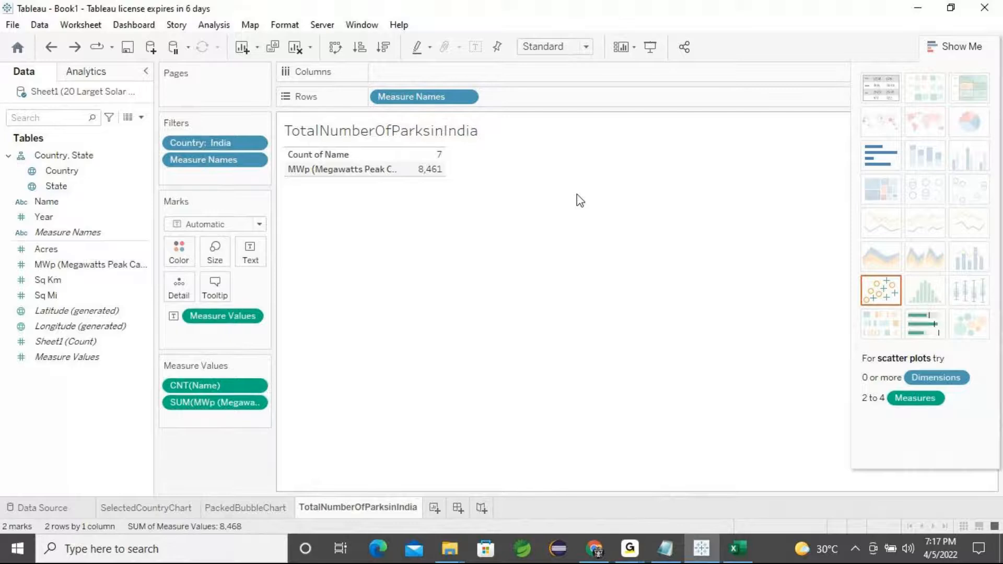
Undo the text table, the Count conversion and the move of Name from Columns to Rows
key(ctrl+z)
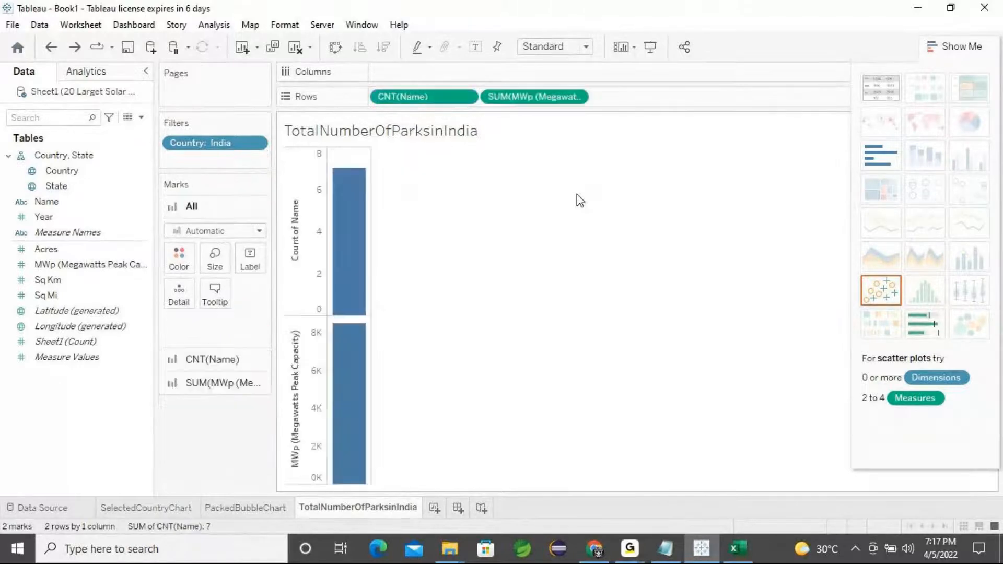
key(ctrl+z)
key(ctrl+z)
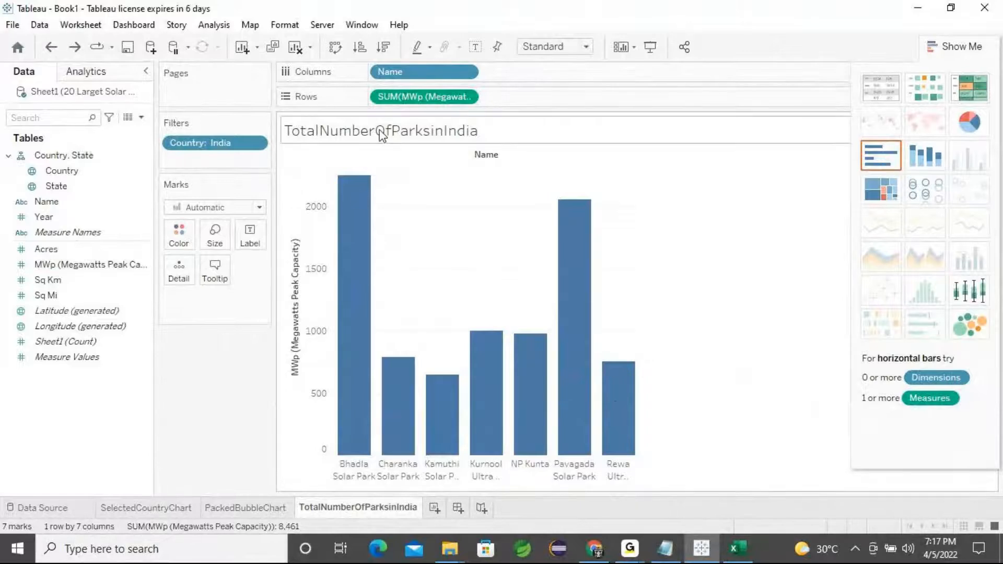
Remove Name from Columns, then add the field again and place it on Rows ahead of the MWp sum
drag(468, 73, 209, 406)
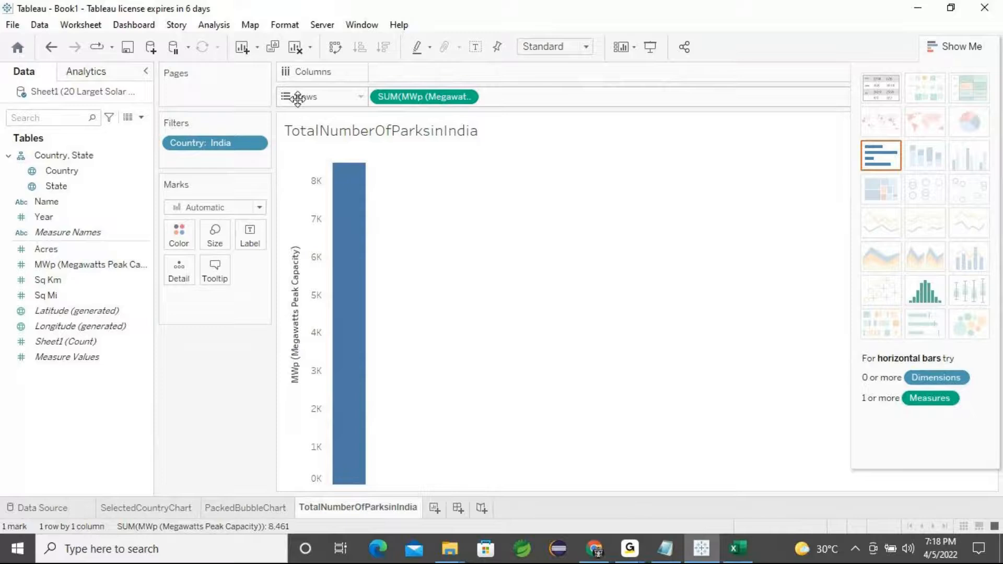
mouse_move(357, 189)
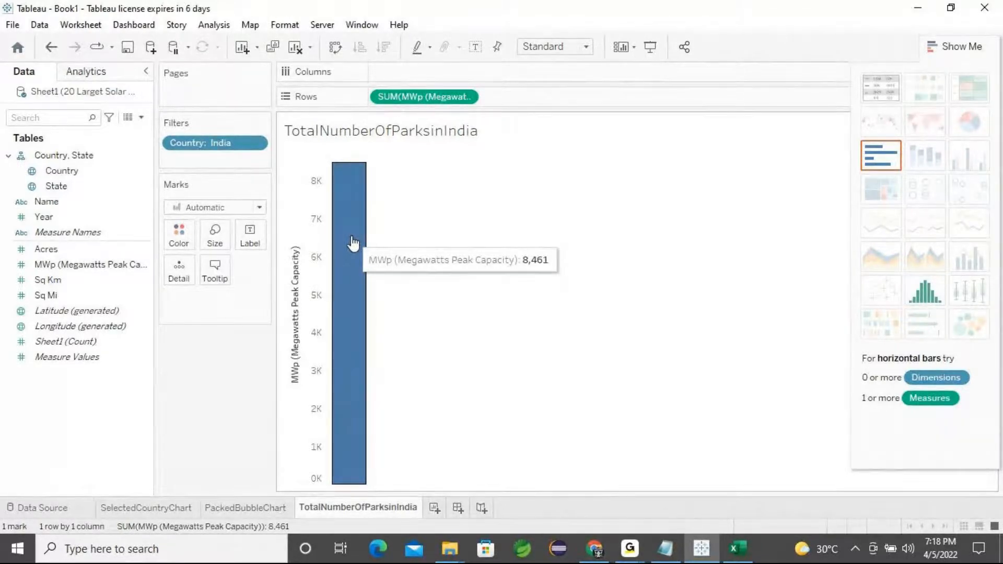
double_click(45, 202)
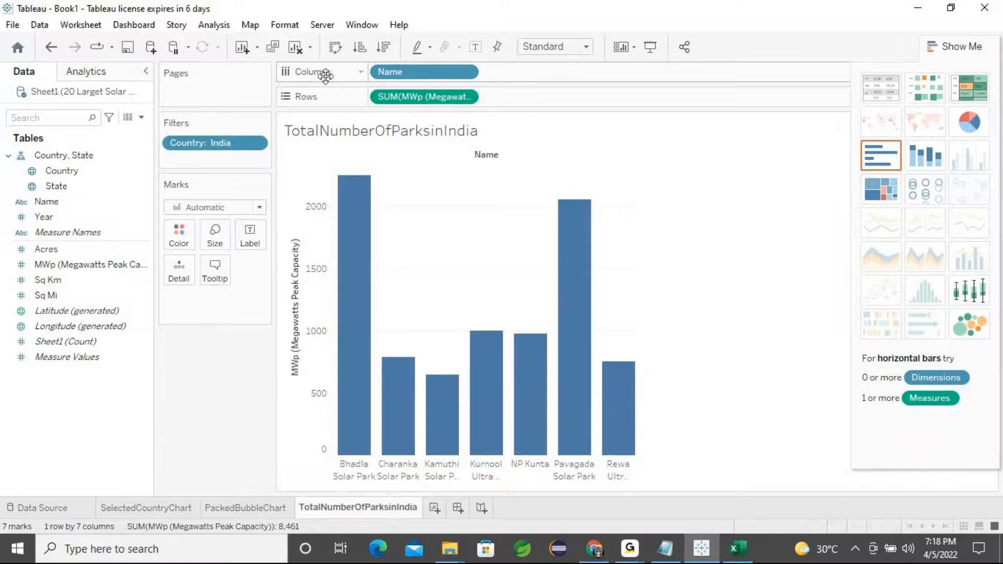
drag(409, 73, 531, 104)
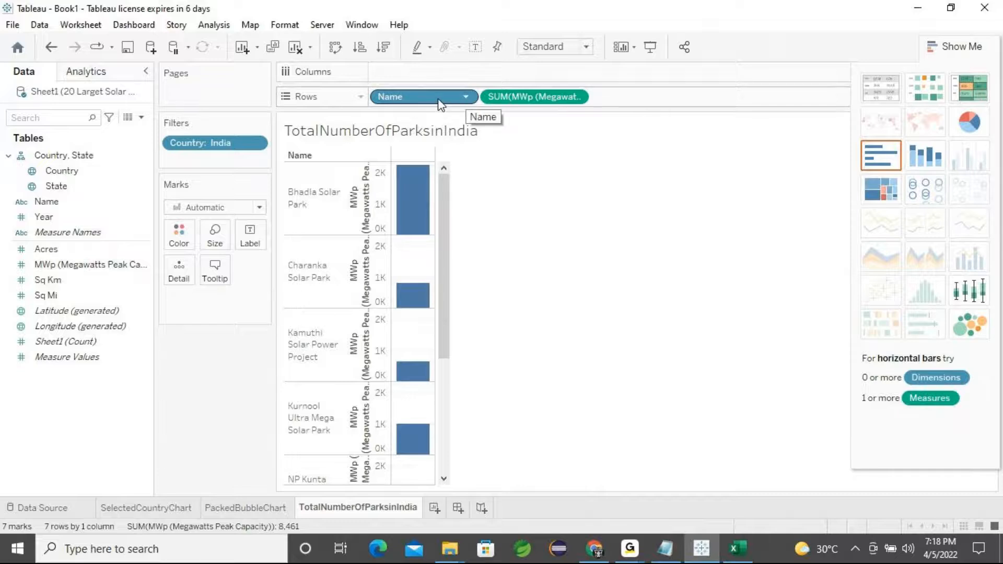
Aggregate the Name field on Rows as Count and show the park count and MWp sum as a text table
click(465, 97)
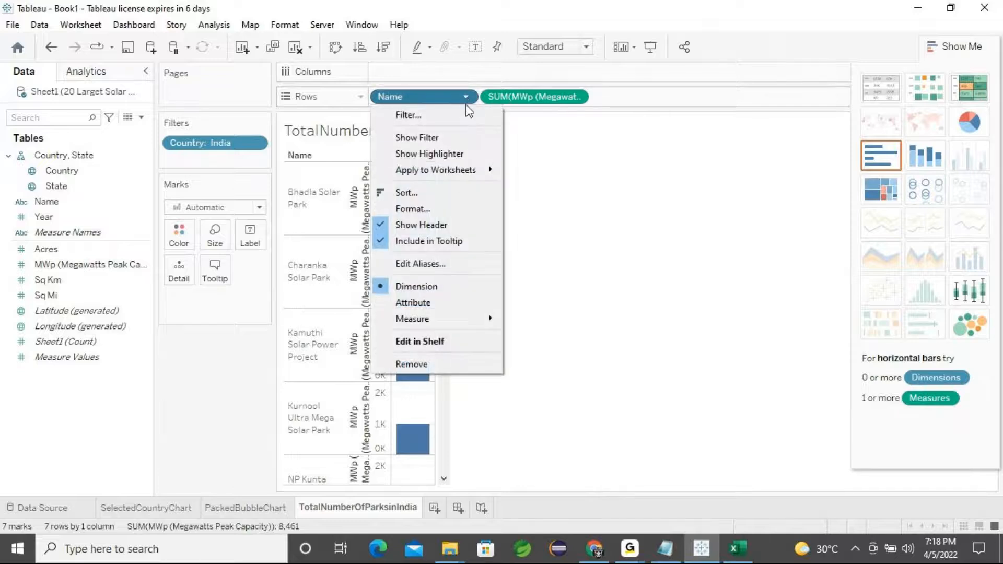
mouse_move(434, 320)
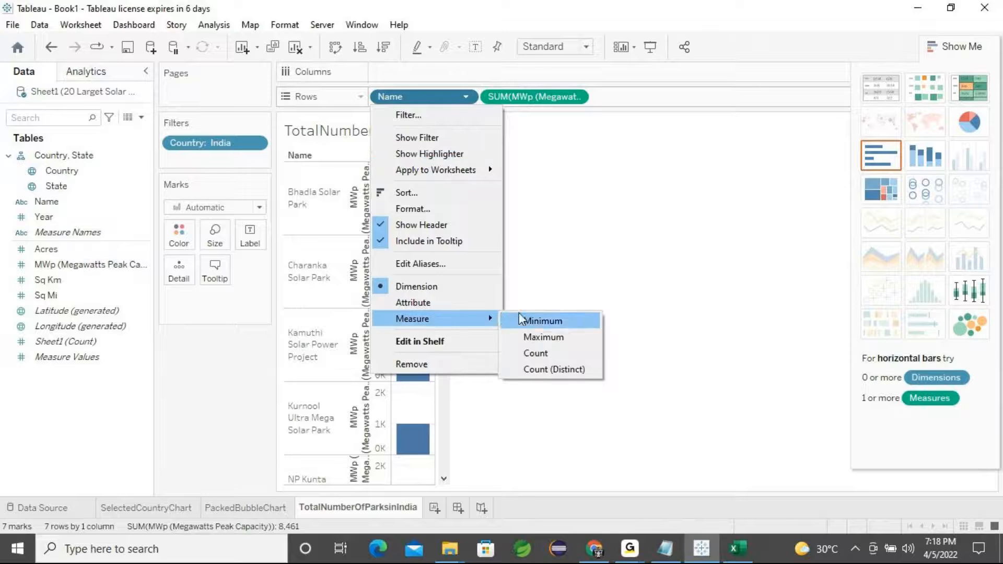
click(543, 354)
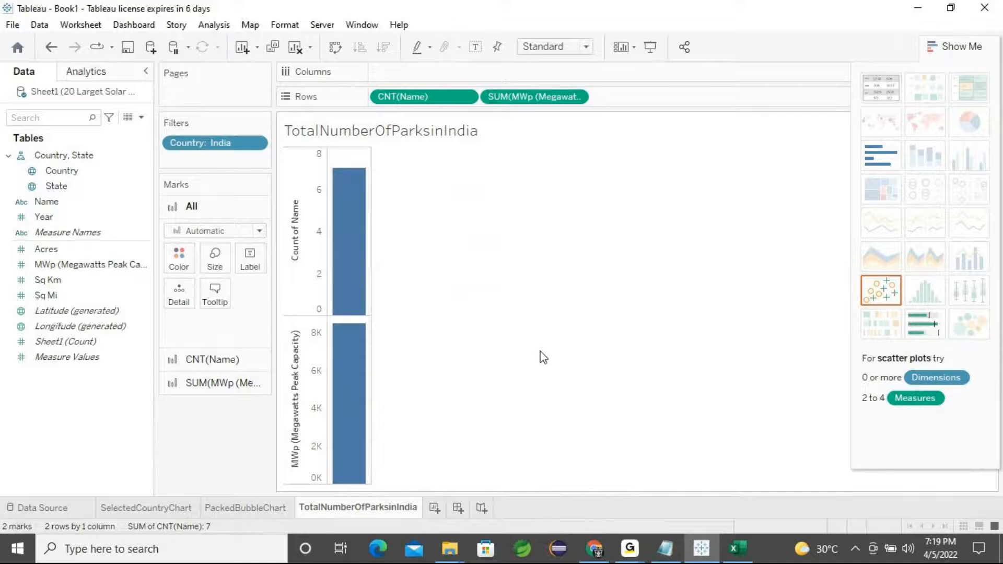
click(929, 8)
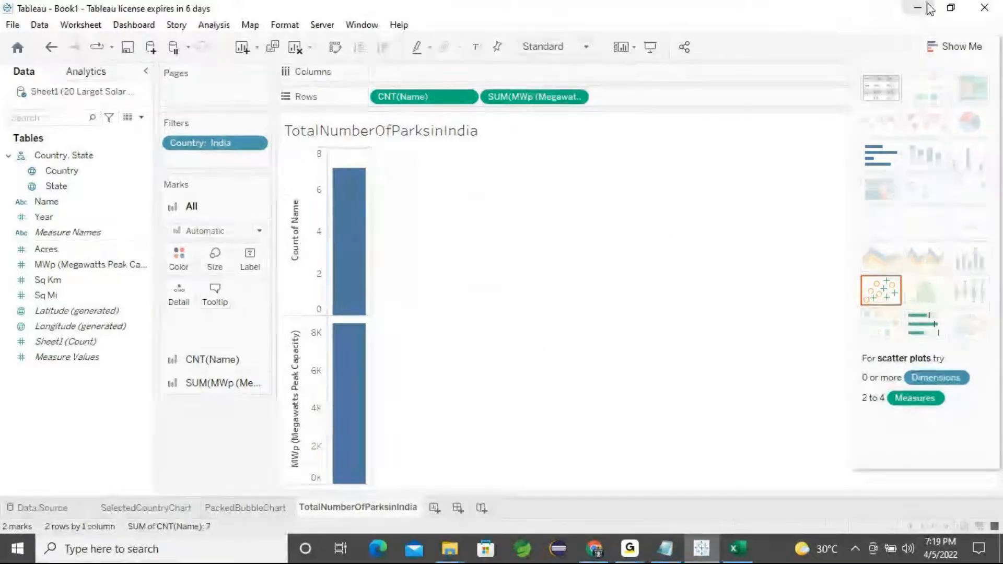
click(887, 97)
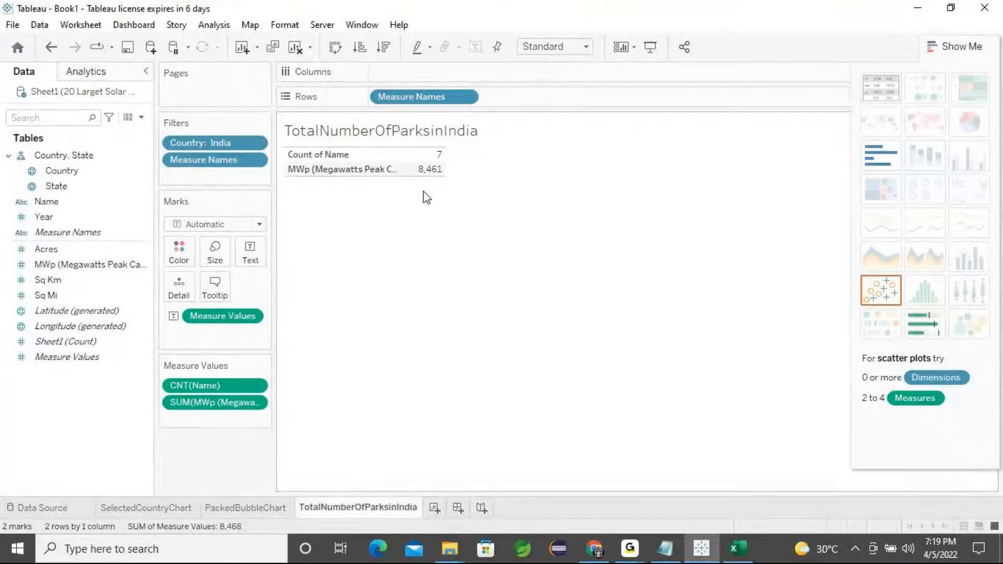
mouse_move(439, 163)
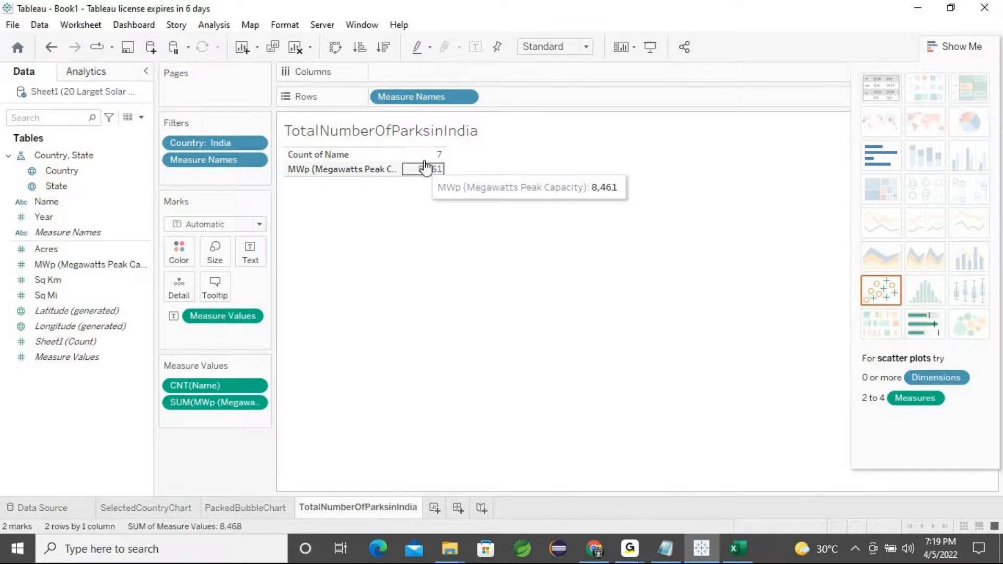
click(326, 171)
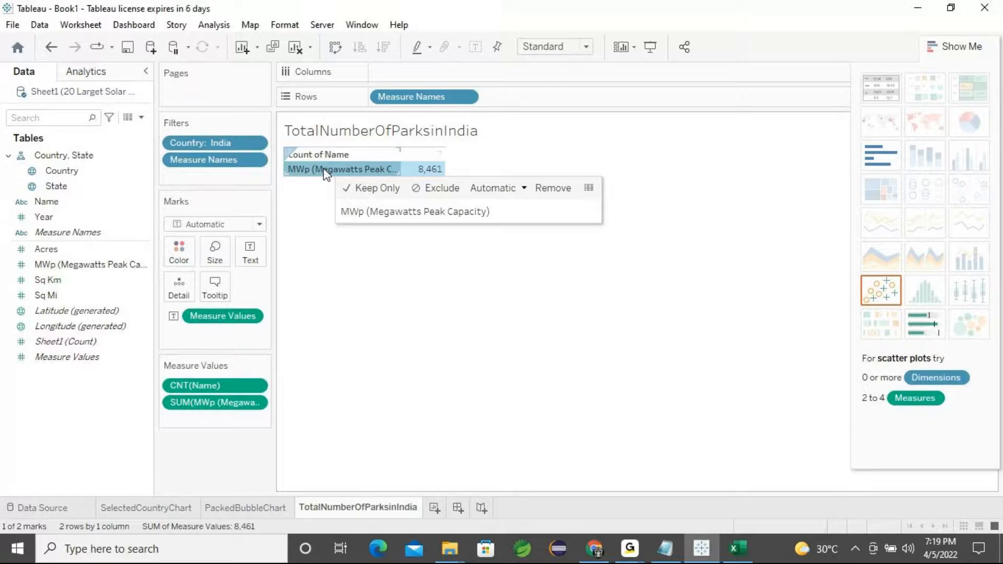
click(309, 206)
click(324, 173)
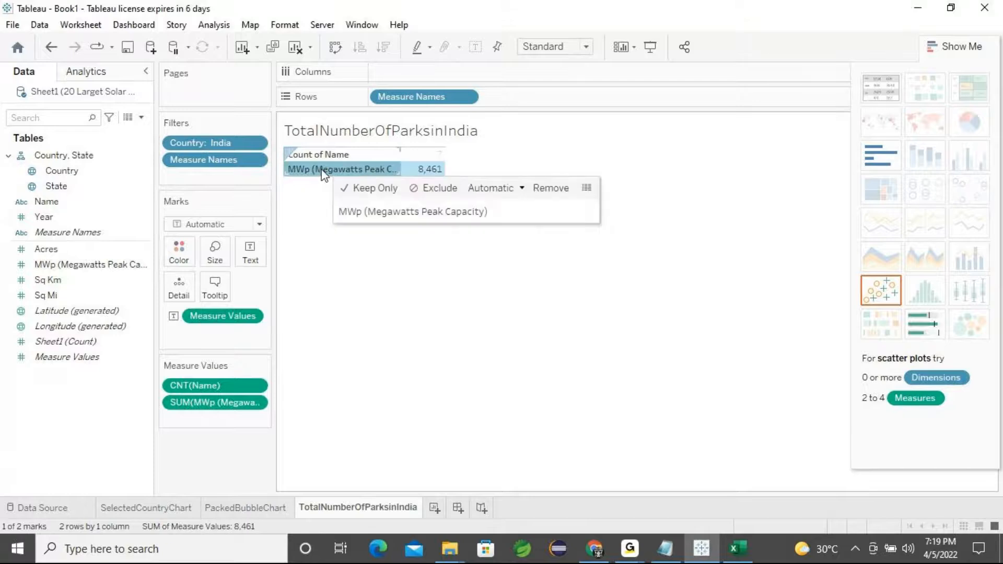
click(432, 197)
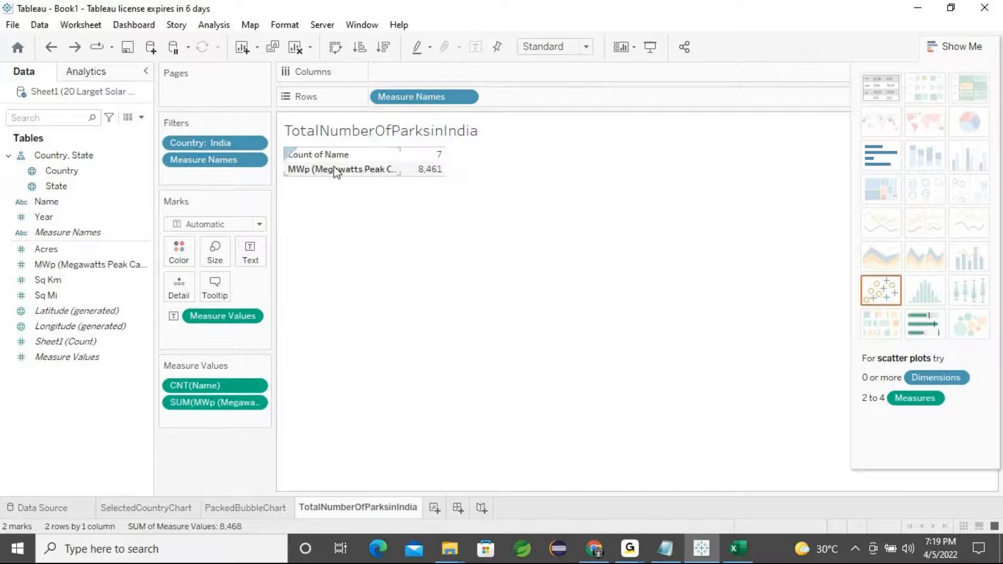
click(340, 171)
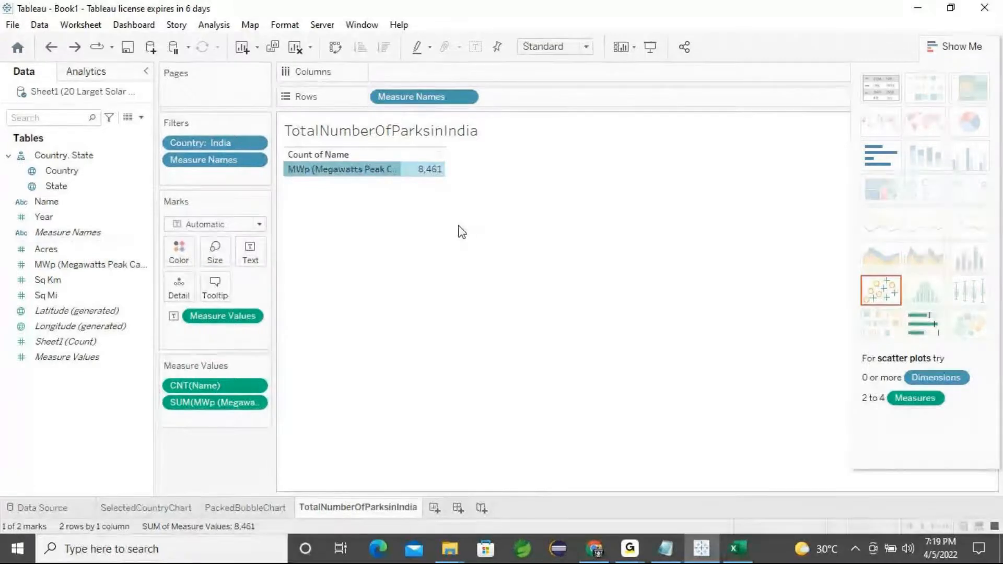
right_click(374, 178)
click(336, 173)
click(336, 171)
right_click(335, 171)
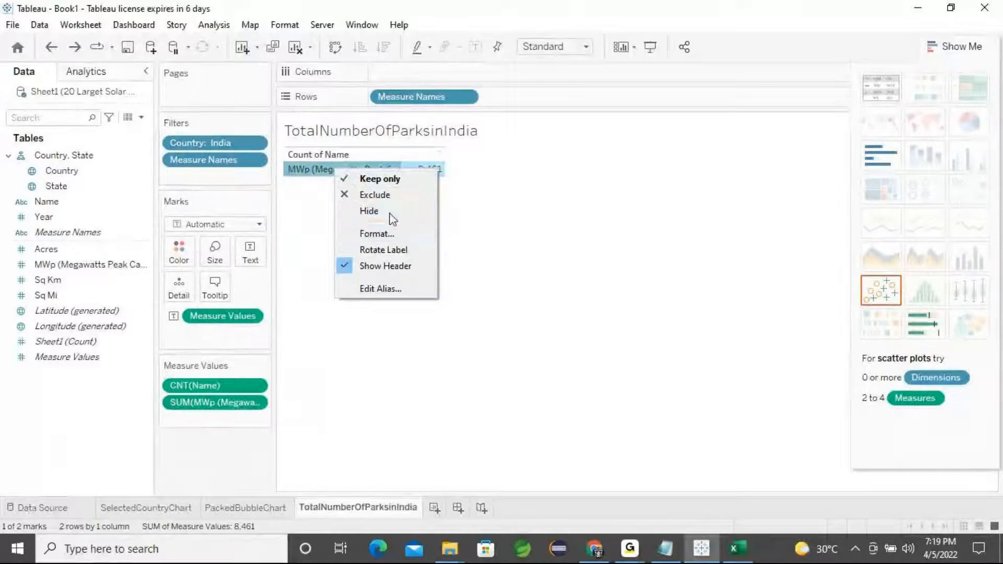
click(318, 189)
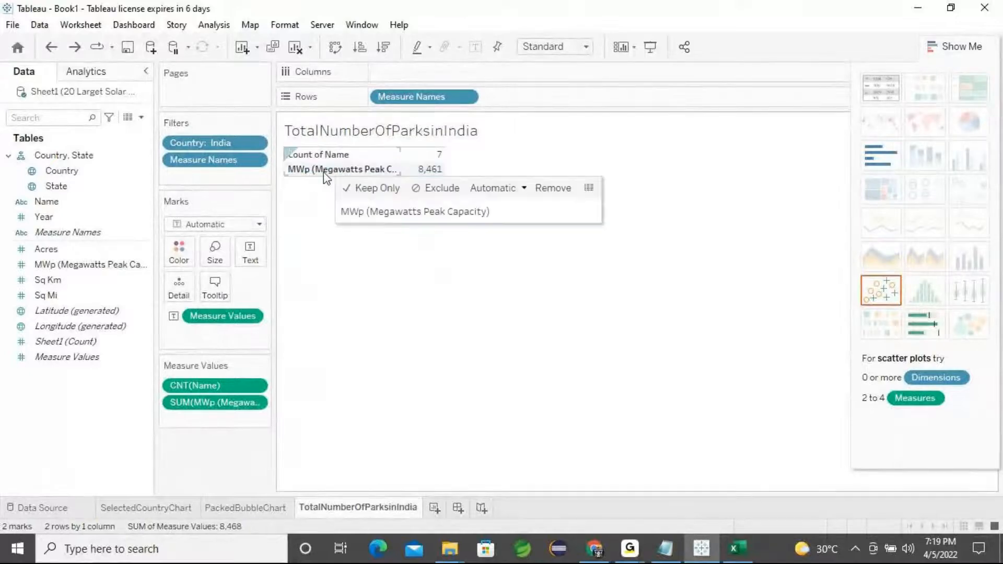
click(324, 171)
click(326, 268)
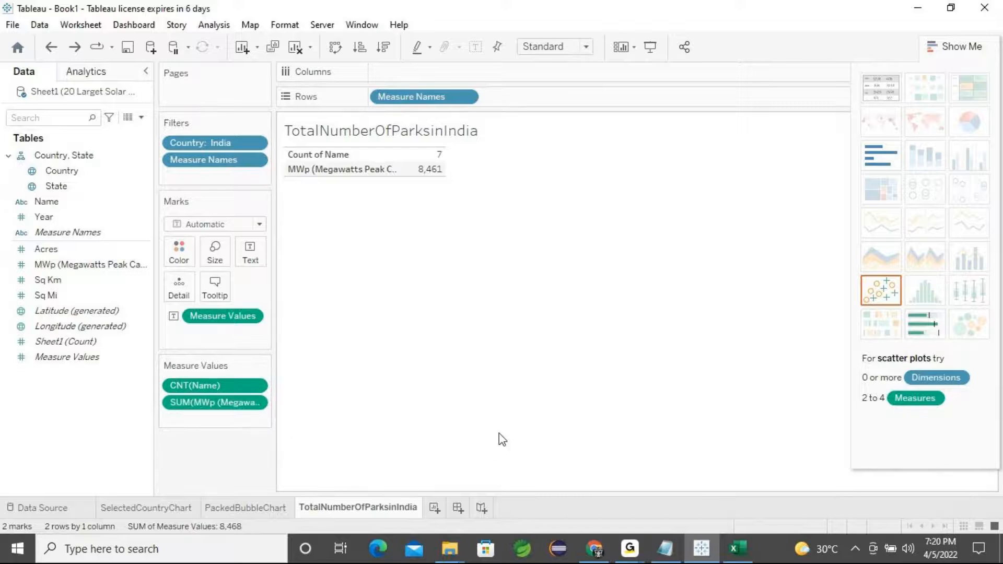
Try to exclude the MWp (Megawatts Peak Capacity) row from the text table, and undo the exclusion
click(340, 173)
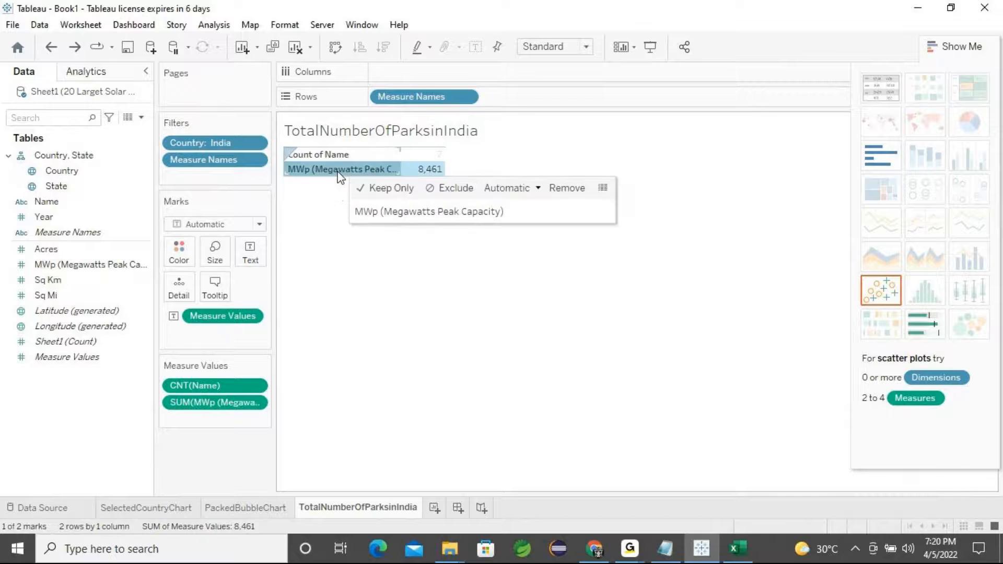
click(452, 189)
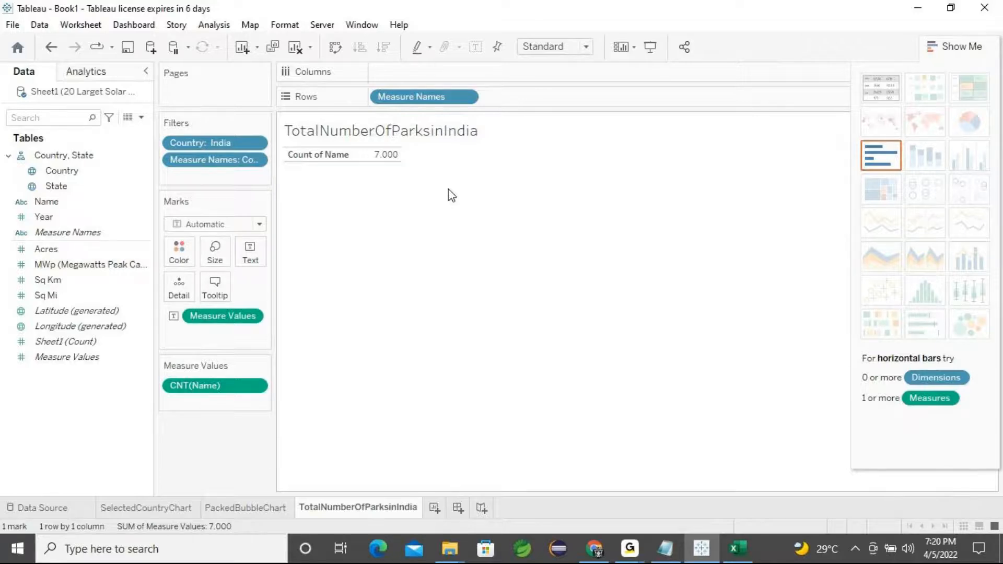
key(ctrl+z)
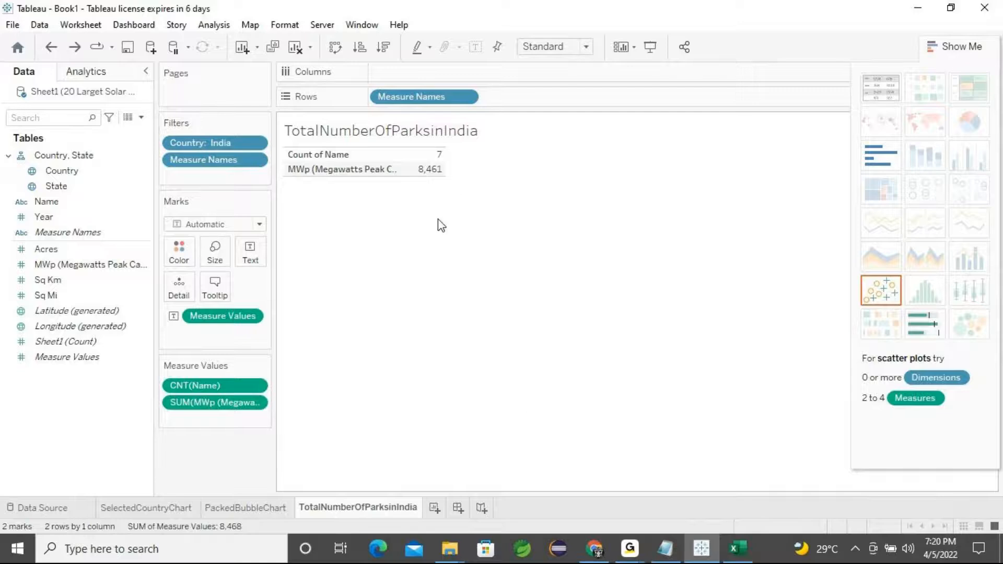
click(634, 551)
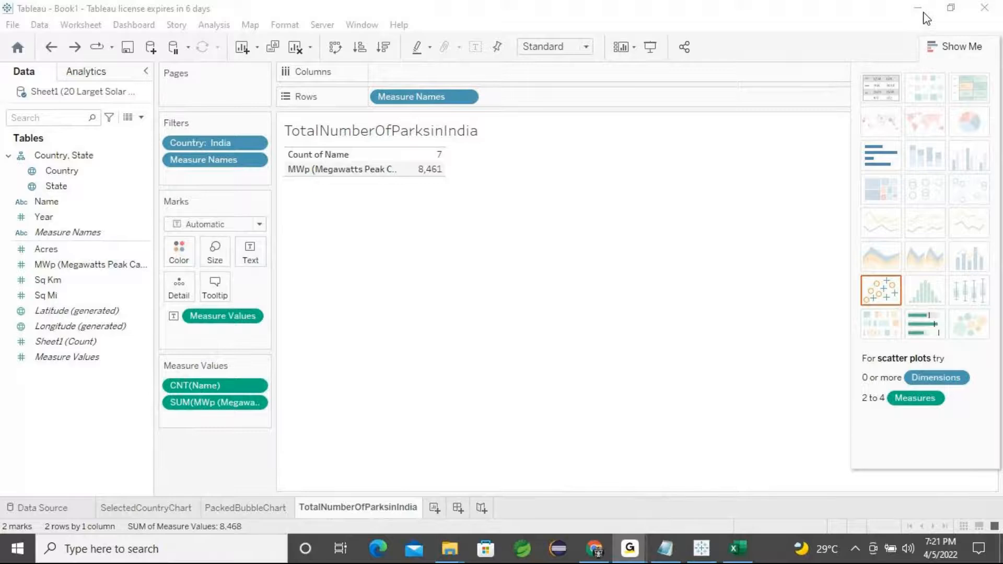
click(612, 237)
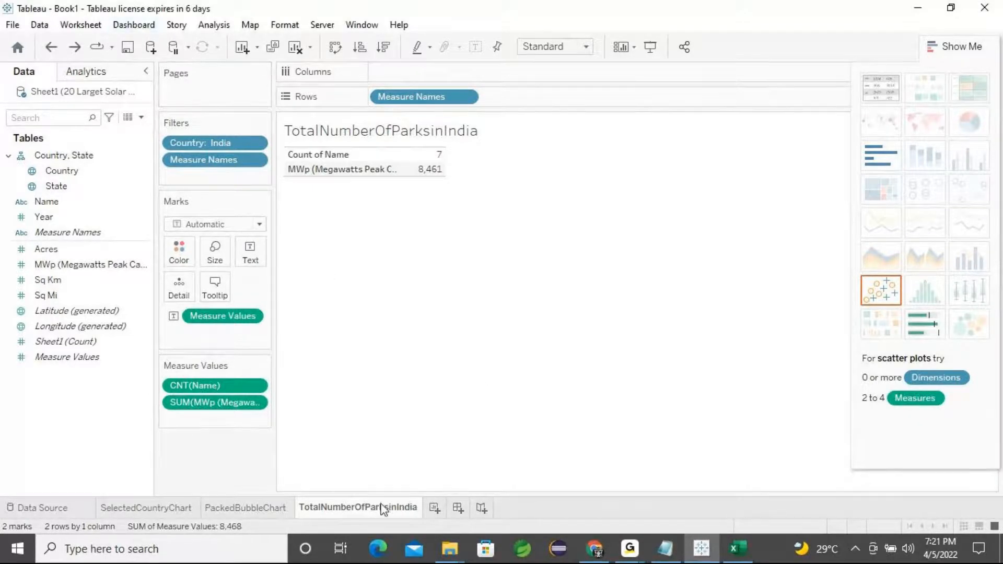
Save the workbook as Dataset1 in the Tableau Session-7 folder inside the Tableau folder on the Desktop
key(ctrl+s)
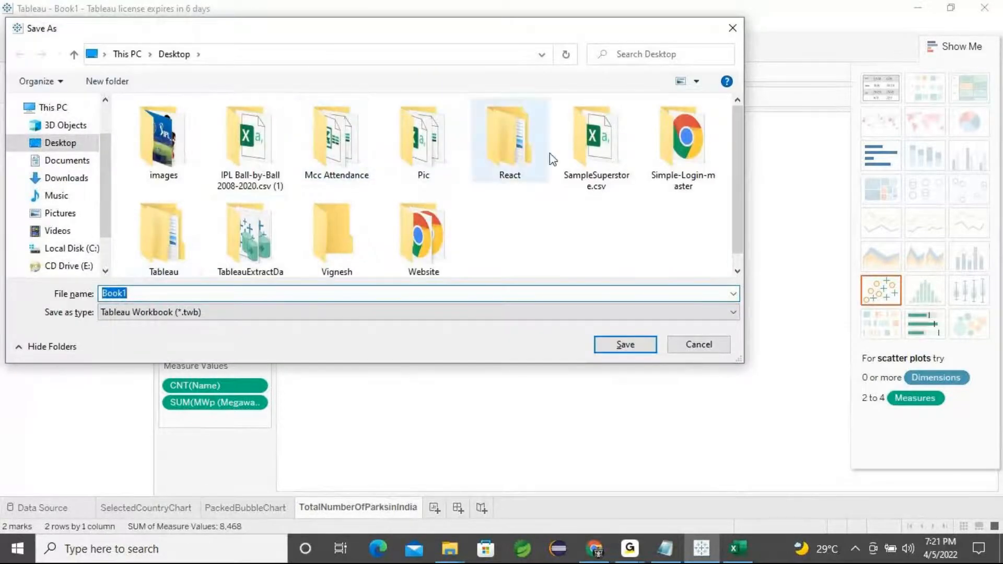
double_click(191, 240)
click(194, 217)
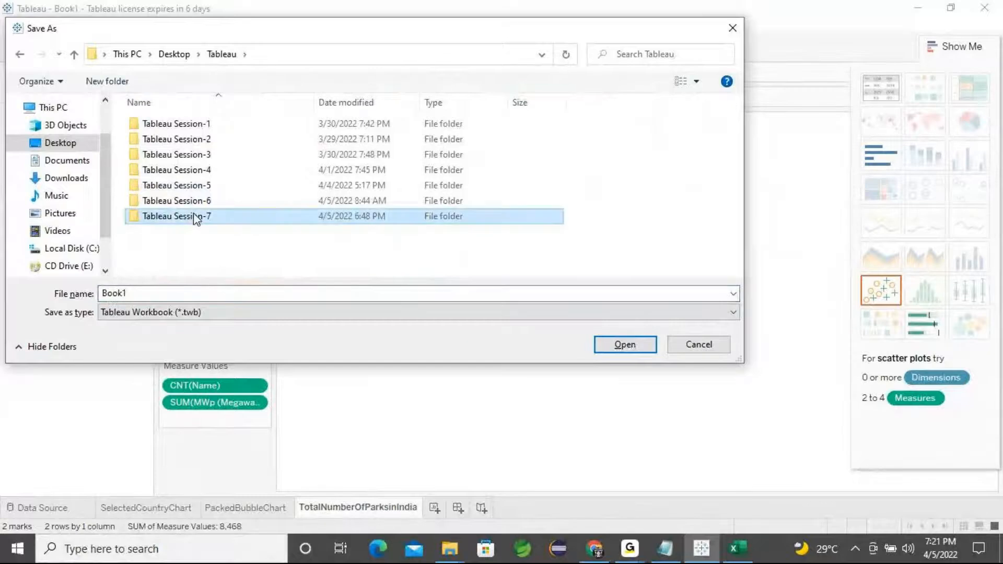
double_click(196, 217)
double_click(150, 294)
key(BackSpace)
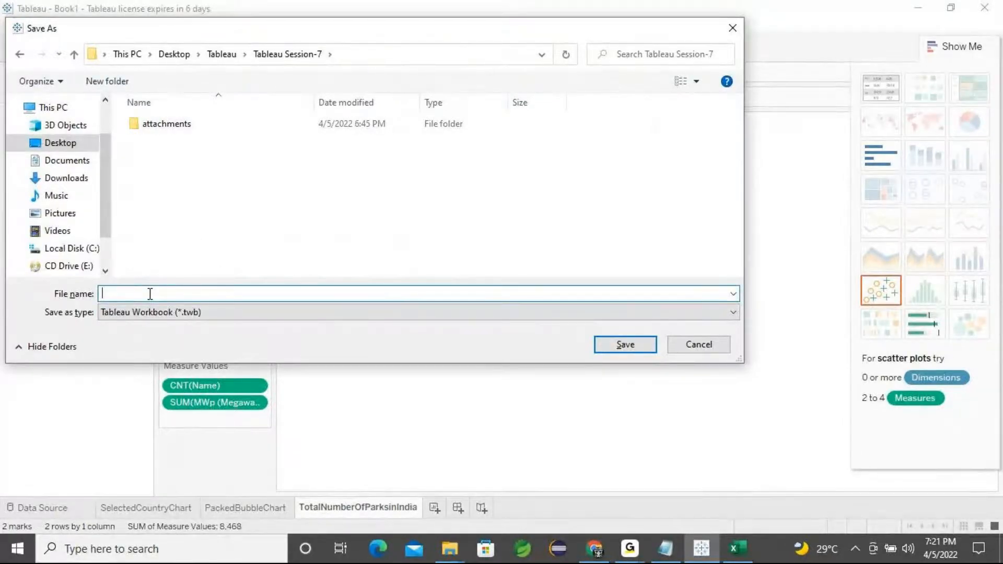
text(DAta)
key(BackSpace)
key(BackSpace)
key(BackSpace)
text(ataset1)
click(603, 349)
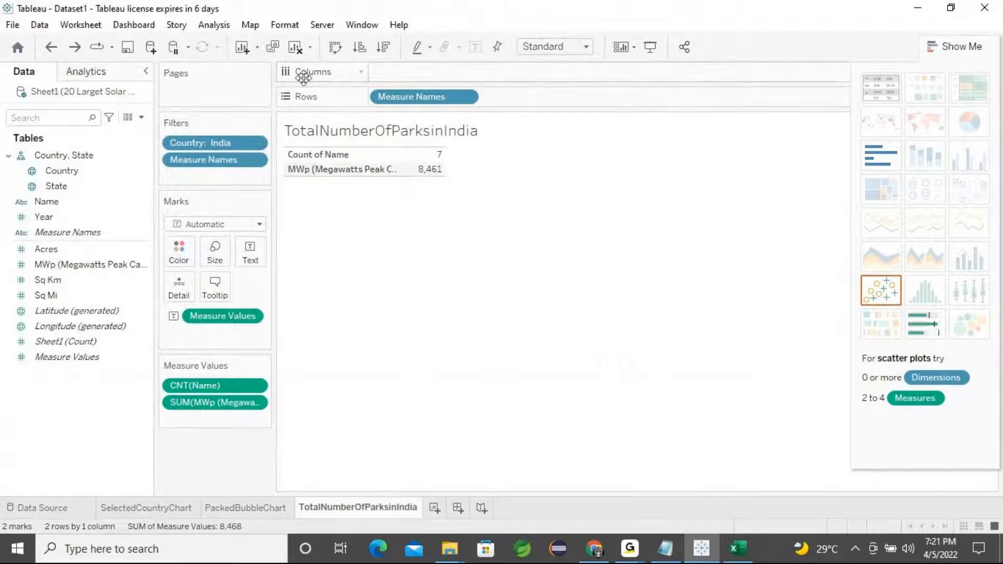
Create a new dashboard in the workbook
click(135, 25)
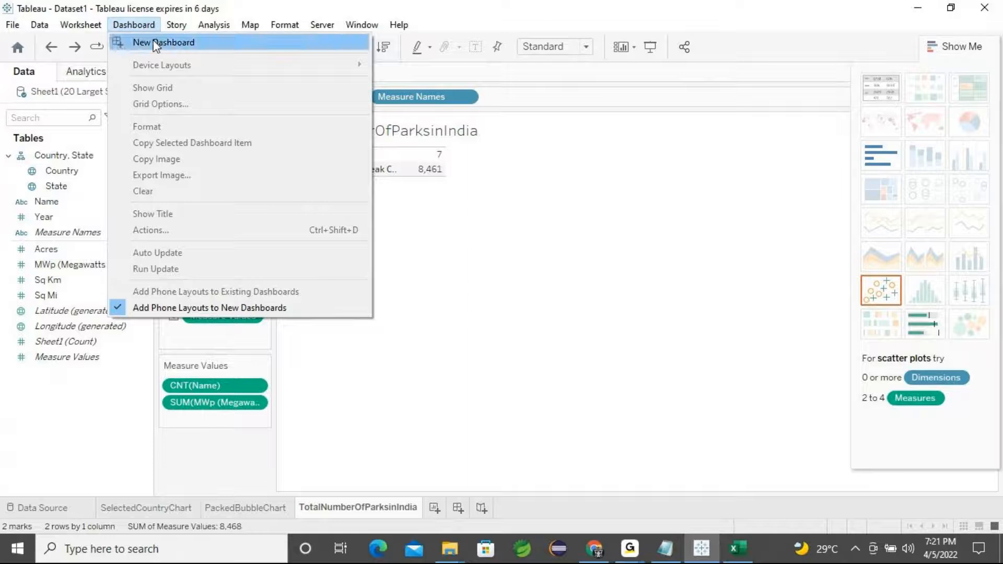
click(191, 49)
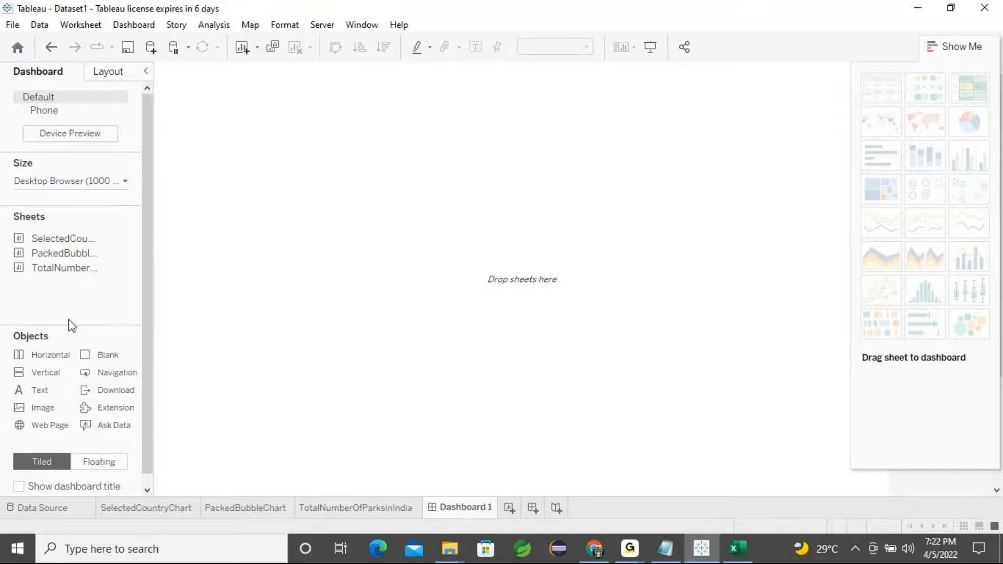
mouse_move(49, 239)
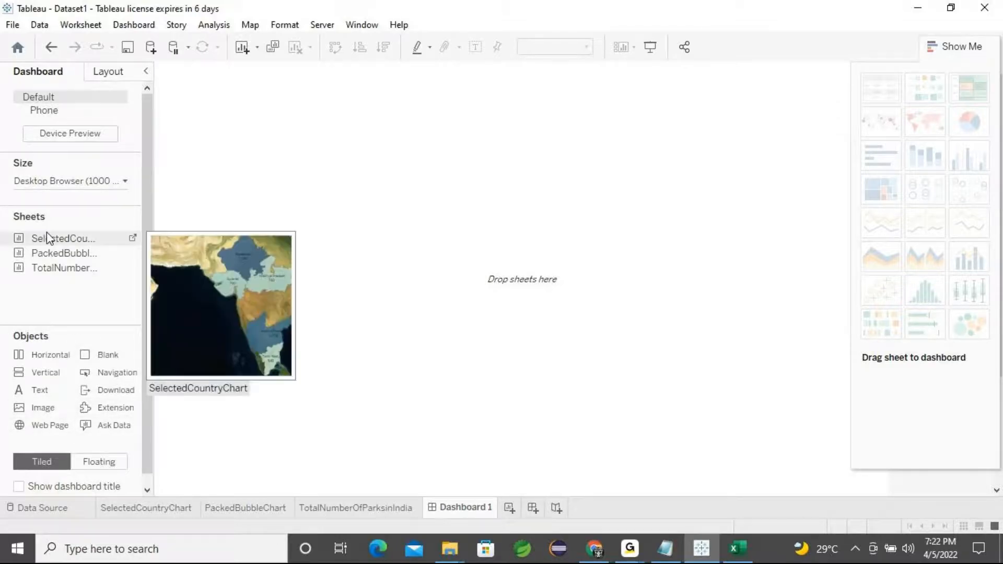
mouse_move(62, 275)
mouse_move(60, 255)
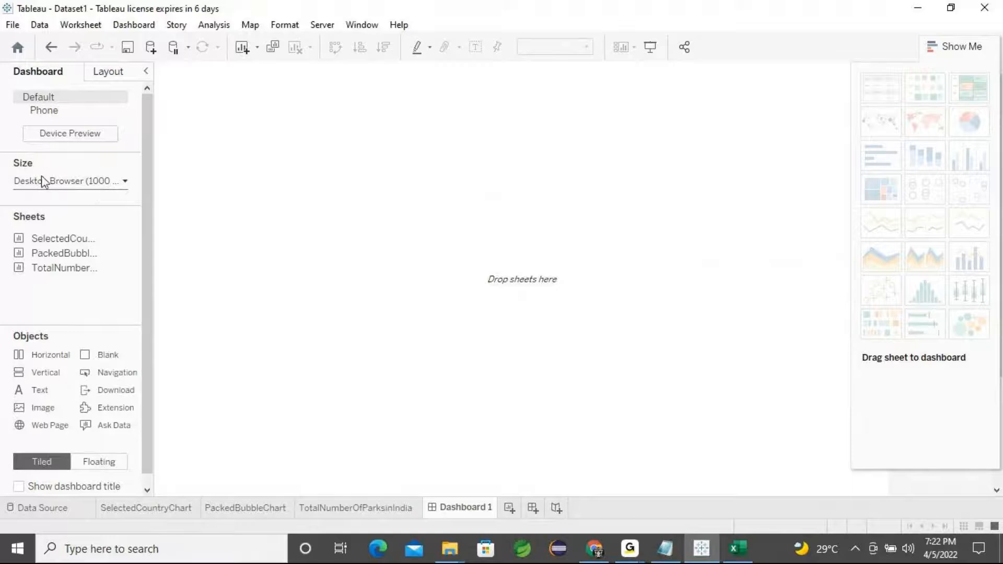
Set the dashboard's fixed size to the Full Screen (1024 x 768) preset
click(53, 183)
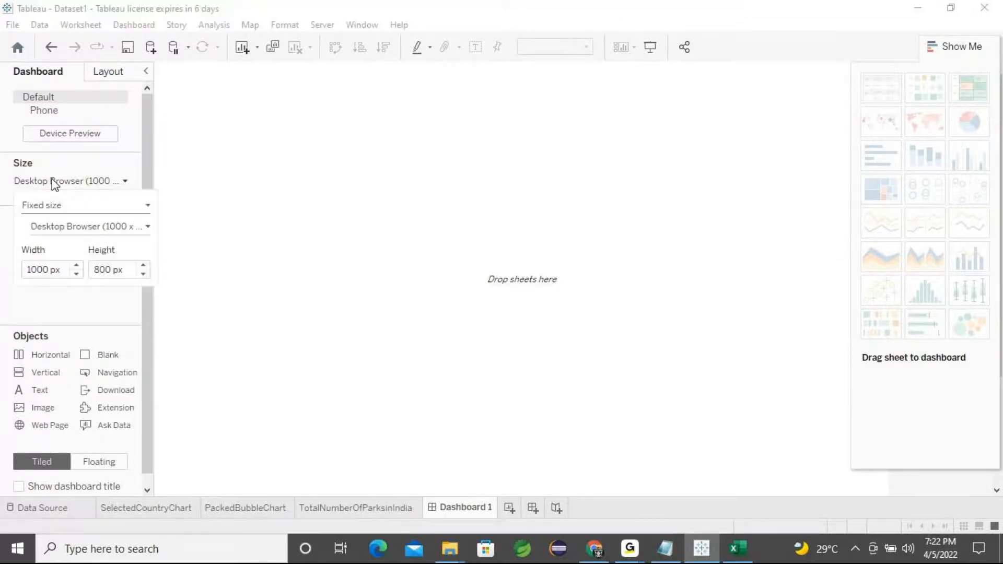
click(78, 229)
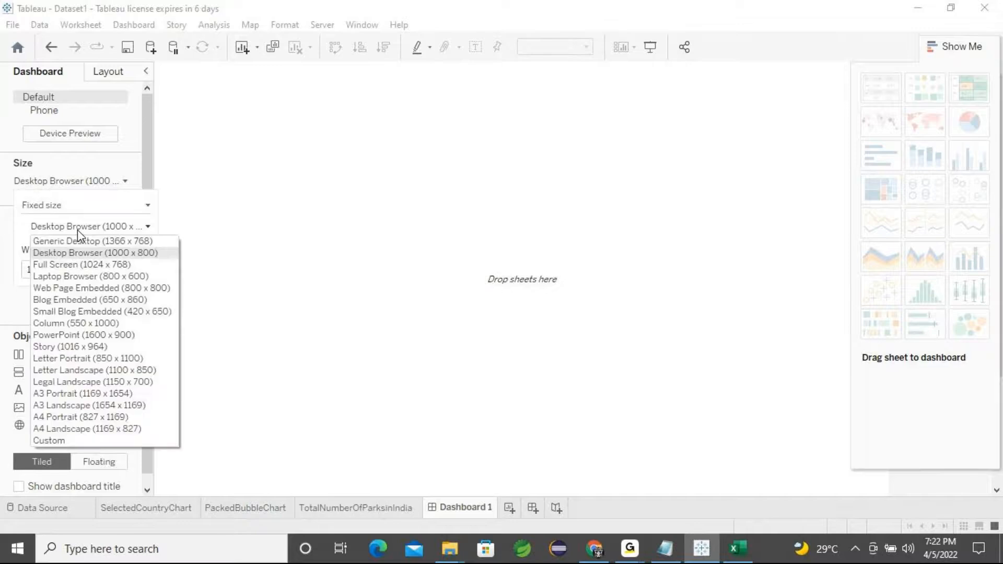
click(87, 265)
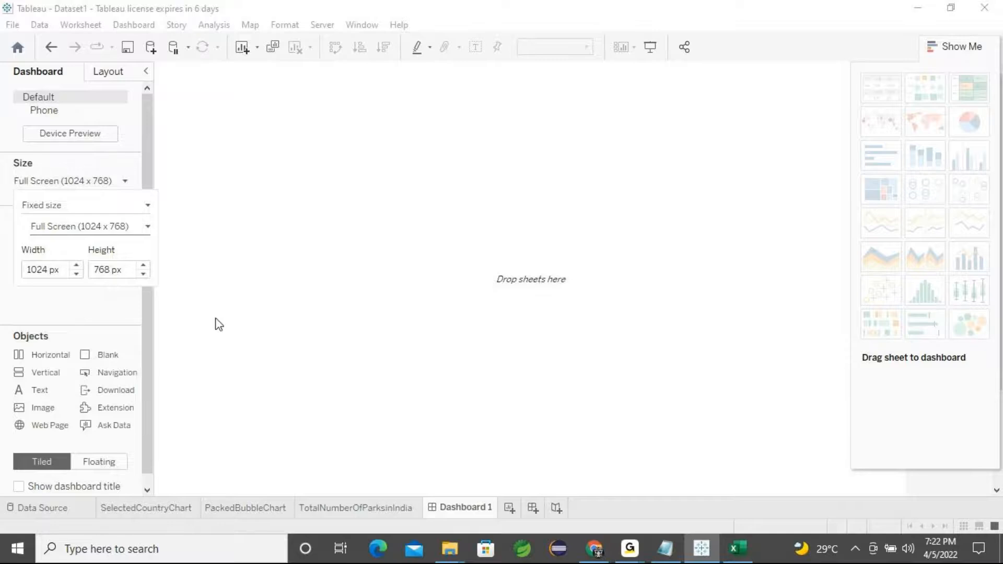
click(291, 336)
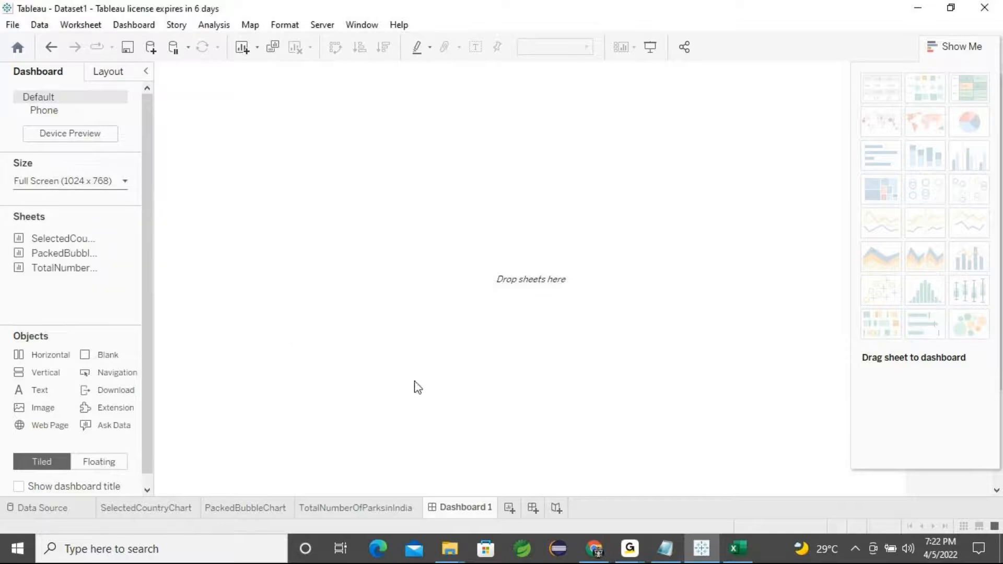
Switch to Chrome and search Google for "green hd images" in a new tab
click(594, 553)
click(821, 13)
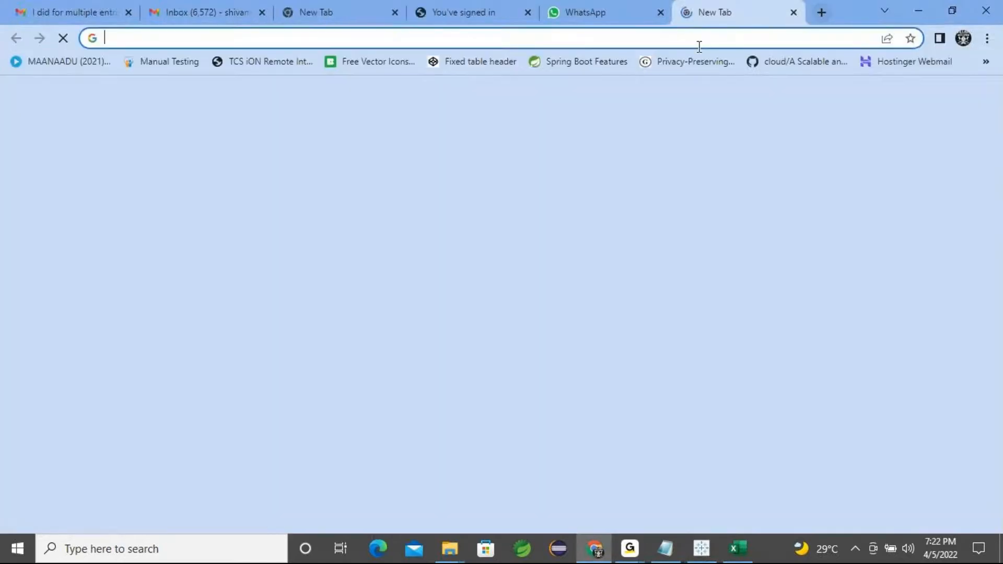
click(687, 39)
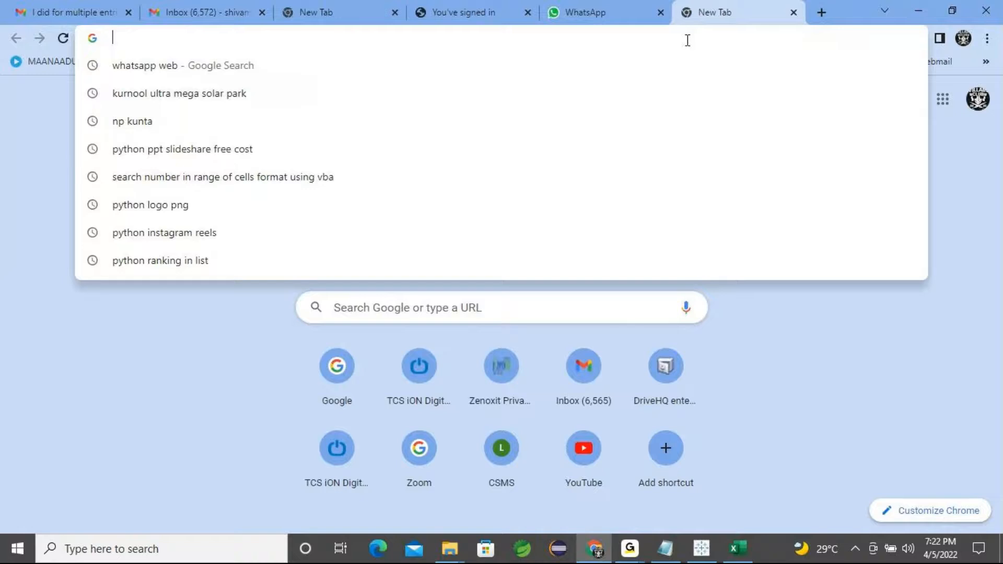
text(gree)
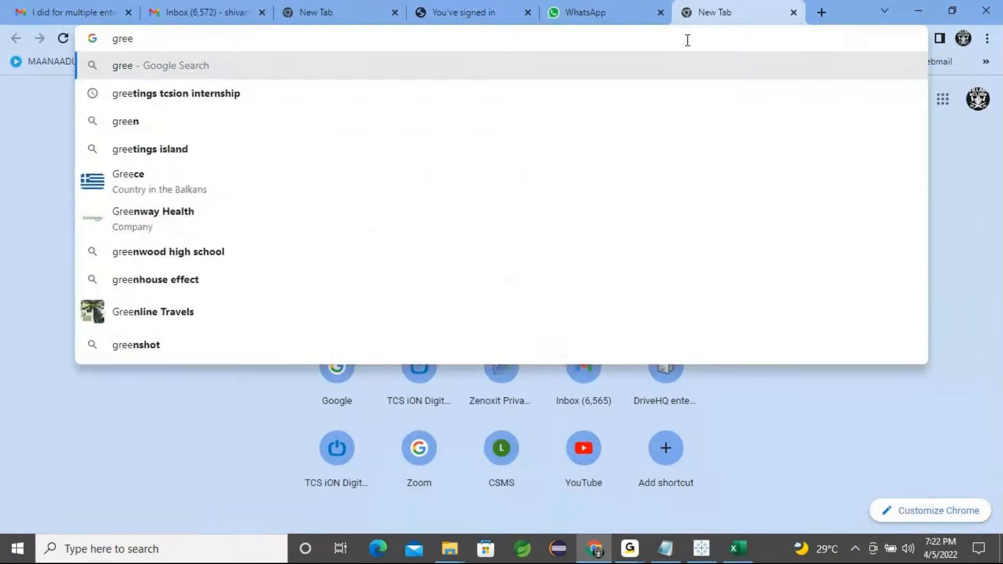
text(n hd )
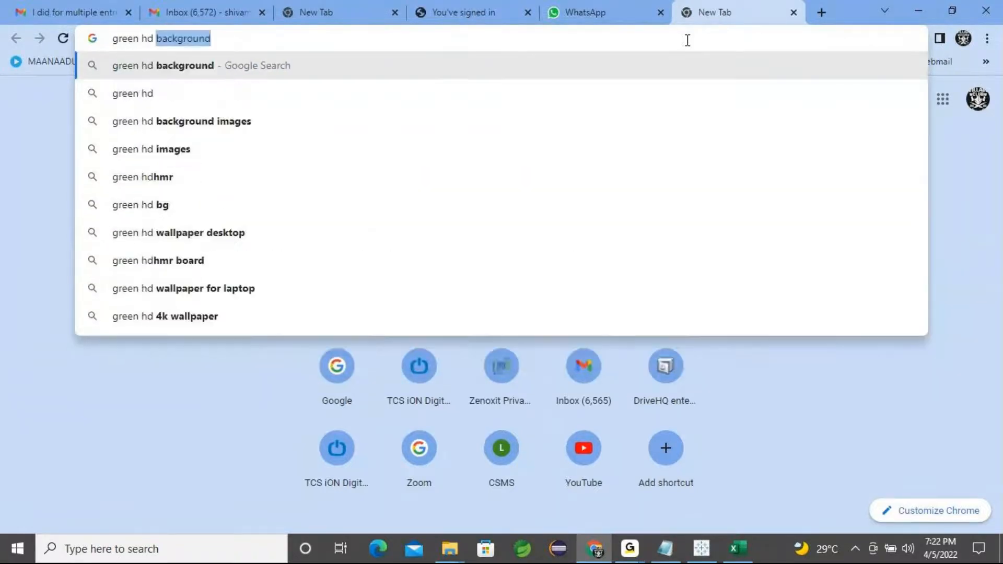
text(images)
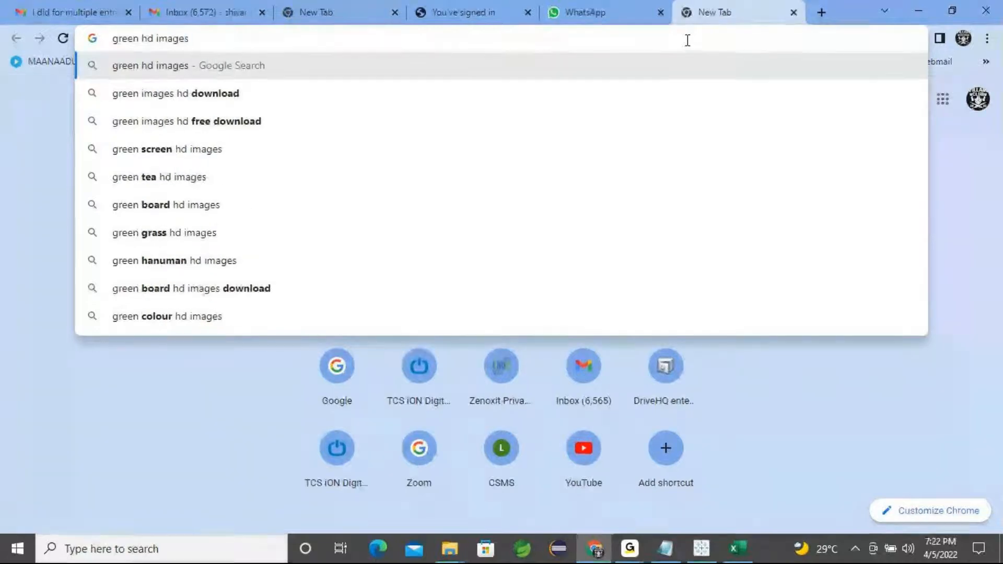
key(Return)
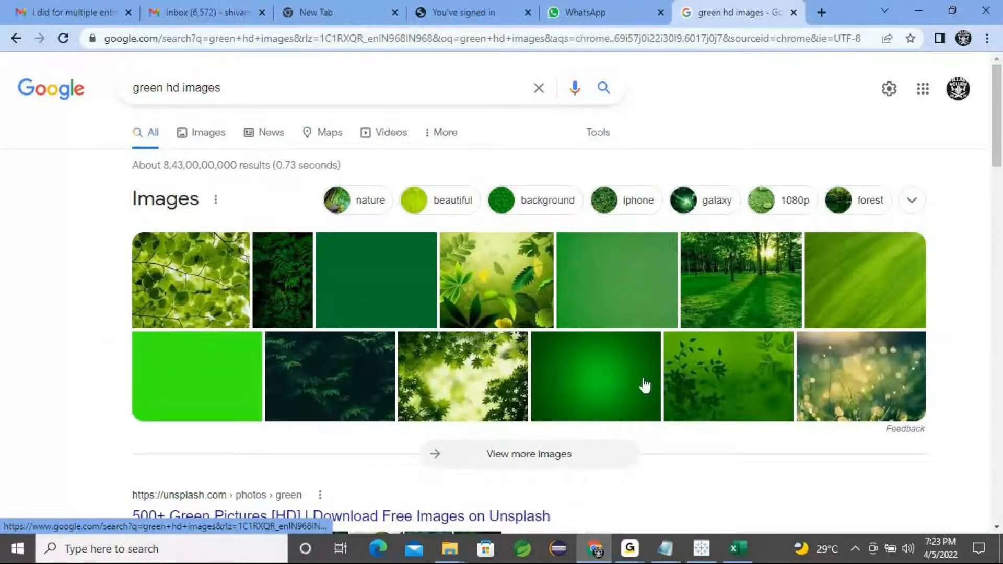
Open the green image result with dark leaf silhouettes in a new tab and switch to that tab
click(730, 379)
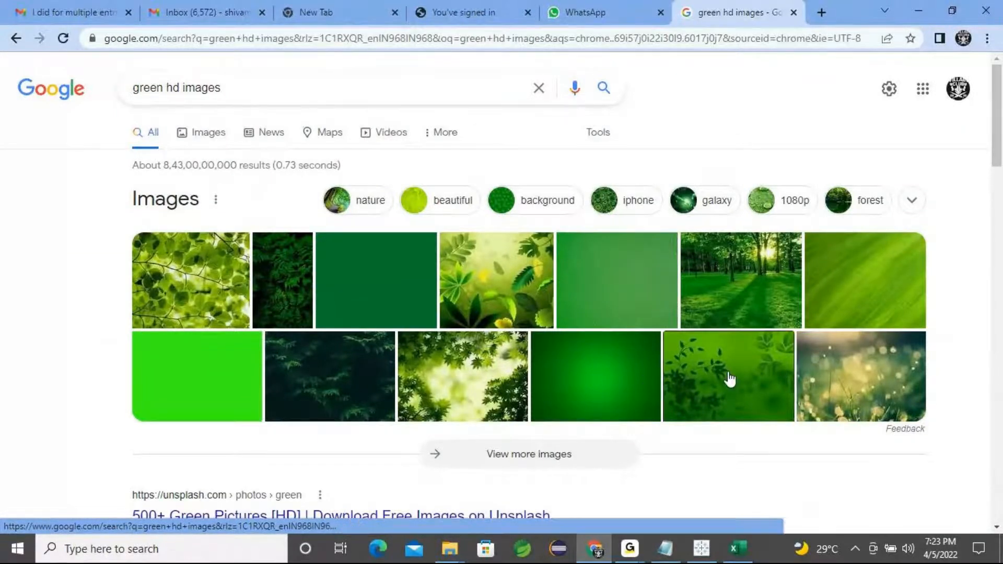
right_click(730, 378)
click(767, 383)
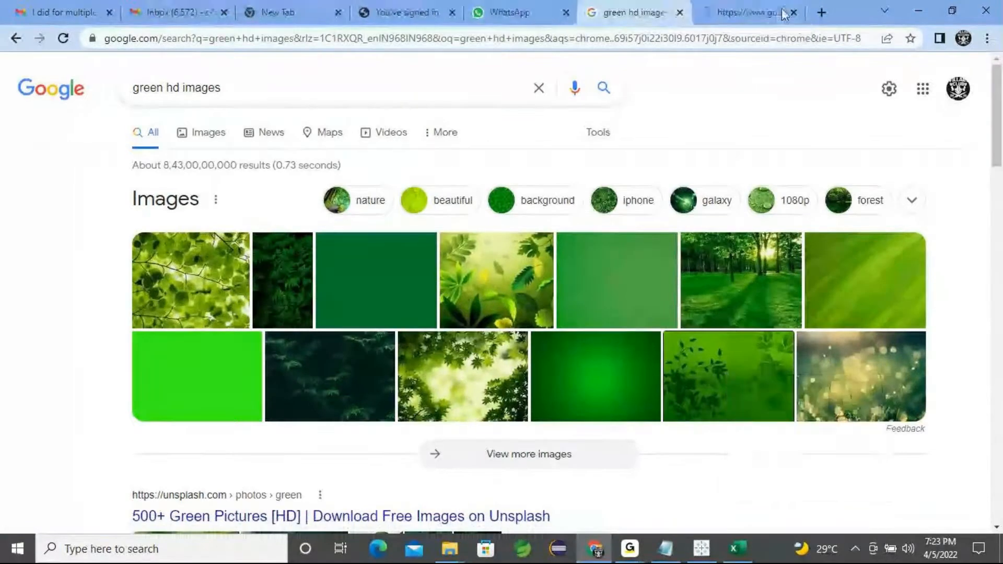
click(744, 14)
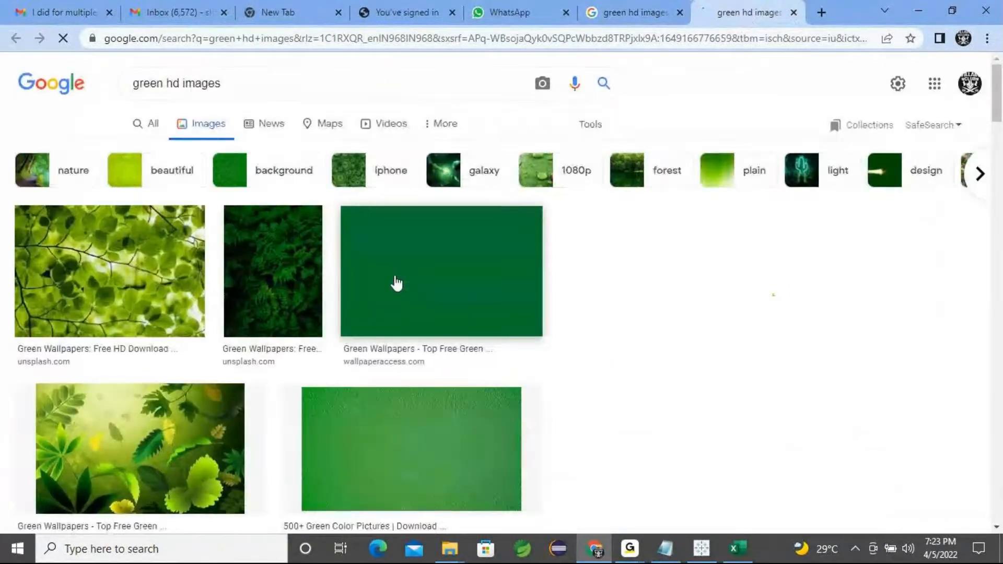
click(396, 282)
Open the image's Wallpaper-House.com source in a new tab and go to the individual page of the green leaf wallpaper
right_click(679, 199)
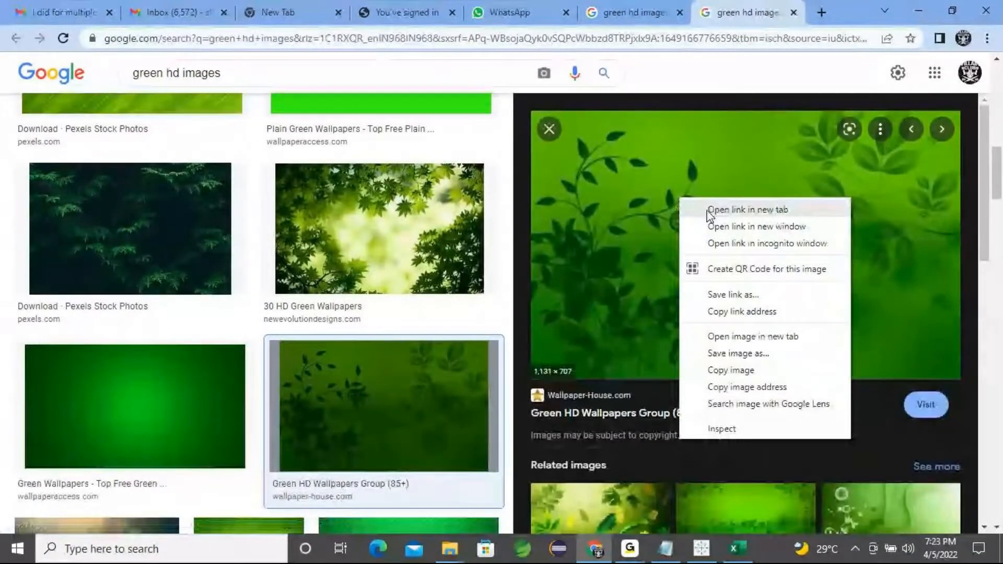
scroll(651, 227, down, 3)
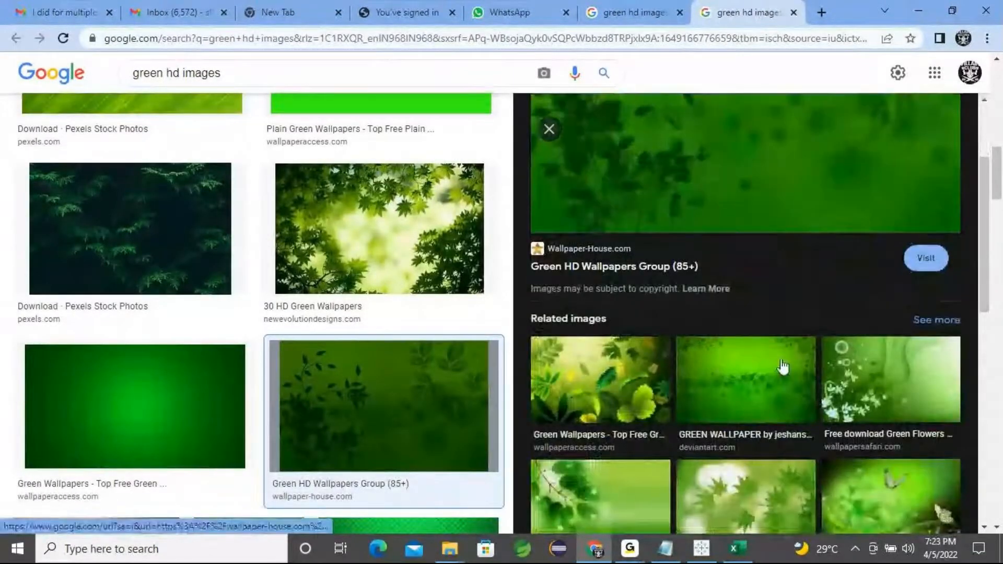
scroll(656, 351, up, 3)
right_click(710, 177)
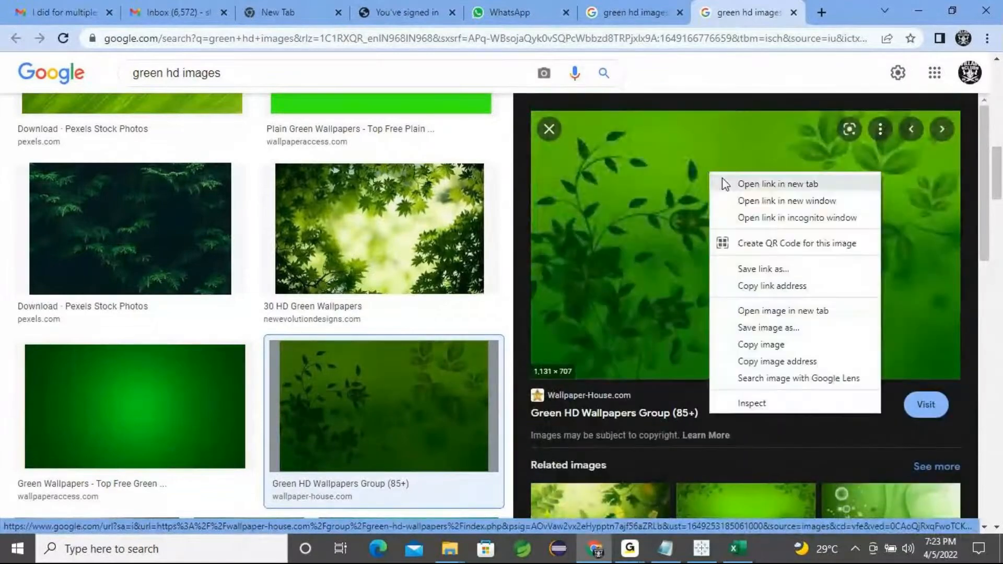
click(743, 188)
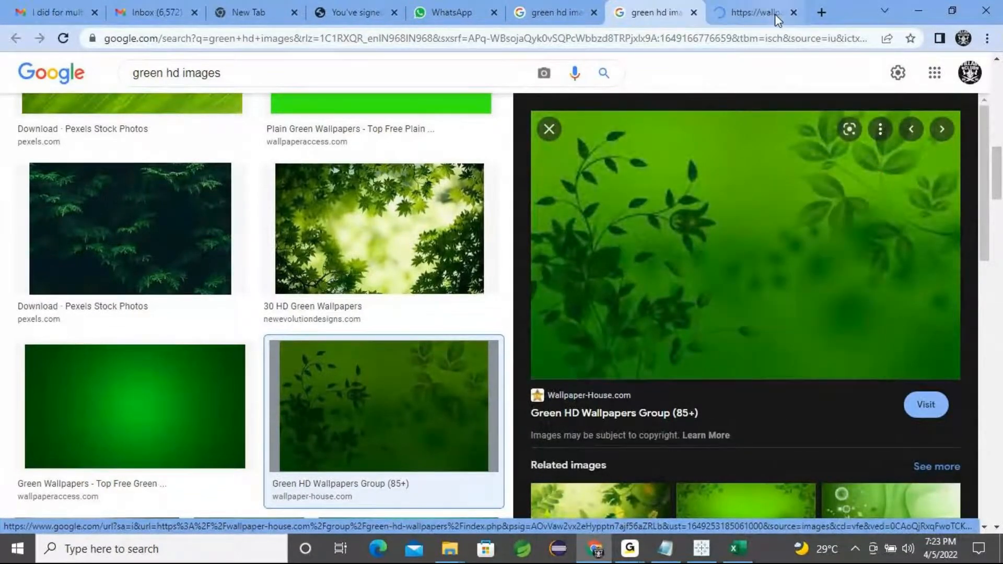
click(752, 13)
scroll(520, 193, down, 10)
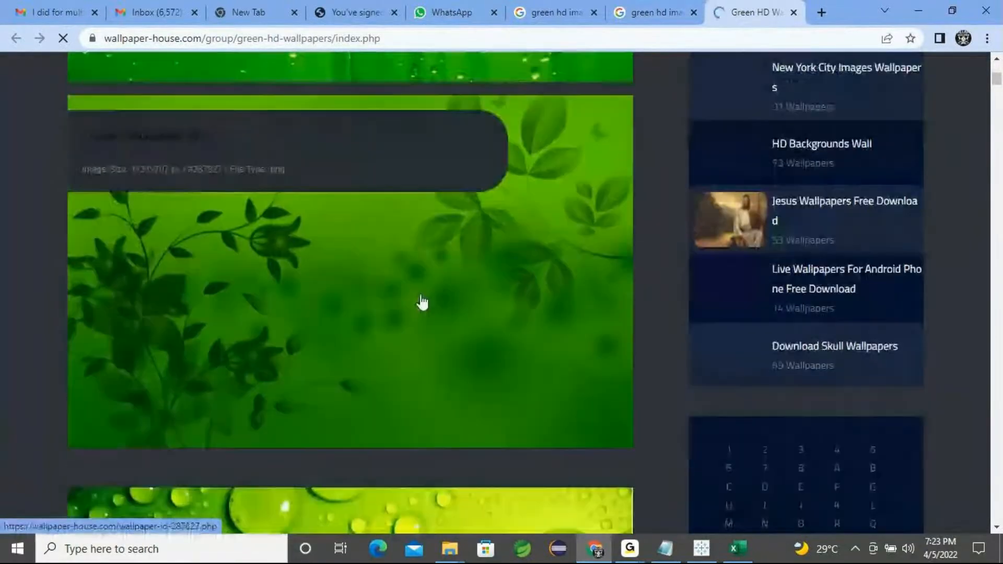
click(421, 297)
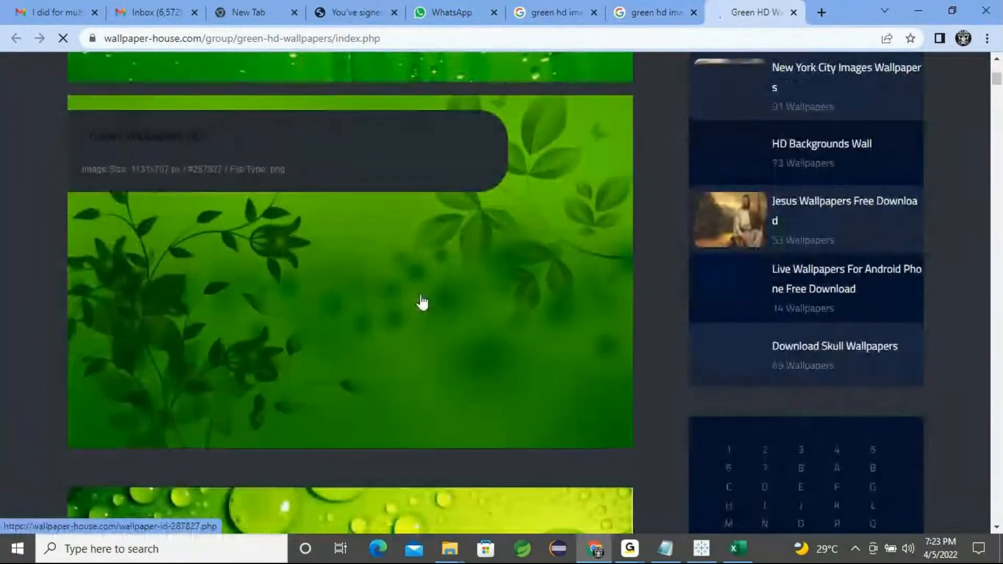
Save the green leaf wallpaper image to the Desktop as the PNG file wallpaper2you_287827 and return to Tableau
scroll(420, 297, down, 5)
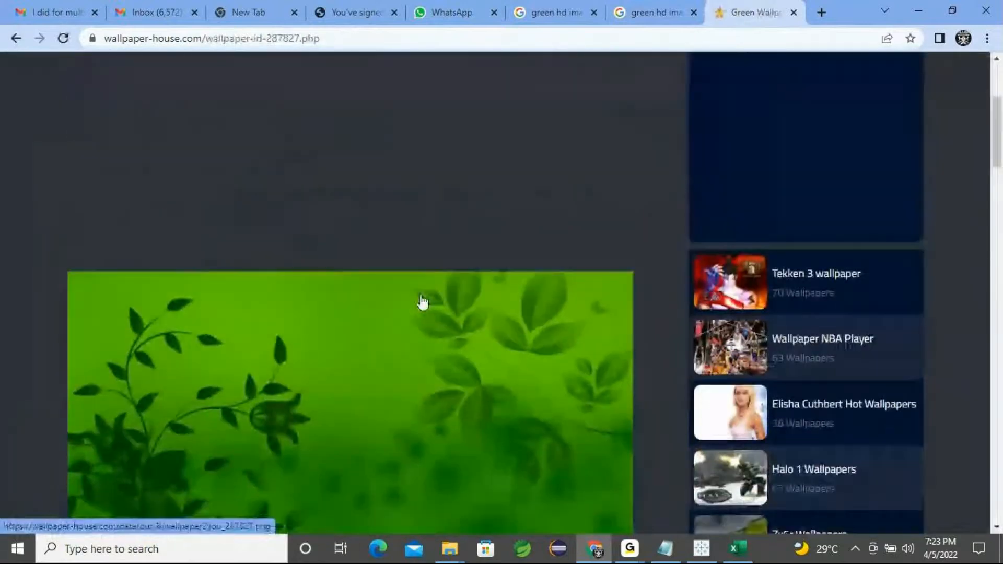
scroll(422, 301, down, 9)
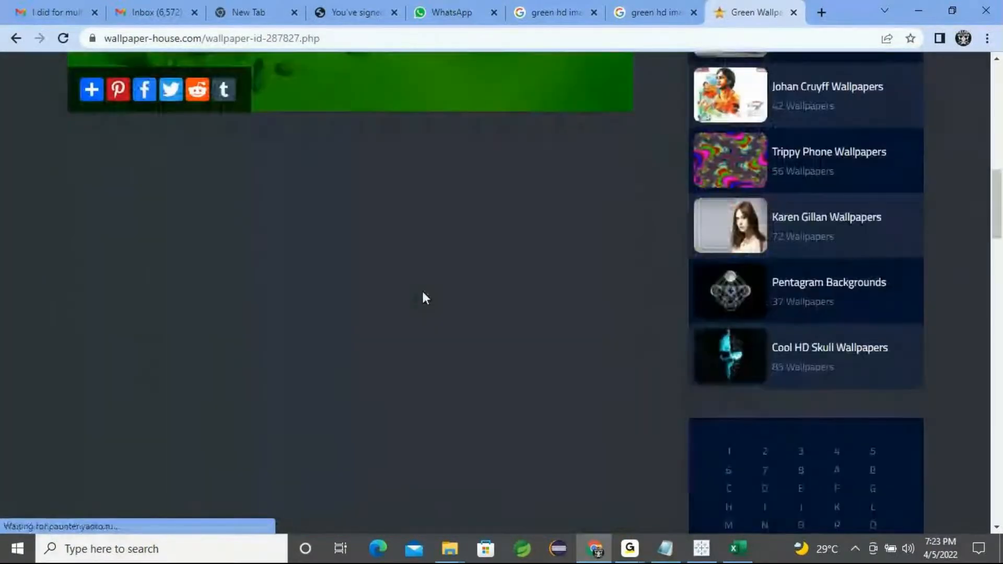
scroll(423, 300, up, 6)
scroll(424, 300, up, 6)
scroll(449, 276, down, 4)
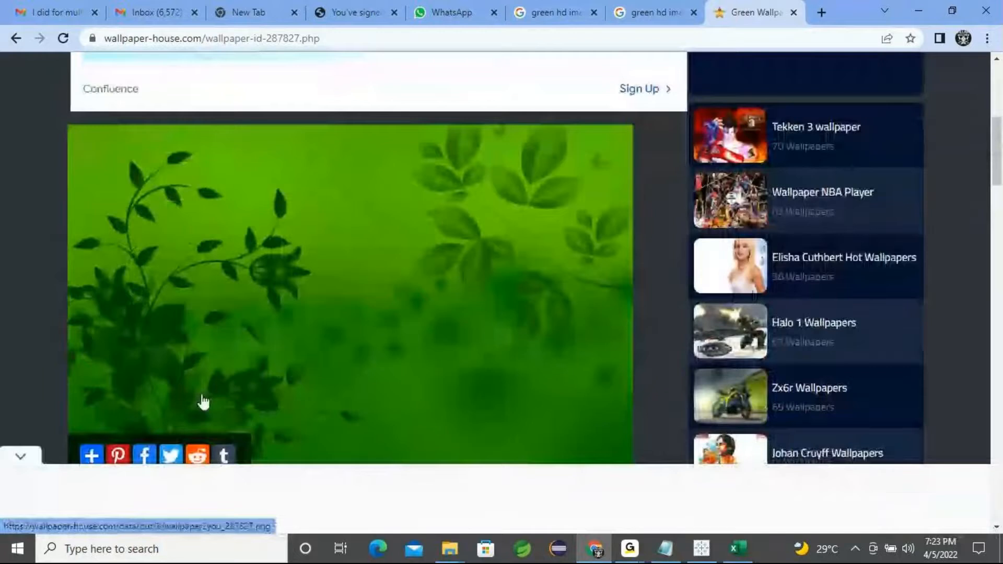
click(17, 459)
scroll(300, 320, down, 3)
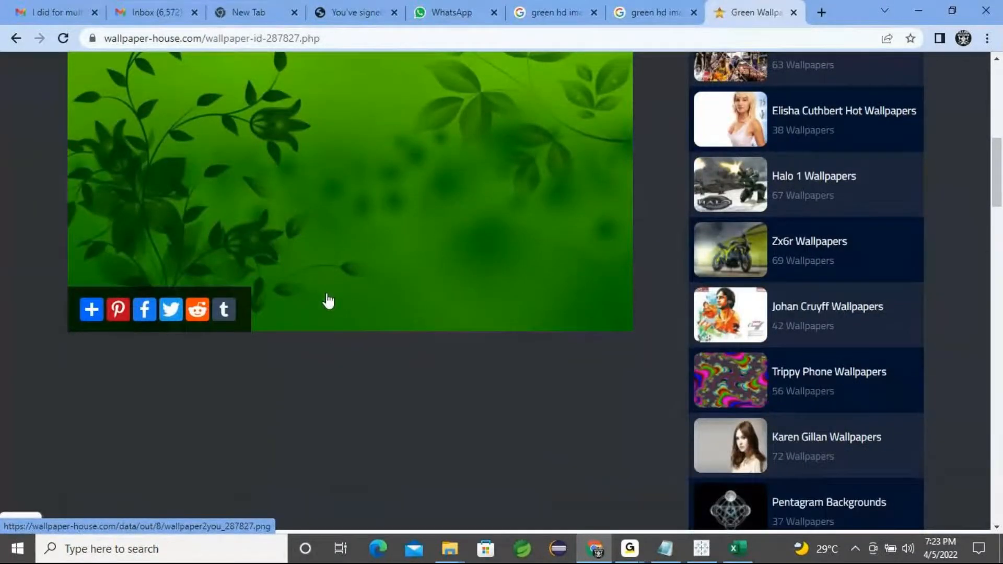
scroll(329, 302, up, 6)
scroll(353, 330, down, 3)
right_click(389, 250)
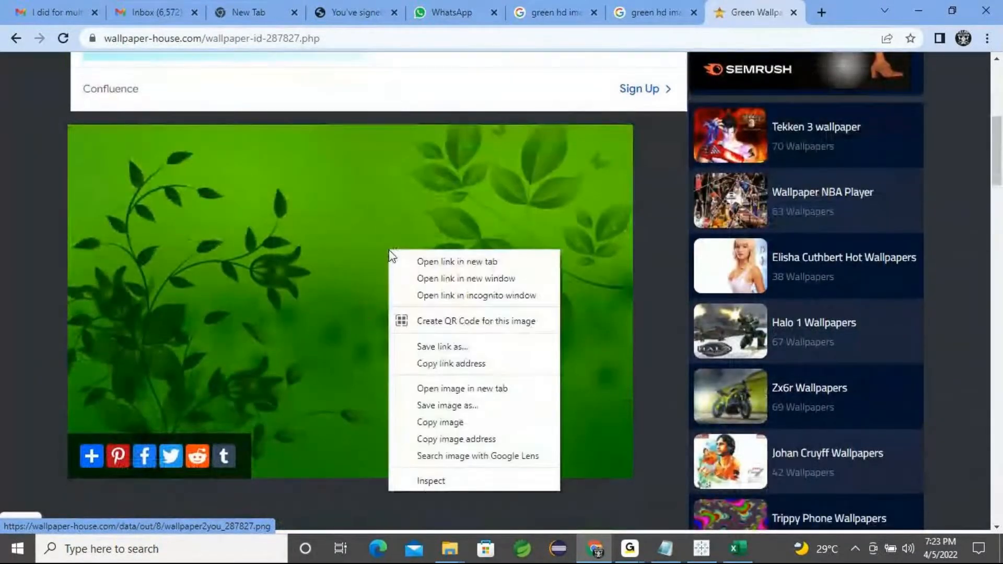
click(453, 408)
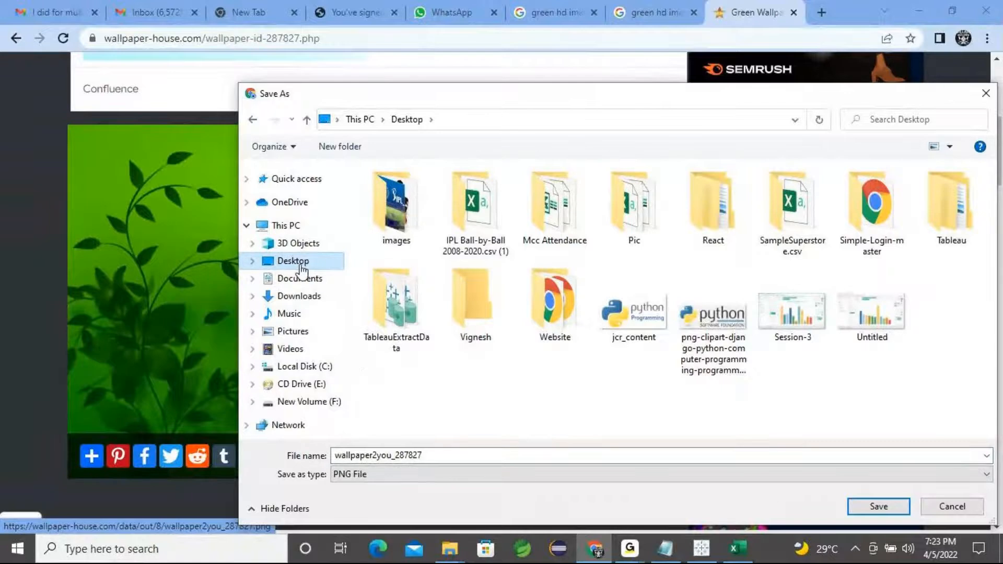
click(876, 509)
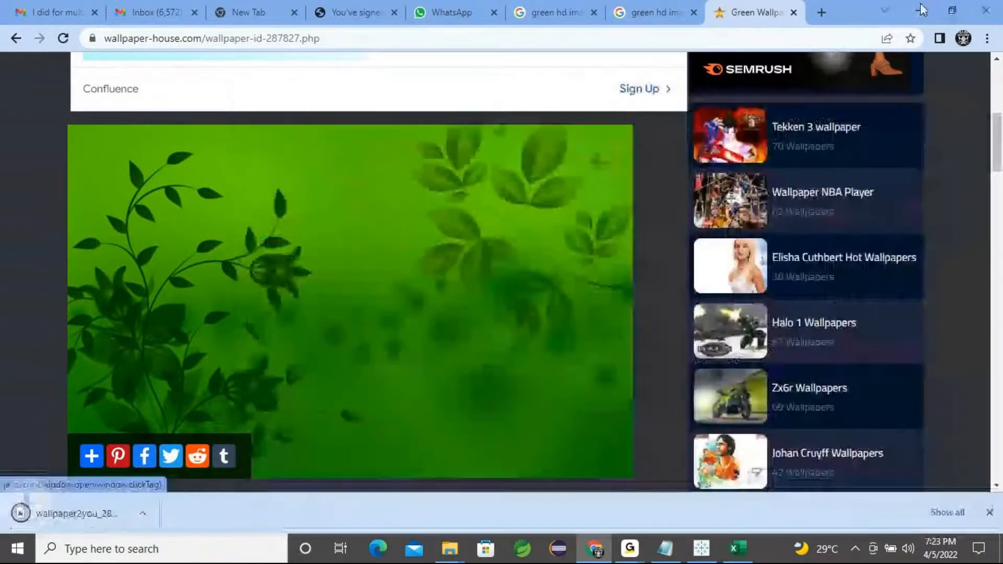
click(920, 9)
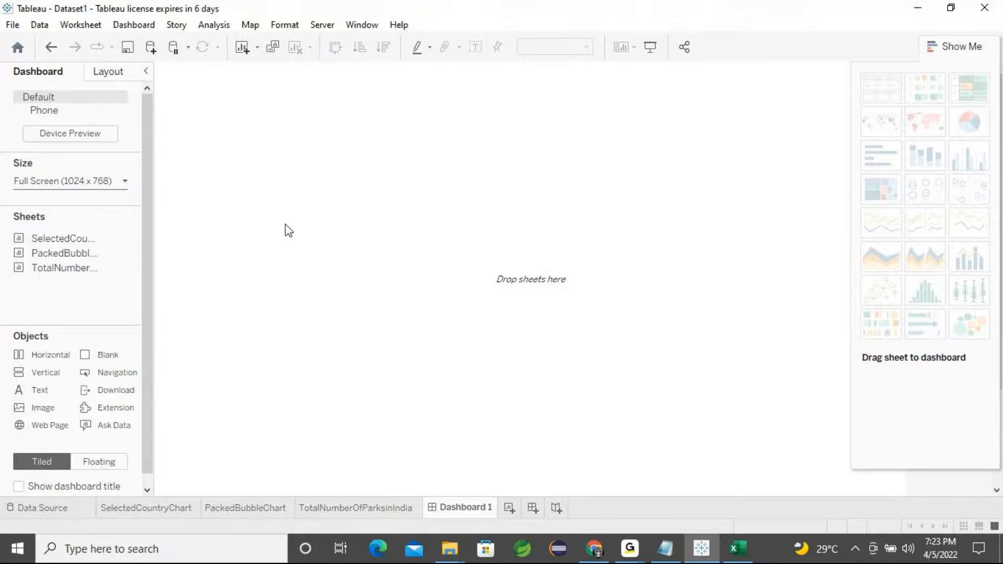
double_click(45, 412)
drag(101, 405, 307, 335)
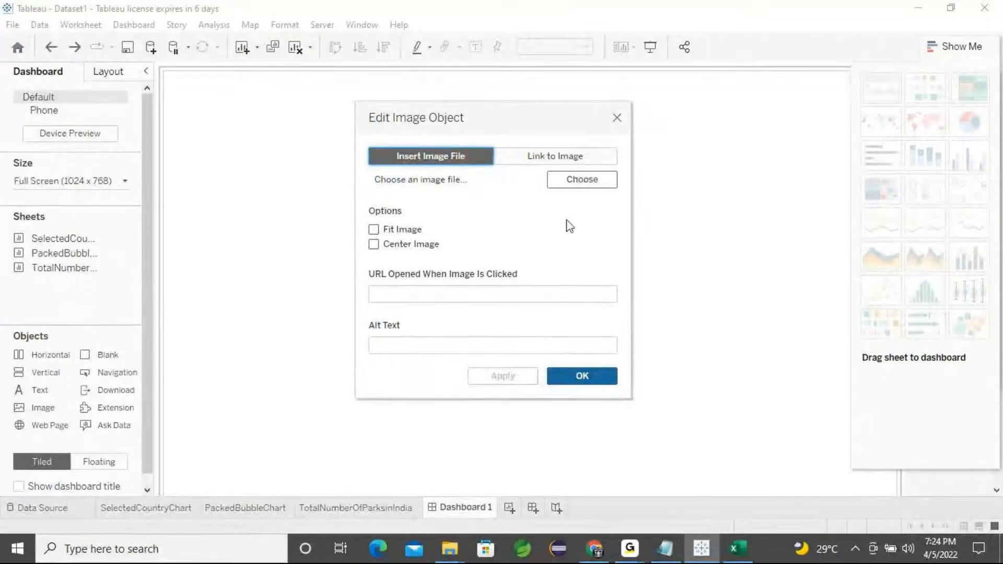
click(617, 118)
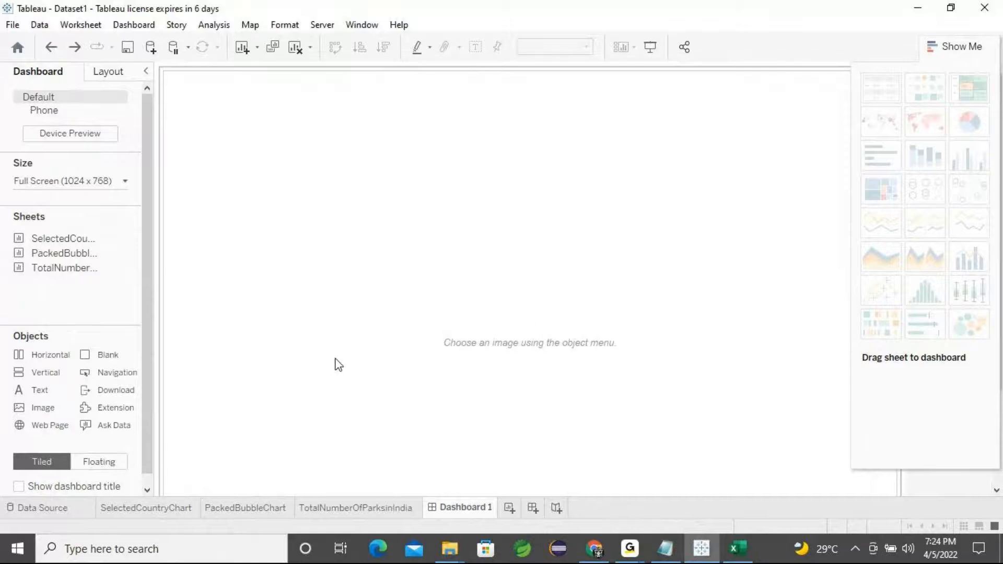
key(Delete)
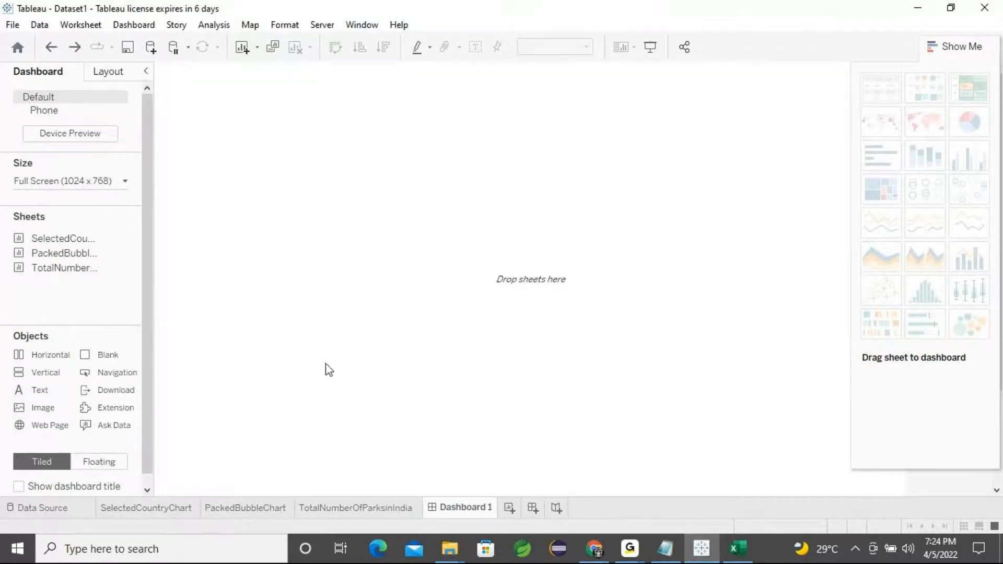
Add an image object to the empty dashboard using wallpaper2you_287827.png from the Desktop, with Fit Image enabled
drag(45, 414, 368, 277)
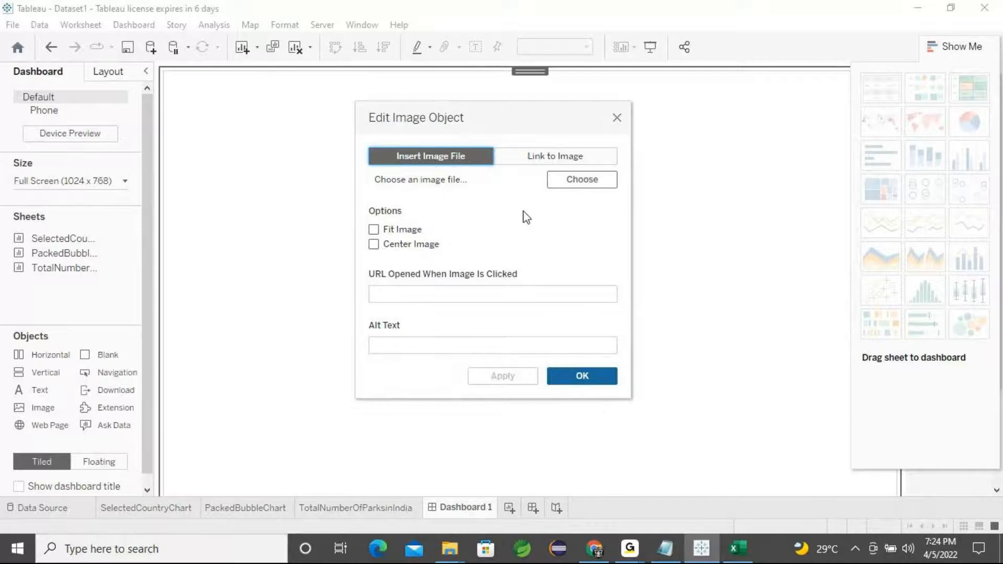
click(558, 188)
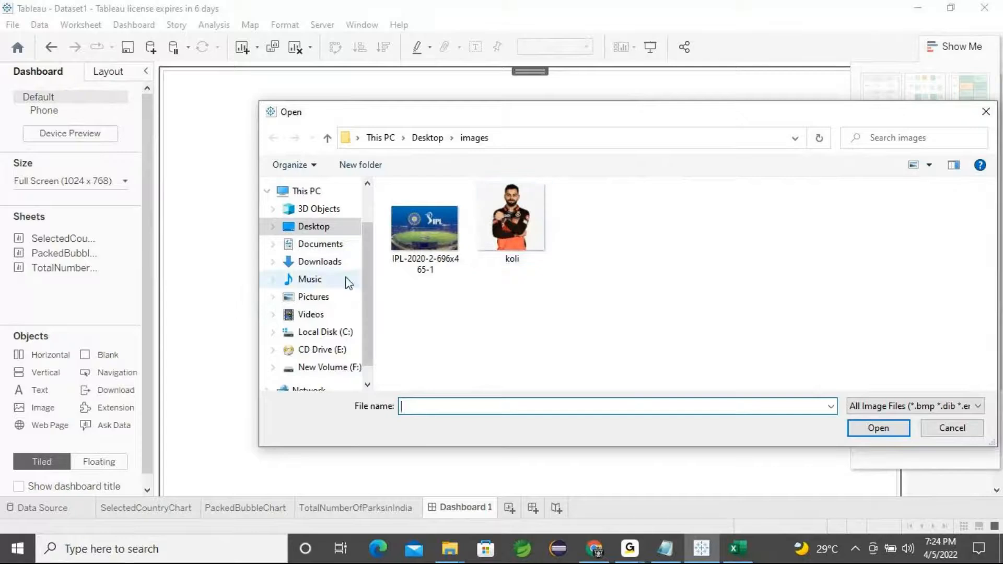
click(324, 231)
scroll(787, 271, down, 2)
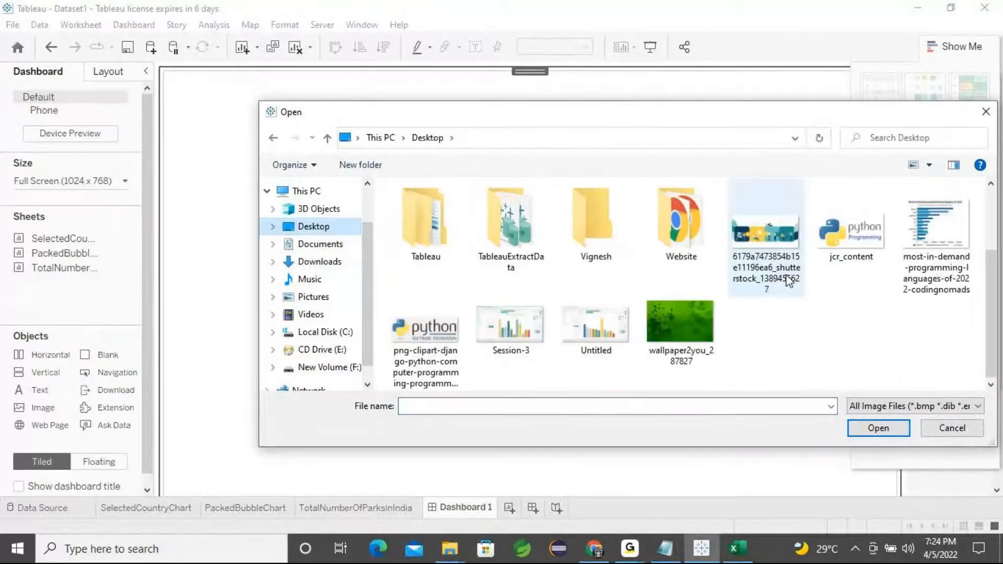
click(682, 320)
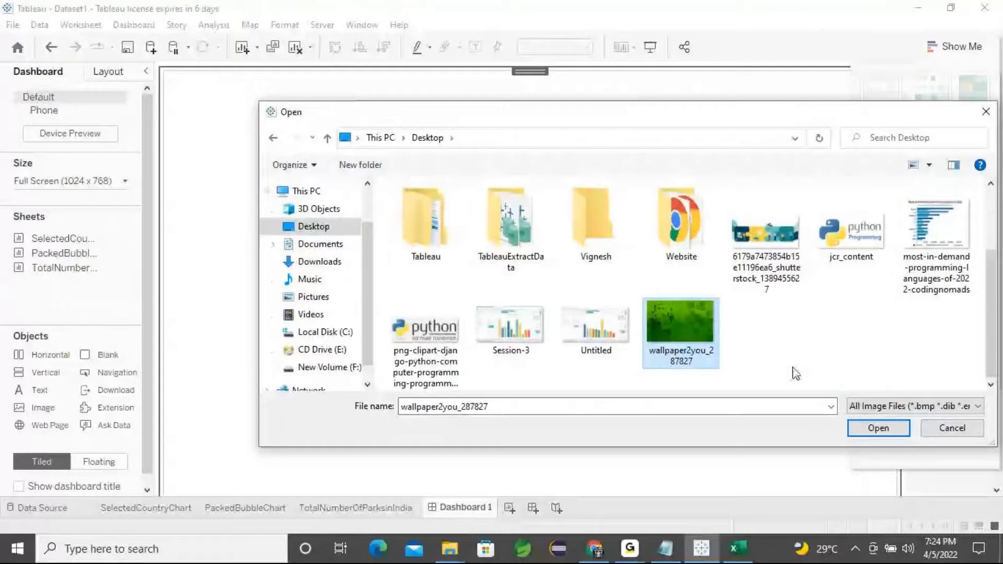
click(878, 428)
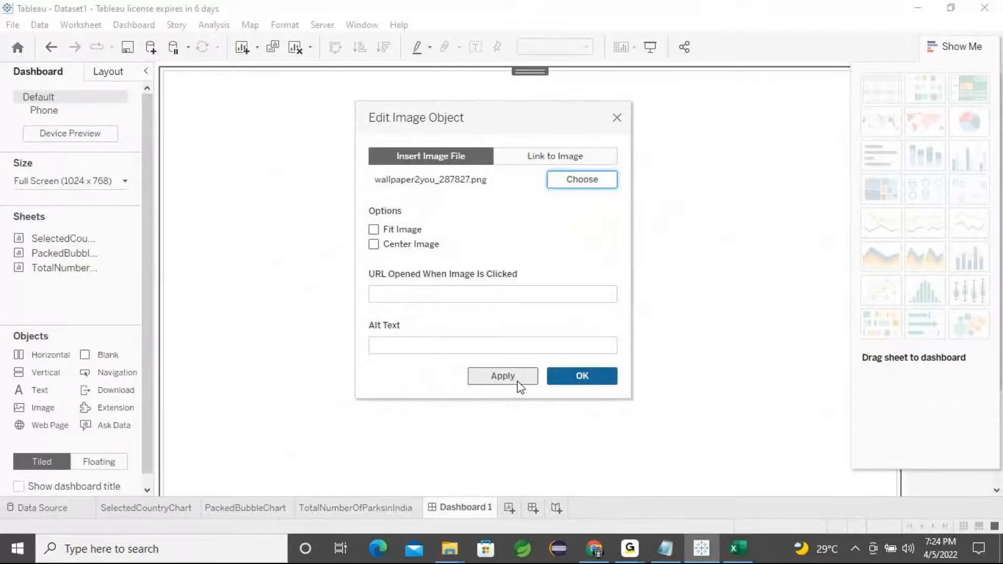
click(408, 231)
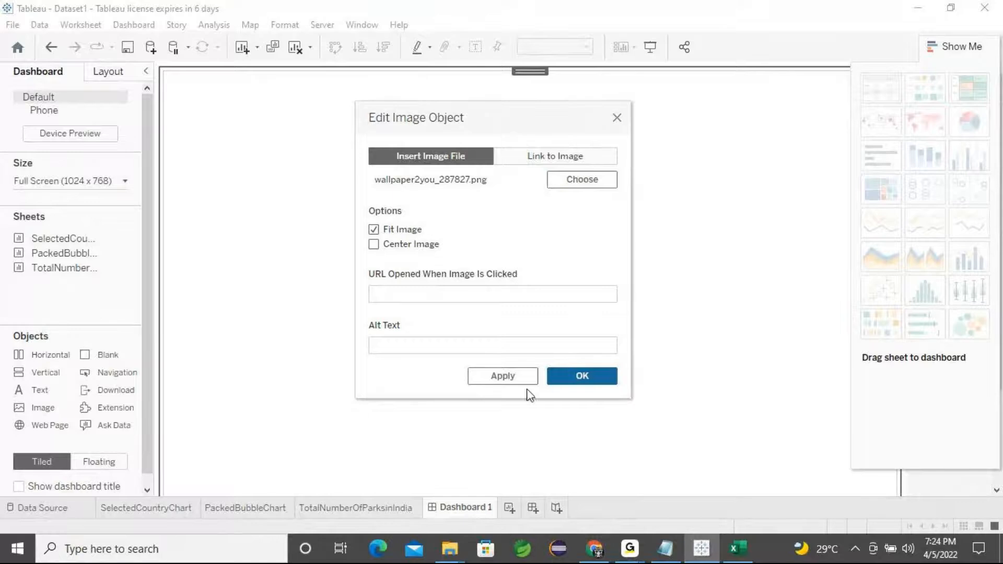
click(516, 383)
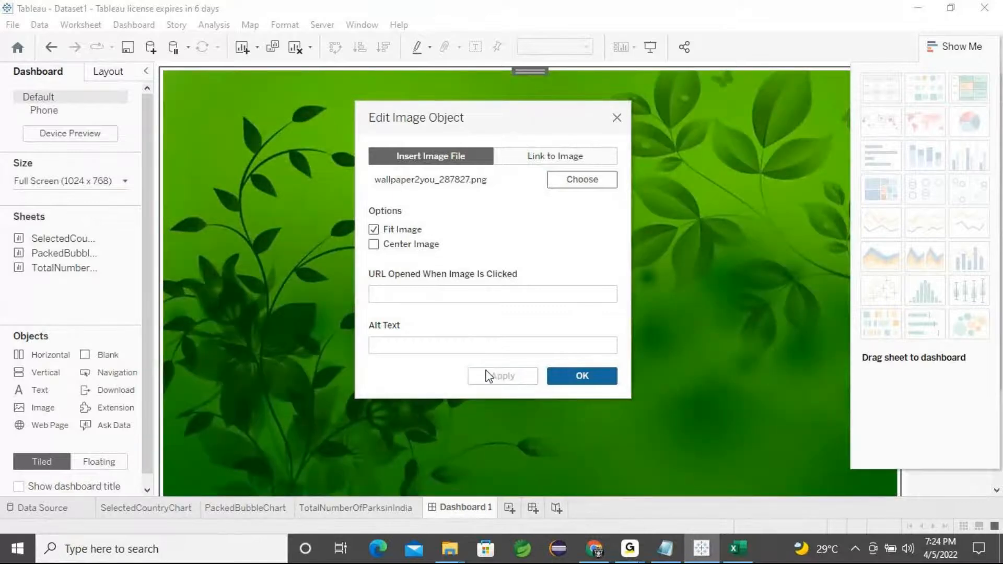
click(605, 376)
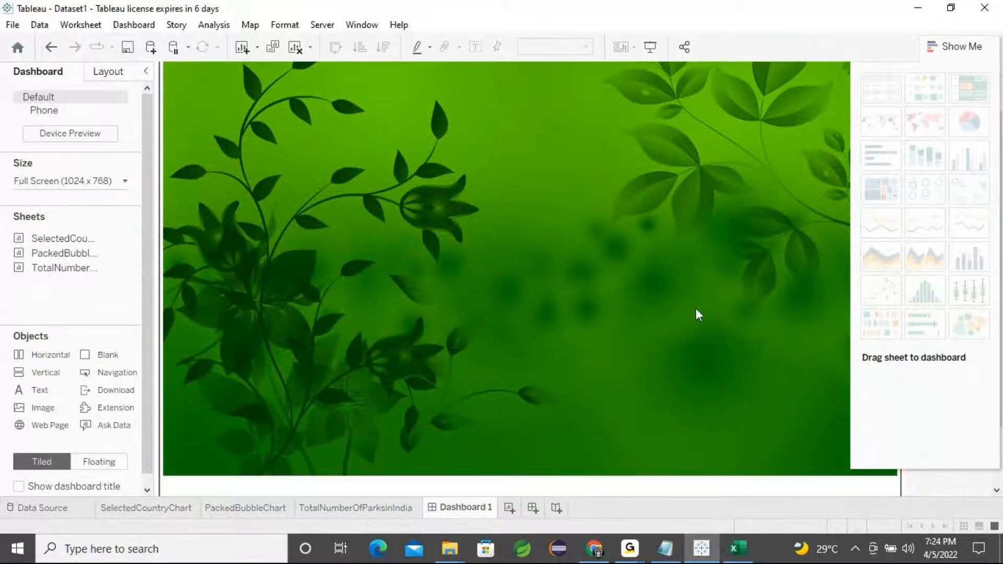
Hide the Show Me pane and check how the green image covers the dashboard from top to bottom
scroll(698, 316, down, 3)
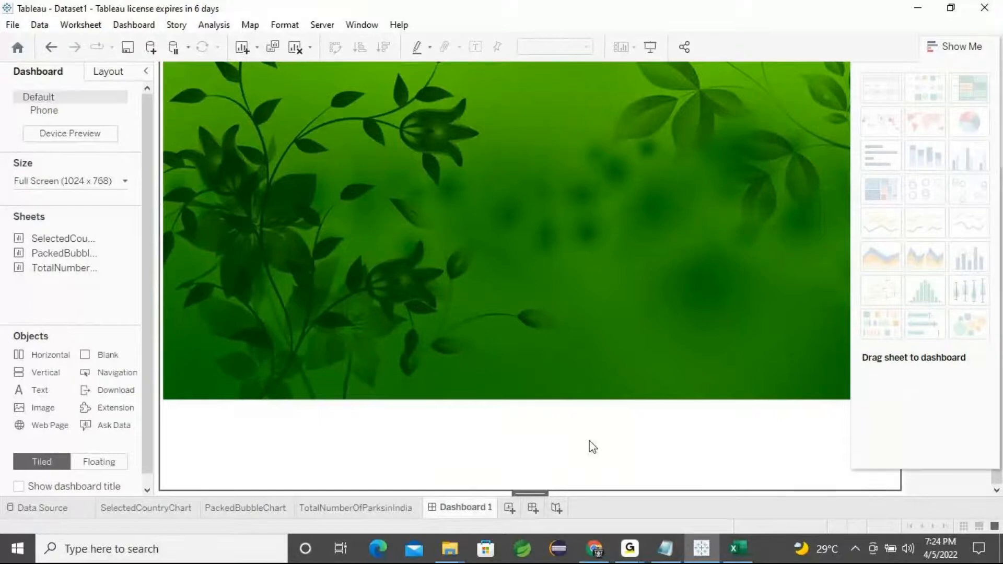
scroll(590, 446, up, 5)
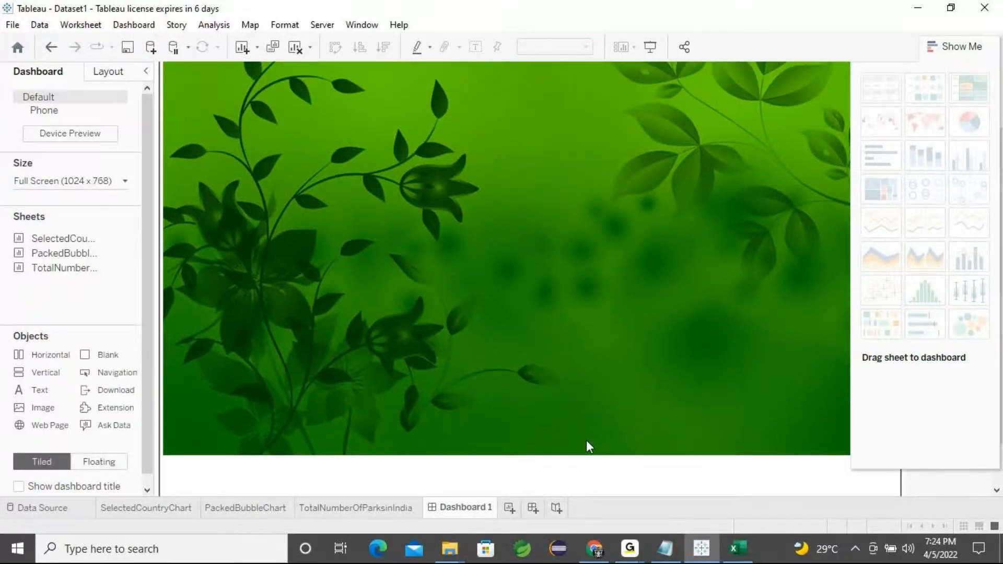
scroll(585, 442, up, 5)
click(585, 442)
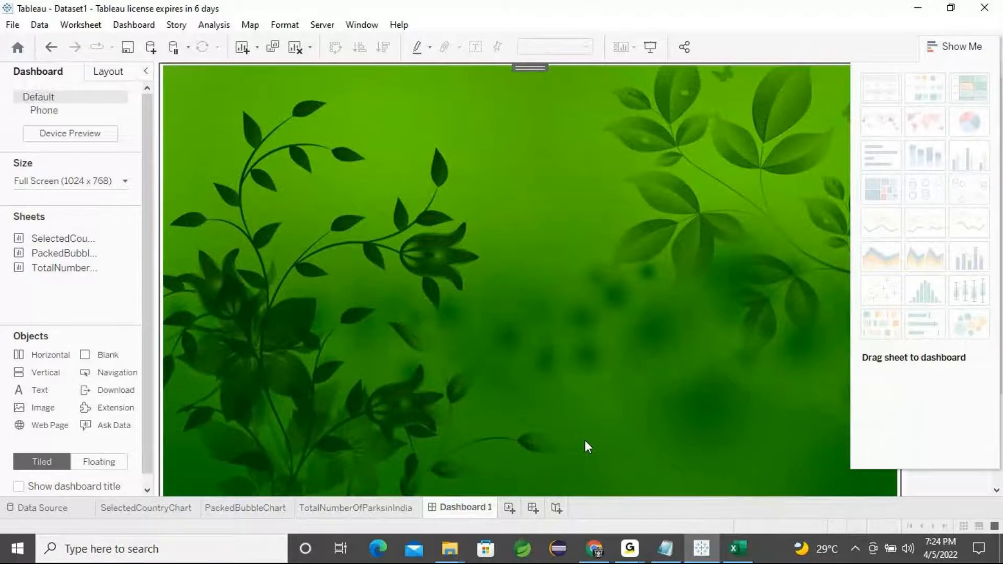
click(966, 46)
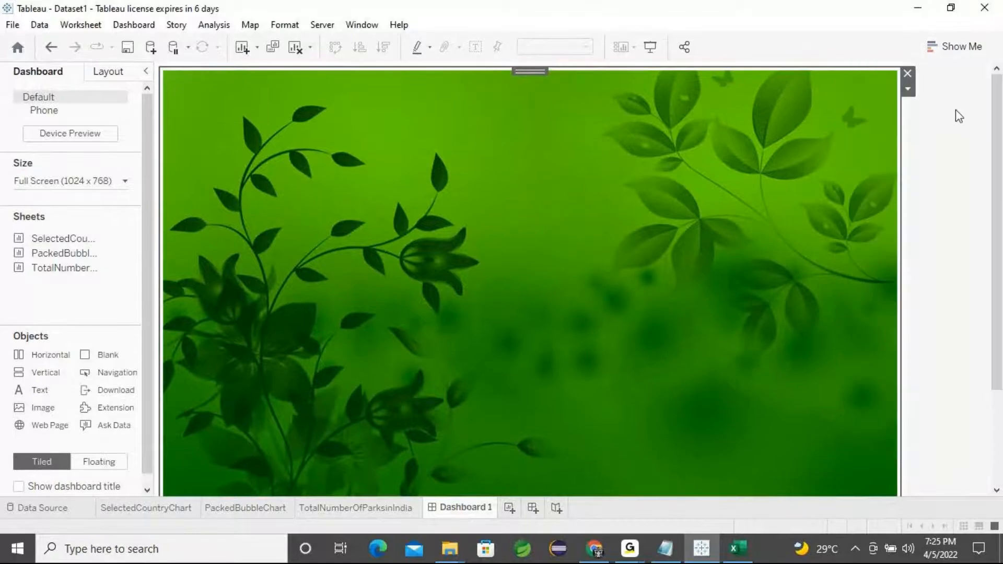
scroll(933, 293, down, 3)
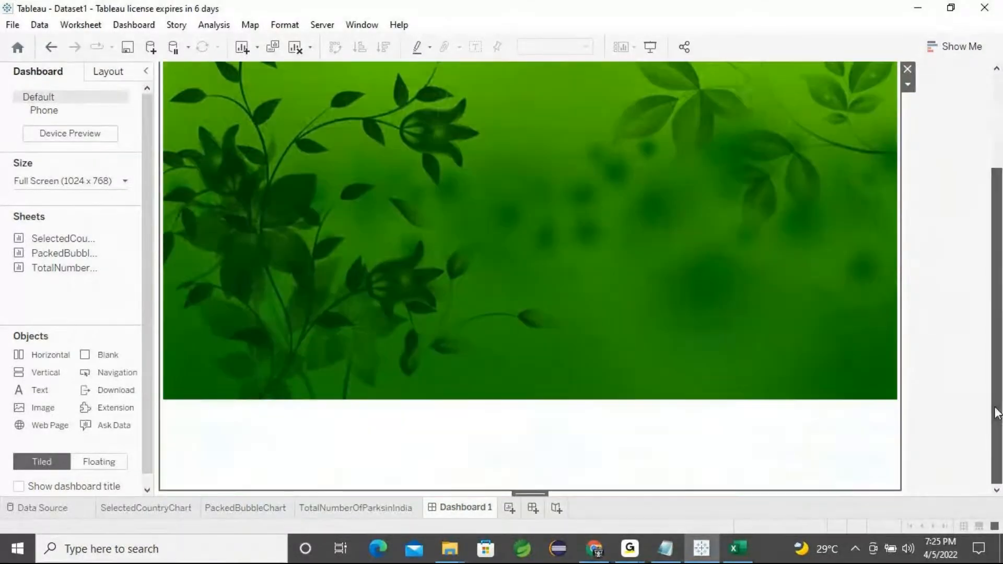
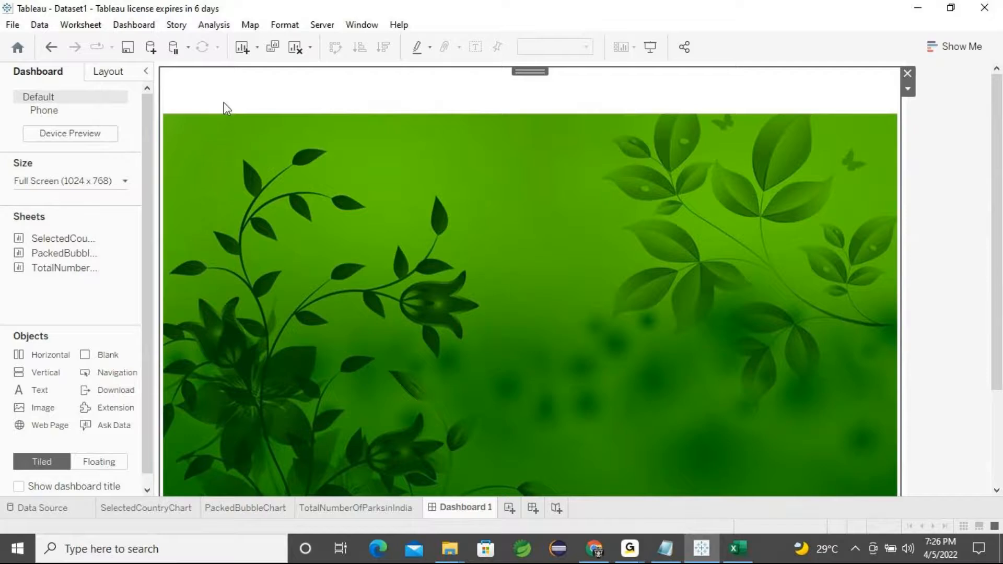
Try placing the SelectedCountryChart sheet on the dashboard as a tiled item, and undo the placement
click(907, 89)
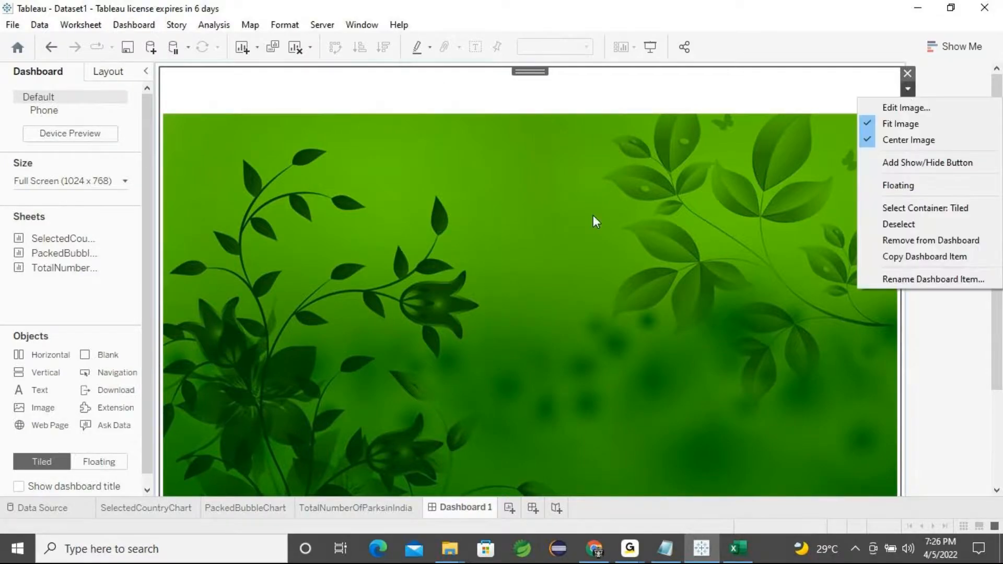
click(375, 264)
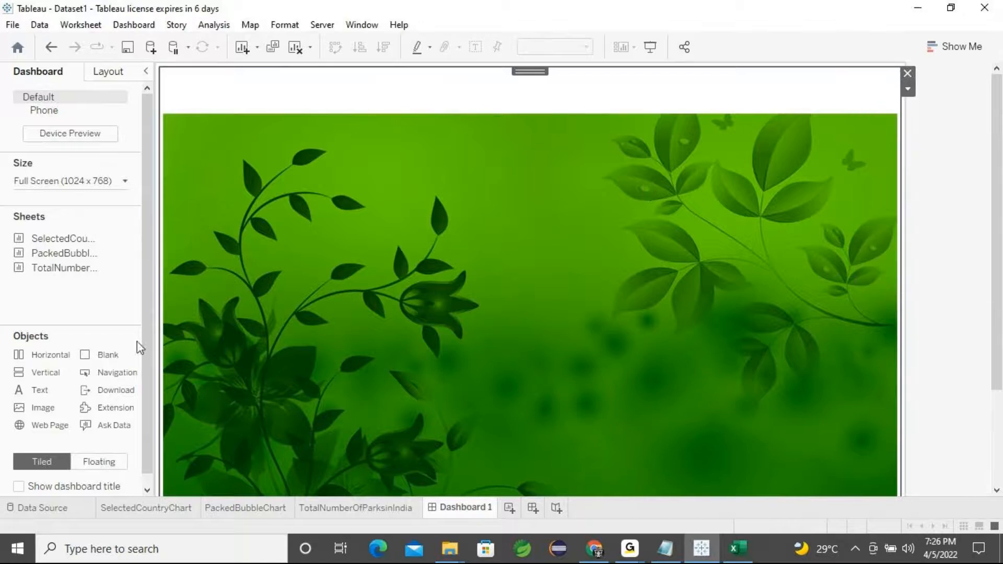
mouse_move(43, 252)
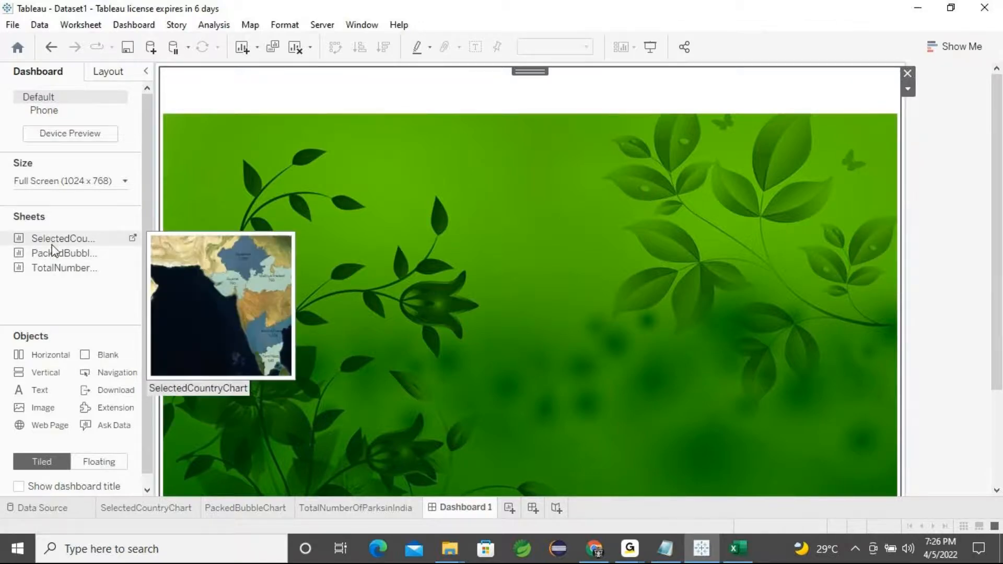
drag(55, 241, 248, 240)
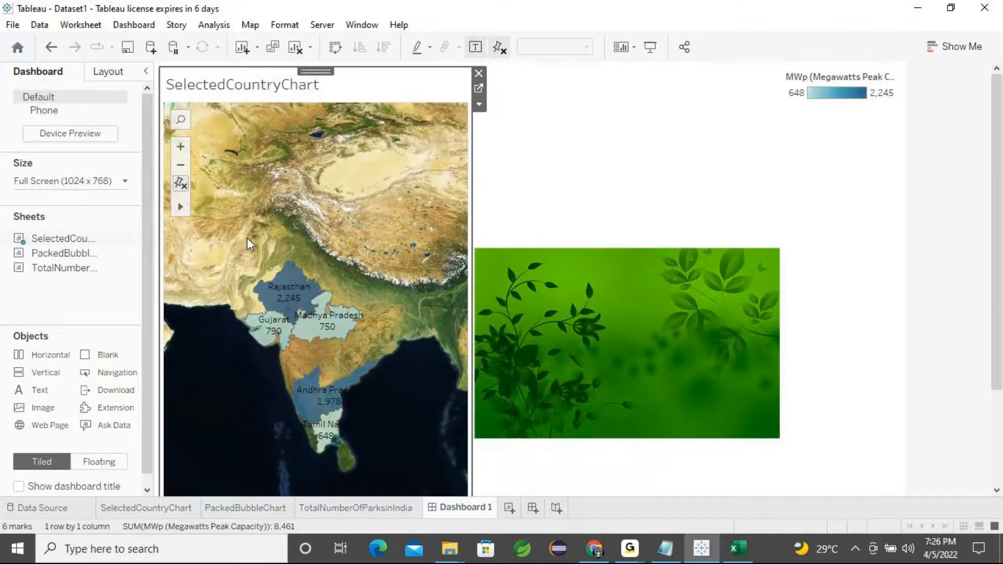
key(ctrl+z)
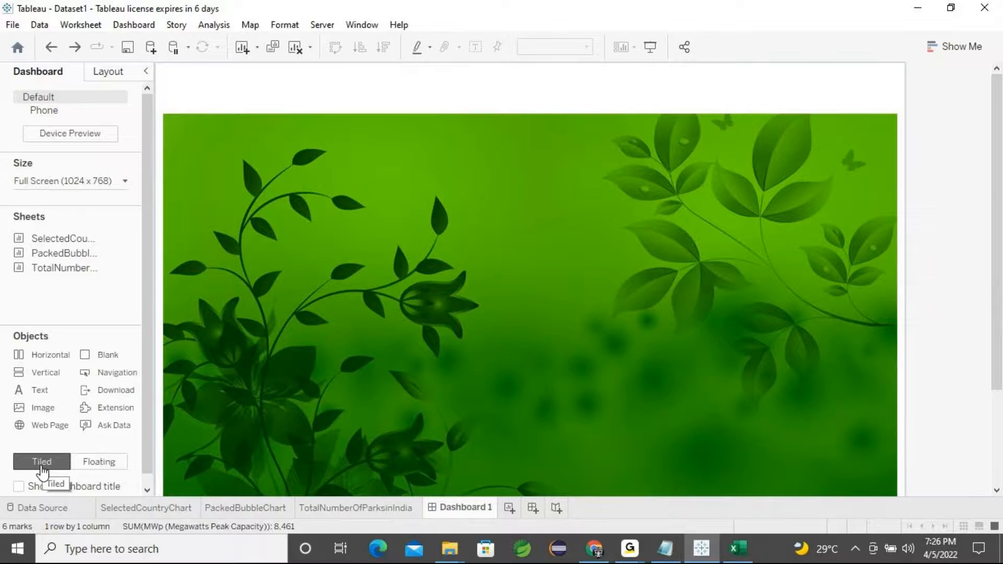
Switch new dashboard items to Floating and place the SelectedCountryChart sheet over the green image
click(100, 470)
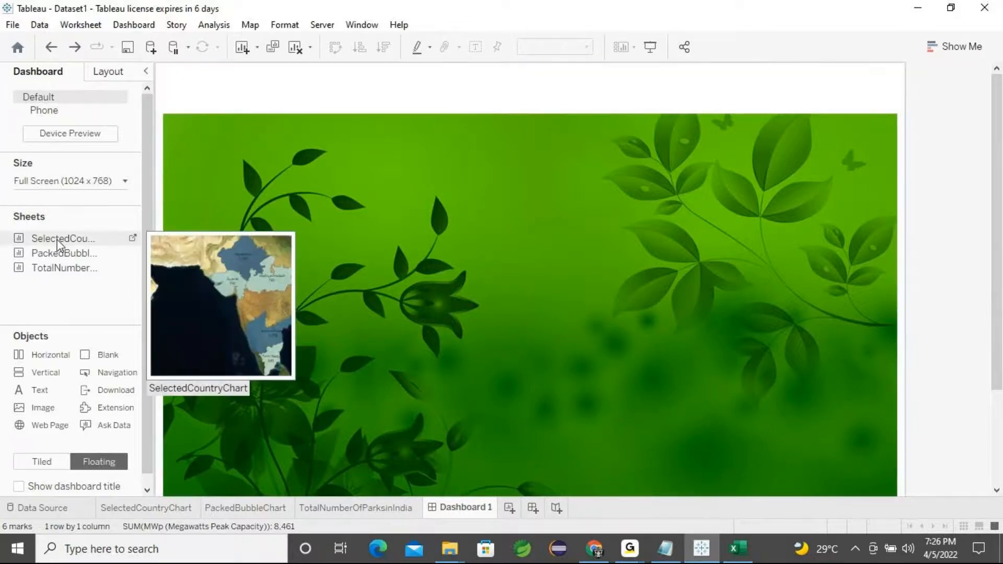
drag(64, 238, 220, 236)
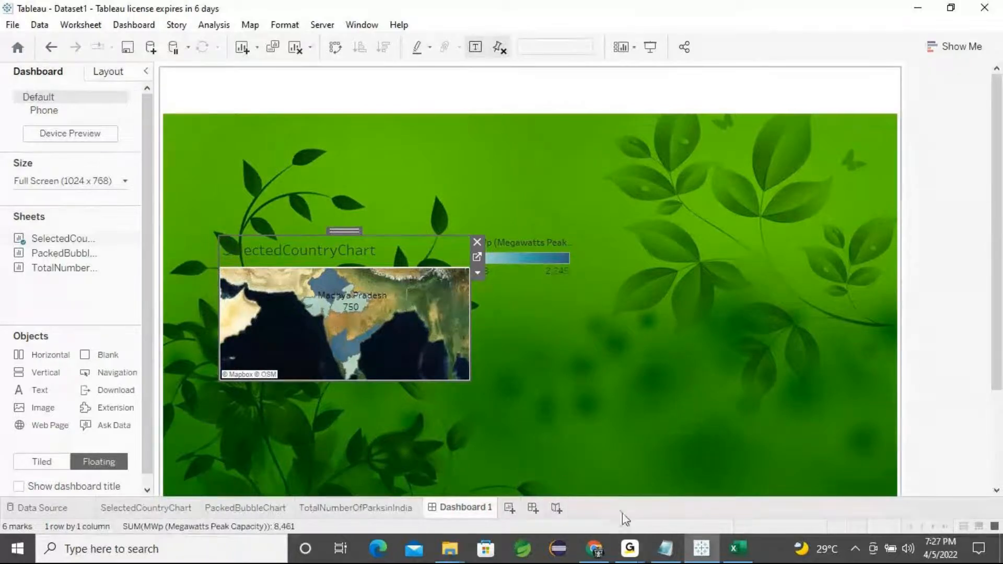
click(633, 553)
click(677, 478)
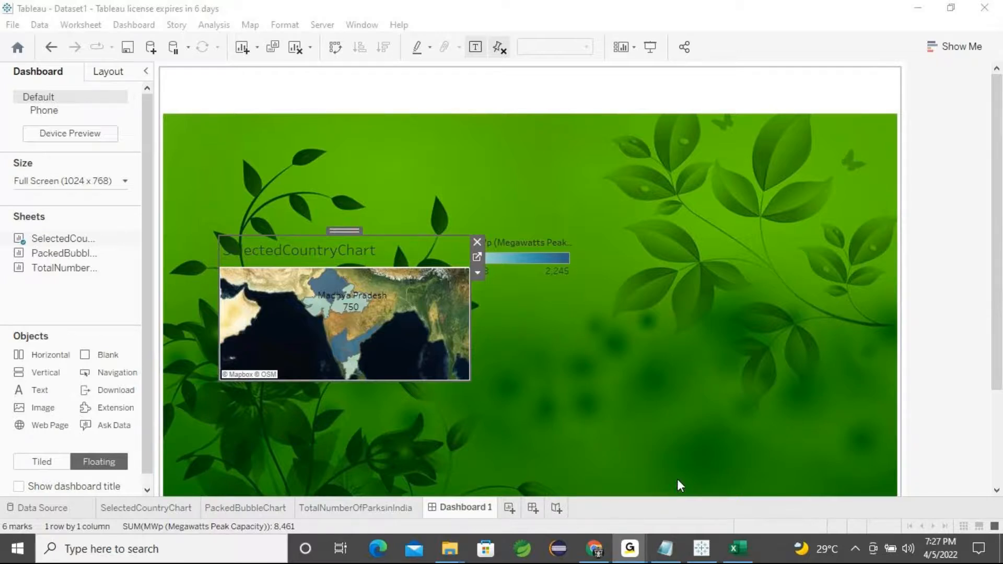
click(917, 12)
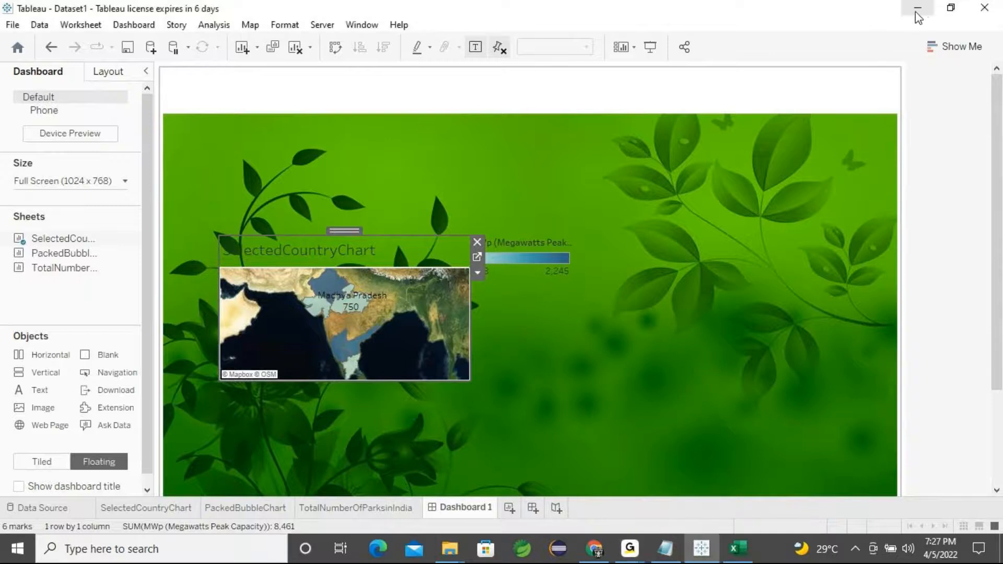
Make the floating SelectedCountryChart map taller by extending its lower edge
drag(343, 381, 329, 467)
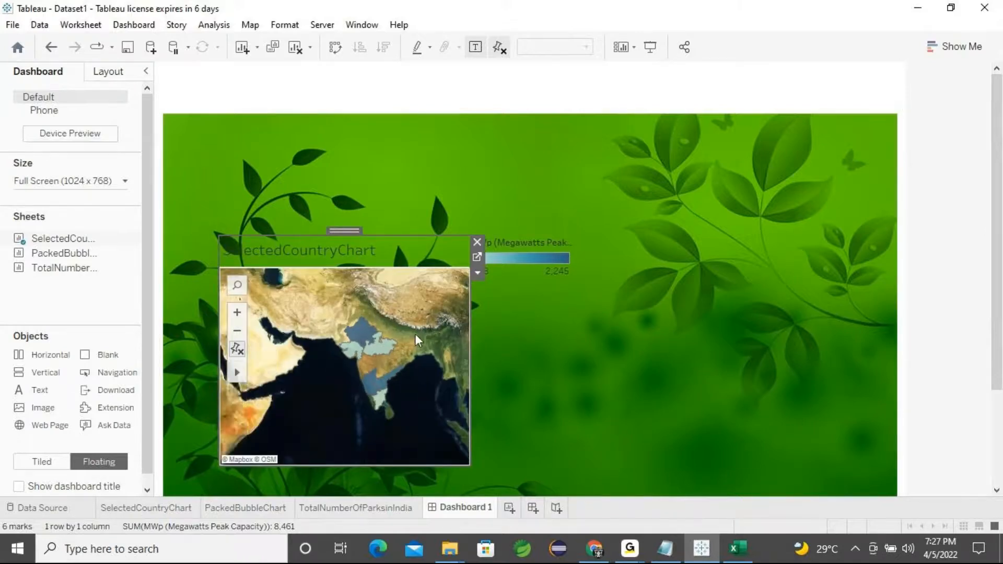
Zoom the SelectedCountryChart map in on India's states and enlarge its floating frame to the lower edge of the green image
scroll(395, 368, up, 2)
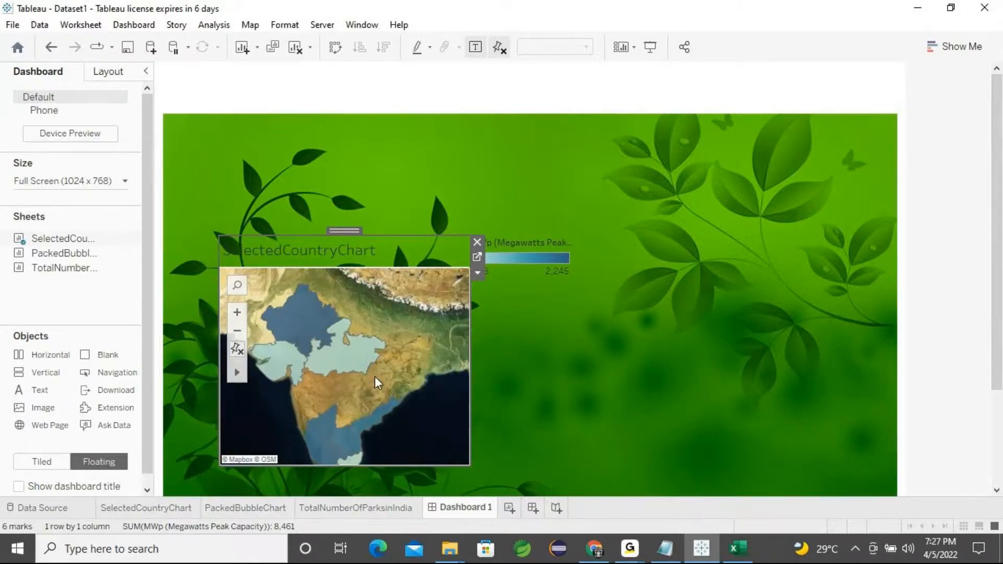
scroll(376, 378, up, 1)
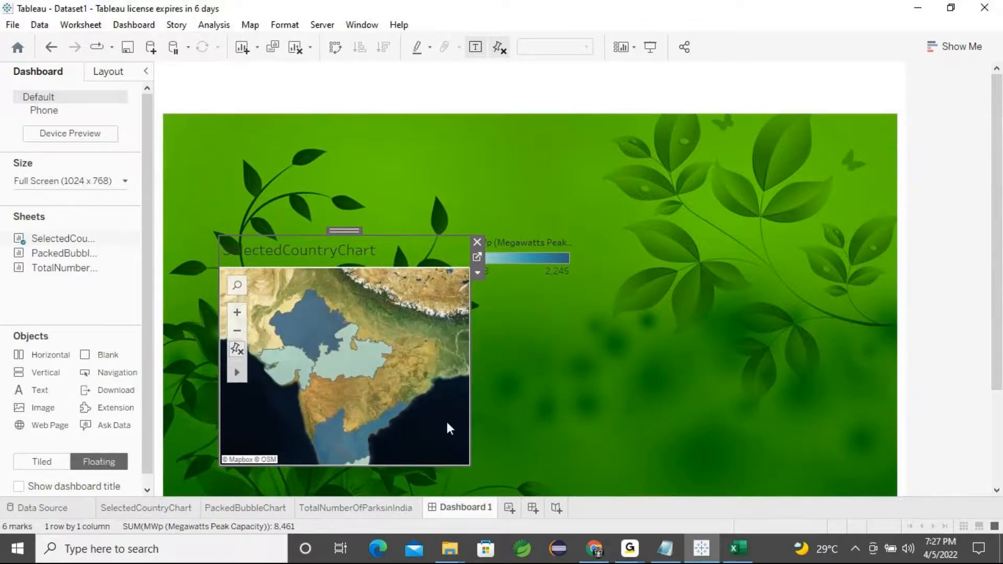
scroll(997, 294, down, 1)
scroll(996, 294, down, 4)
drag(471, 350, 571, 454)
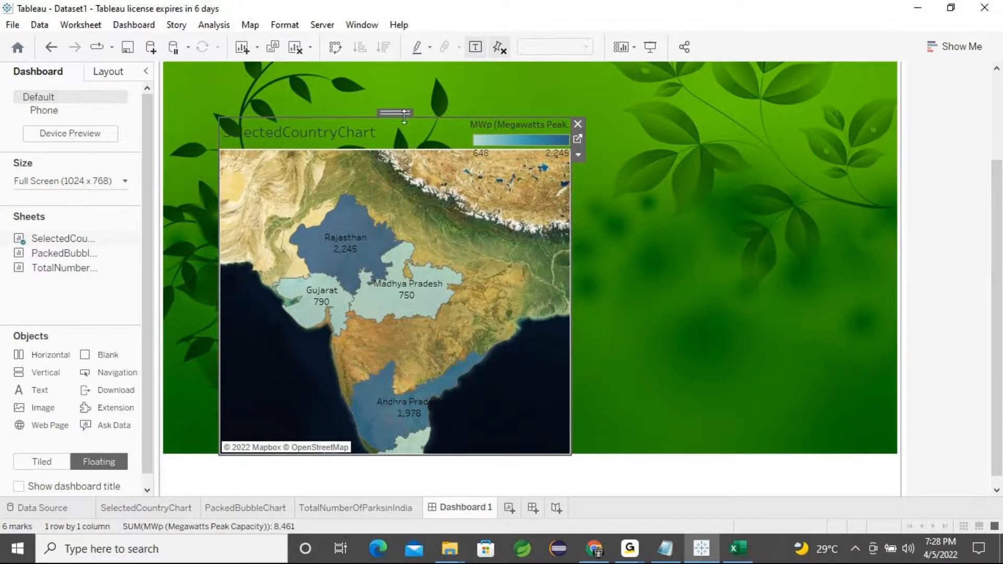
Move the floating SelectedCountryChart against the green image's left edge and widen it slightly on its right side
drag(396, 112, 340, 110)
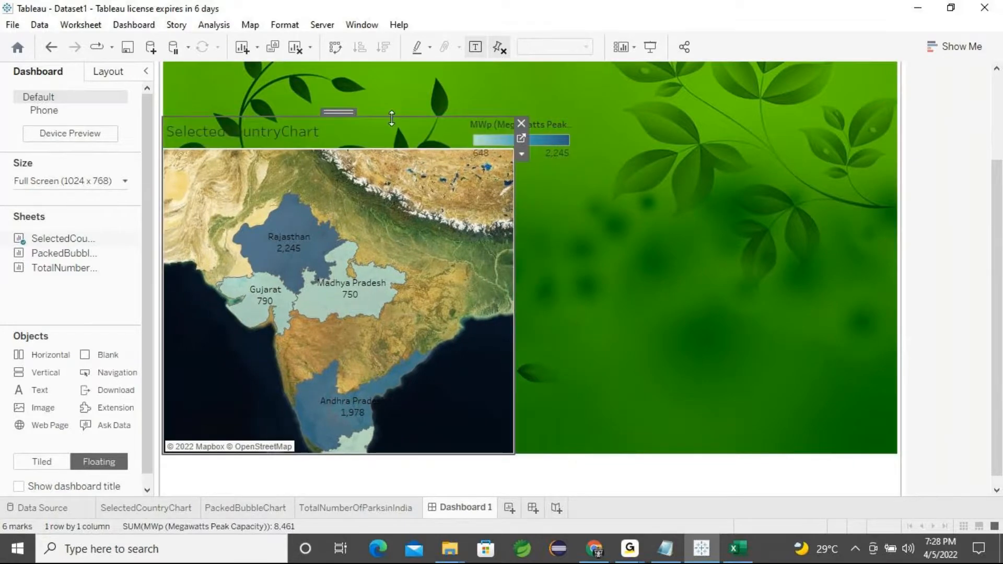
scroll(646, 258, up, 3)
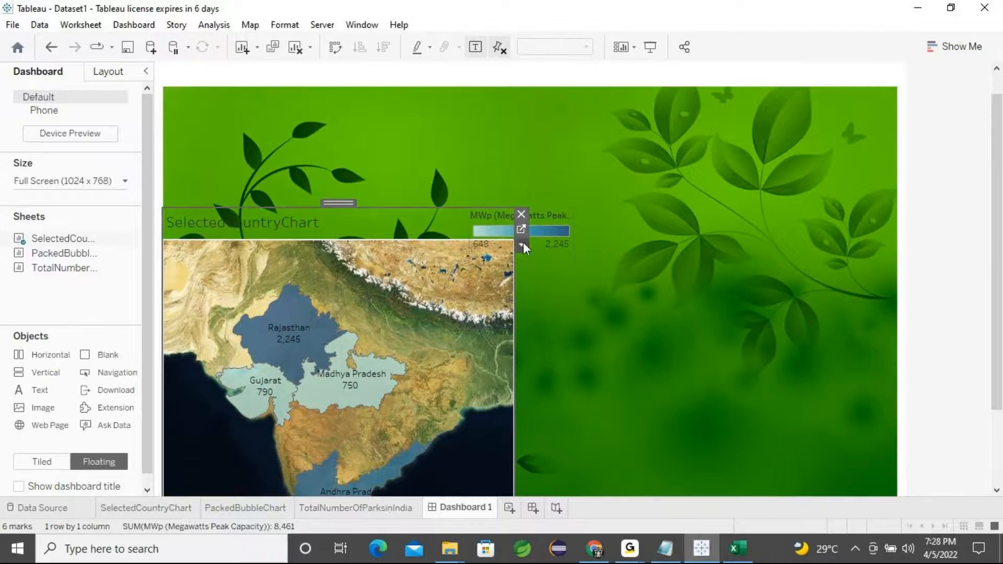
drag(515, 274, 533, 275)
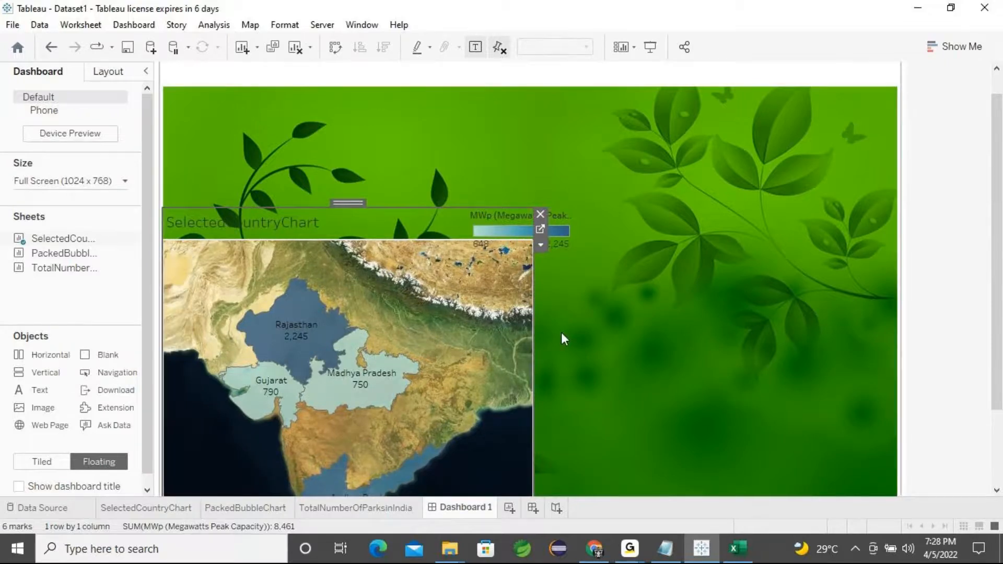
Pan the map inside SelectedCountryChart upward so all the shaded states down to Tamil Nadu fit in the frame
drag(998, 200, 995, 277)
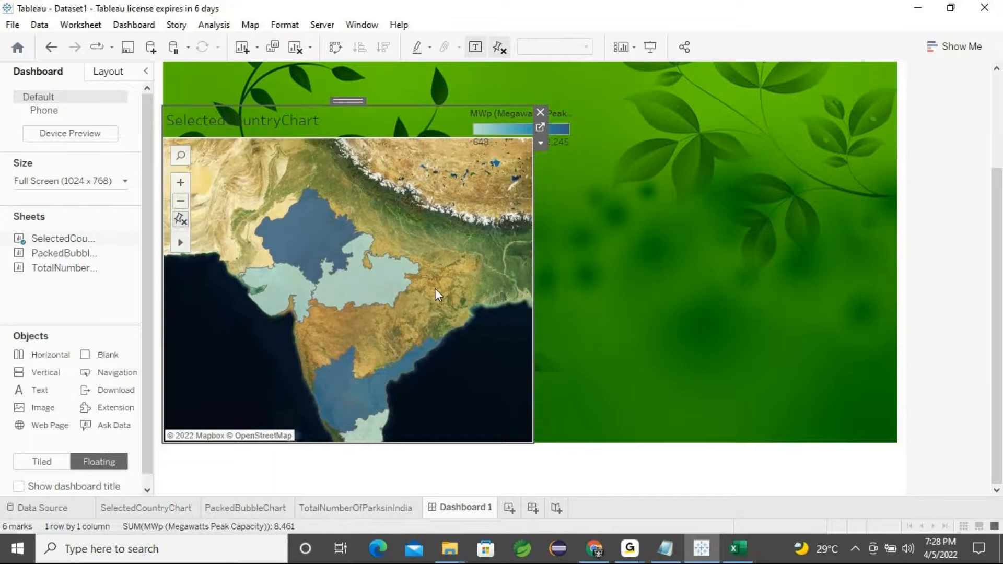
mouse_move(181, 244)
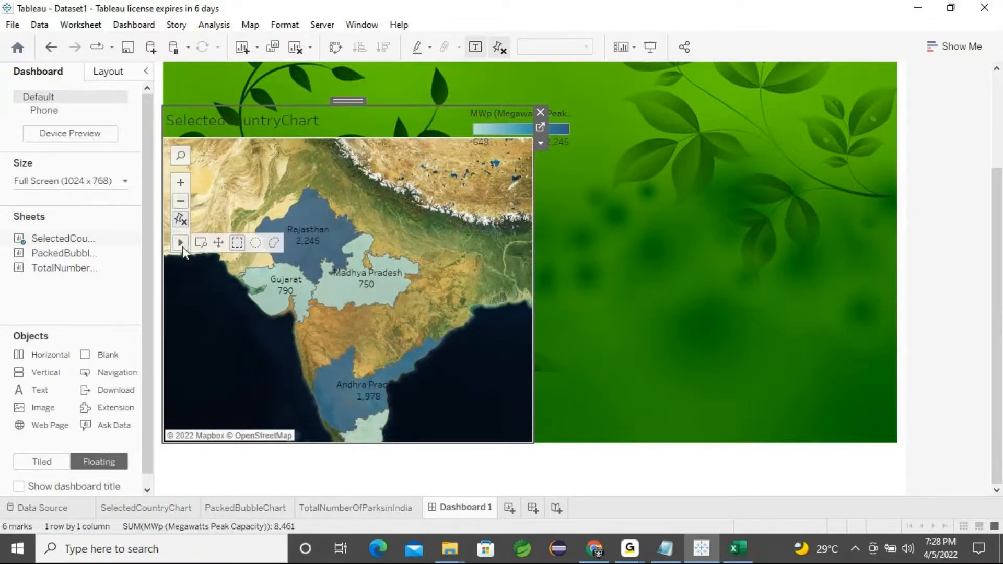
click(217, 244)
drag(359, 290, 348, 240)
drag(386, 297, 387, 294)
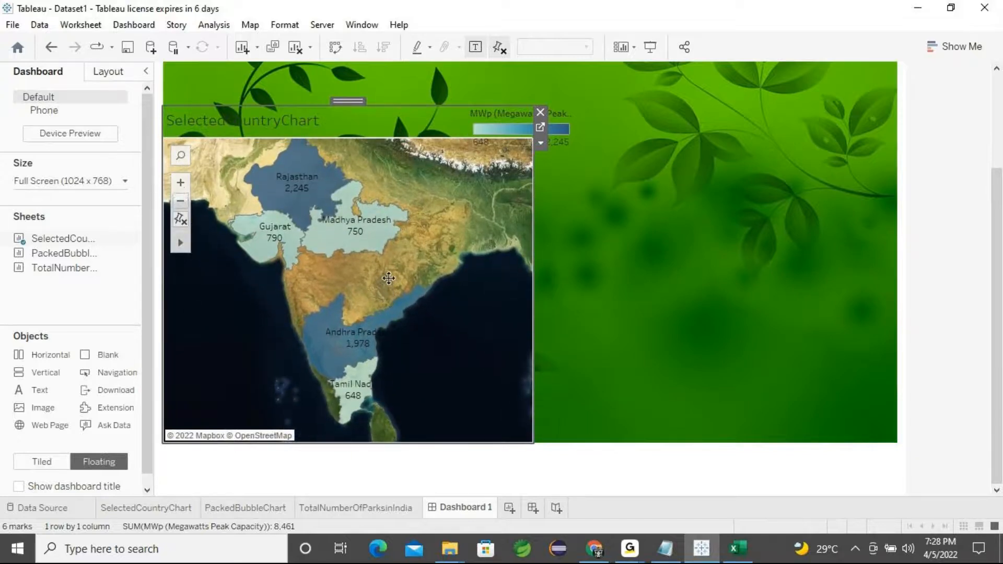
click(930, 287)
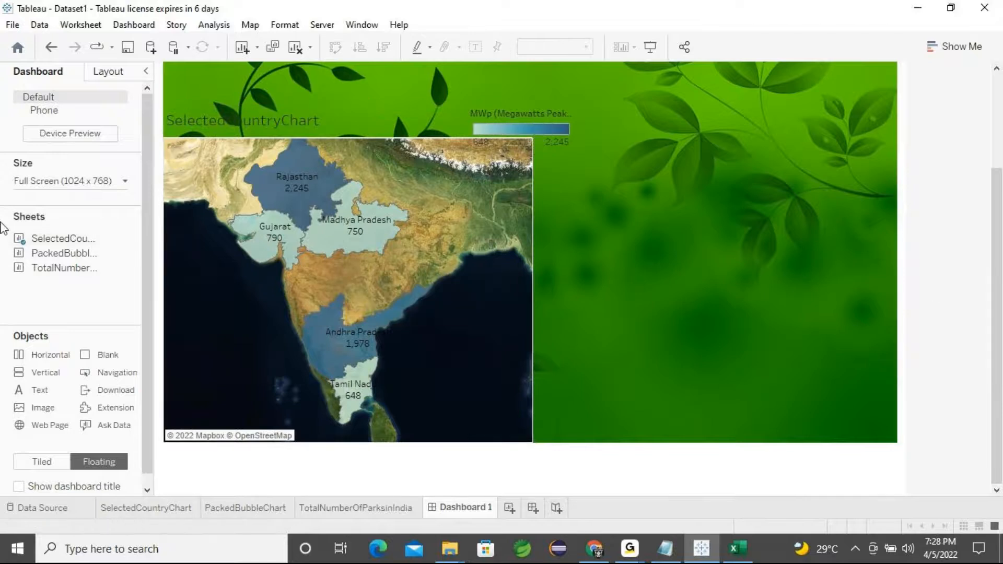
Place the PackedBubbleChart sheet as a floating item beside the map and enlarge it to meet the map's right edge
mouse_move(62, 257)
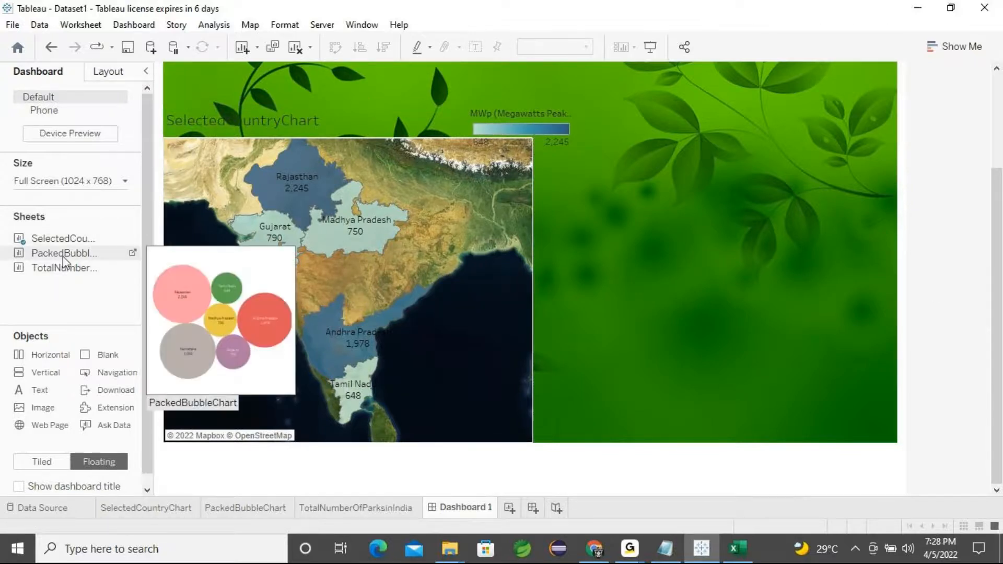
drag(62, 256, 573, 224)
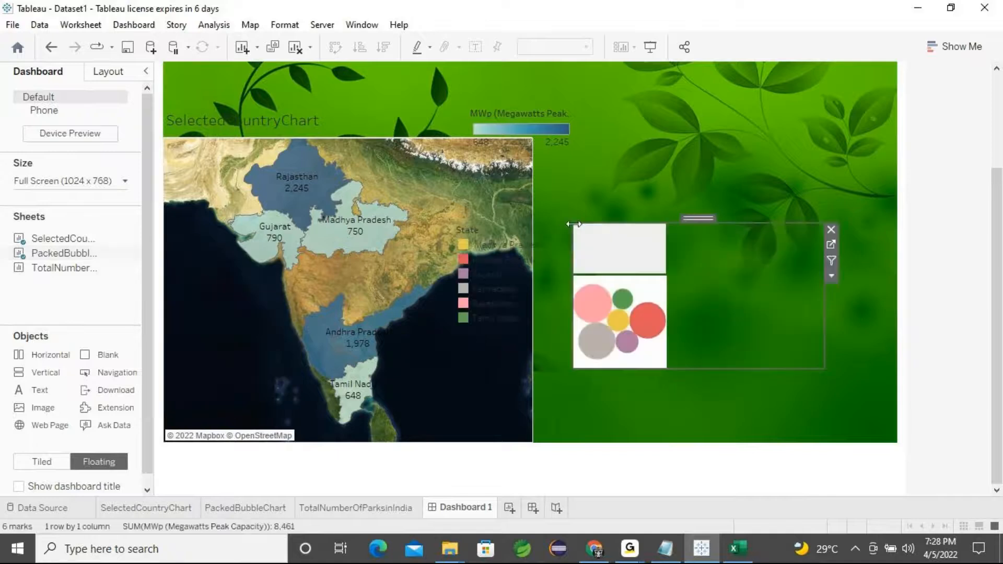
drag(825, 368, 881, 440)
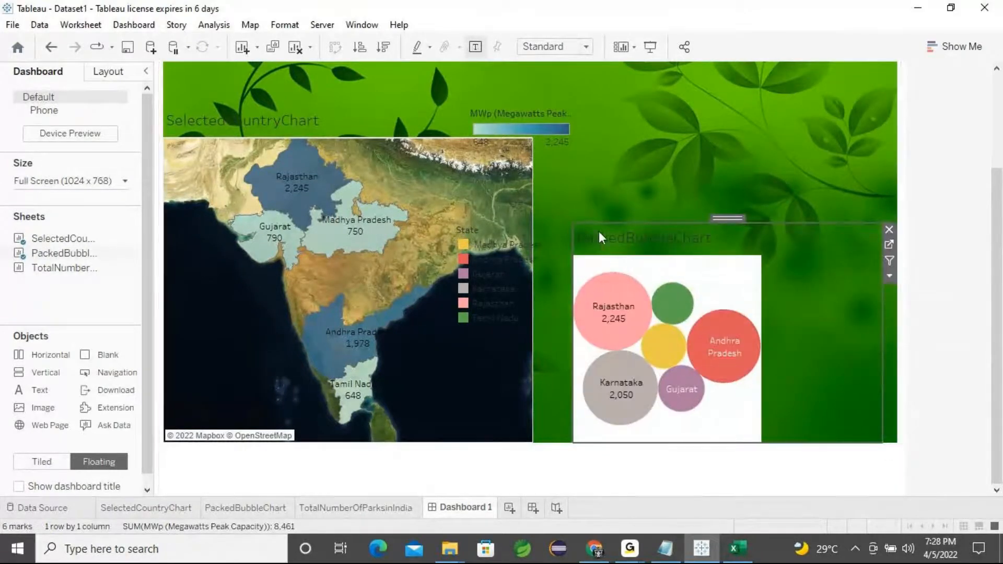
drag(759, 222, 745, 140)
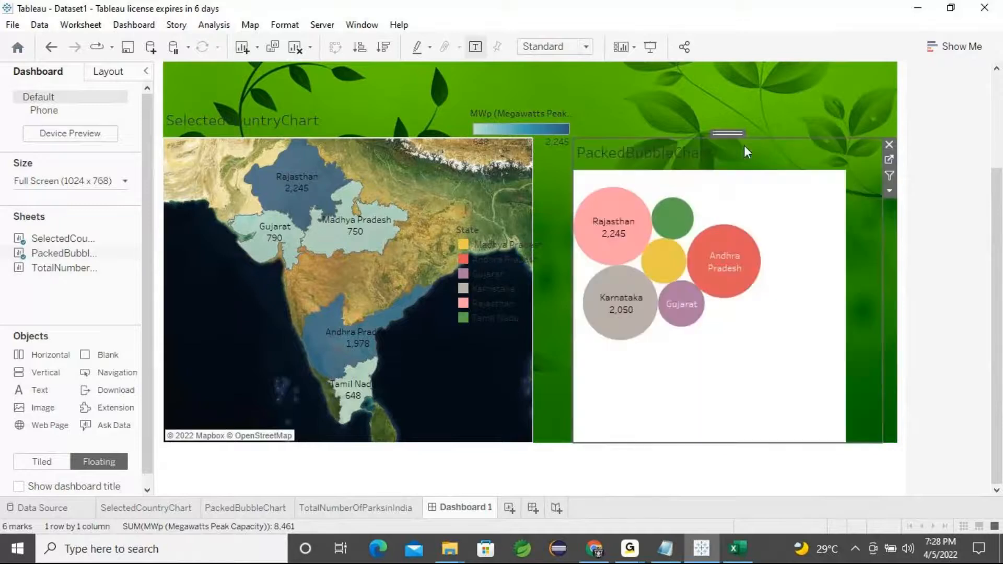
drag(574, 283, 533, 287)
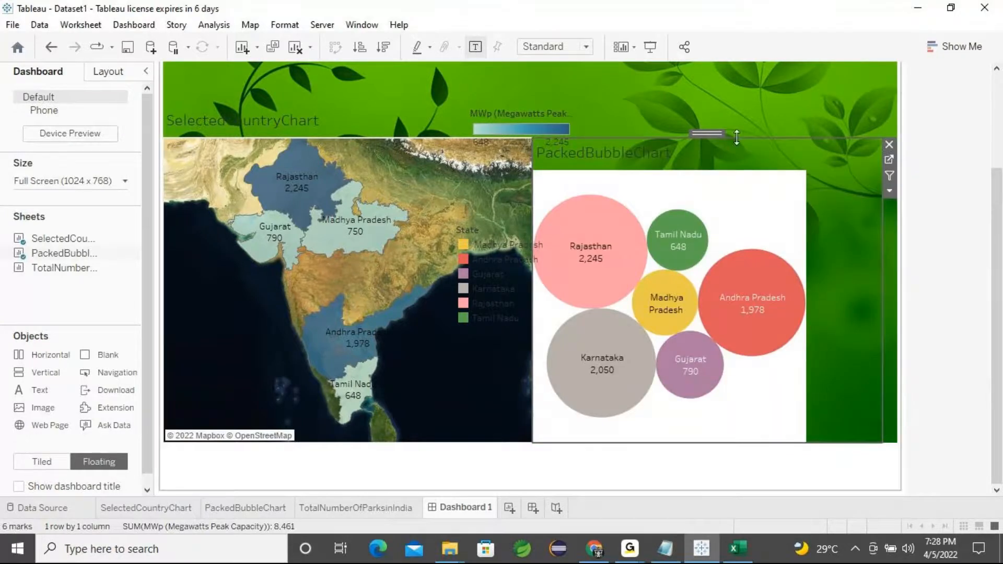
key(Delete)
key(ctrl+z)
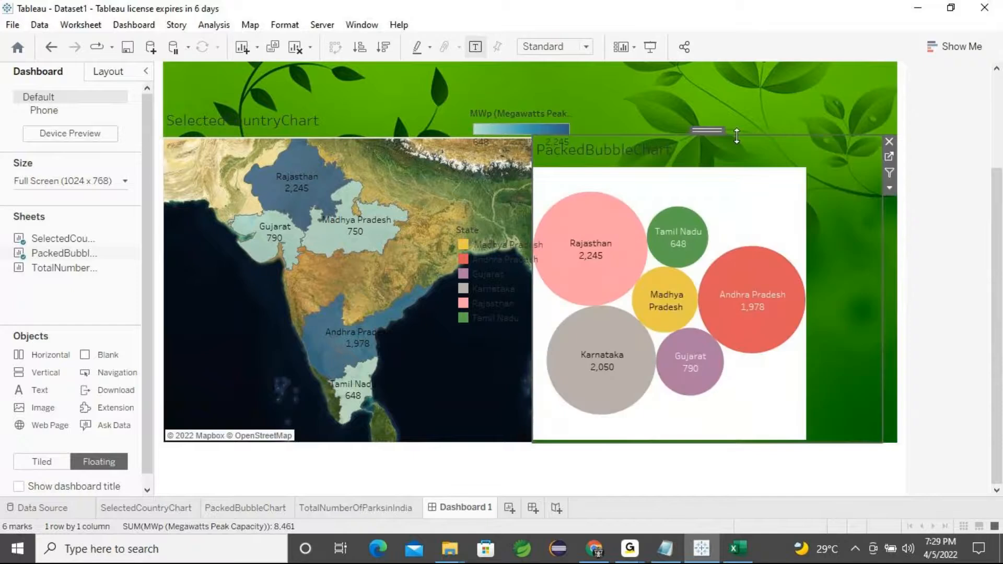
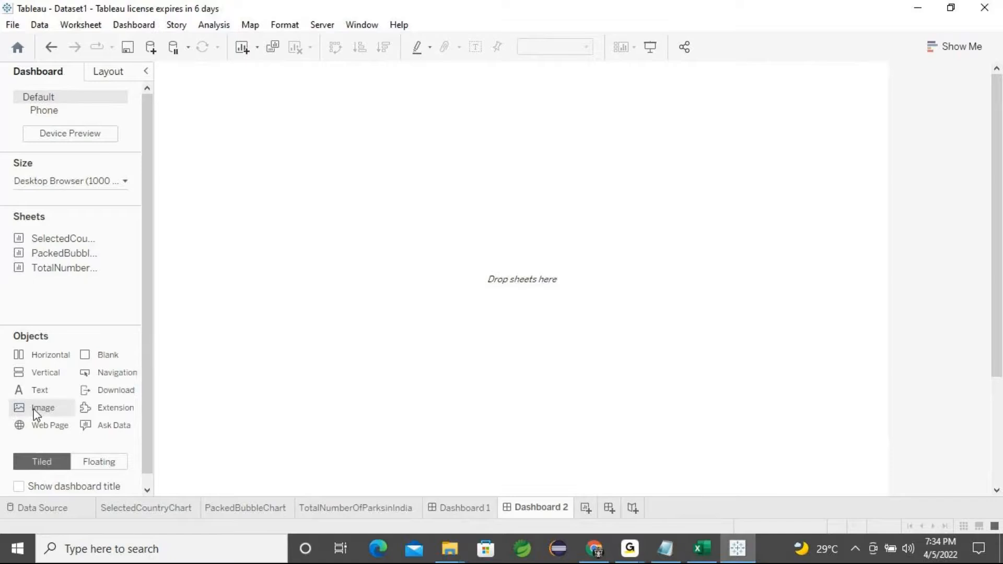
Insert the image file wallpaper2you_287827.png as a tiled image object on Dashboard 2
drag(155, 371, 375, 267)
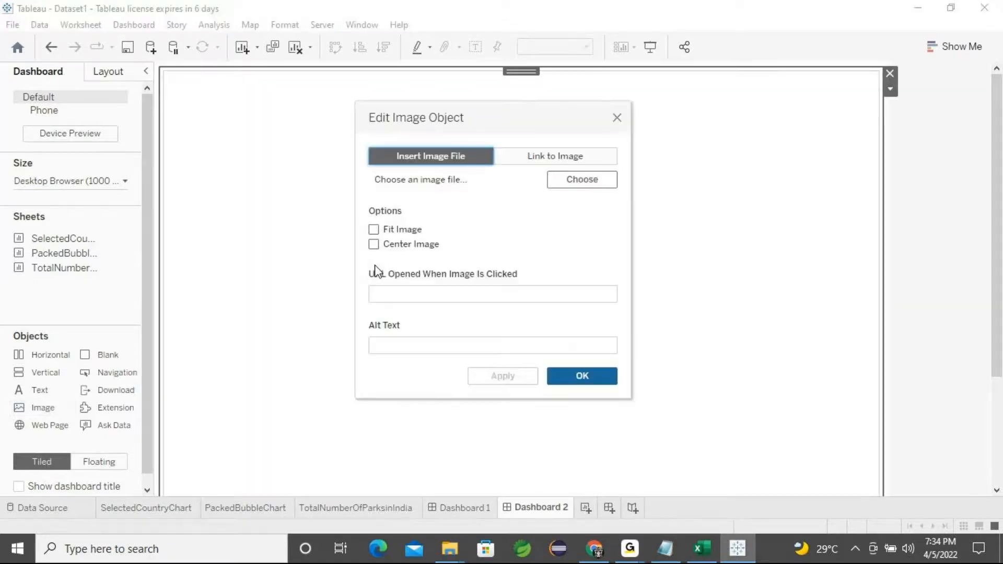
click(598, 184)
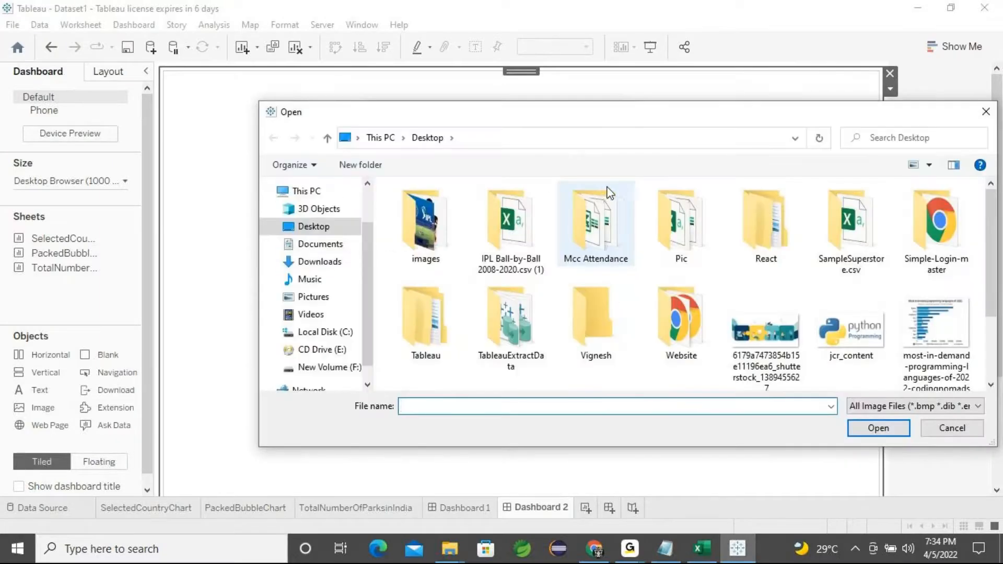
scroll(775, 303, down, 2)
click(681, 326)
click(878, 428)
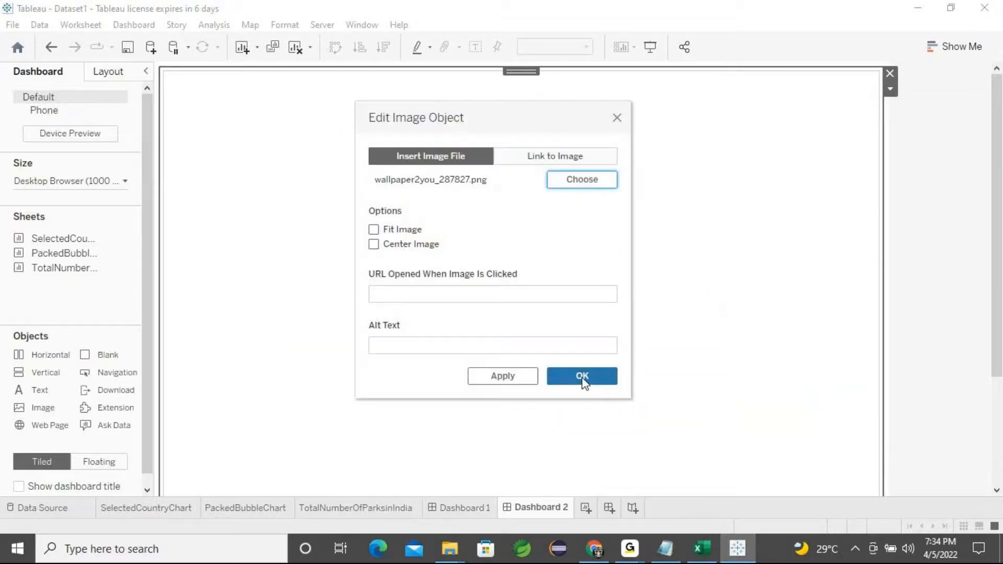
click(581, 378)
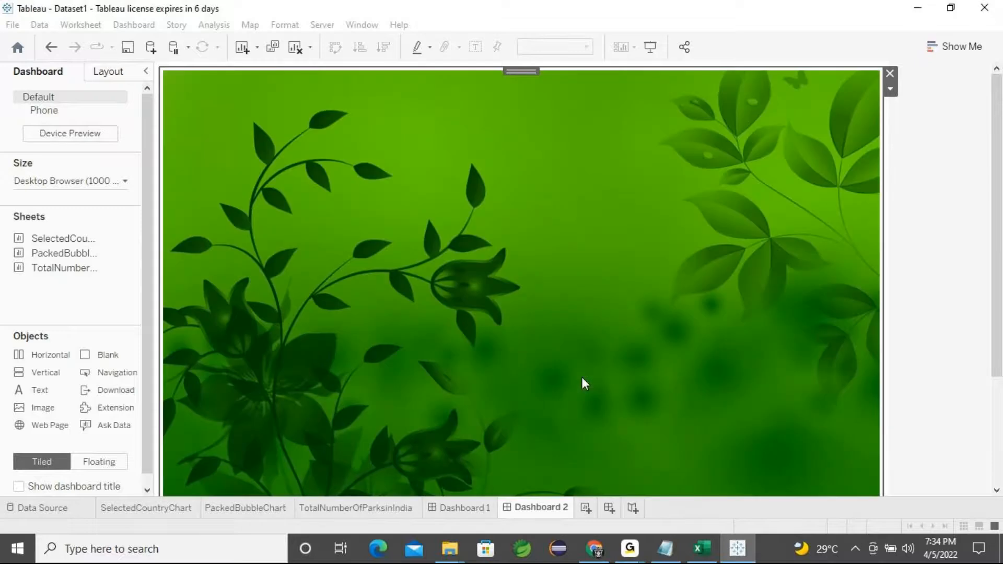
Edit the Dashboard 2 background image to use both the Fit Image and Center Image options
right_click(578, 140)
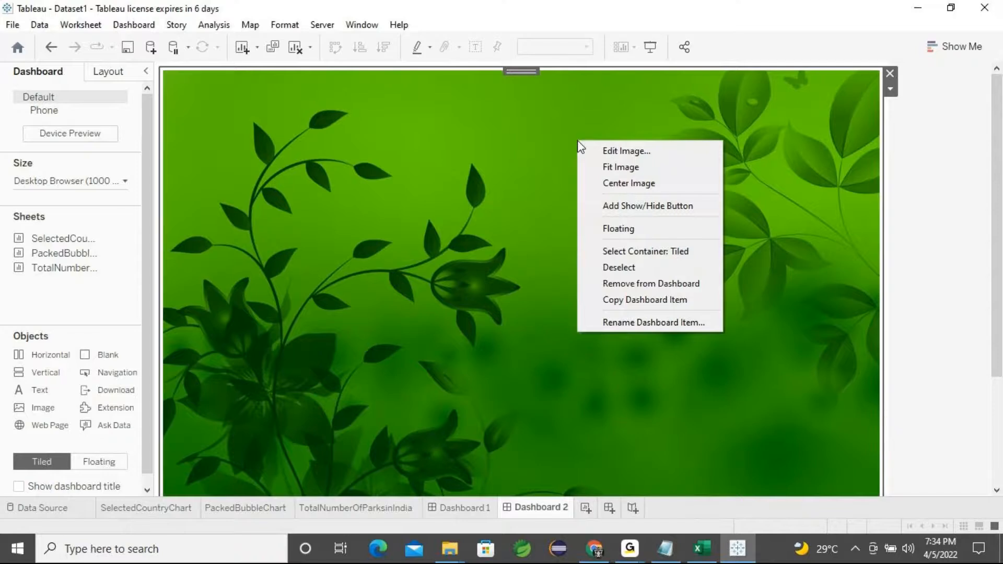
click(638, 152)
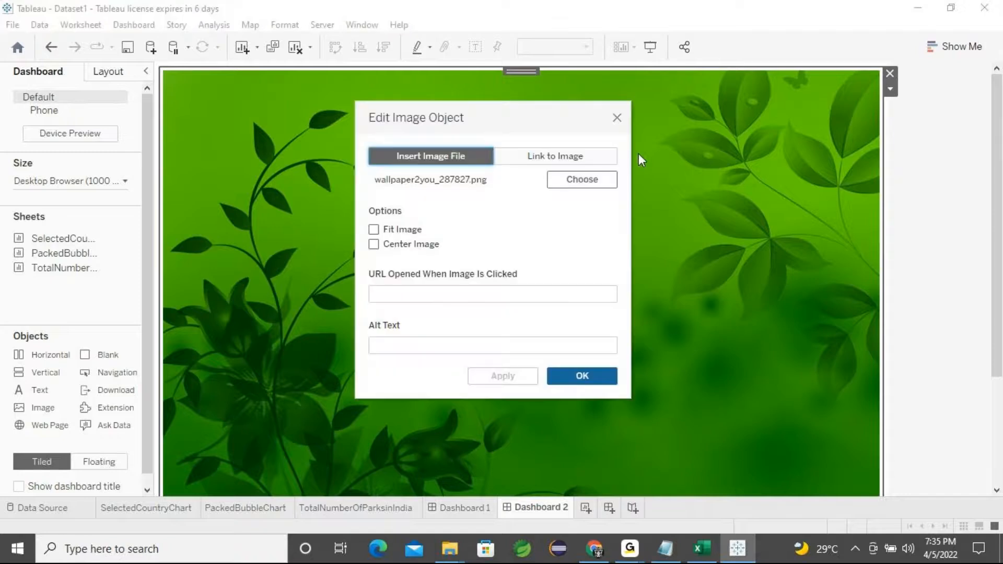
click(387, 230)
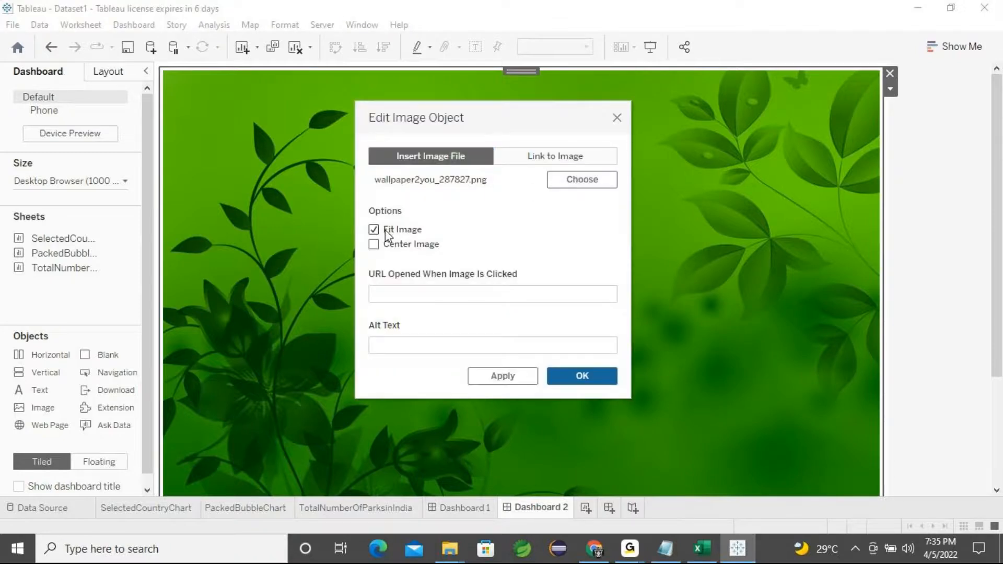
click(374, 244)
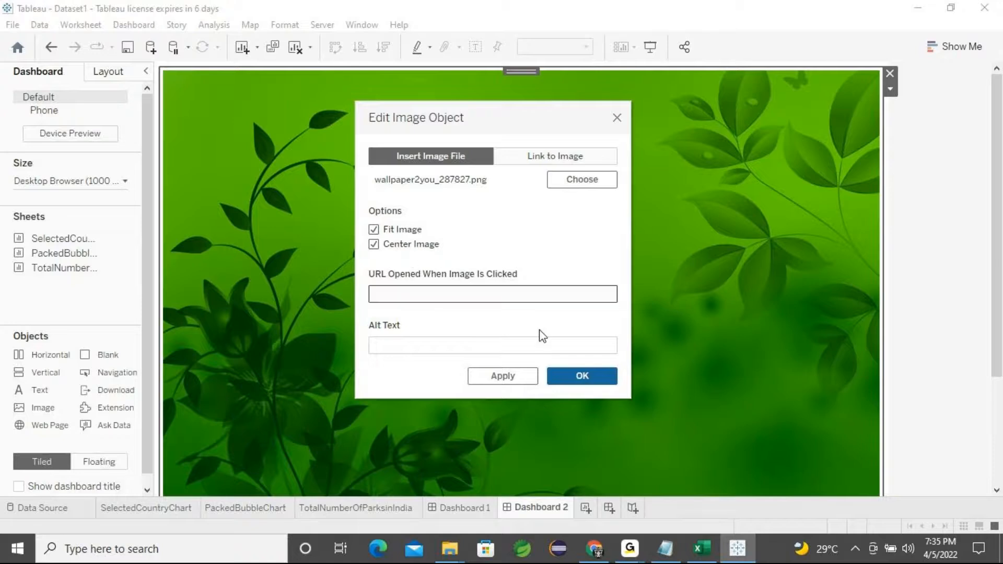
click(512, 380)
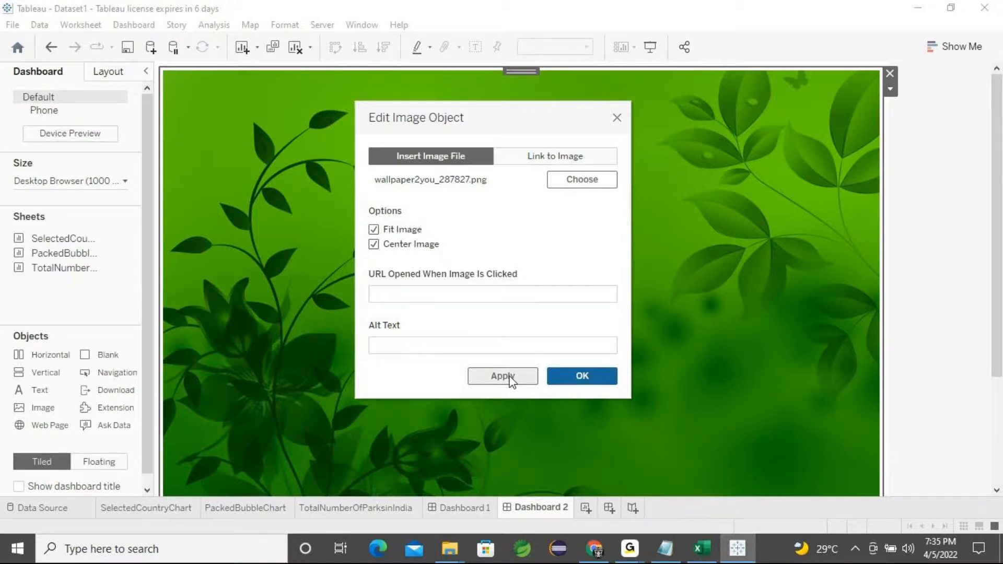
click(510, 380)
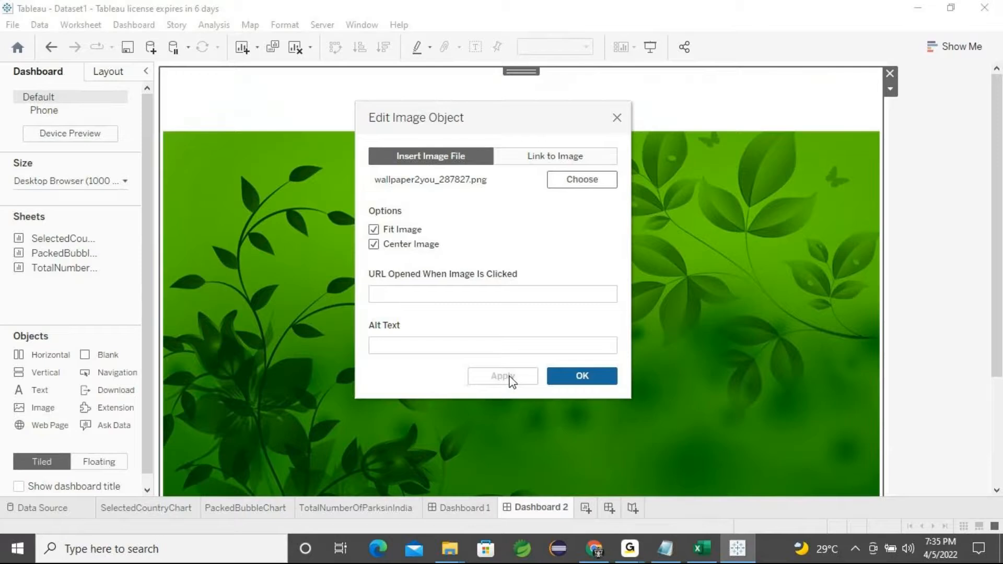
click(581, 376)
Switch new items on Dashboard 2 to Floating and place the SelectedCountryChart sheet over the green image
scroll(589, 381, down, 2)
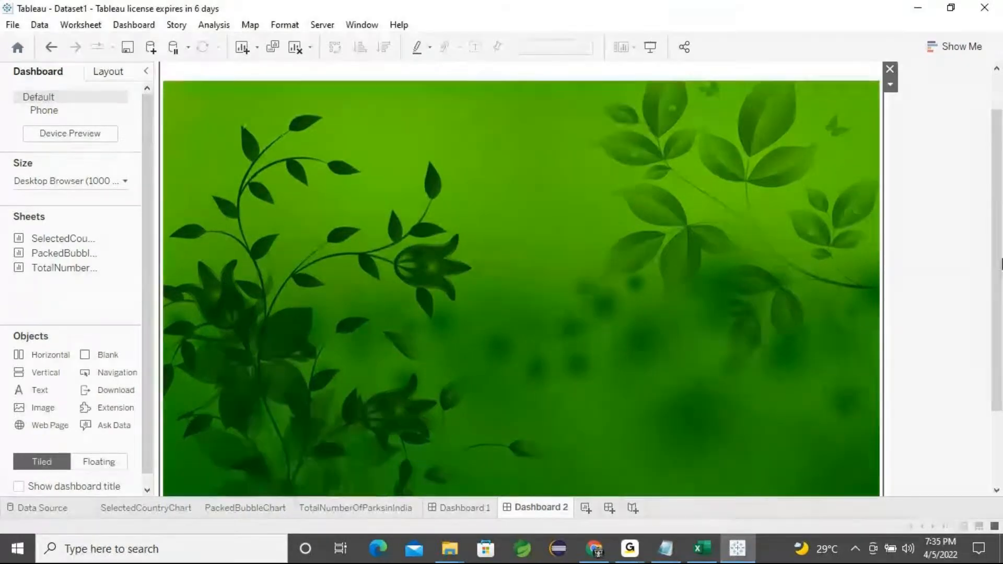
drag(997, 262, 998, 439)
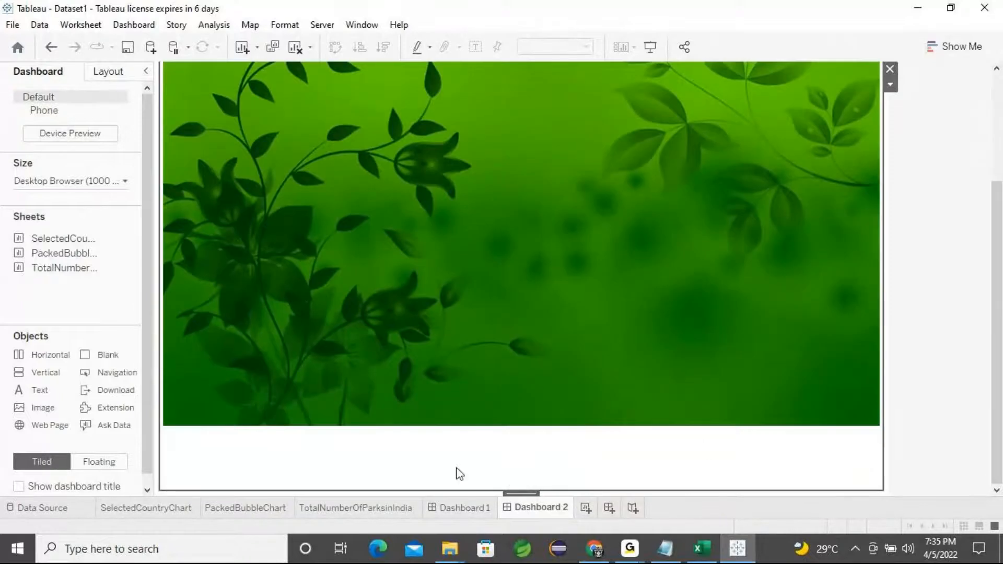
scroll(964, 289, up, 2)
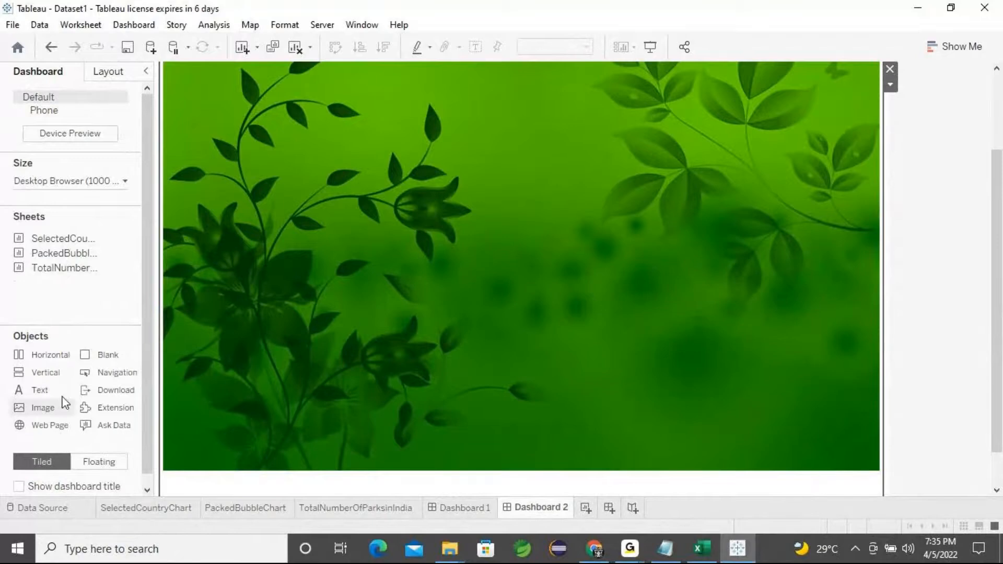
click(105, 470)
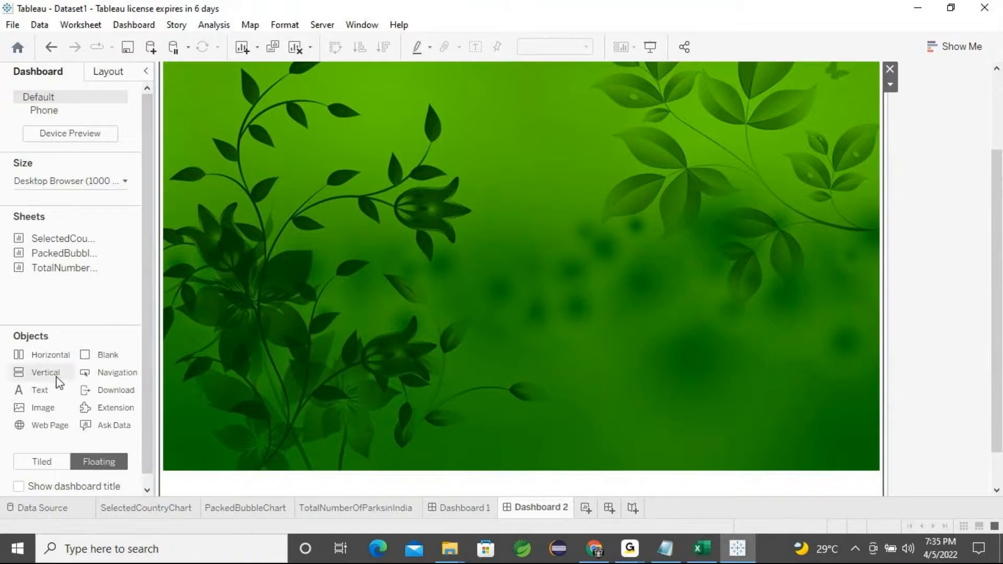
mouse_move(59, 245)
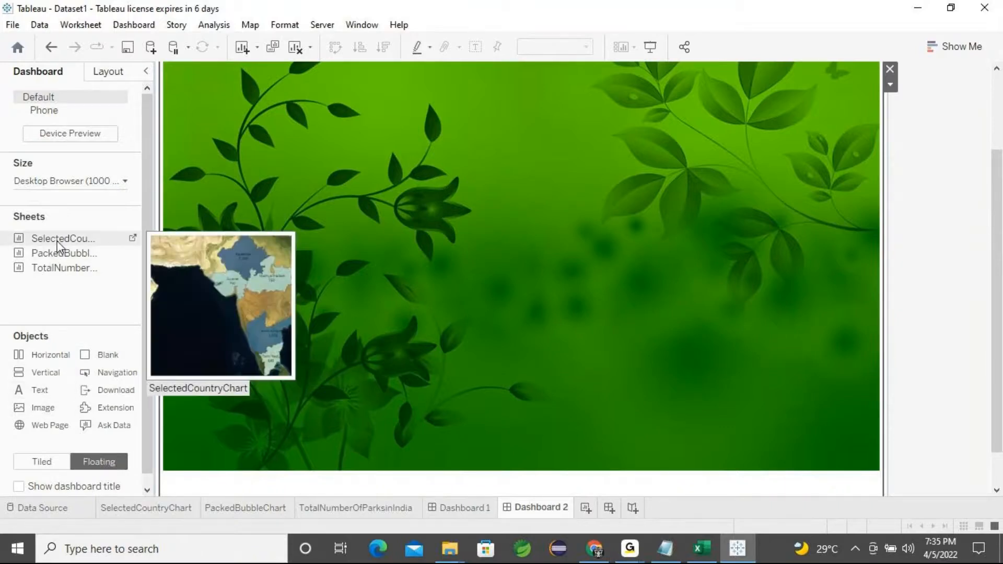
drag(58, 238, 234, 205)
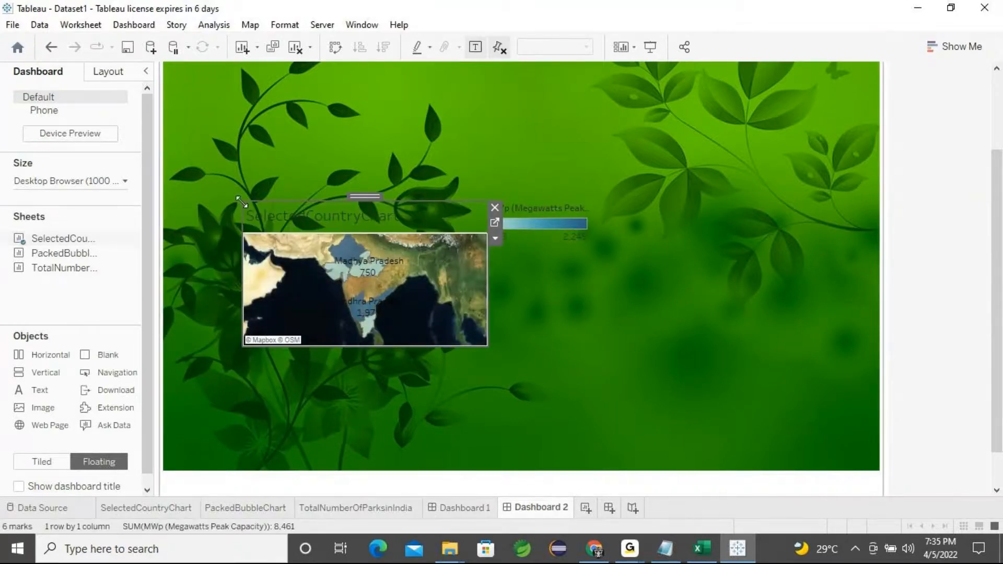
Enlarge the floating SelectedCountryChart on Dashboard 2 and shift it up and toward the image's left edge
drag(487, 346, 496, 397)
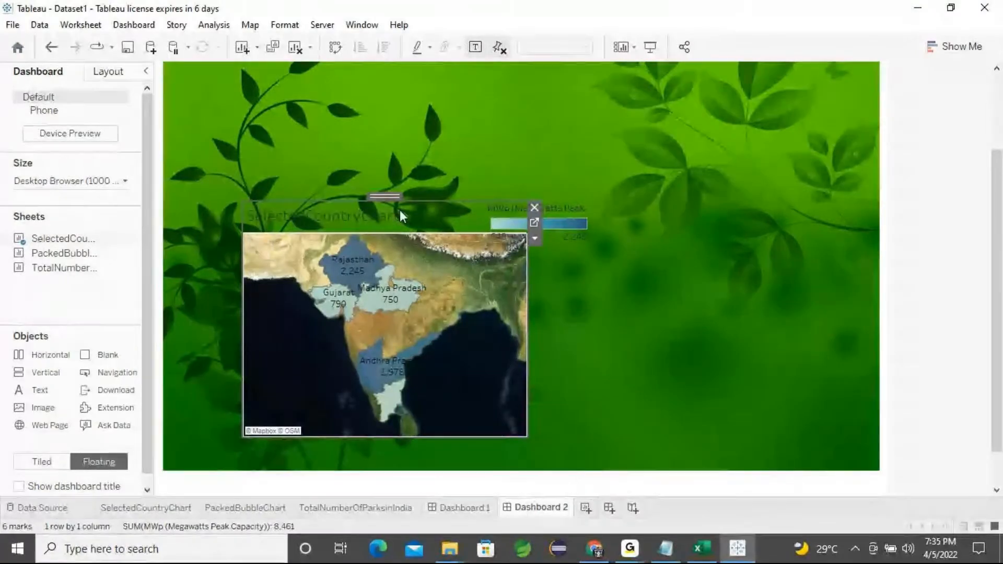
drag(388, 197, 390, 145)
drag(241, 382, 180, 441)
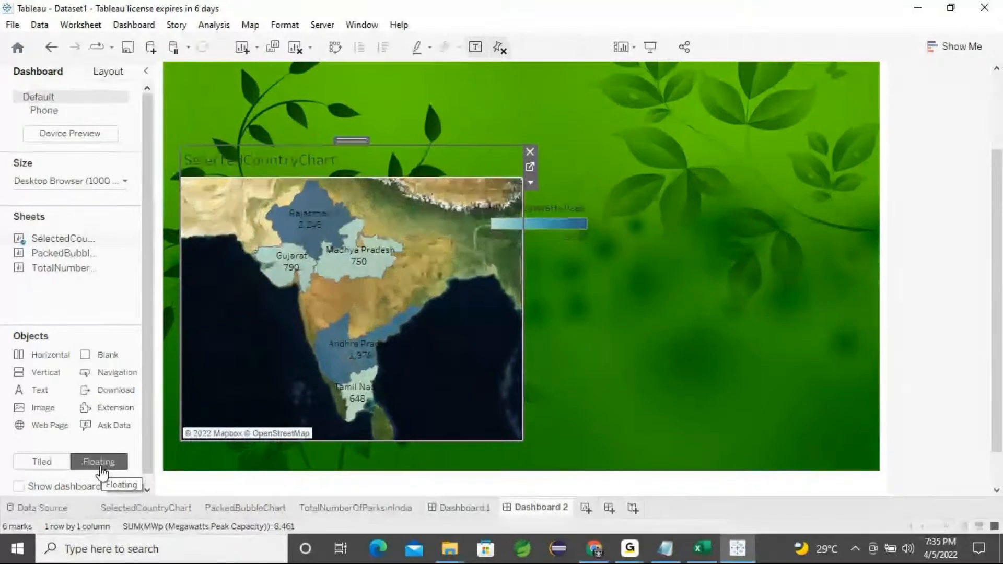
Place the TotalNumberOfParksinIndia sheet as a floating view over the upper-right area of the green image on Dashboard 2
mouse_move(314, 273)
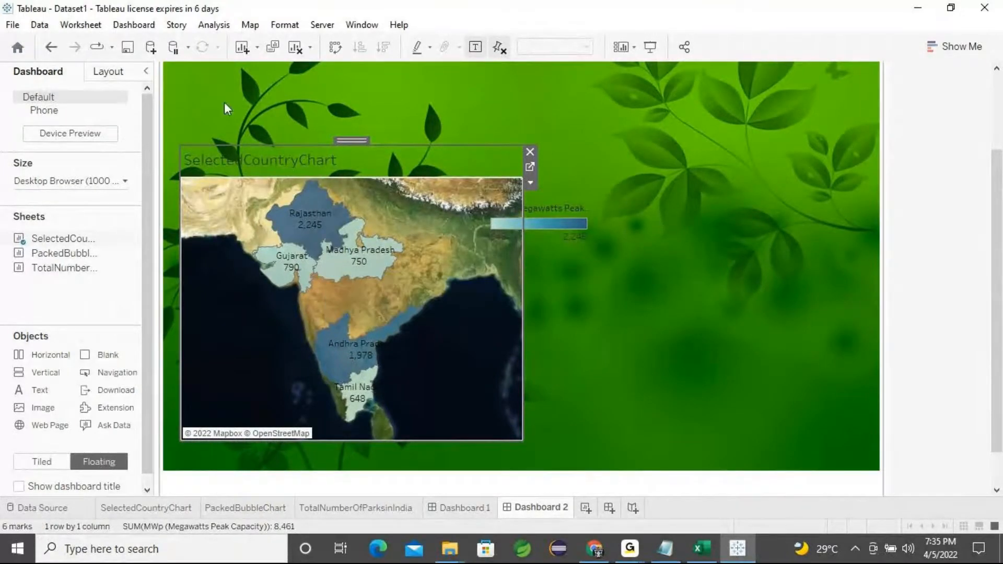
mouse_move(68, 269)
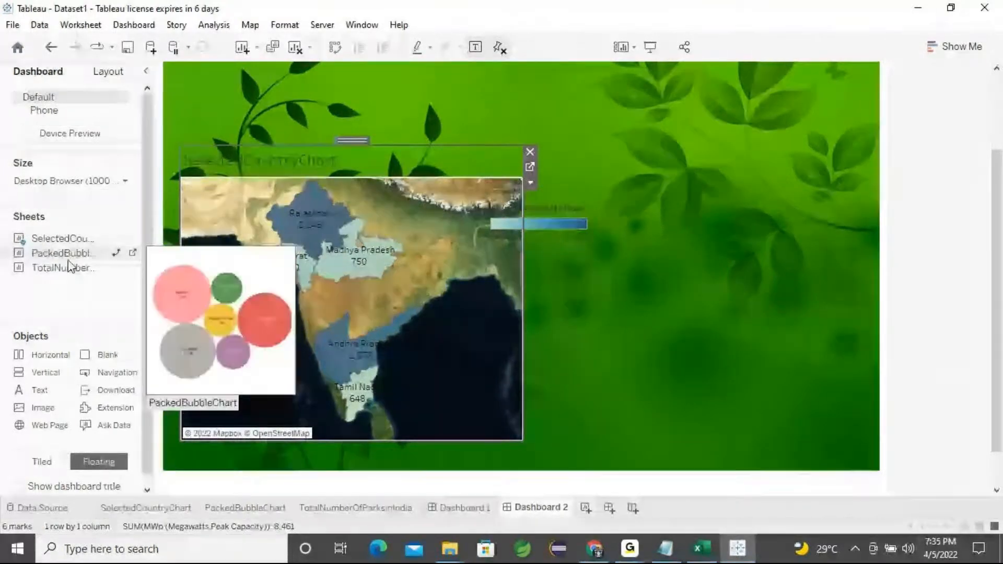
mouse_move(65, 268)
mouse_down()
mouse_move(628, 92)
mouse_move(620, 85)
mouse_up()
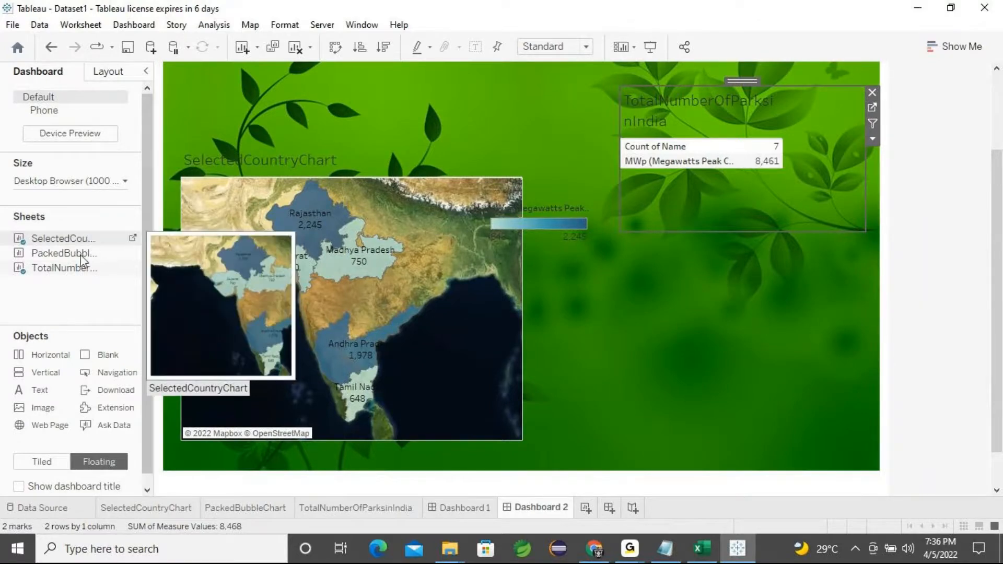
Go back to Dashboard 1 to review the finished Solar Energy Plants layout
mouse_move(70, 276)
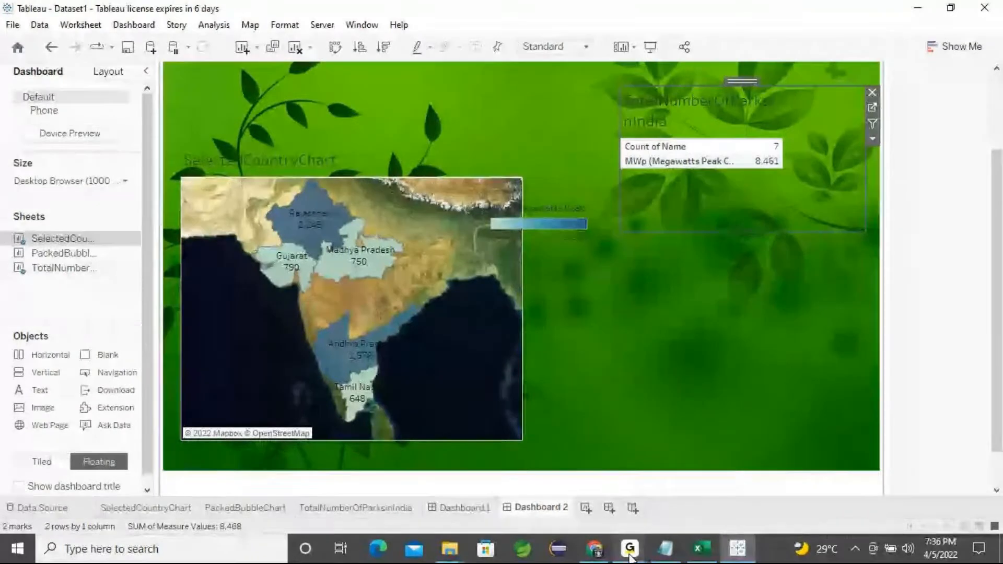
mouse_move(630, 556)
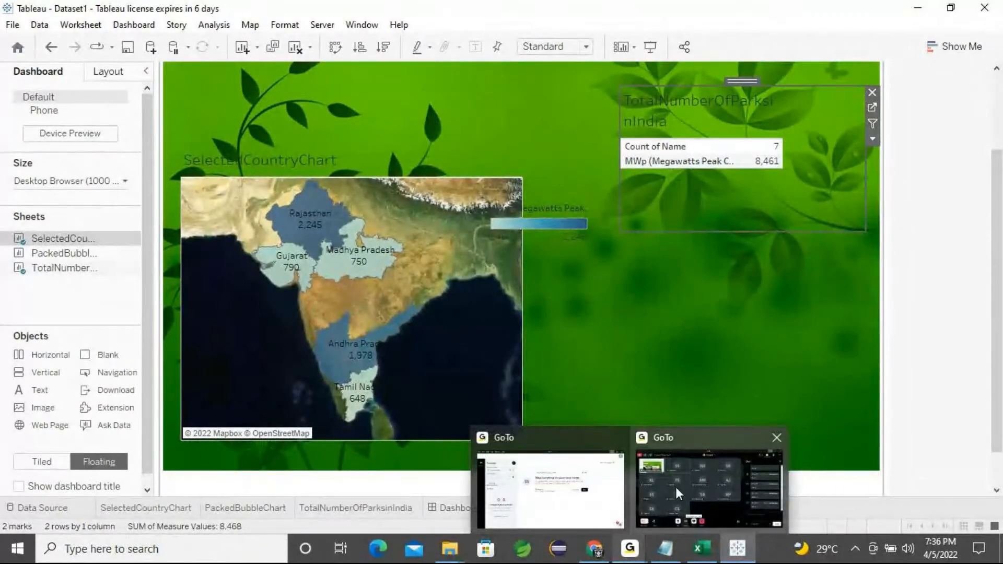
click(462, 508)
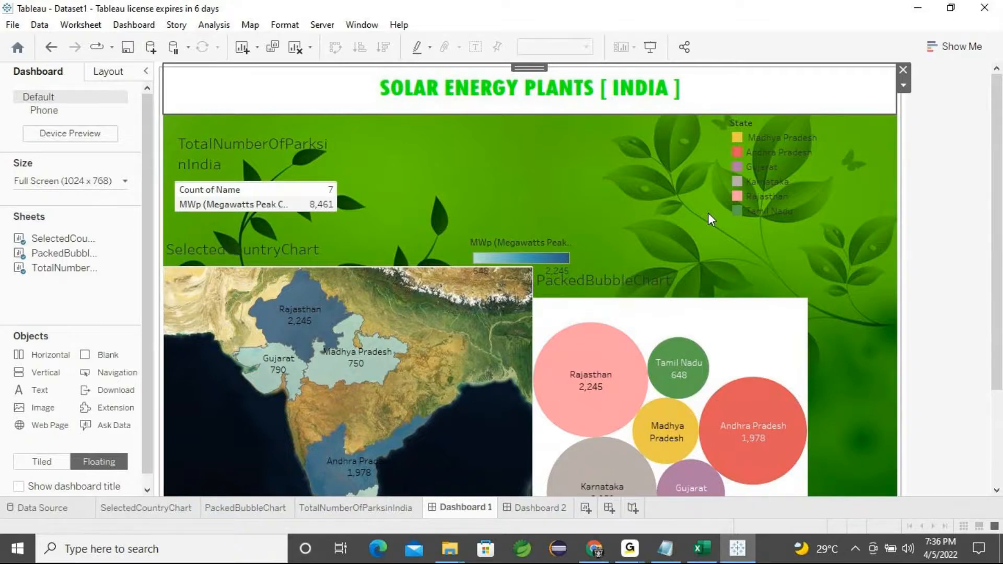
Add the lines "2. IPL Match : 2008- 2020" and "BatsMan :" to the Notepad notes, then minimize Notepad
click(664, 549)
key(Return)
text(2. IPL Match : 2008- 2020)
key(Return)
text(Bast)
key(BackSpace)
key(BackSpace)
text(tsMan :)
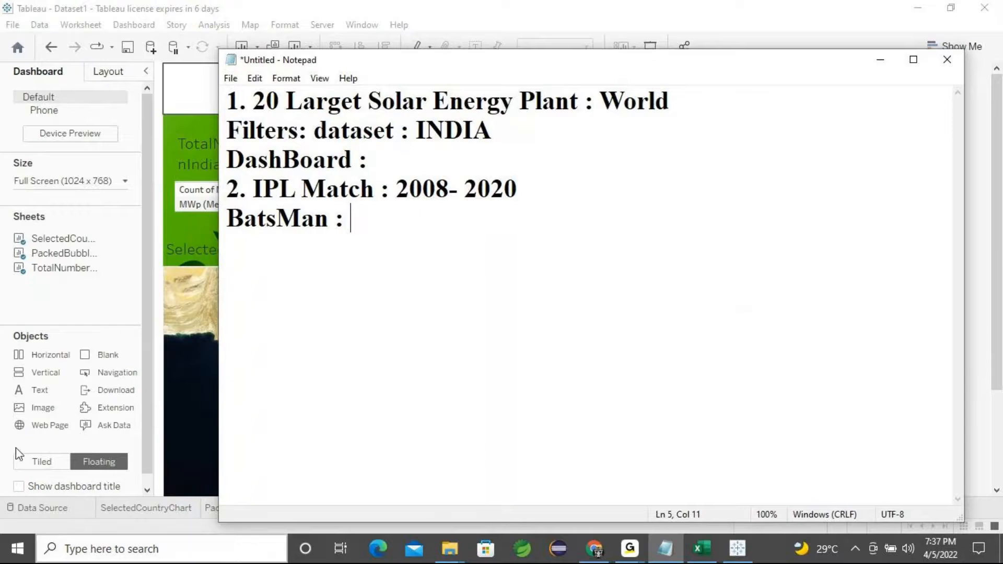
key(shift+Home)
click(425, 280)
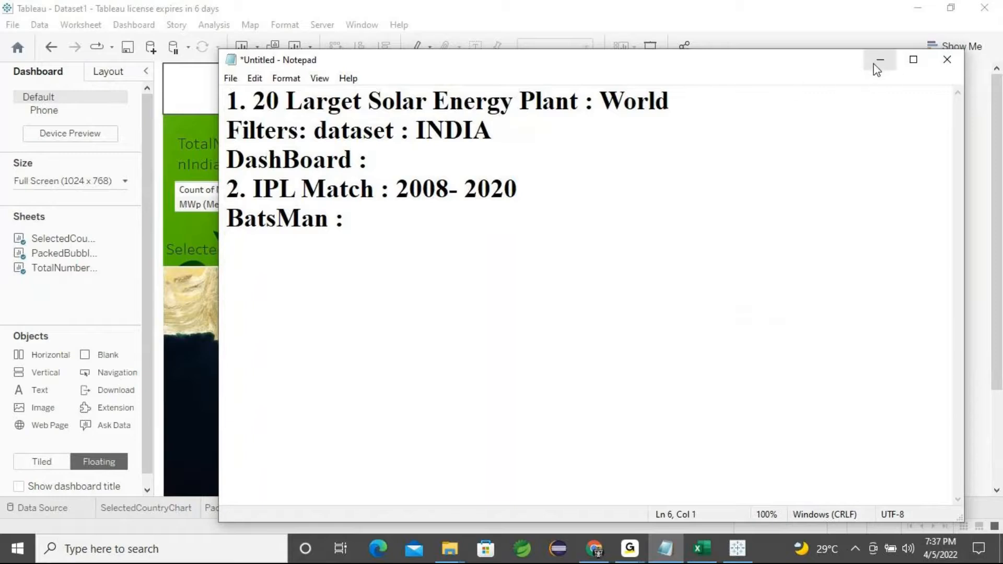
click(641, 555)
click(887, 60)
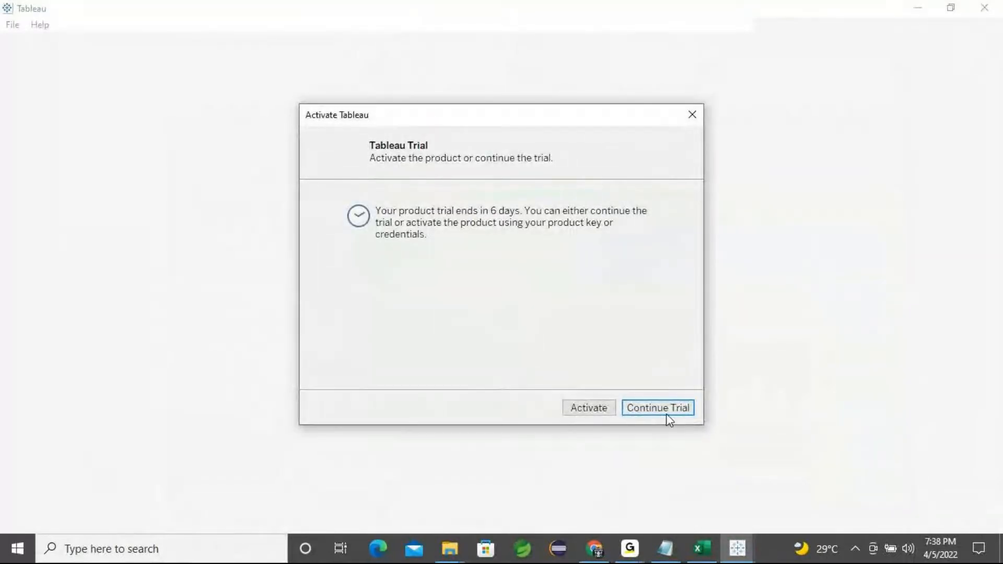
Continue the Tableau trial in a new workbook window and close the Dataset1 workbook
click(667, 413)
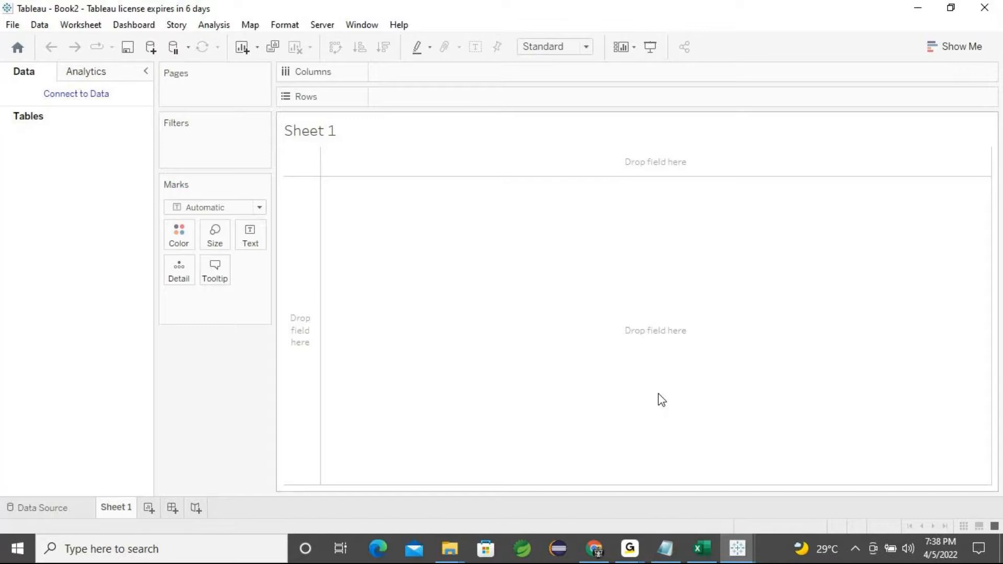
click(737, 554)
click(667, 496)
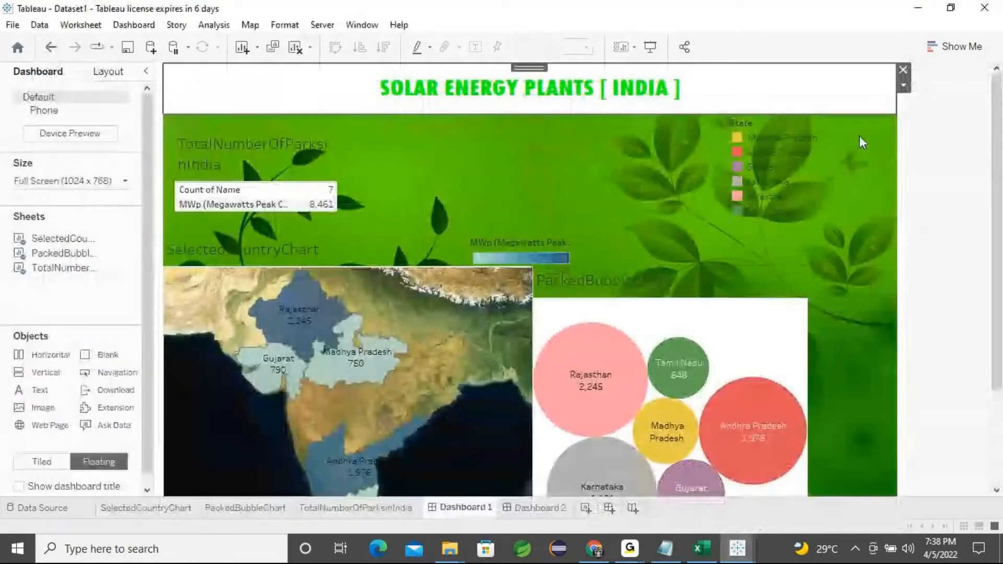
click(985, 7)
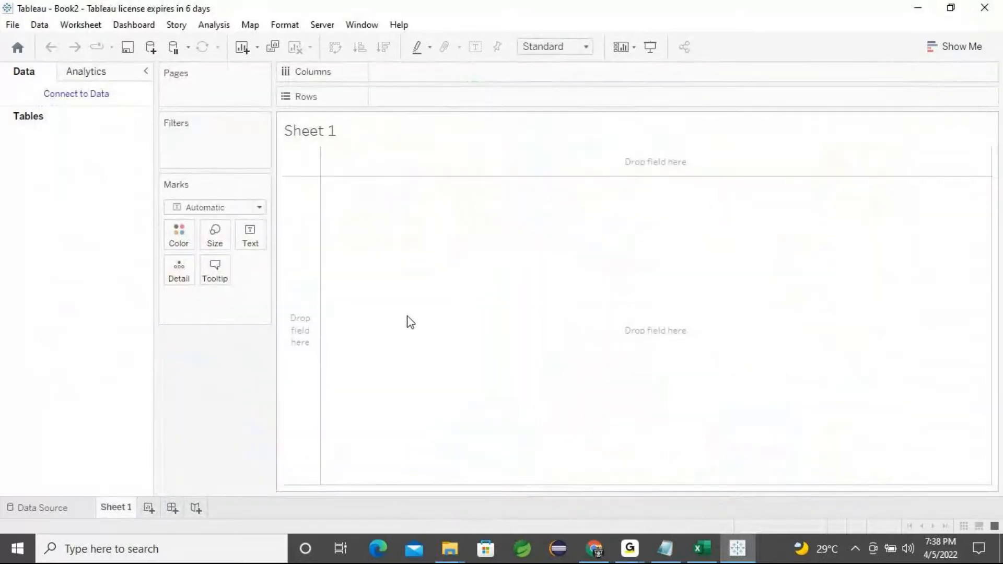
Connect the new workbook to the text file IPL-2008-2020 and load its data preview
click(47, 509)
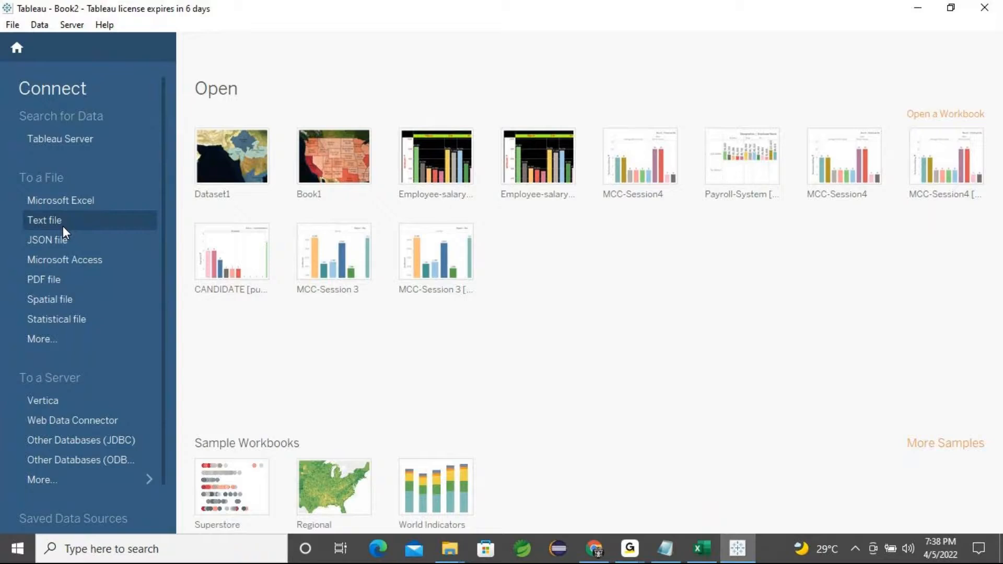
click(62, 225)
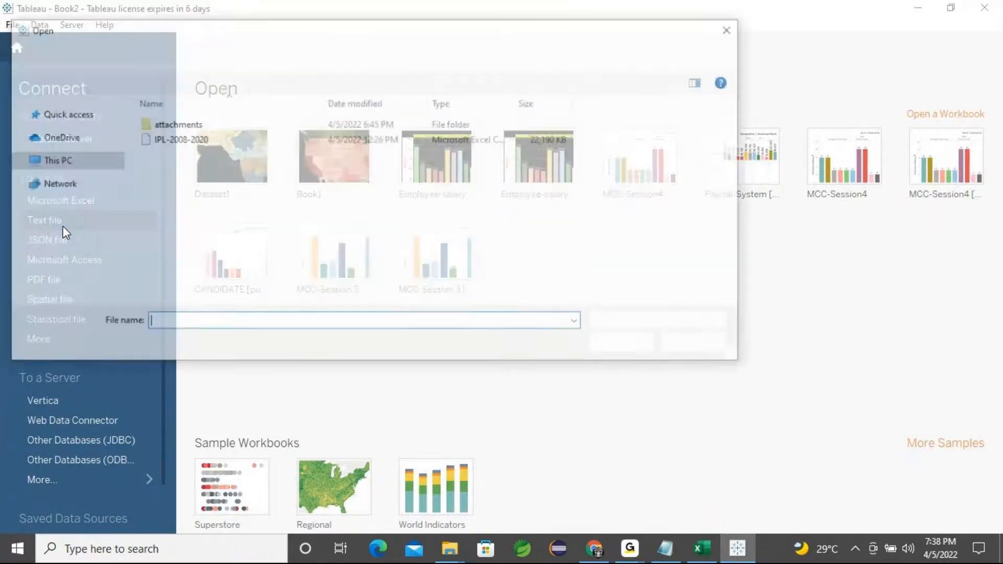
click(180, 146)
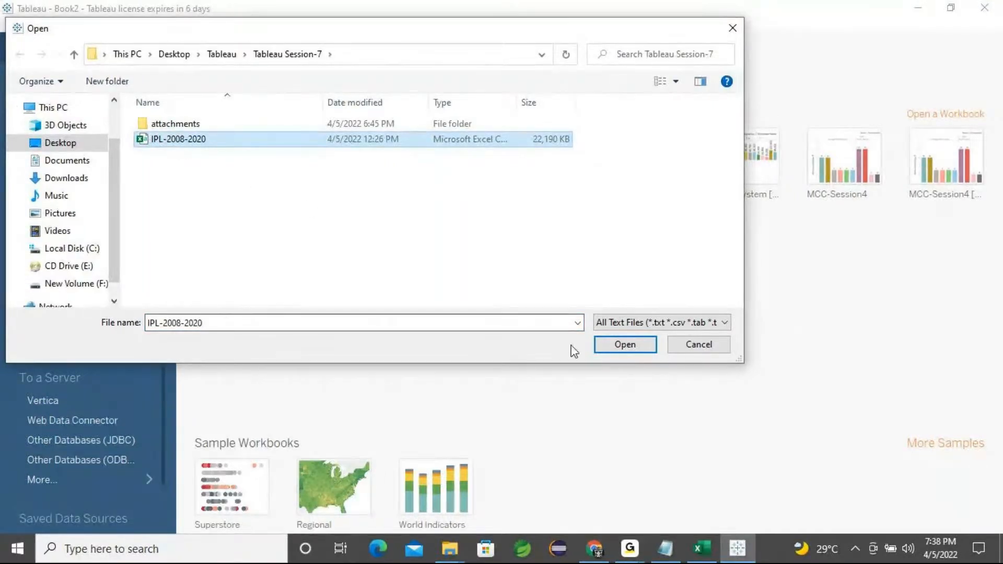
click(619, 347)
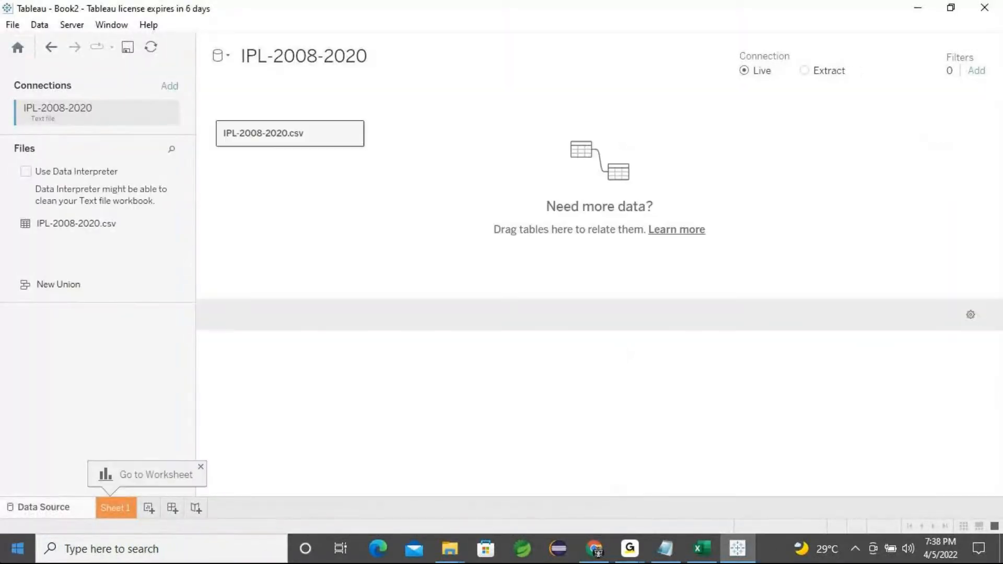
click(511, 351)
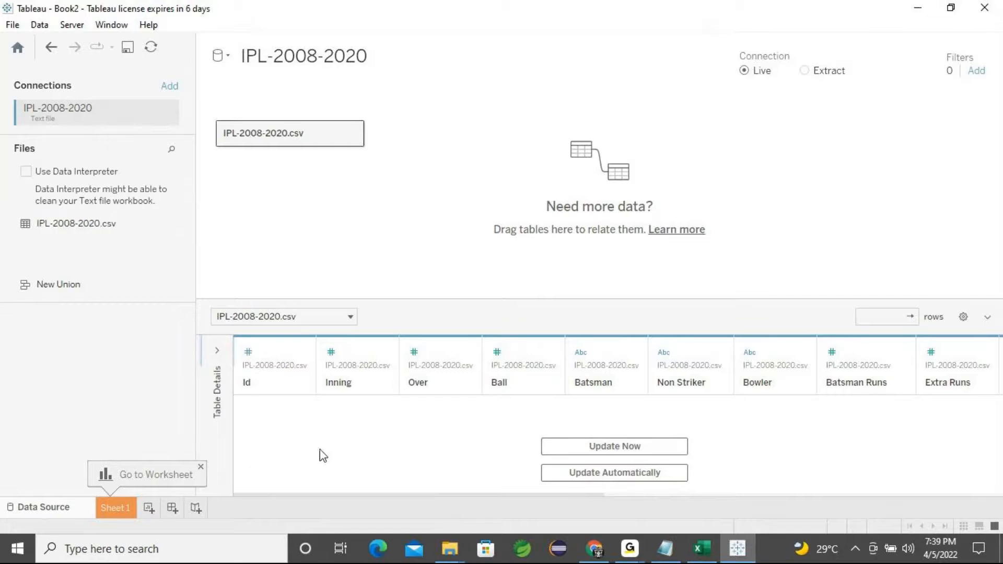
click(614, 448)
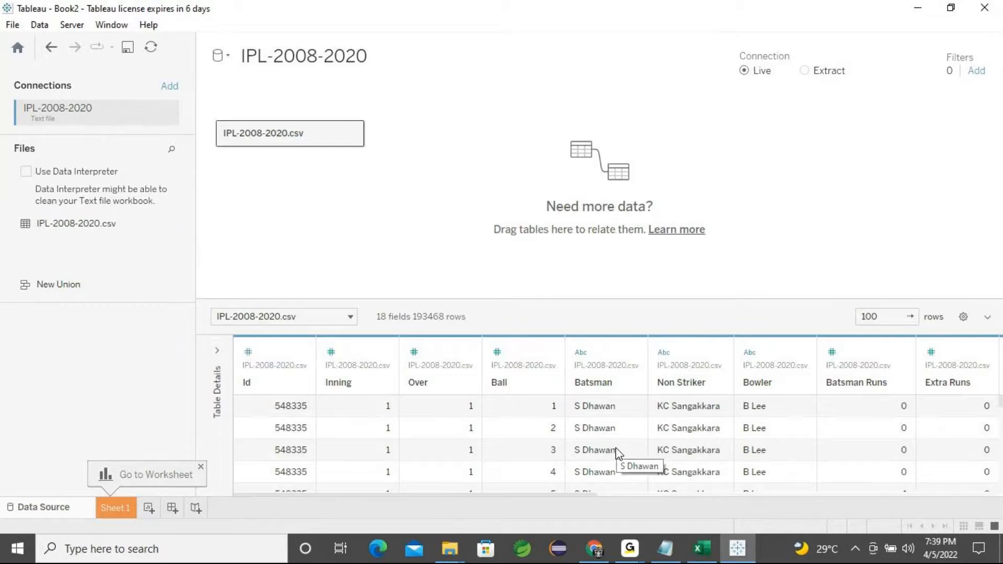
Build a text table on Sheet 1 with Batsman in the rows and the sum of Batsman Runs as values
click(115, 509)
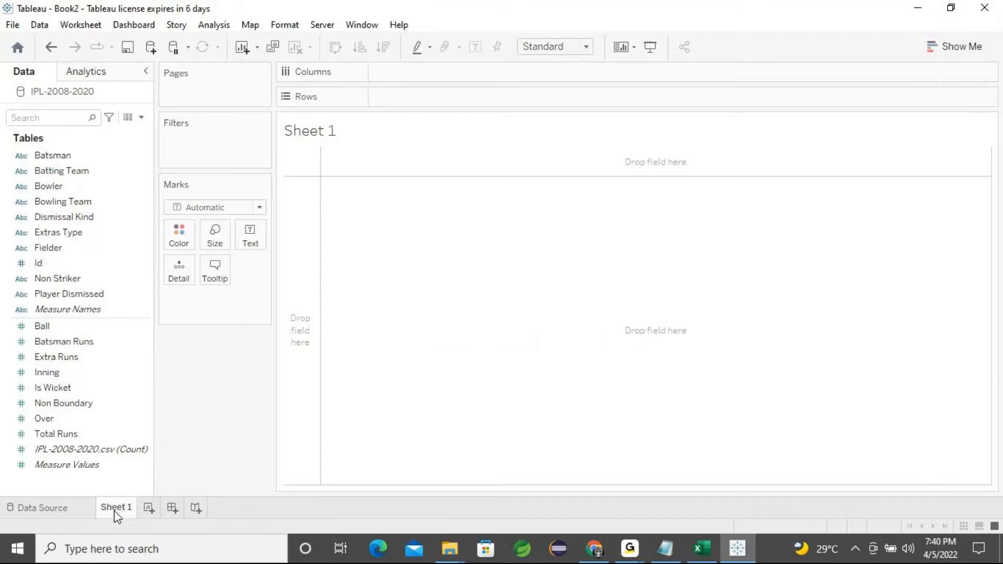
double_click(67, 156)
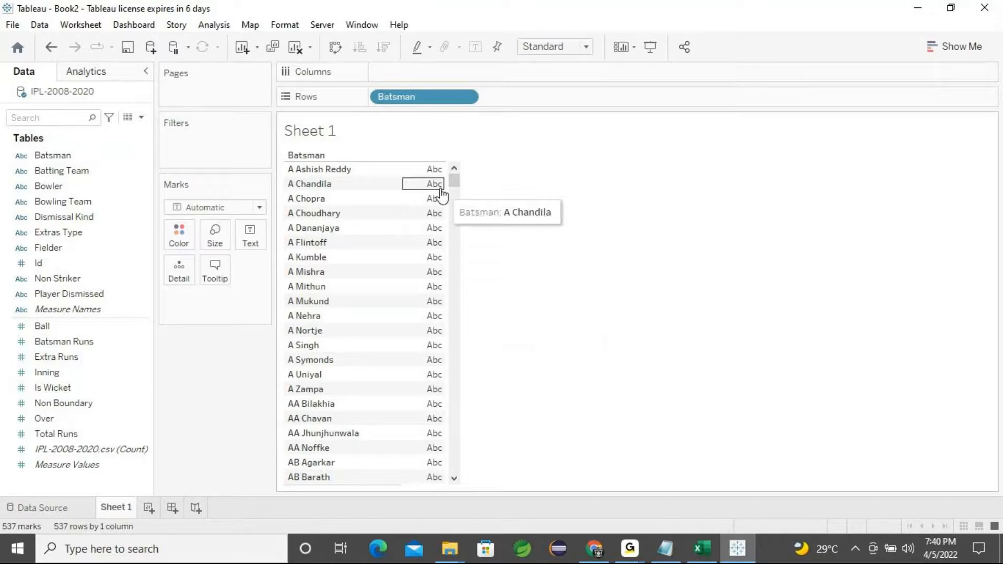
drag(454, 181, 479, 484)
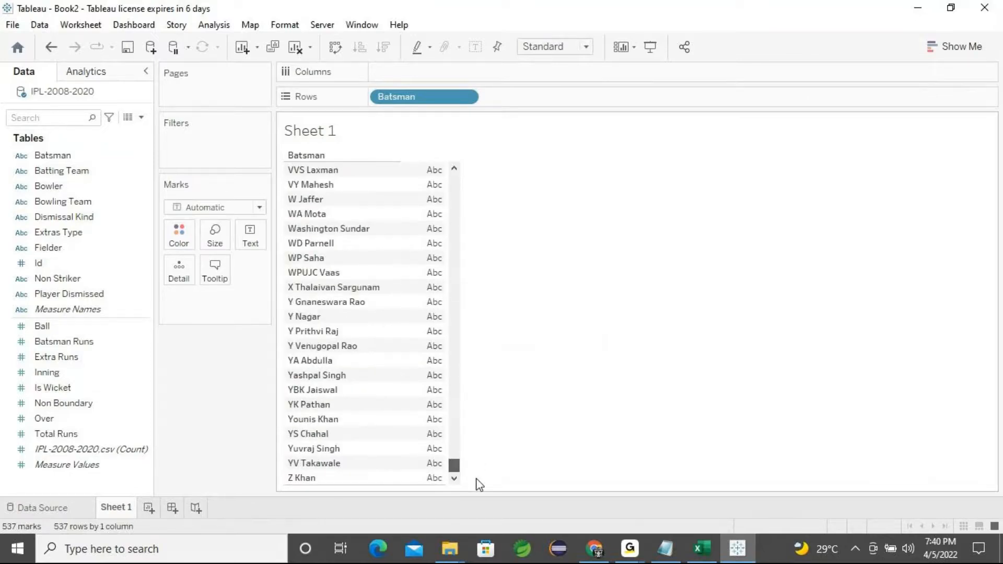
drag(479, 484, 469, 180)
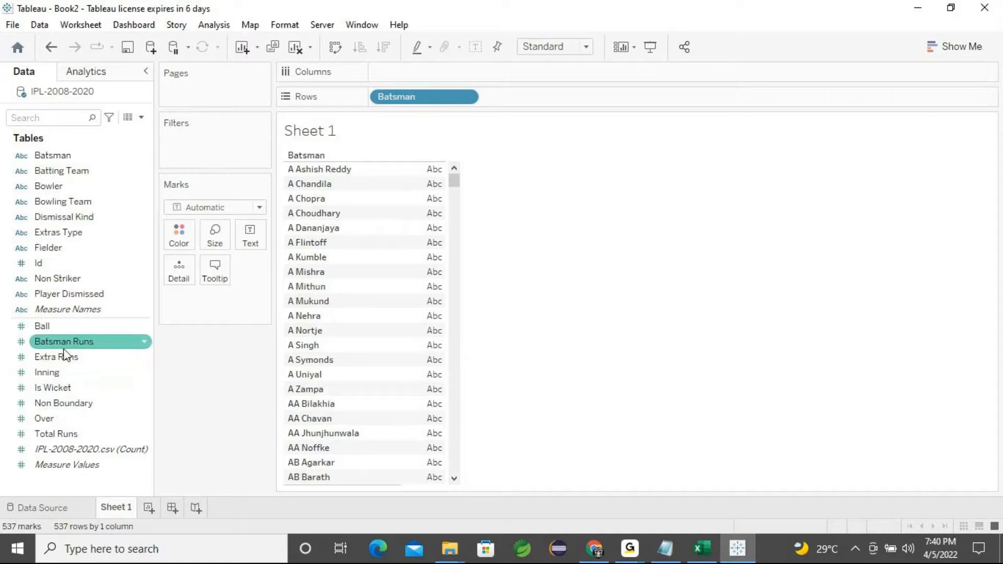
double_click(90, 346)
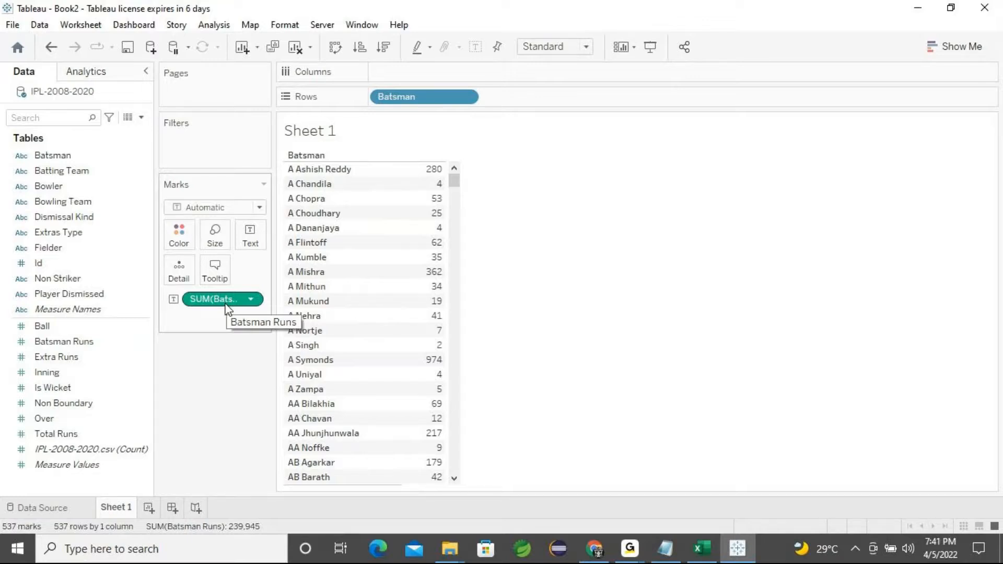
mouse_move(433, 177)
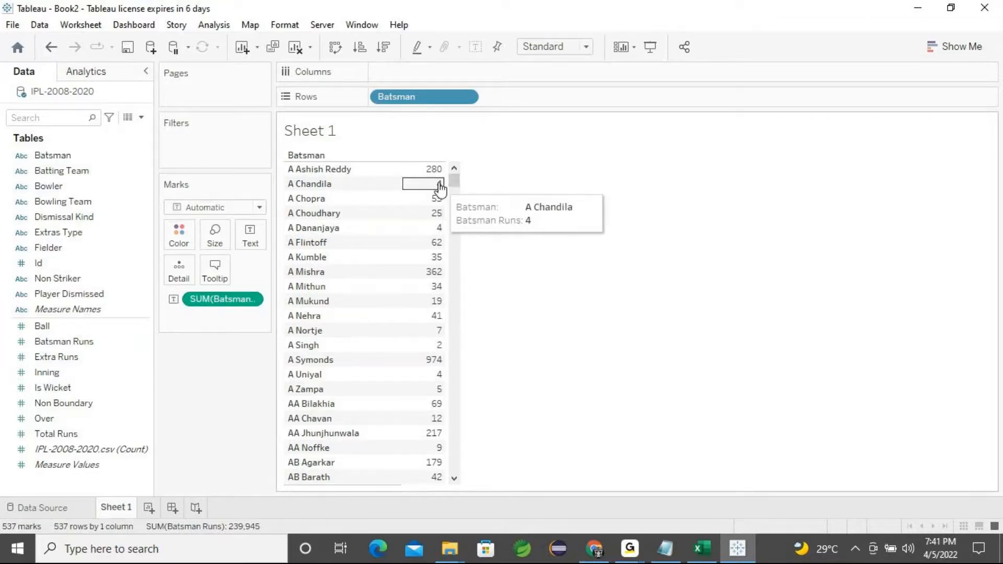
mouse_move(439, 297)
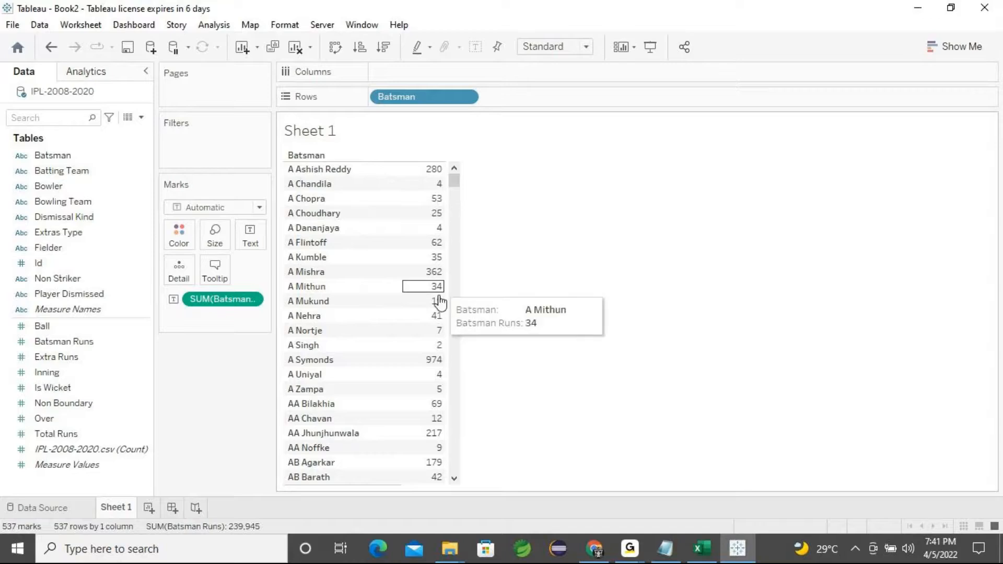
mouse_move(412, 477)
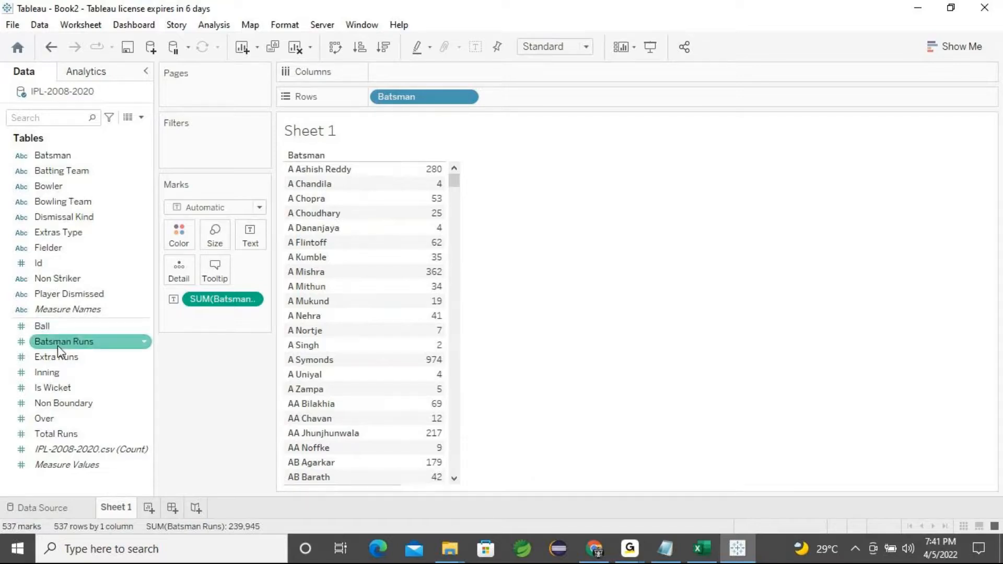
drag(58, 346, 189, 150)
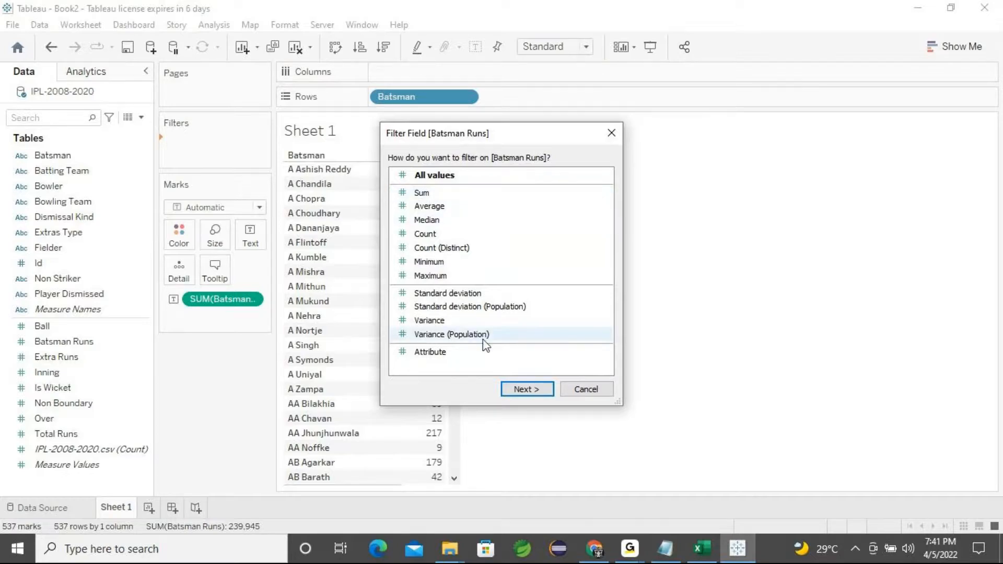
click(530, 393)
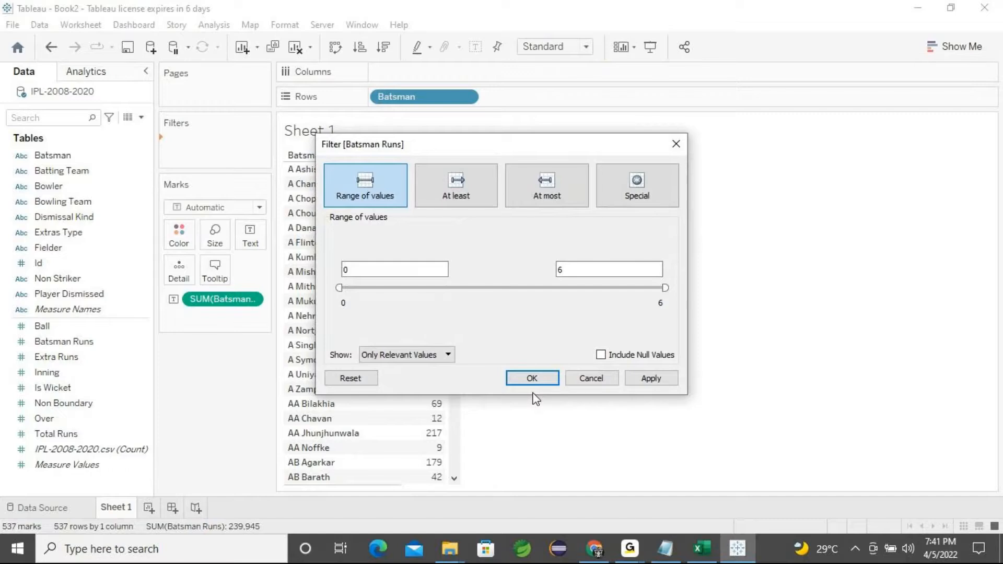
click(676, 144)
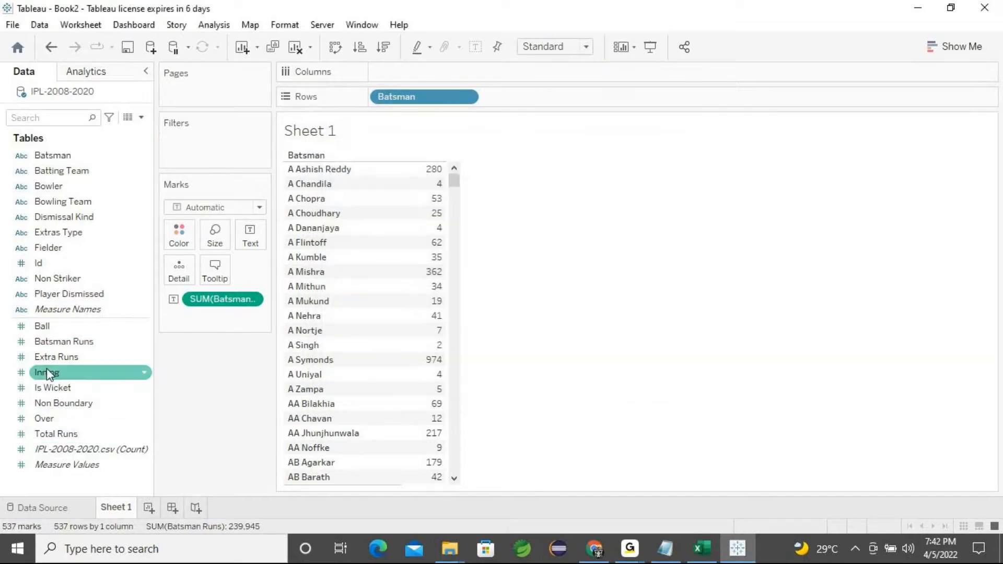
drag(61, 345, 183, 151)
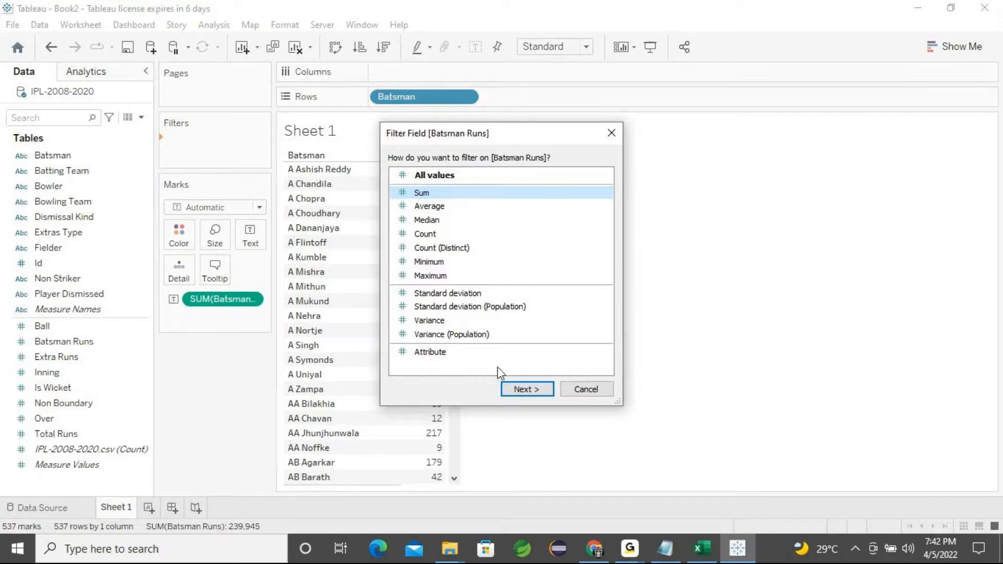
click(520, 389)
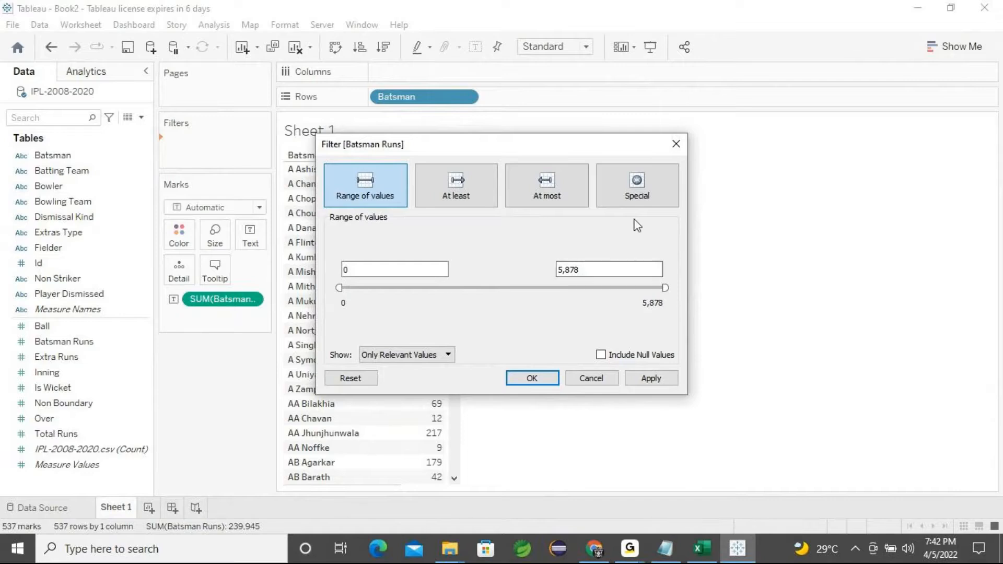
click(677, 145)
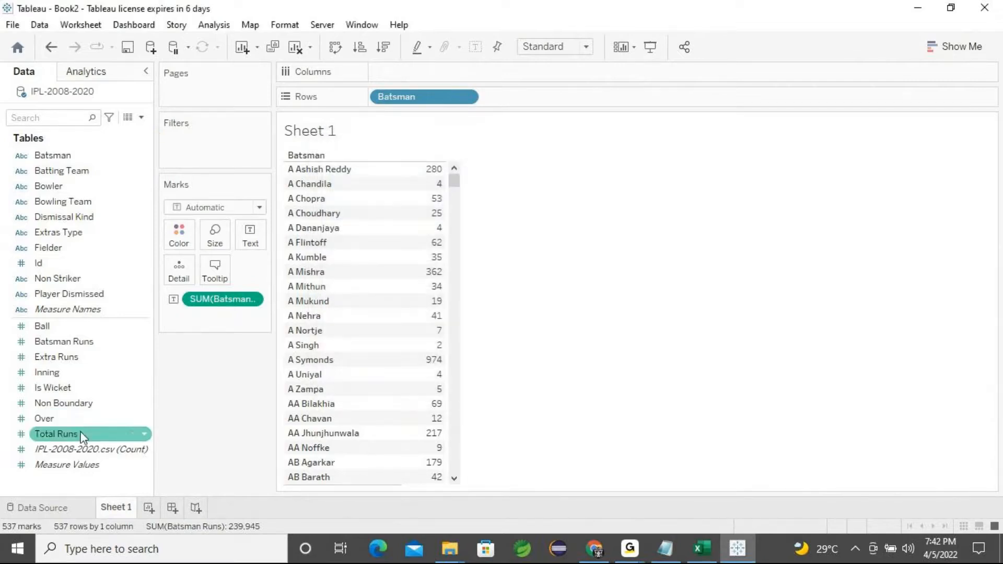
Add a filter on all individual values of Batsman Runs and set its range to 2,500–6,000
drag(61, 345, 187, 146)
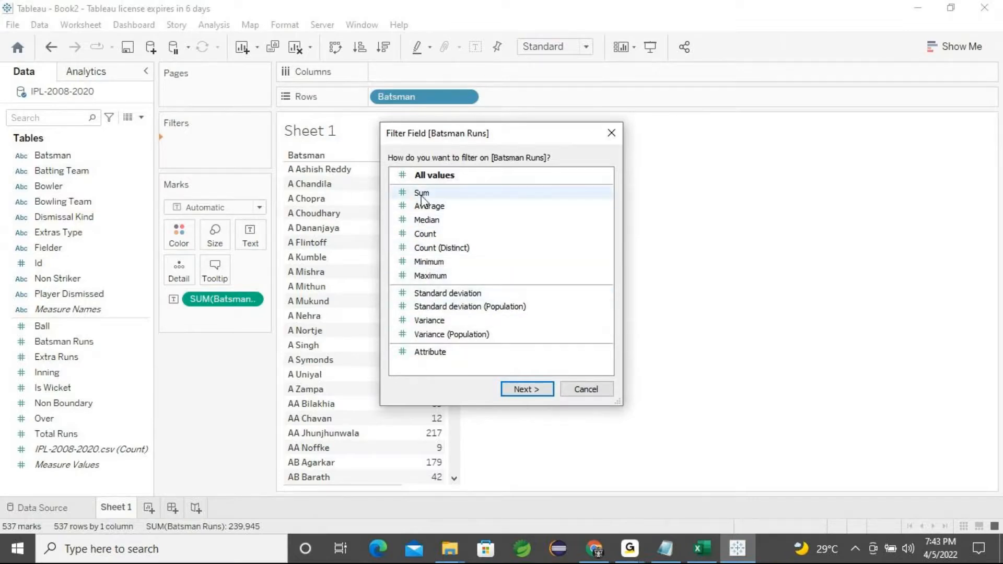
click(522, 393)
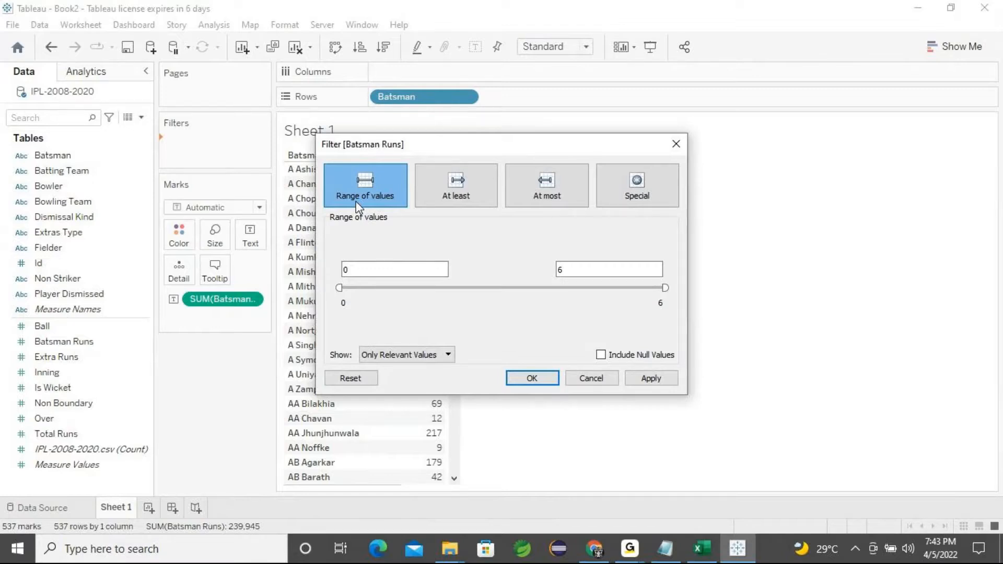
drag(339, 287, 305, 311)
click(387, 266)
key(BackSpace)
text(2500)
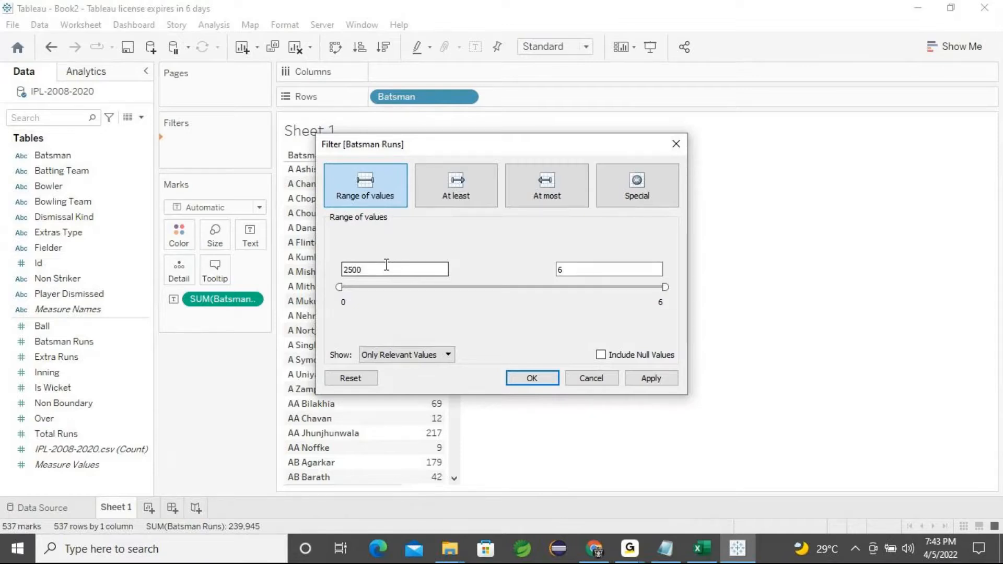
click(571, 269)
text(6000)
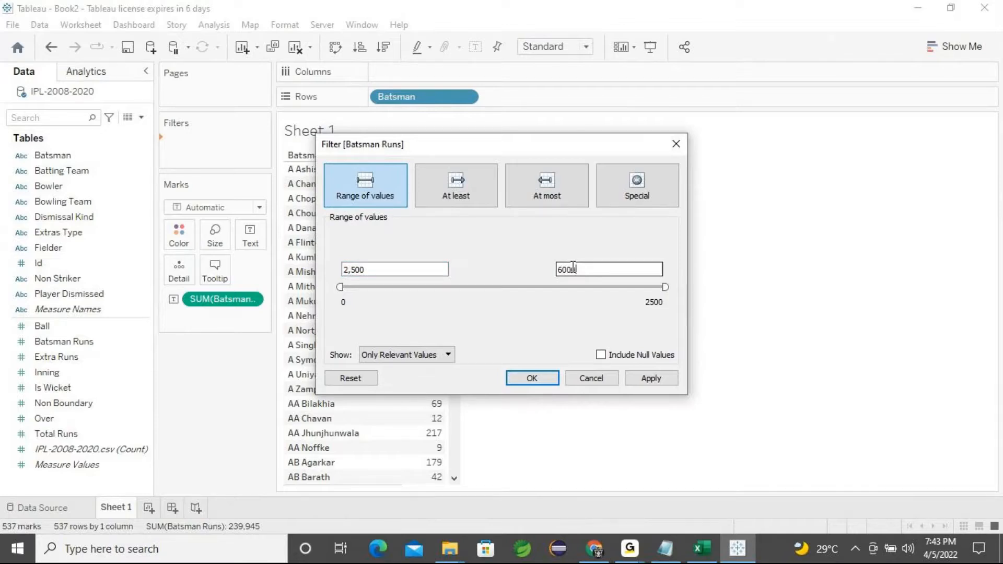
Re-enter 2,500 as the lower limit of the Batsman Runs filter and apply it to the sheet
click(341, 288)
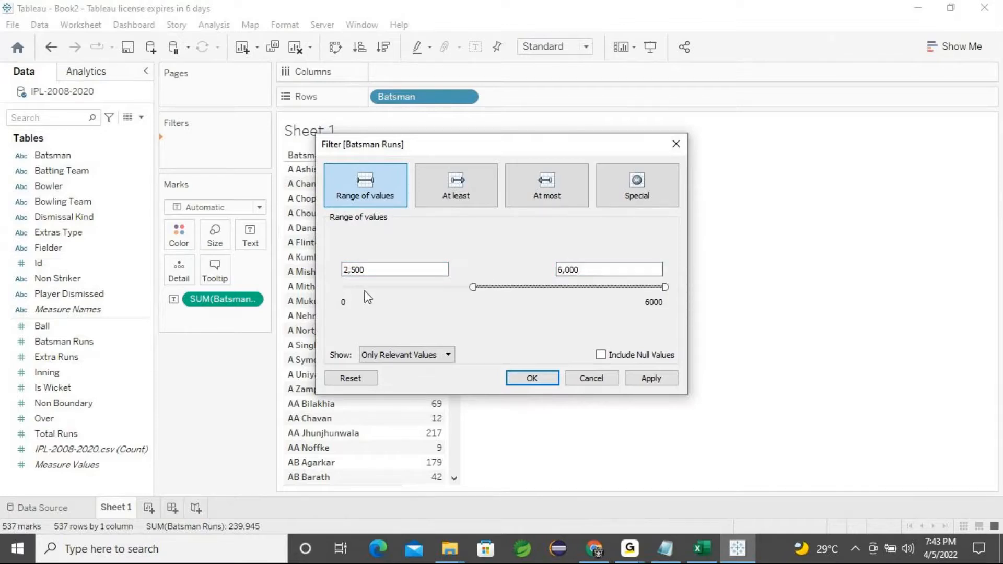
drag(473, 287, 331, 287)
click(364, 271)
key(BackSpace)
text(2500)
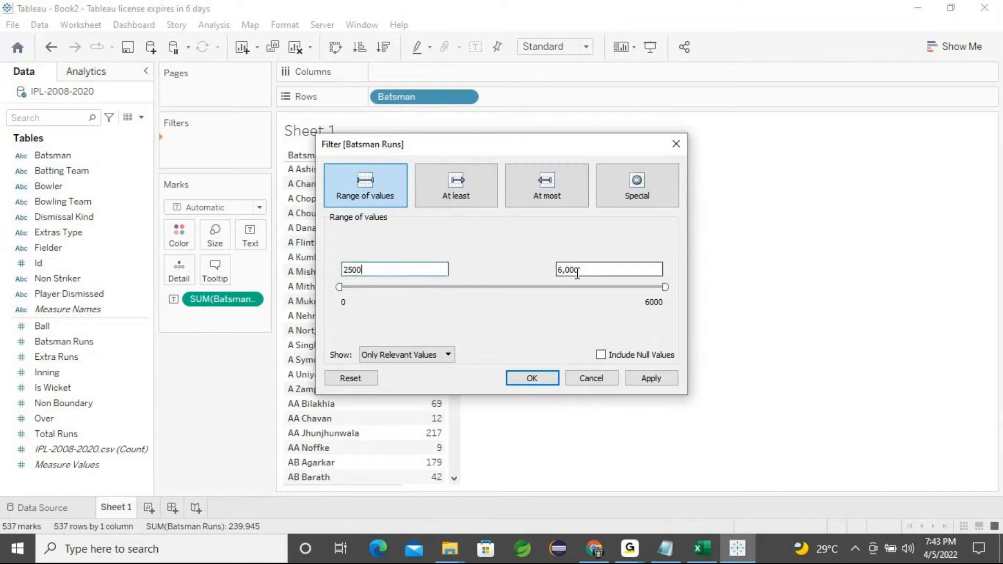
click(660, 380)
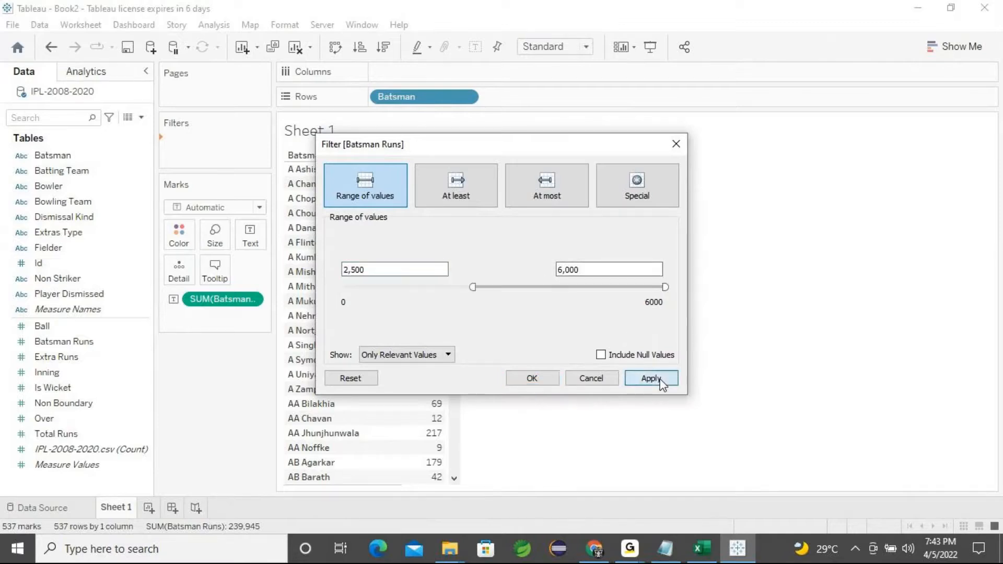
click(546, 384)
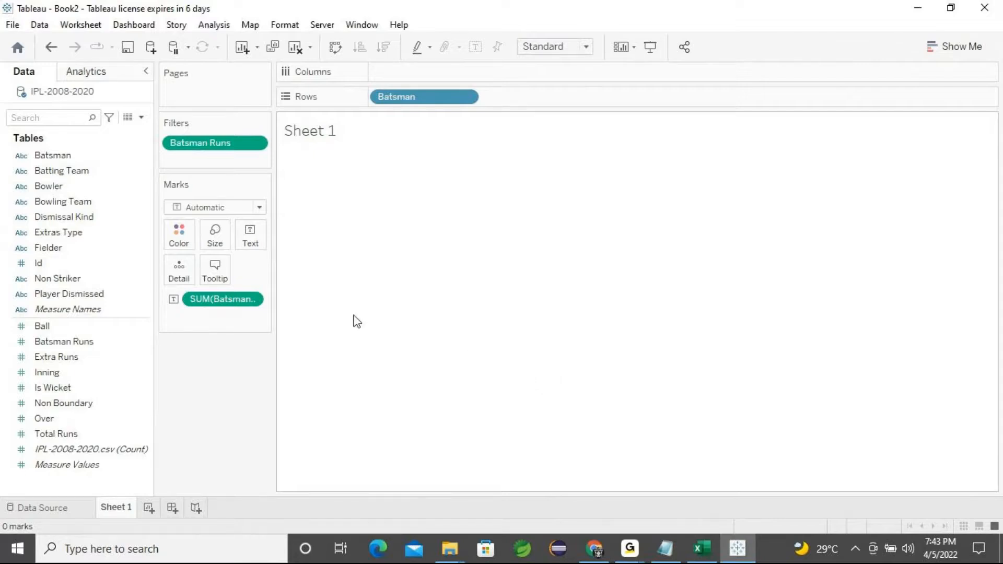
Clear Sheet 1 by removing Batsman from the rows, the Batsman Runs sum from the marks, and the Batsman Runs filter
click(65, 157)
drag(65, 159, 207, 414)
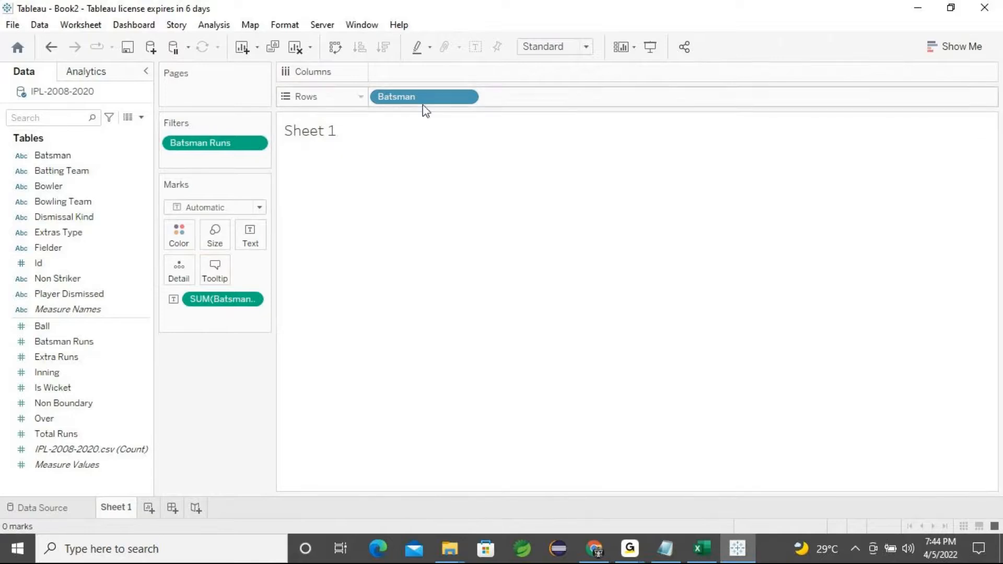
drag(396, 97, 235, 403)
drag(224, 300, 199, 436)
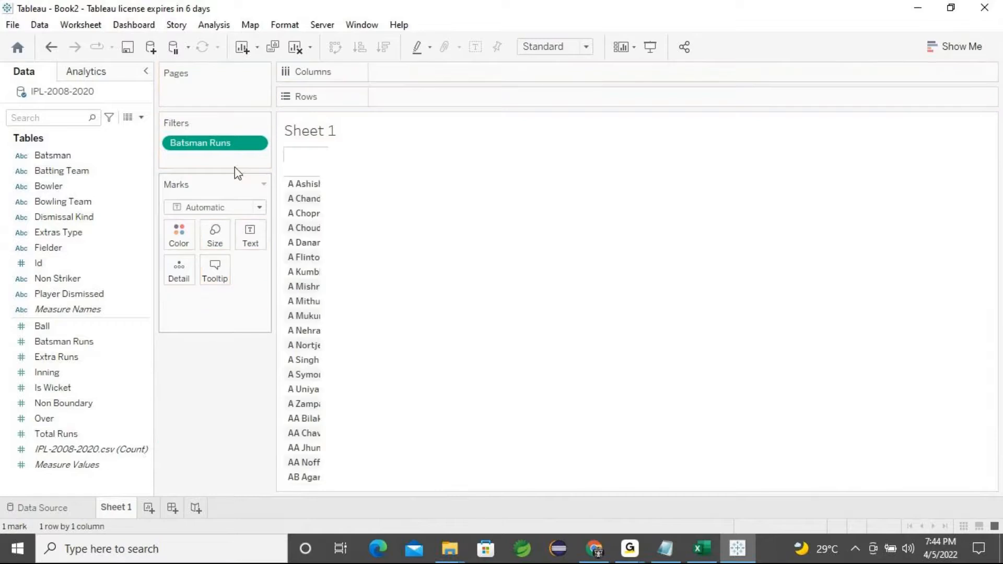
drag(224, 144, 209, 334)
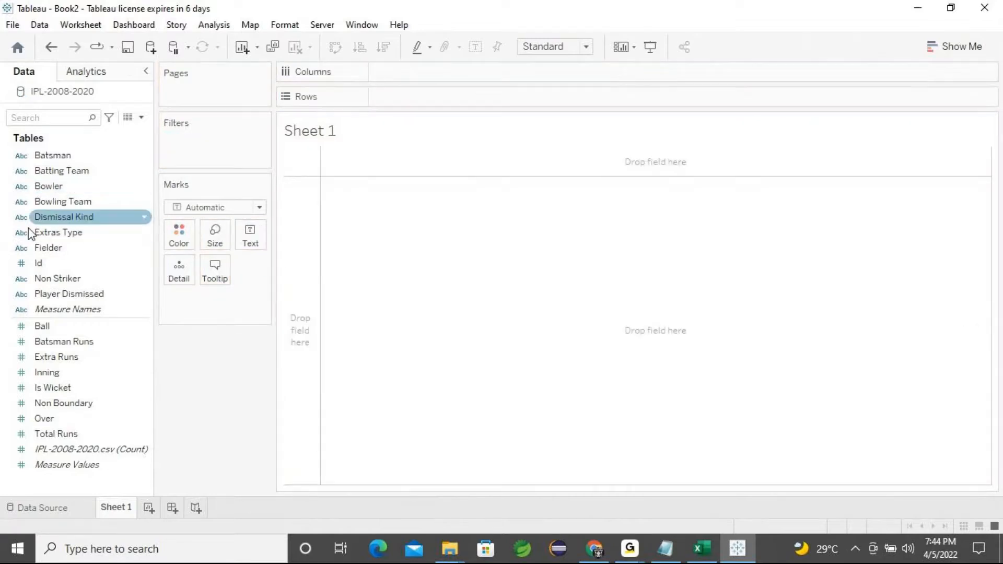
Rebuild the text table with Batsman in the rows and the sum of Batsman Runs as values
click(70, 156)
drag(69, 161, 400, 95)
click(59, 156)
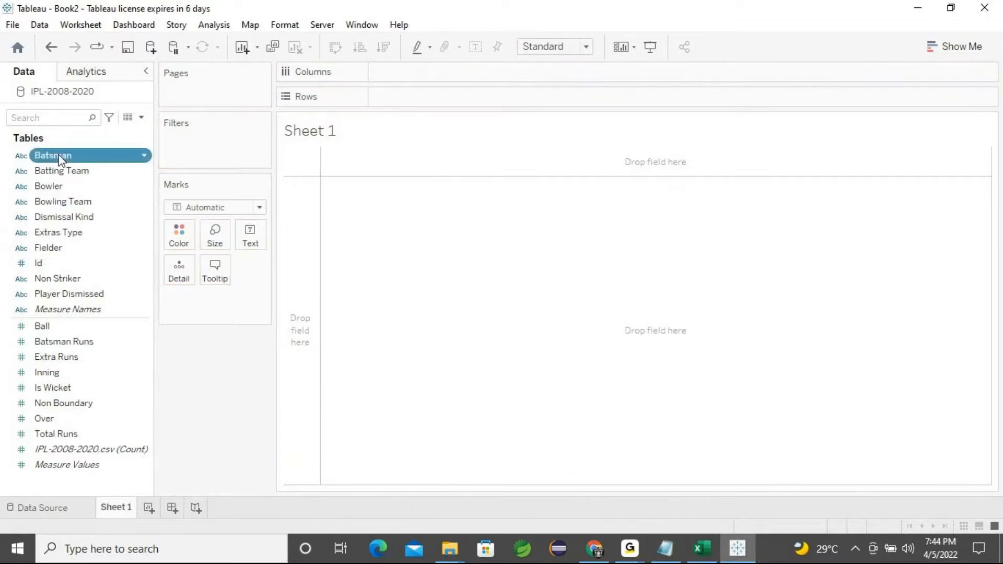
click(53, 248)
click(68, 342)
click(66, 374)
click(67, 358)
click(68, 343)
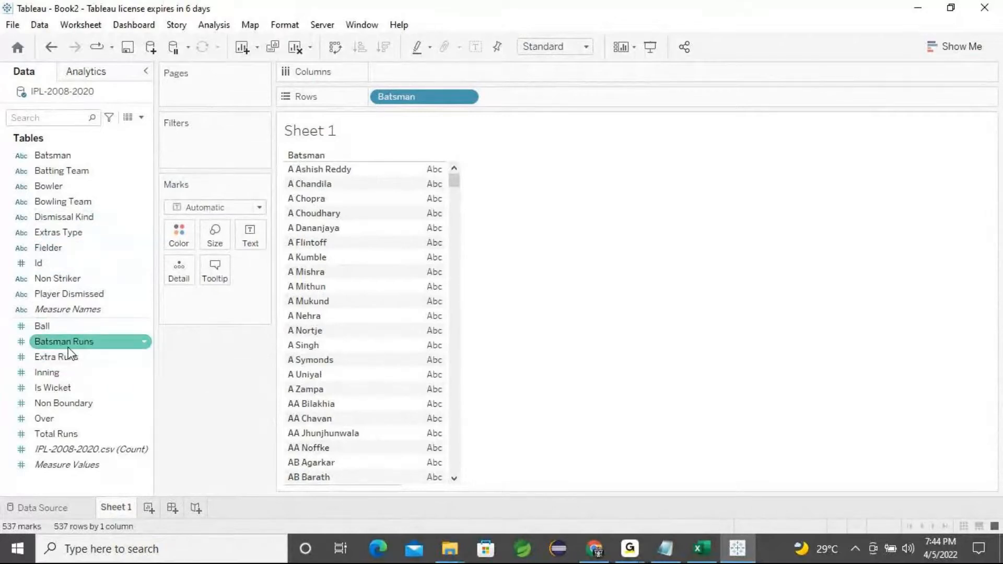
double_click(68, 347)
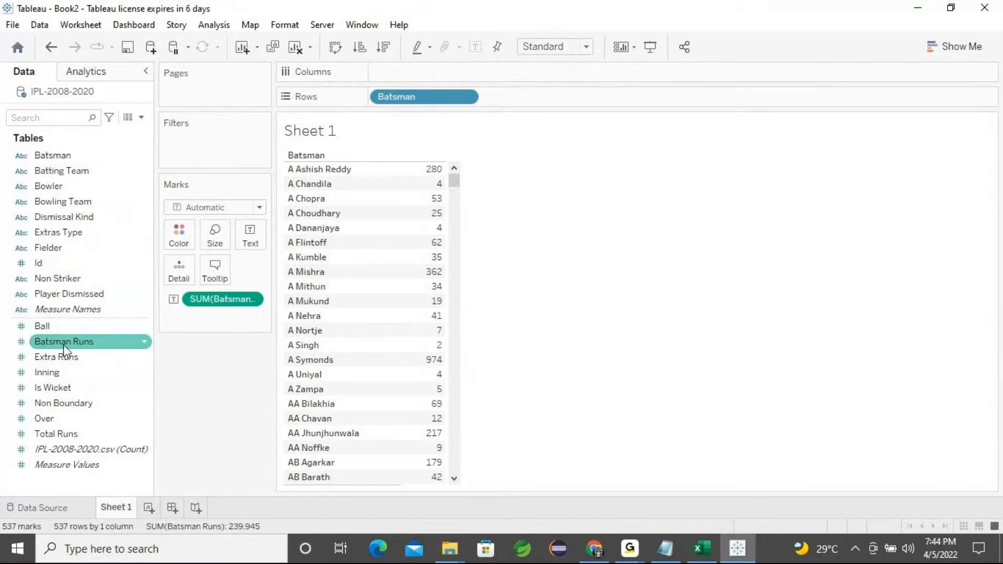
Filter the table by the sum of Batsman Runs, with a value range starting at 2,500
drag(72, 343, 189, 146)
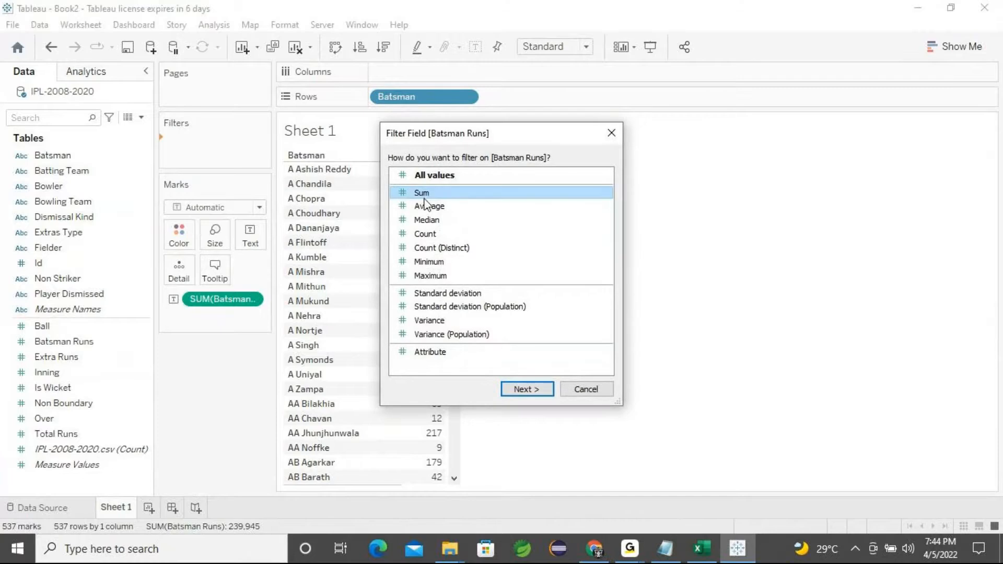
click(525, 392)
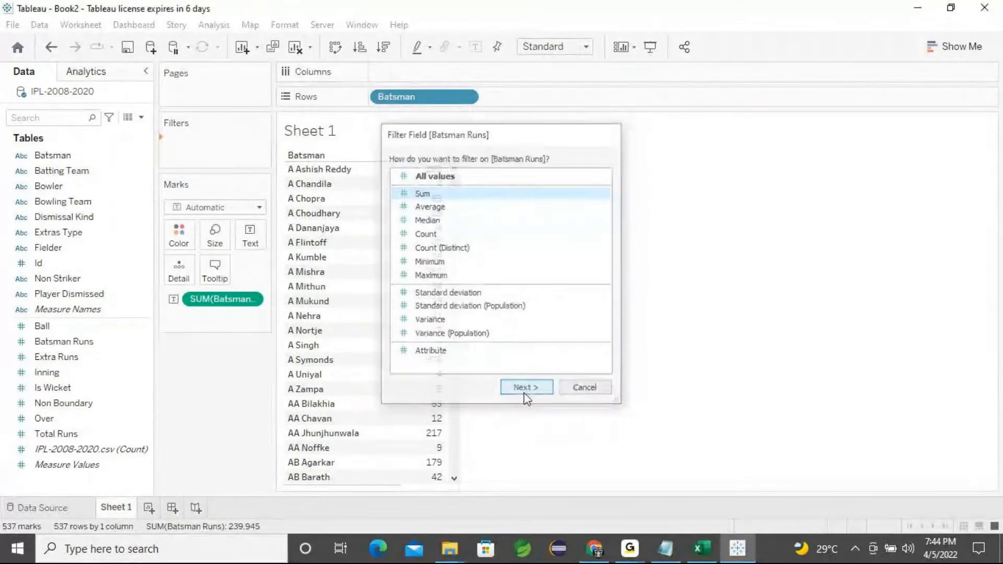
double_click(379, 268)
key(BackSpace)
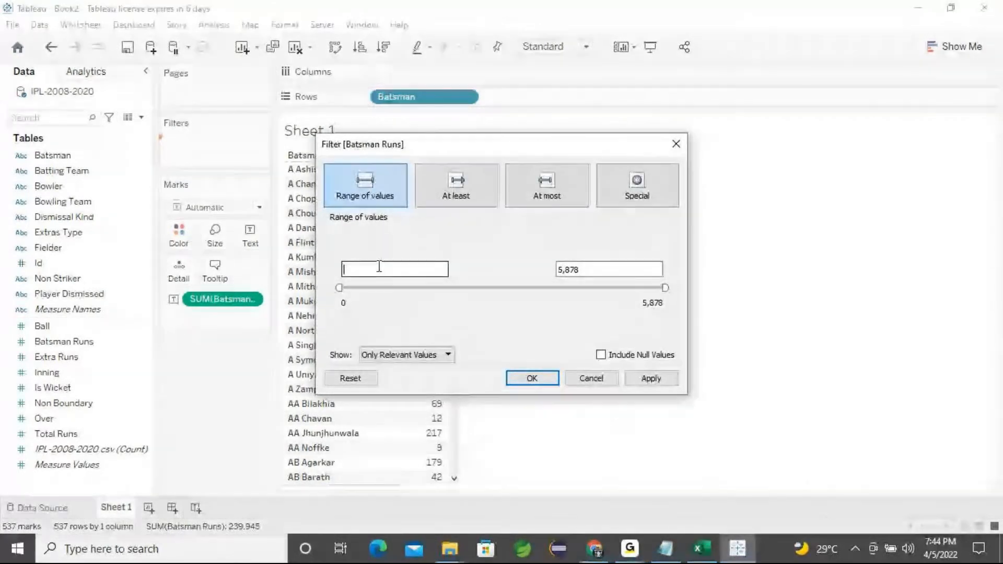
text(2500)
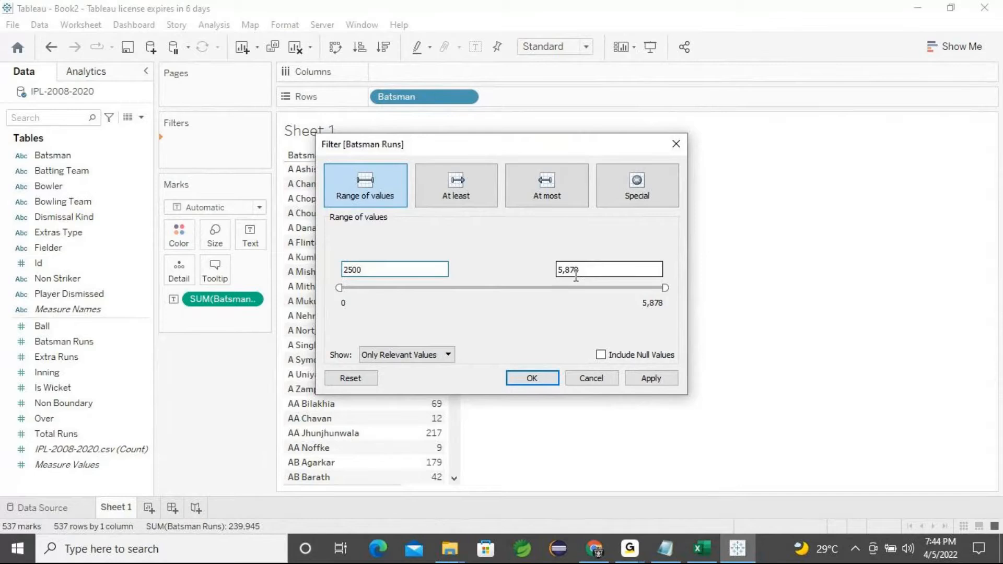
drag(366, 270, 335, 274)
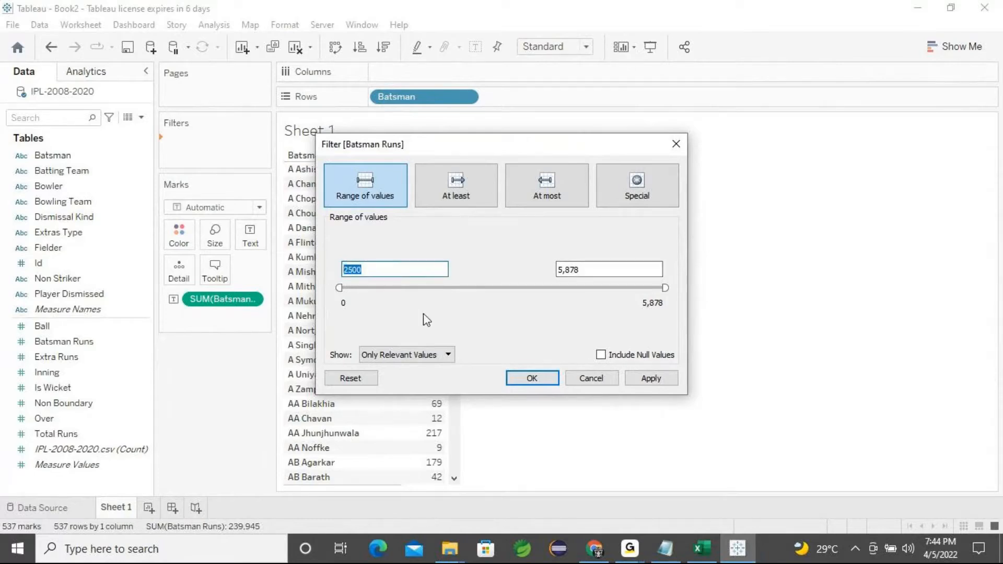
click(650, 378)
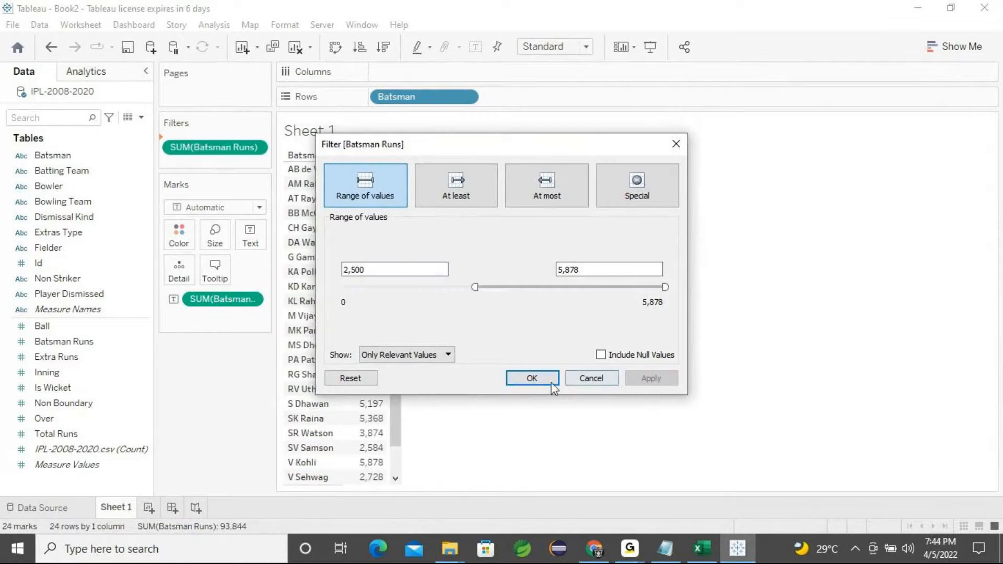
click(551, 382)
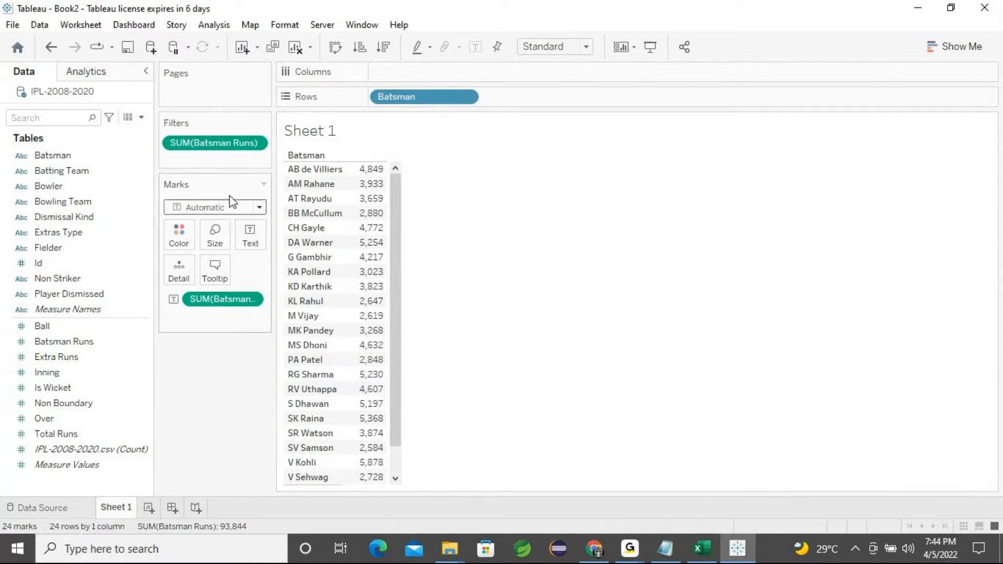
Raise the lower limit of the summed Batsman Runs filter to 3,000
double_click(211, 146)
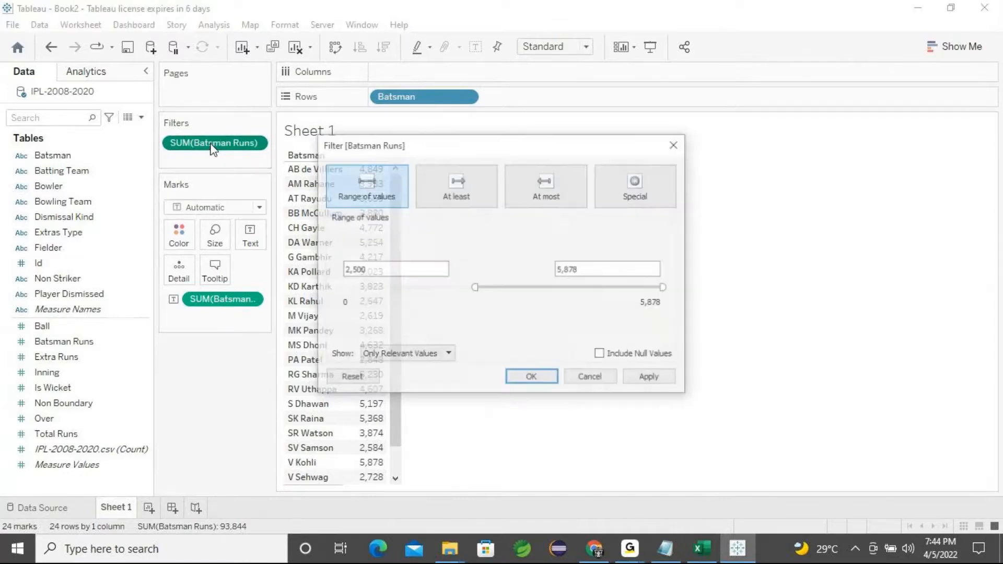
click(385, 269)
double_click(386, 269)
text(3000)
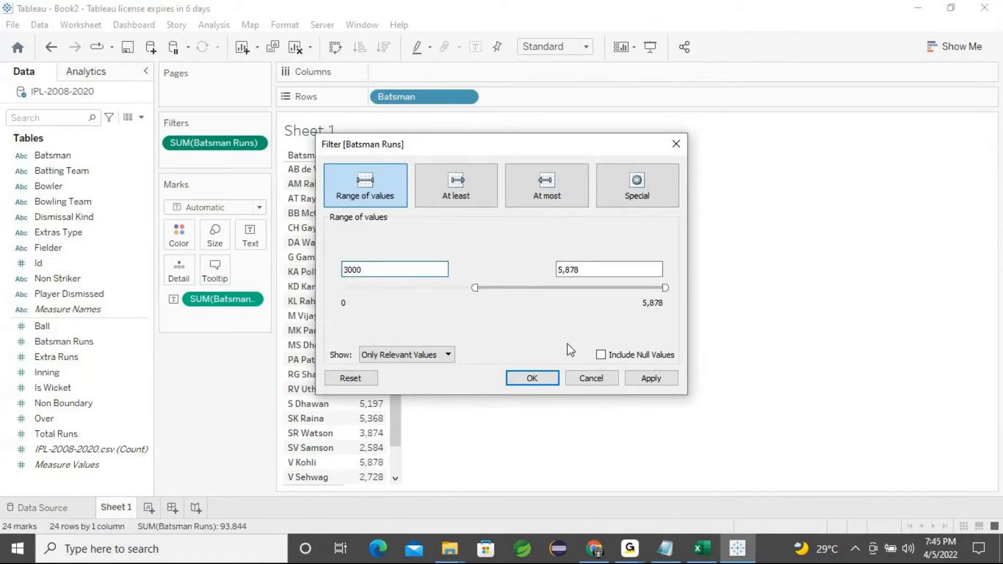
click(661, 383)
click(533, 378)
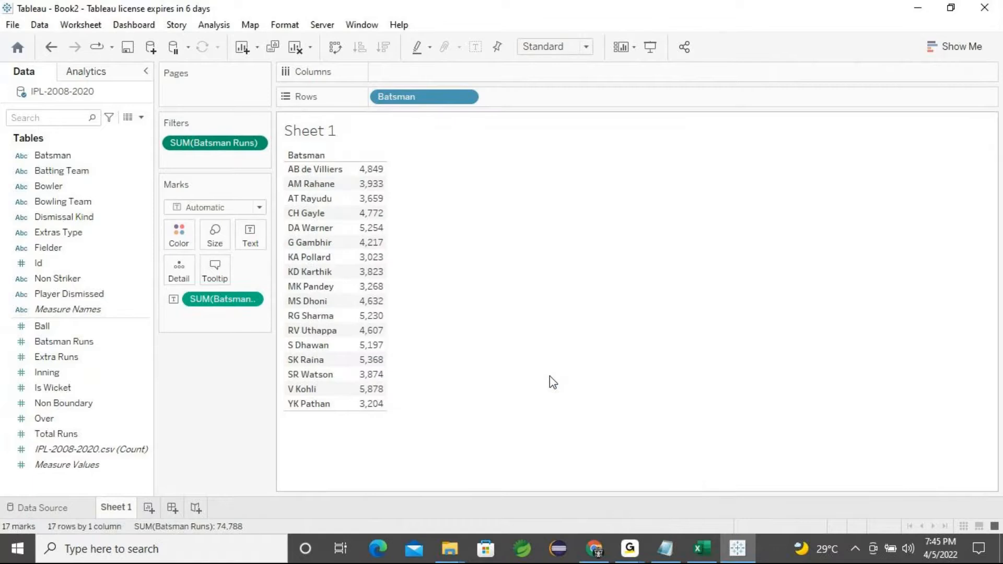
Raise the lower limit of the summed Batsman Runs filter to 3,500
double_click(218, 144)
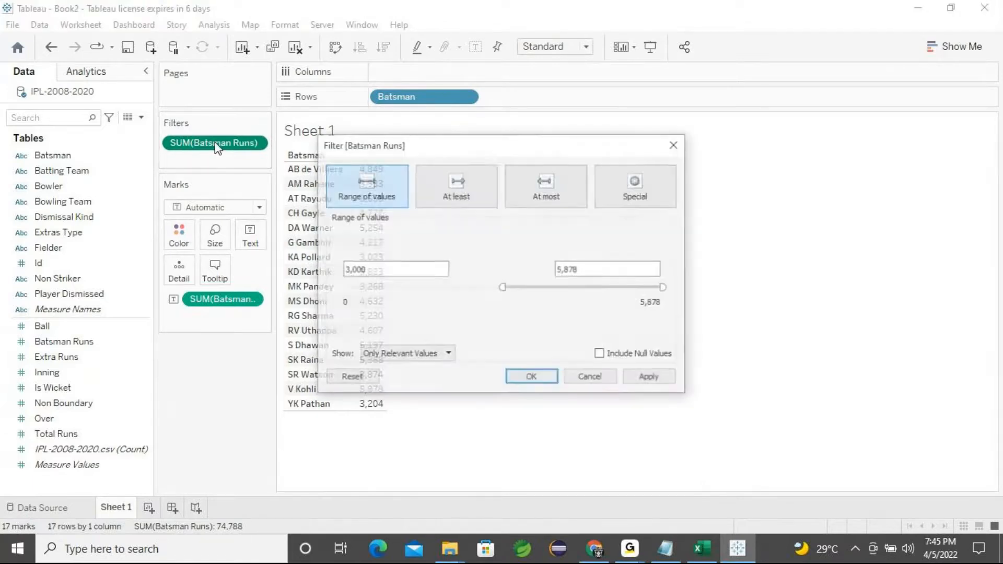
click(394, 268)
double_click(394, 269)
key(BackSpace)
text(3500)
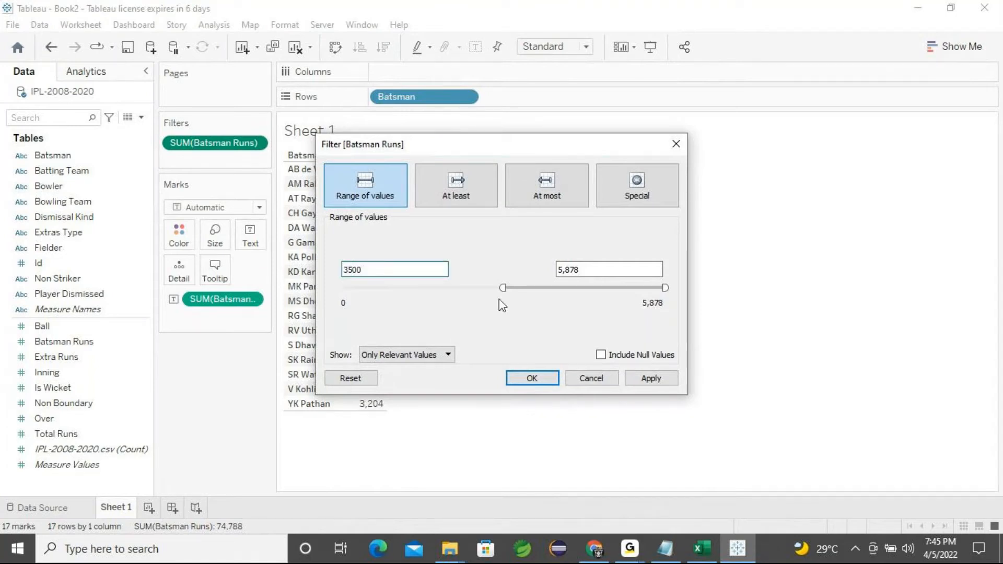
click(650, 377)
click(530, 377)
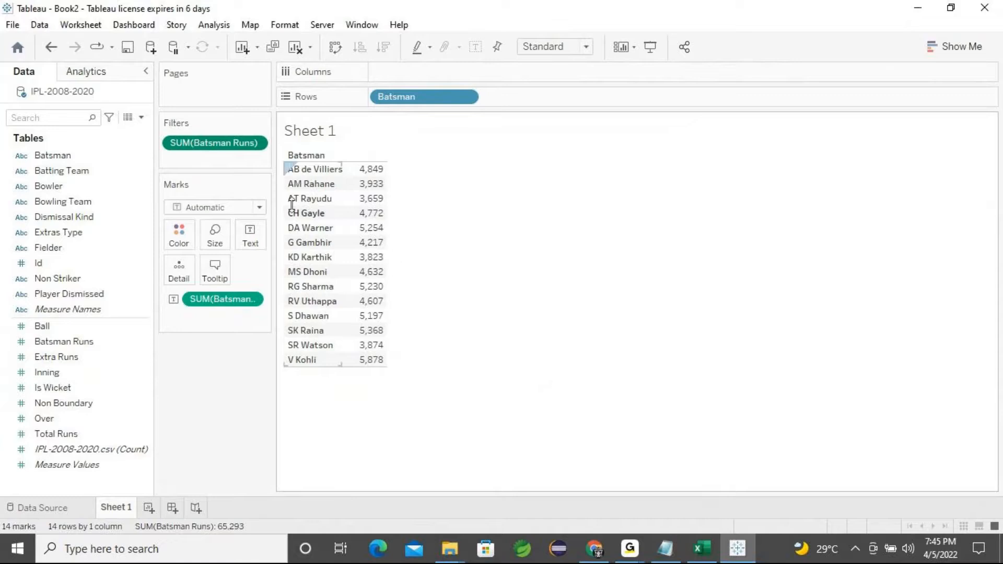
Set the lower limit of the summed Batsman Runs filter to 4,000
double_click(203, 147)
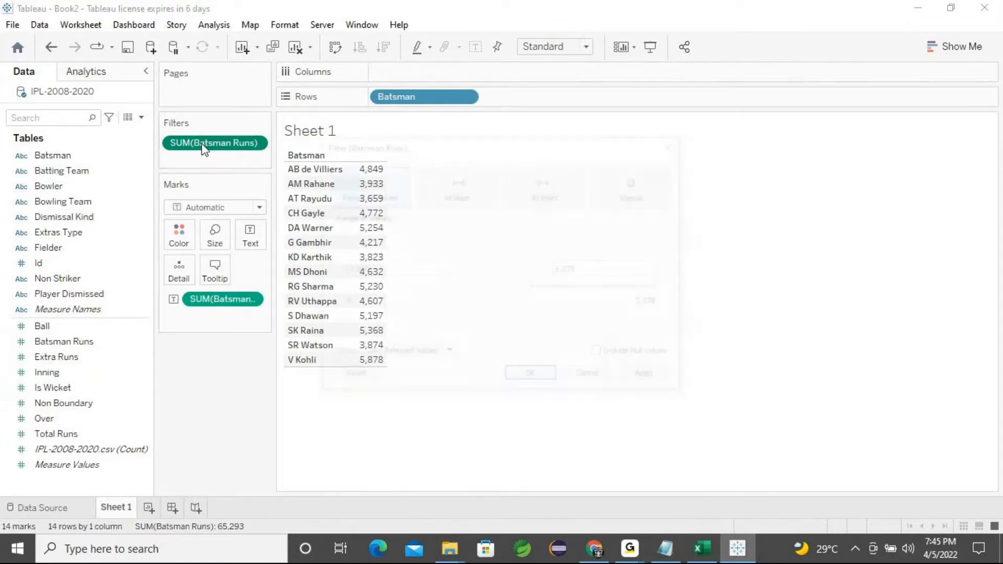
text(4000)
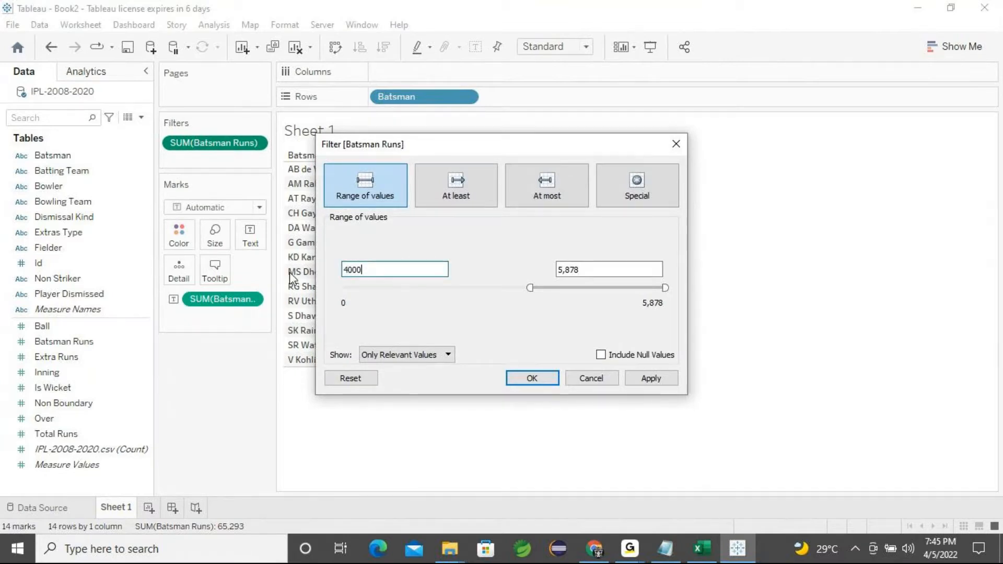
click(650, 379)
click(530, 379)
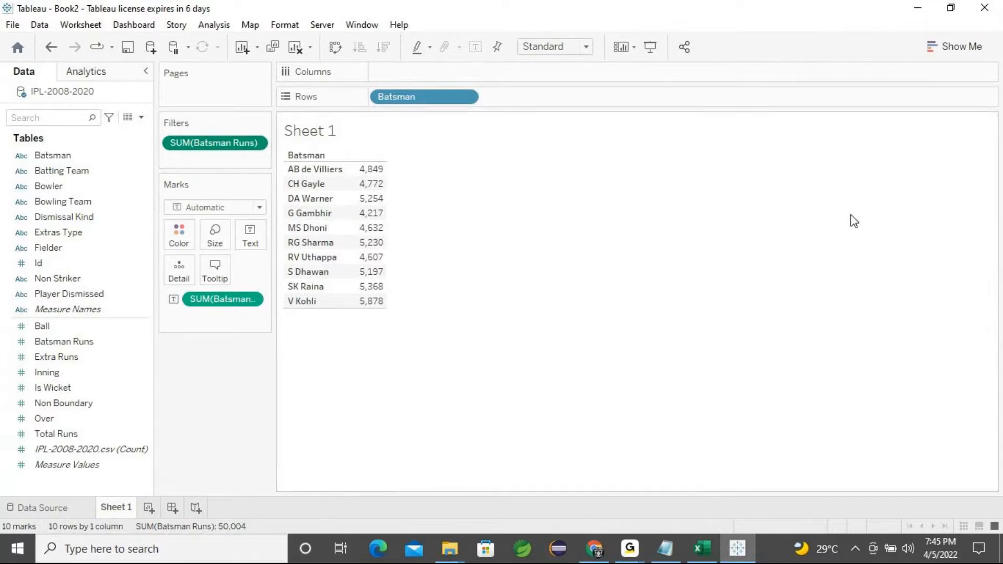
Try a horizontal bar chart of the batsmen's runs with rows and columns swapped, and undo back to the text table
click(953, 47)
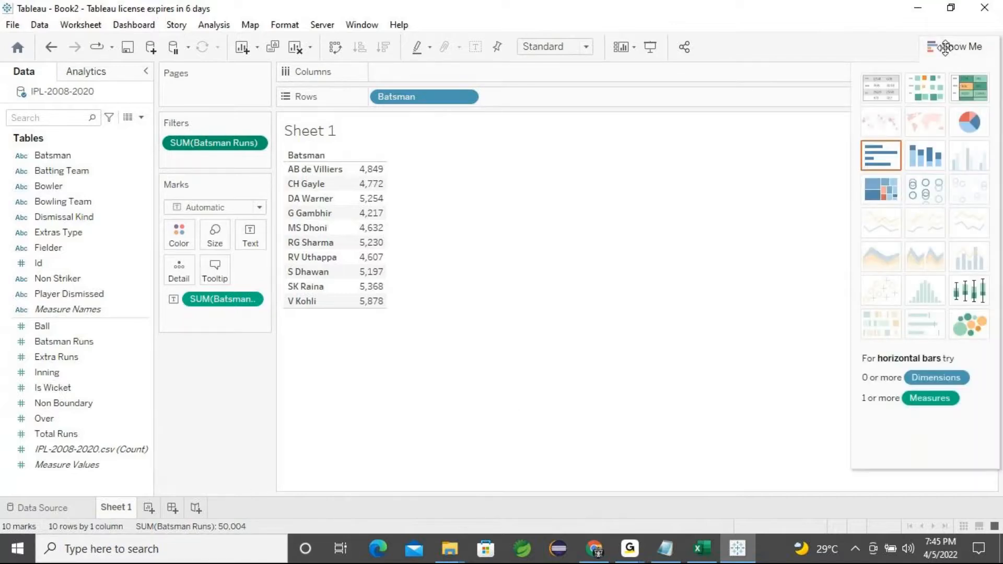
click(84, 294)
click(886, 161)
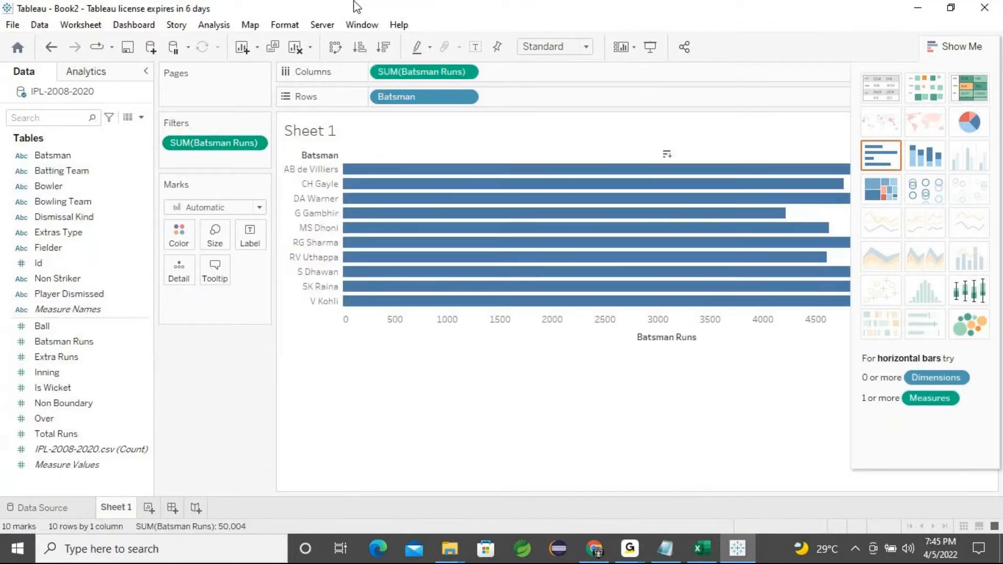
click(335, 48)
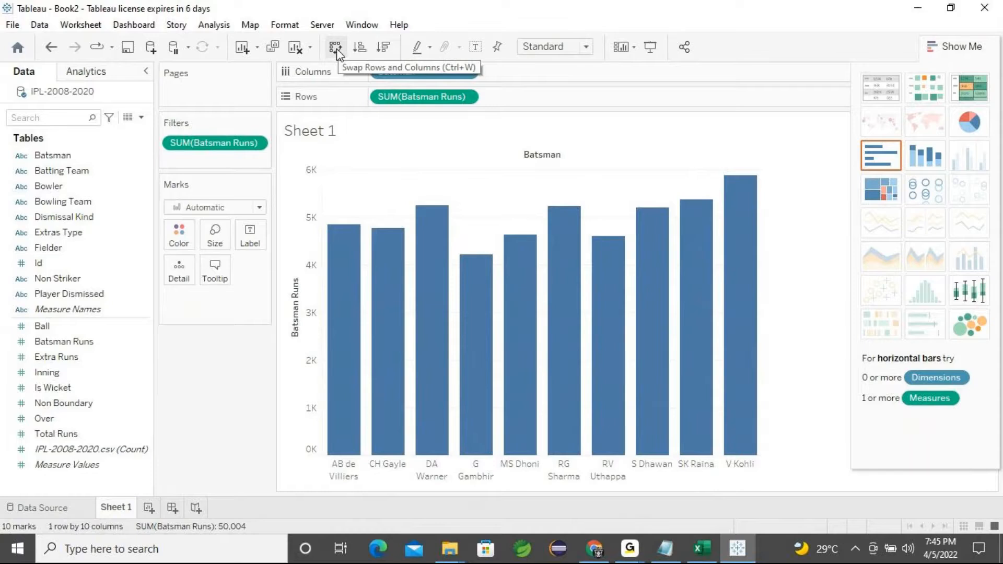
key(ctrl+z)
key(ctrl+z)
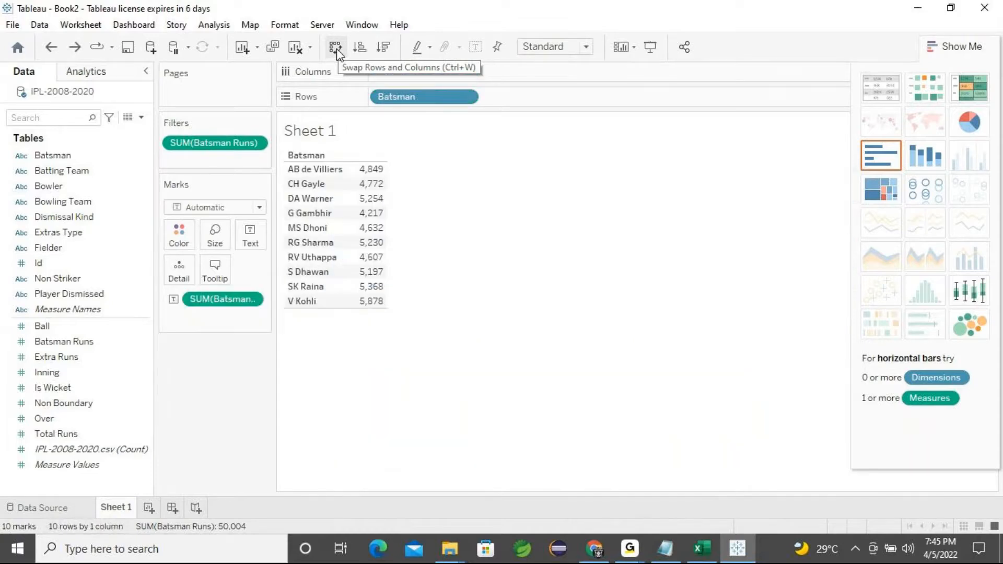
Review the range limits of the summed Batsman Runs filter
double_click(202, 142)
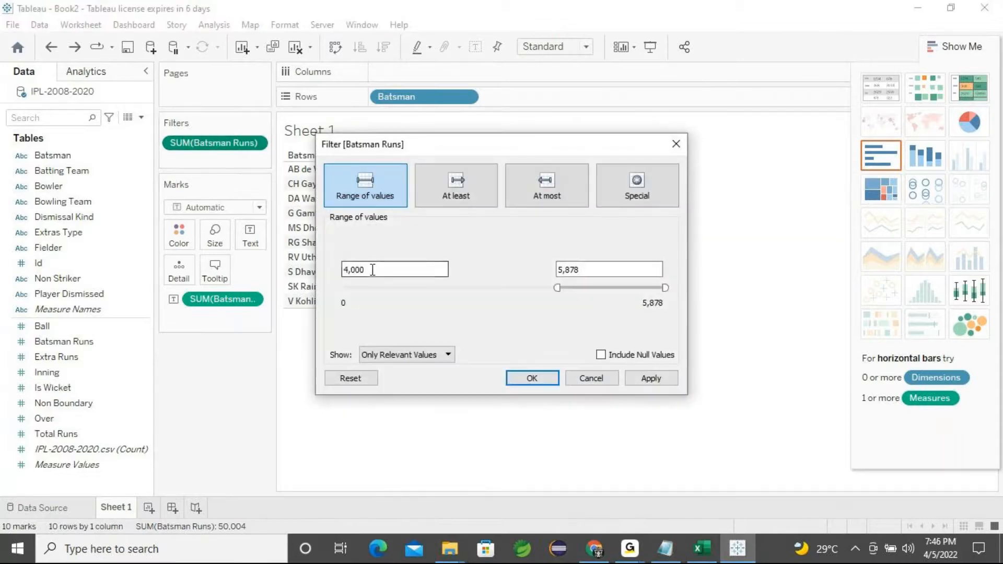
click(593, 268)
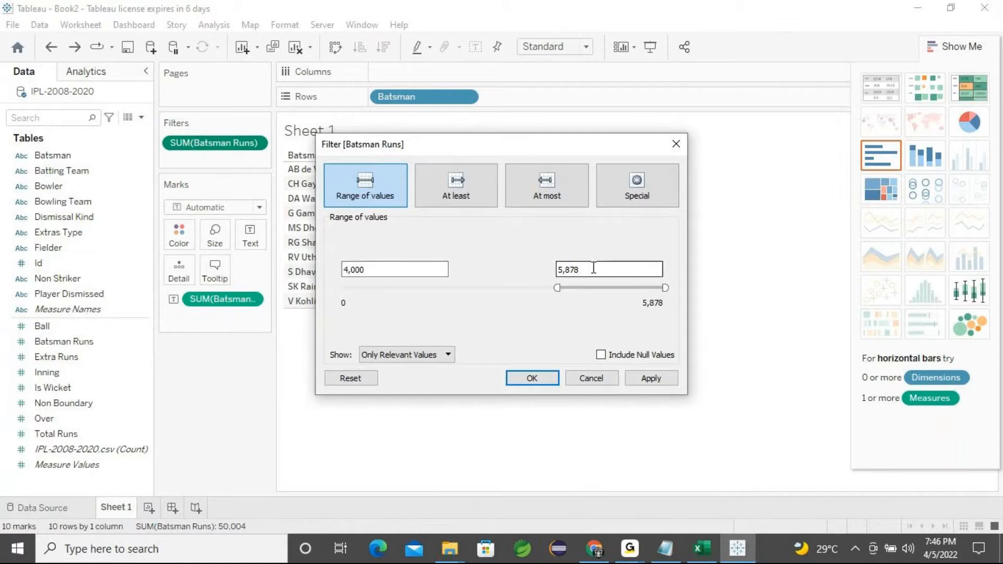
click(664, 380)
click(532, 378)
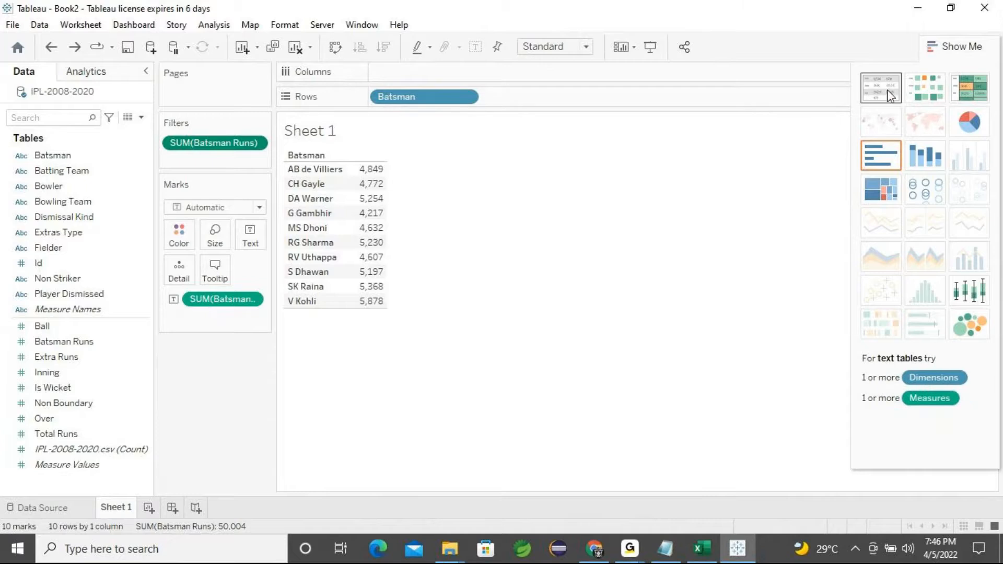
Chart the batsmen's summed runs as vertical bars sorted in descending order
click(880, 163)
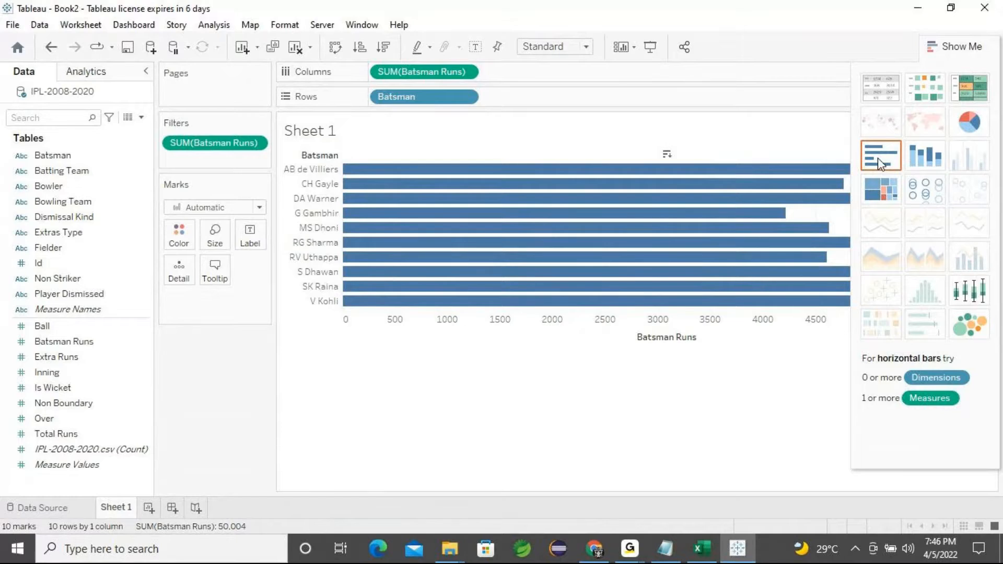
click(335, 48)
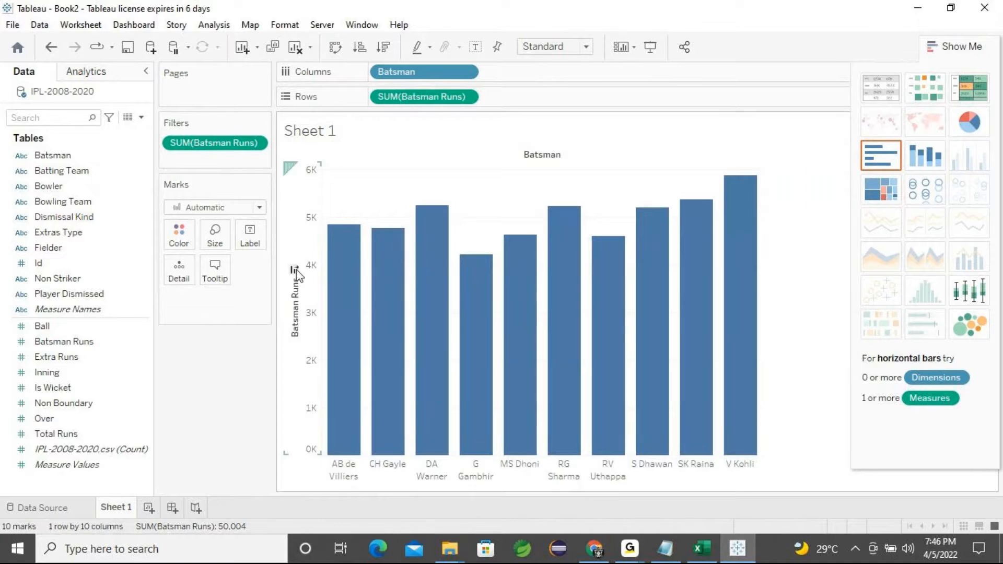
click(295, 270)
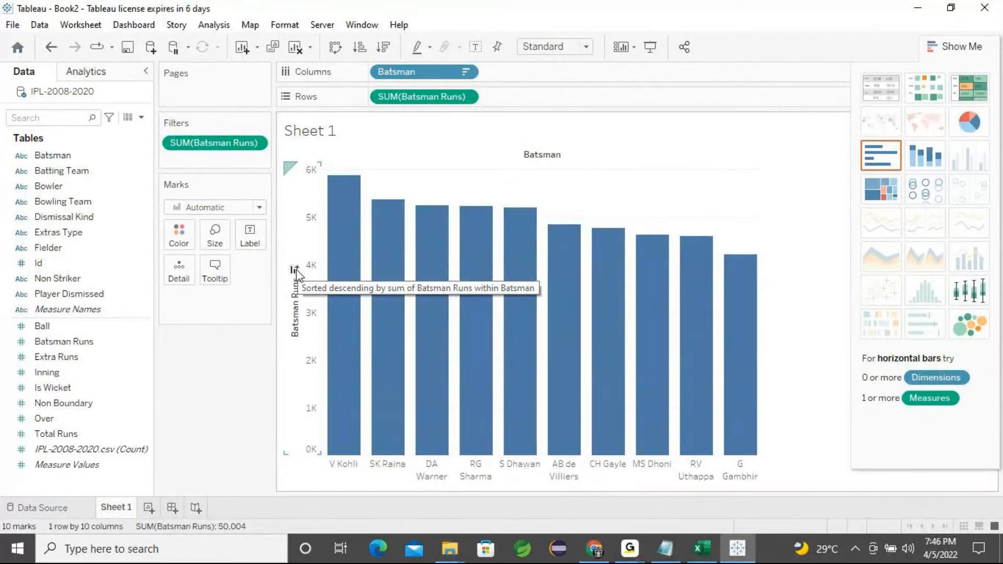
Color the bars by Batsman and label each bar with its summed Batsman Runs
click(48, 160)
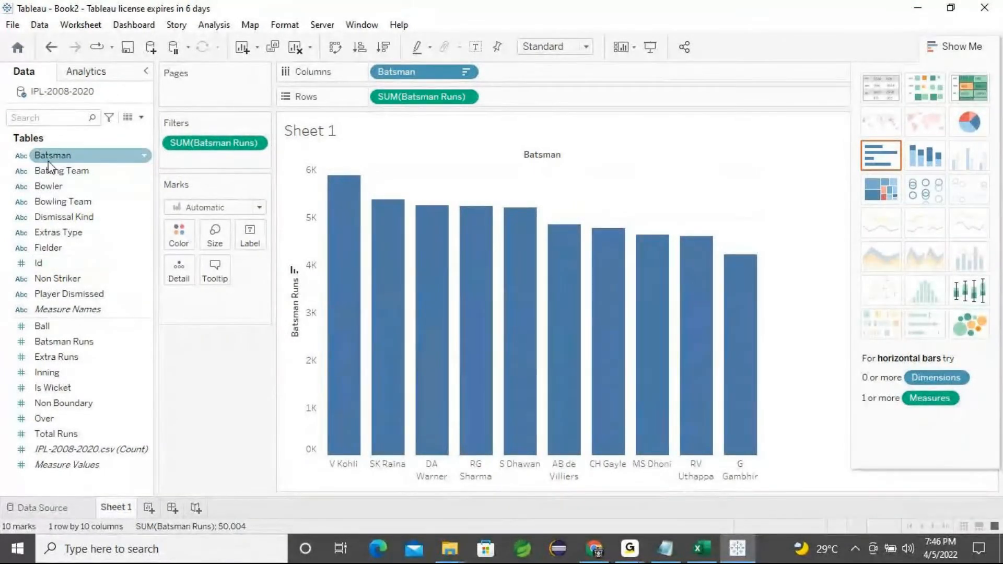
drag(61, 153, 180, 235)
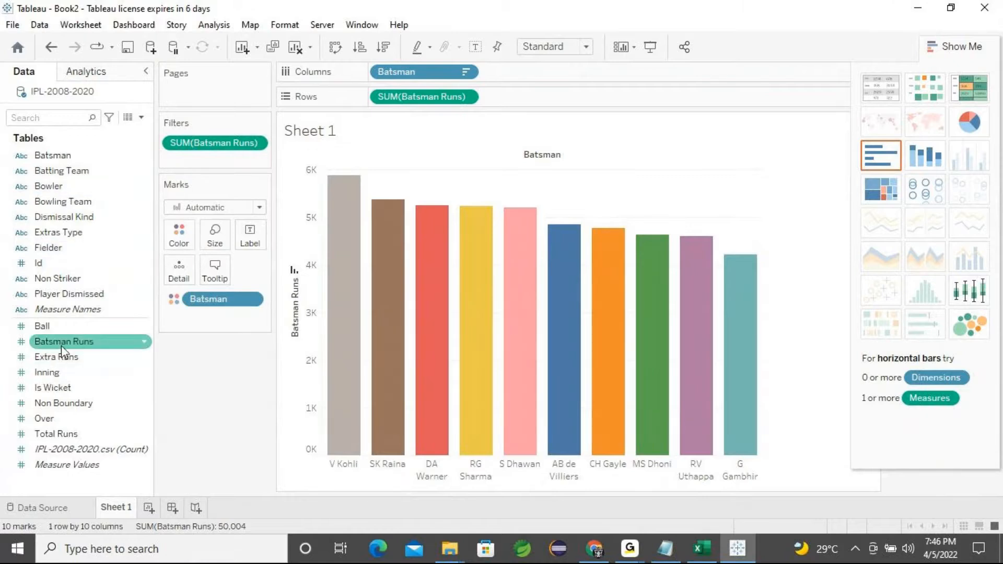
drag(61, 342, 249, 246)
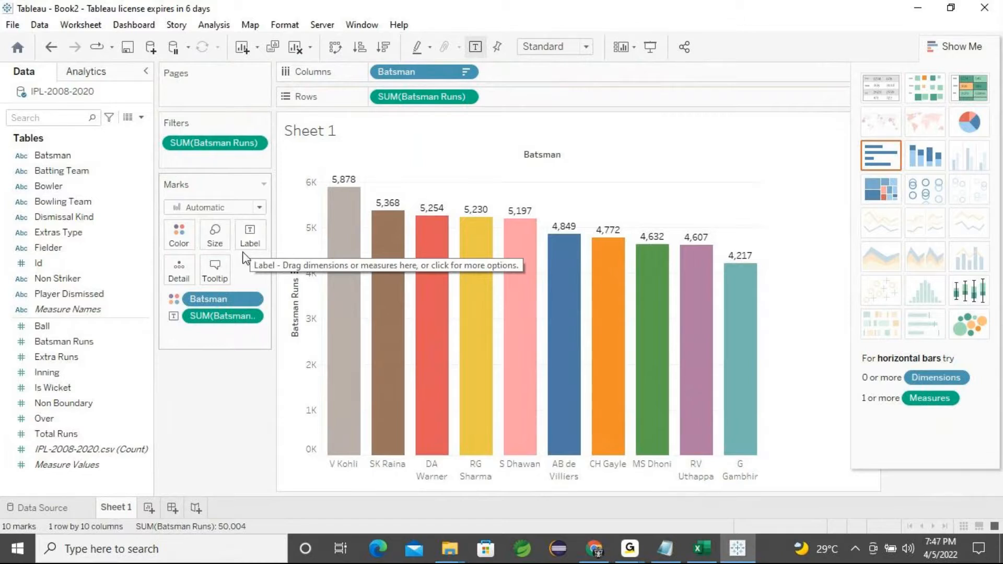
click(141, 372)
Raise the lower limit of the summed Batsman Runs filter to 4,800
click(198, 147)
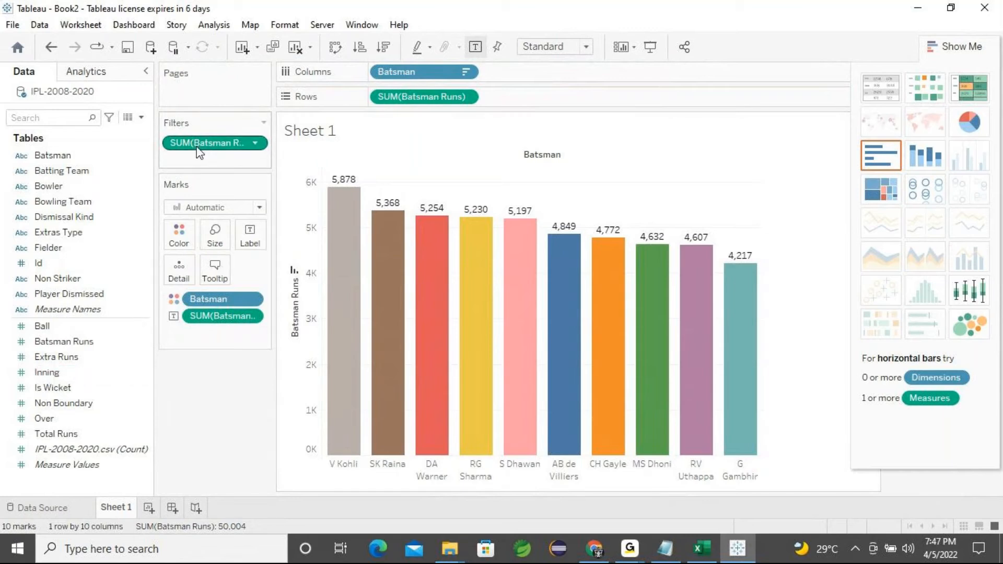
double_click(198, 146)
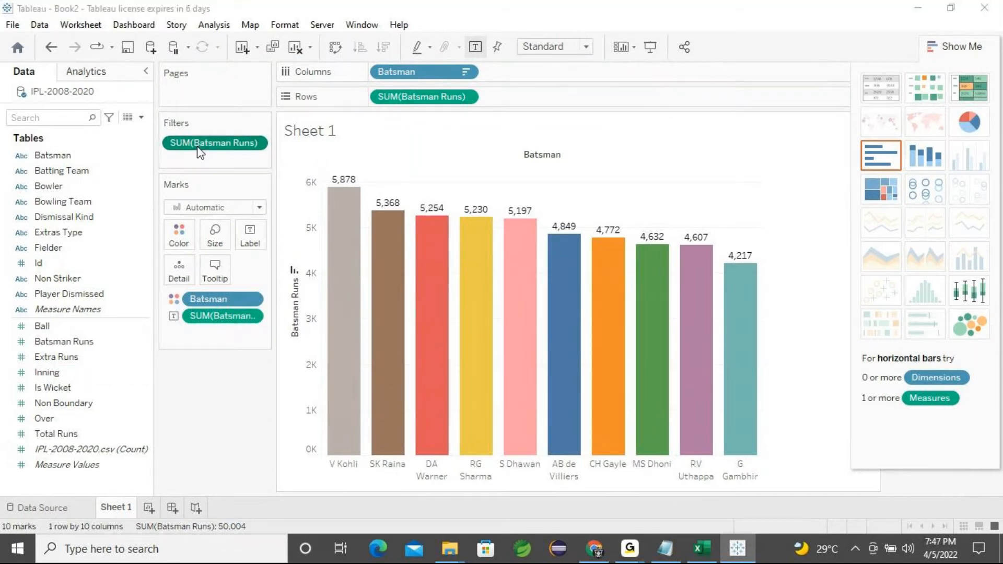
drag(380, 261, 324, 275)
key(BackSpace)
text(5000)
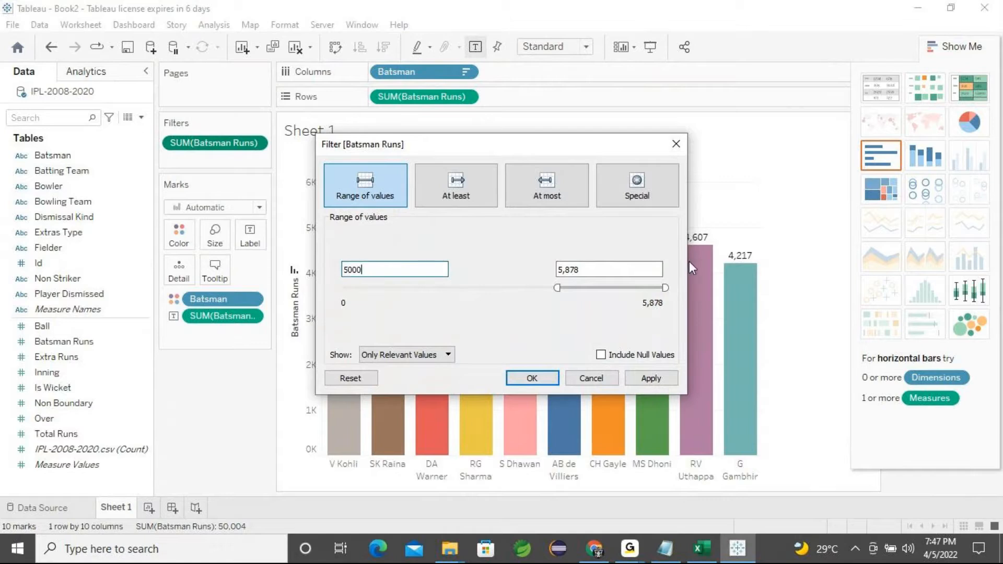
drag(404, 269, 320, 273)
key(BackSpace)
text(4800)
click(650, 379)
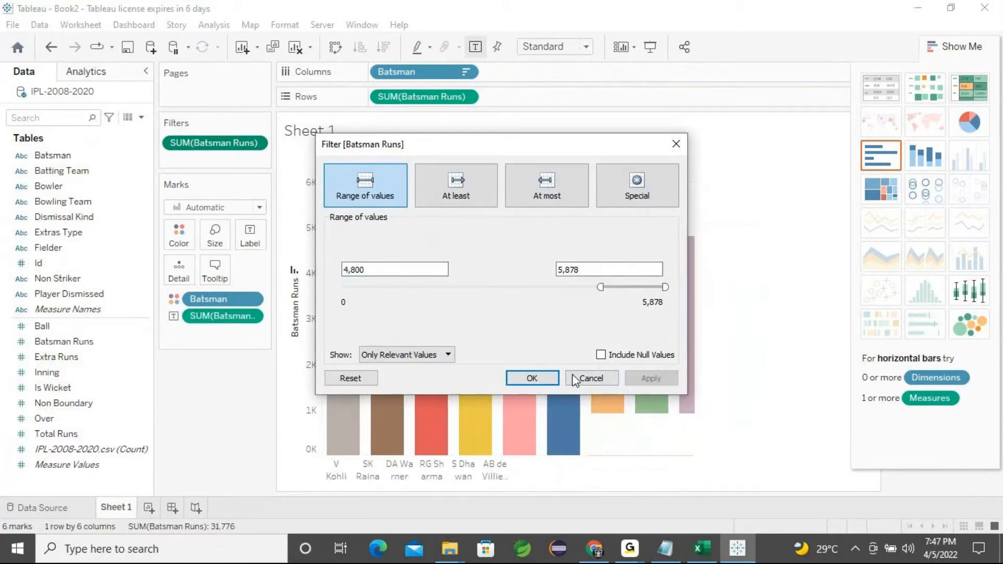
click(532, 378)
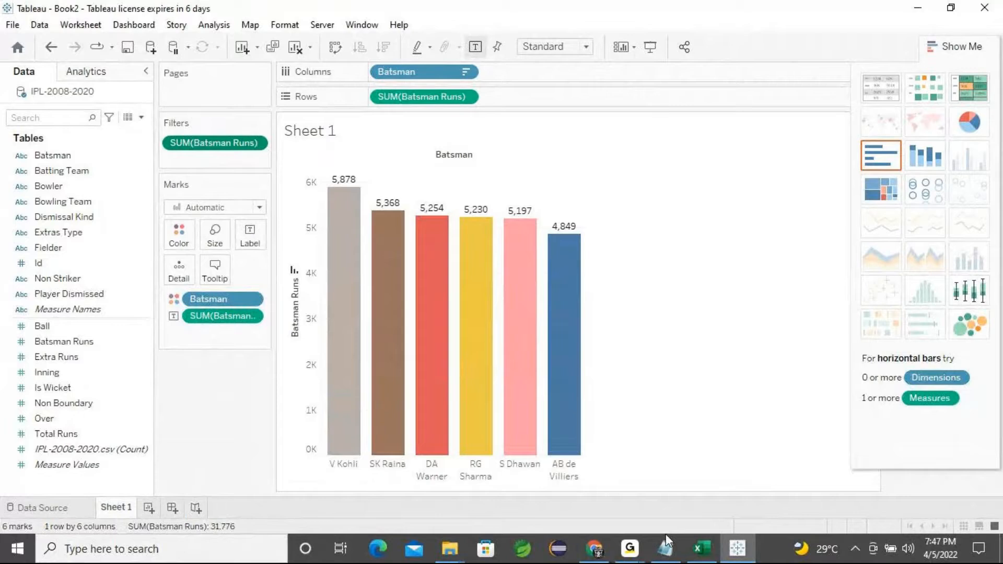
click(631, 547)
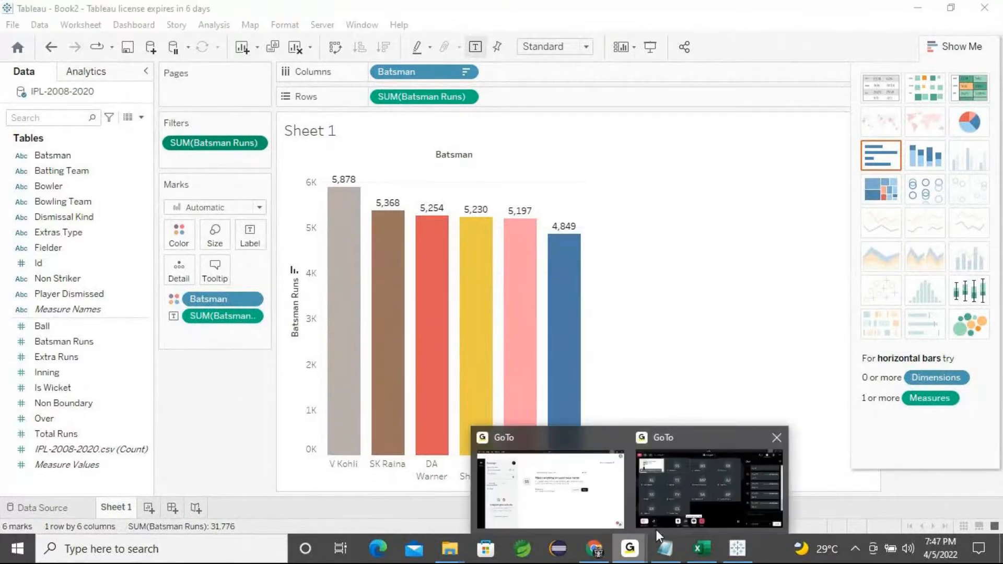
click(682, 512)
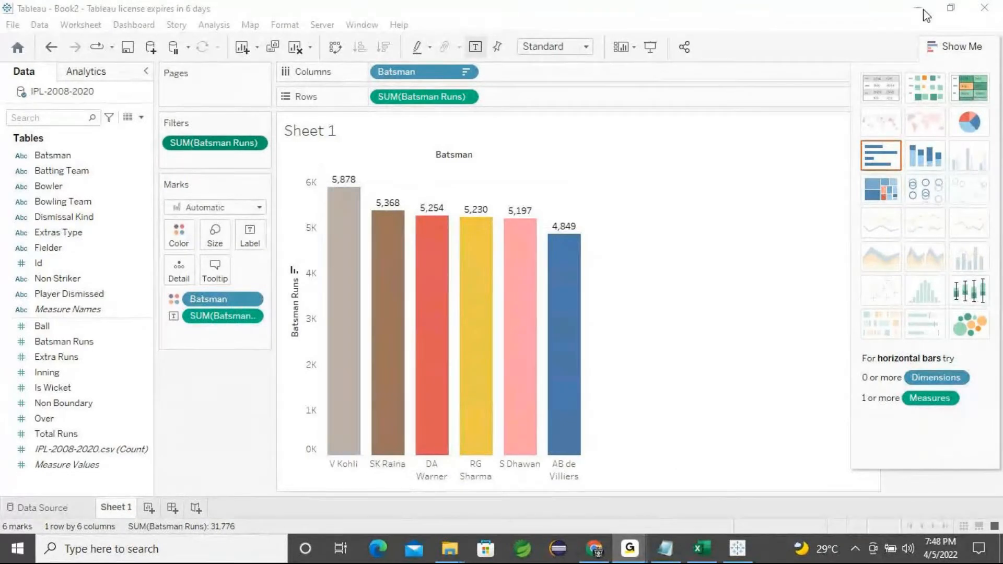
Undo the filter, label, color, sorting and bar chart changes back to the text table of batsmen's runs
key(ctrl+z)
key(ctrl+z)
key(ctrl+z)
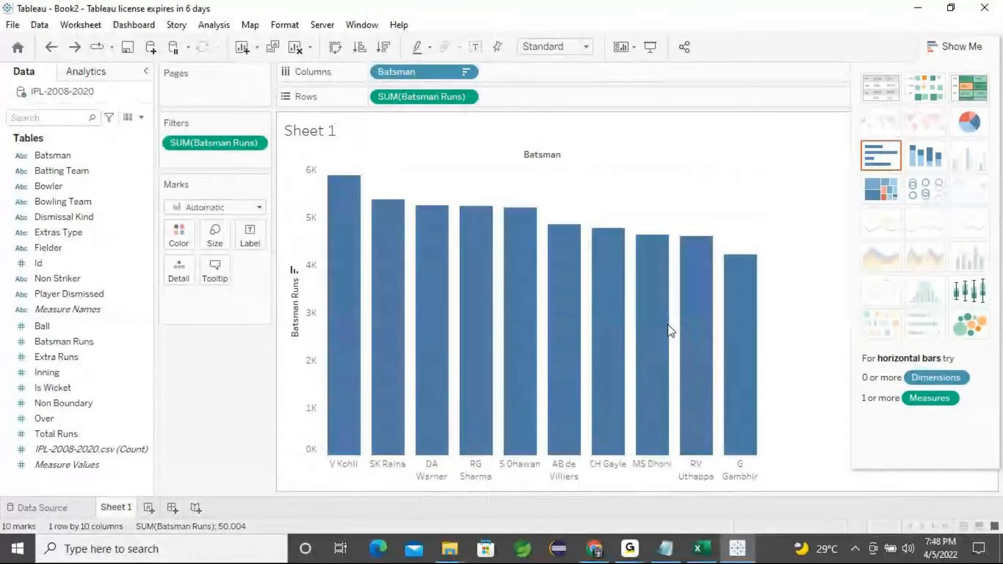
key(ctrl+z)
key(ctrl+z)
key(ctrl+z)
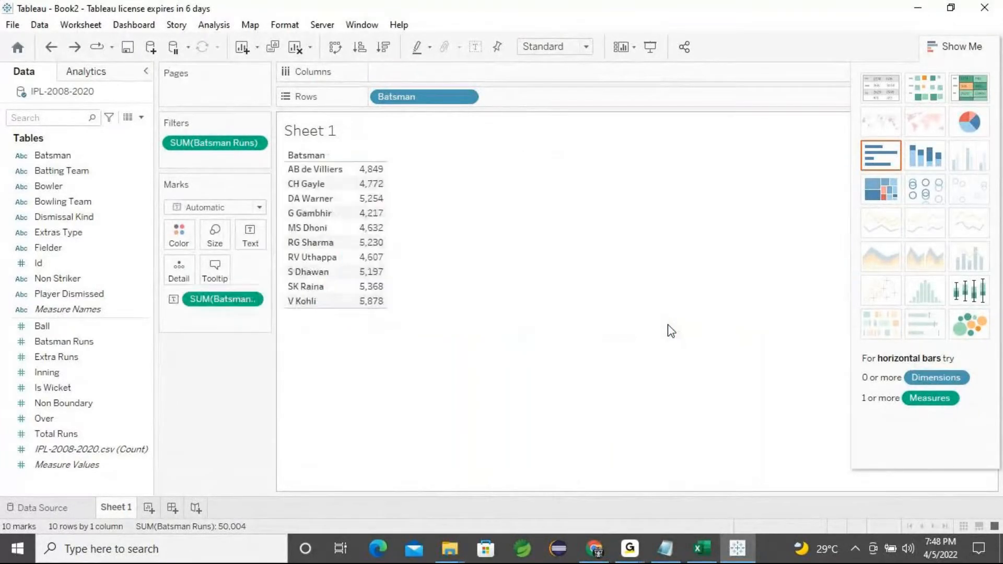
key(ctrl+z)
Clear the sheet by removing Batsman, the summed Batsman Runs and the runs filter
drag(407, 100, 237, 407)
drag(222, 298, 198, 408)
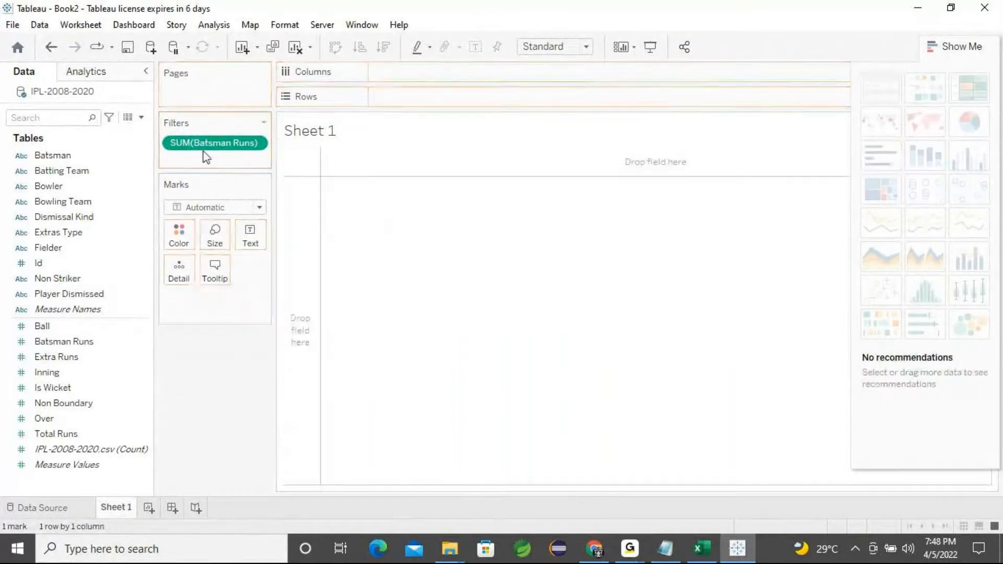
drag(212, 145, 193, 391)
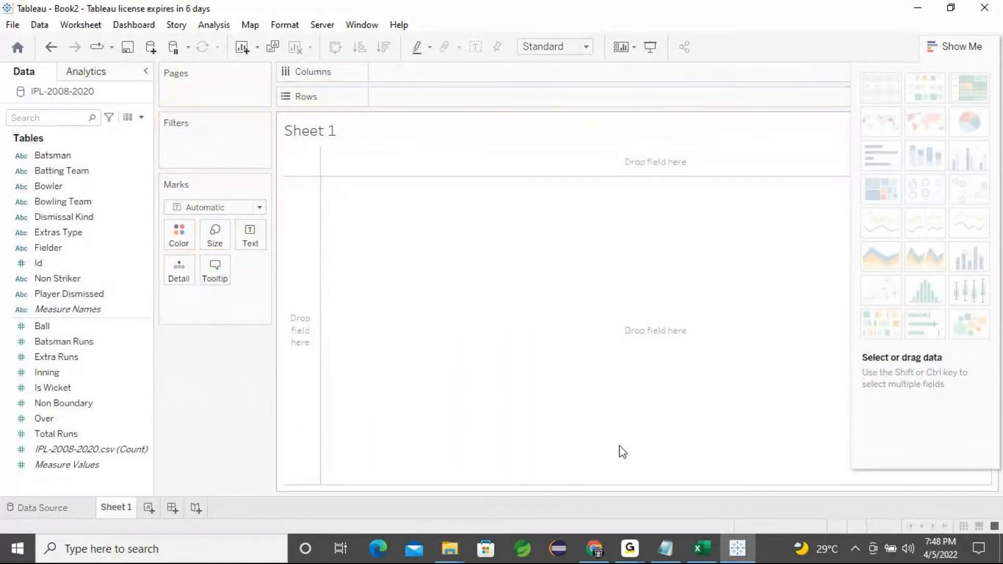
Build a text table listing every Batsman with the sum of Batsman Runs
click(60, 158)
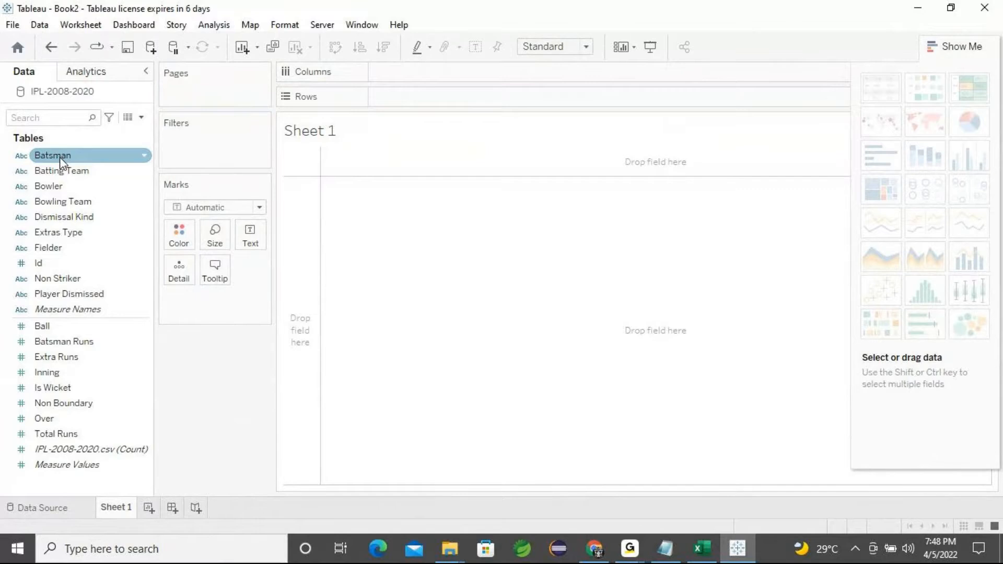
double_click(60, 158)
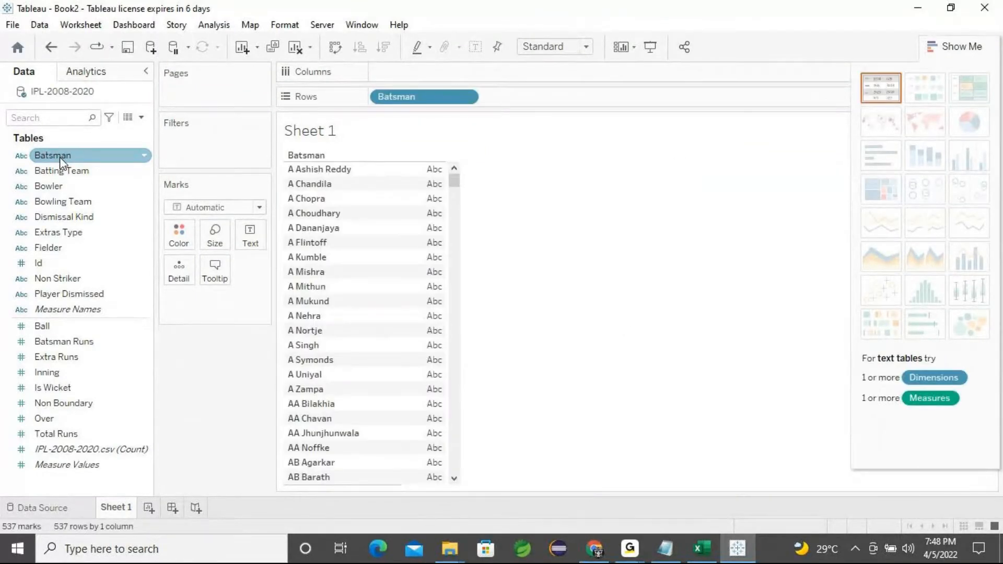
click(78, 345)
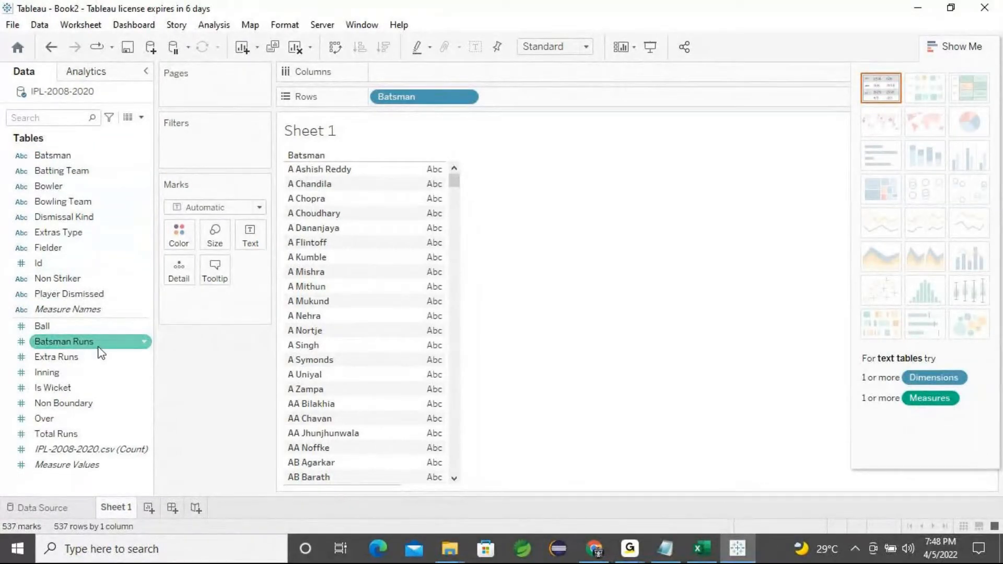
double_click(100, 345)
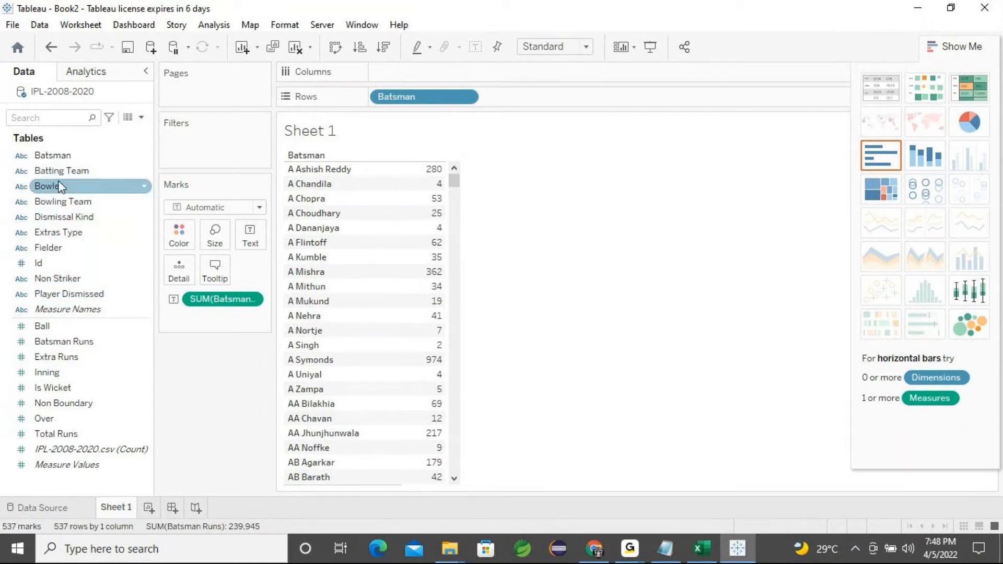
Filter the table on the sum of Batsman Runs with a lower limit of 4,800
drag(64, 346, 191, 139)
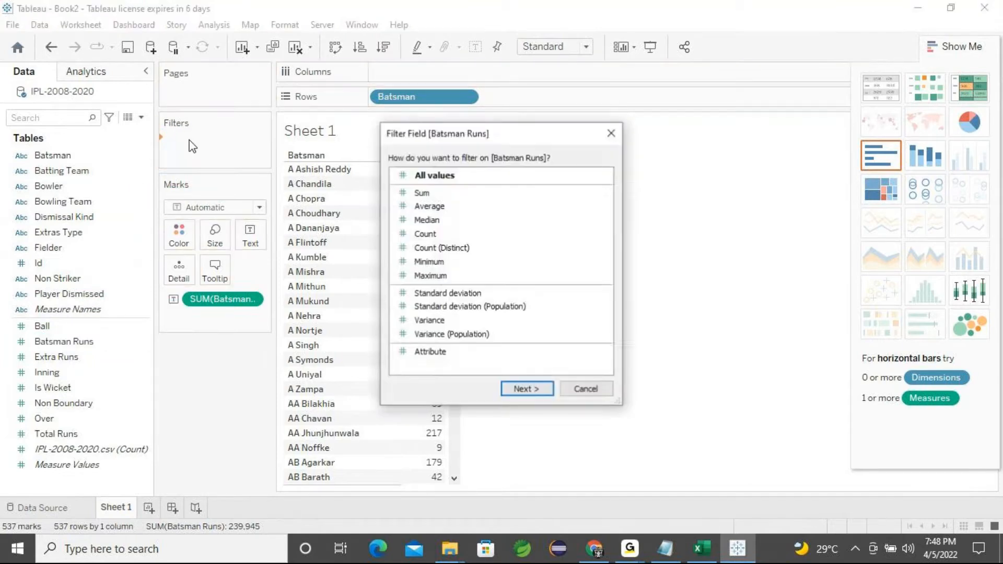
click(421, 193)
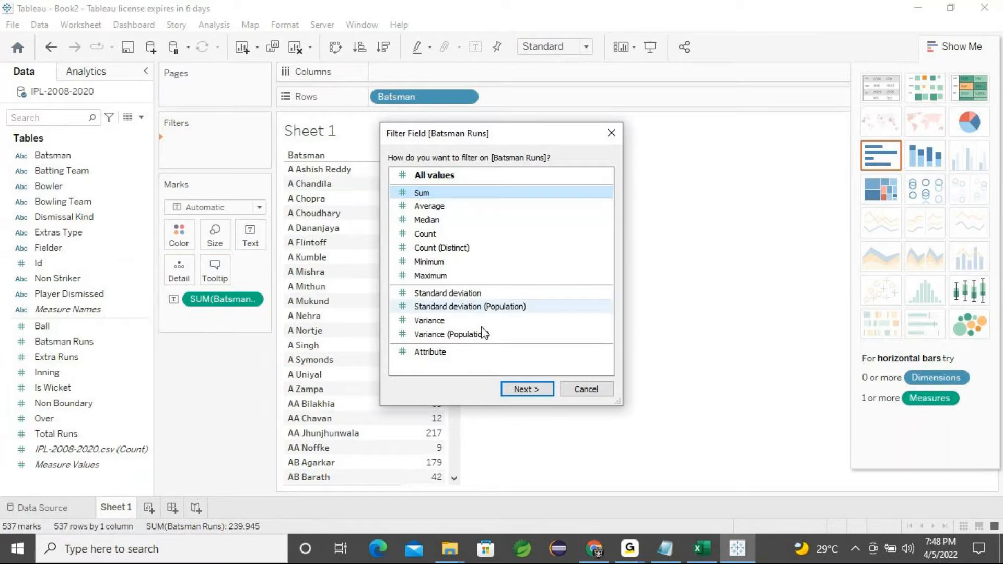
click(521, 392)
click(367, 268)
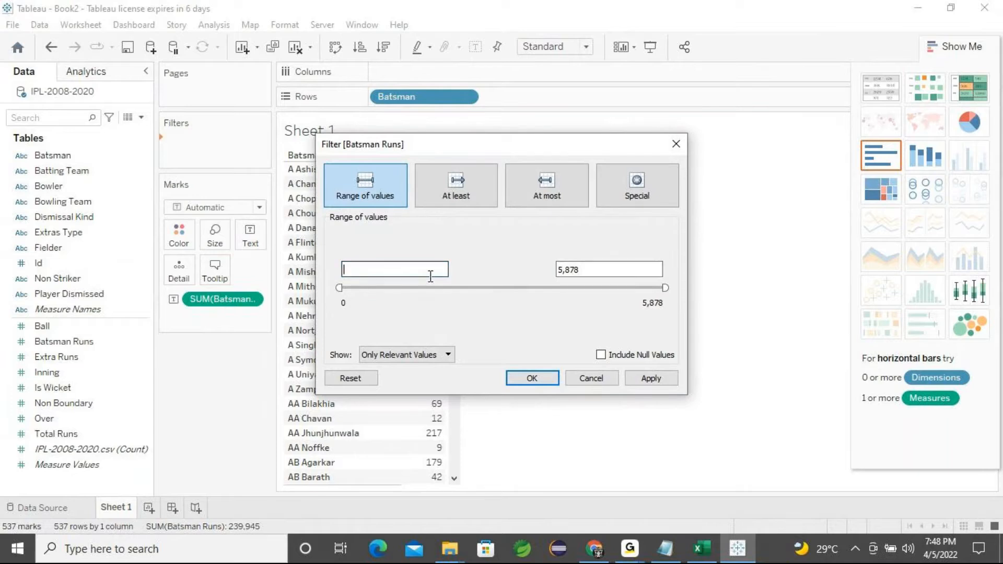
text(4800)
click(653, 379)
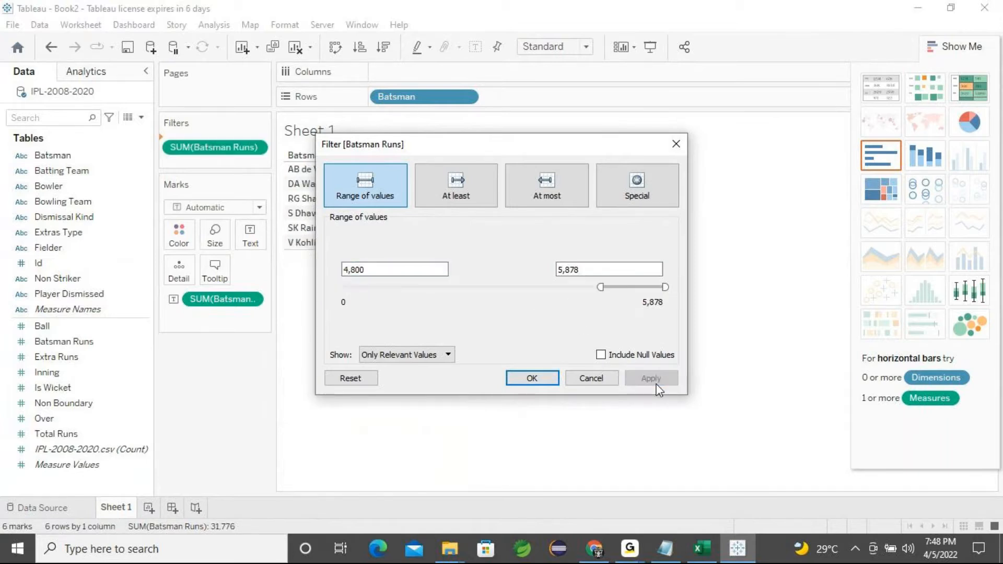
click(537, 381)
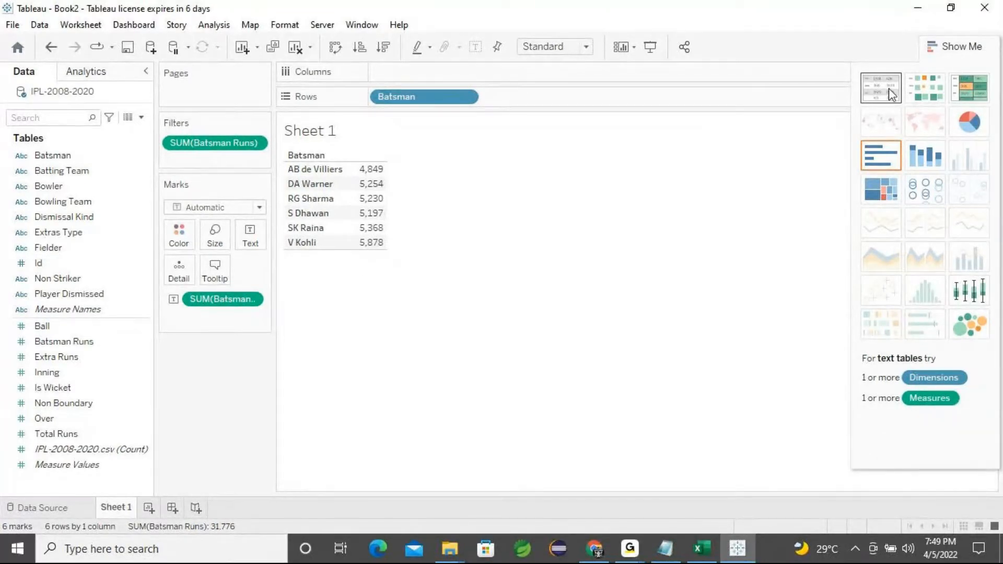
Show the runs as a vertical bar chart with one color per Batsman, sorted in descending order of runs
click(882, 160)
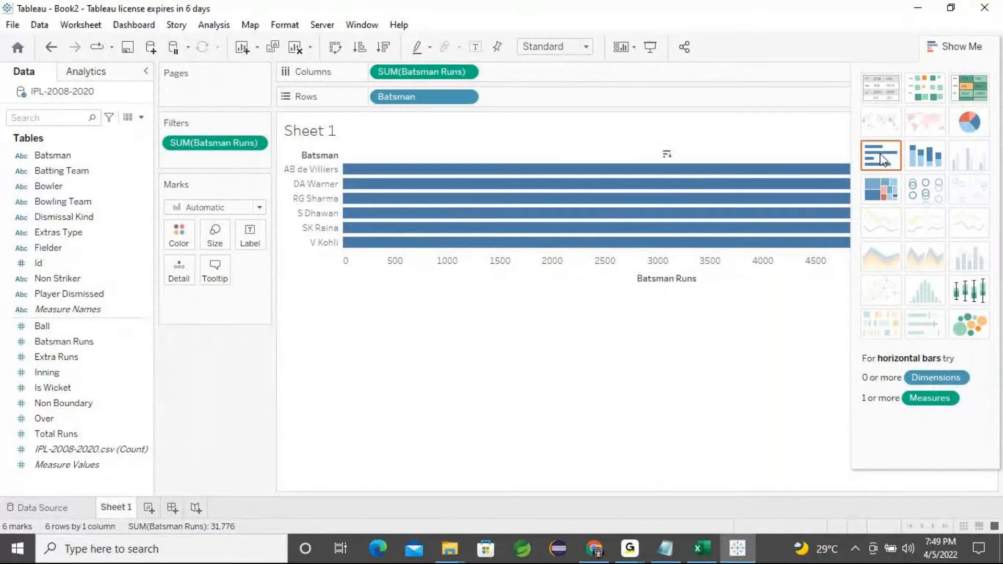
key(ctrl+w)
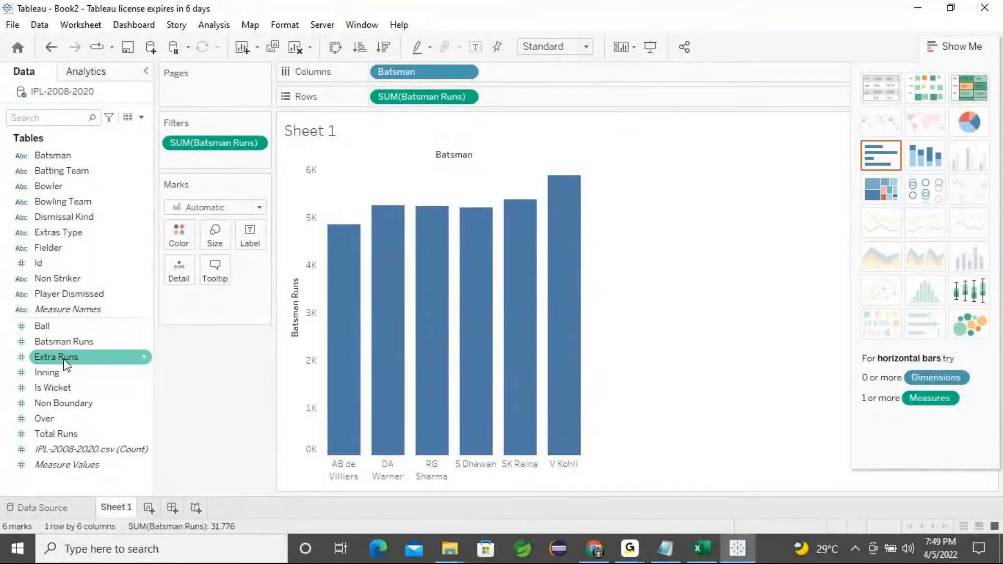
drag(46, 157, 178, 242)
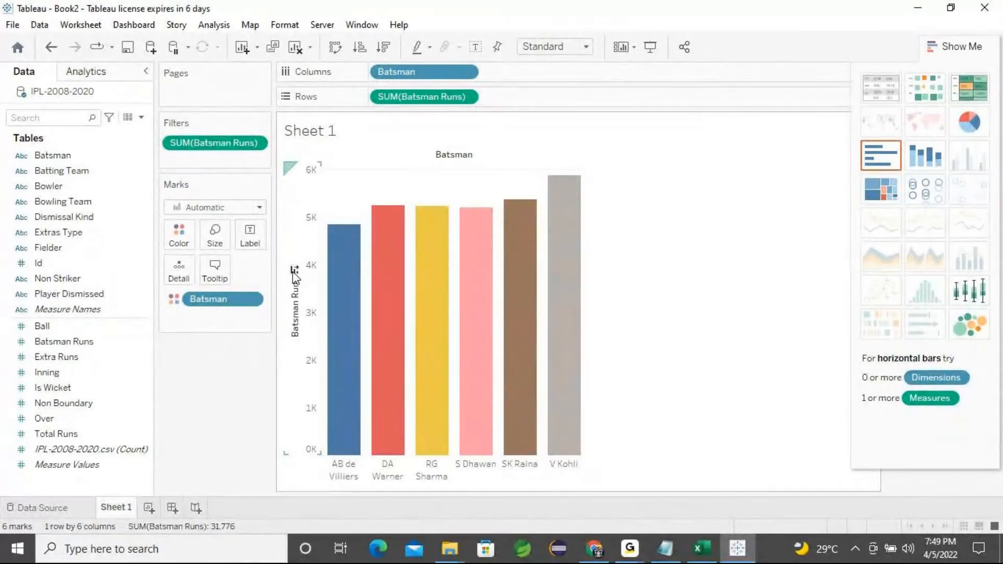
click(294, 270)
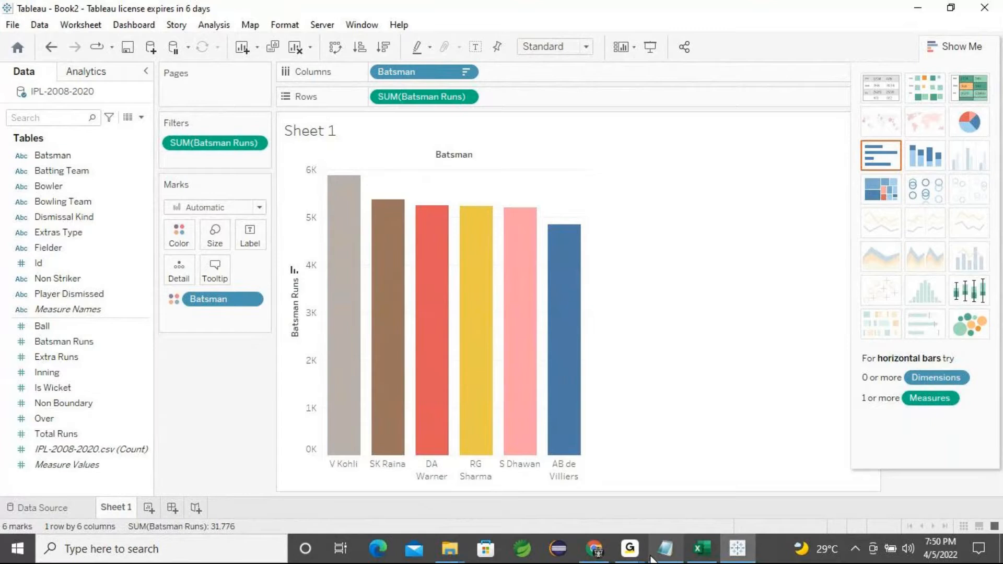
click(629, 549)
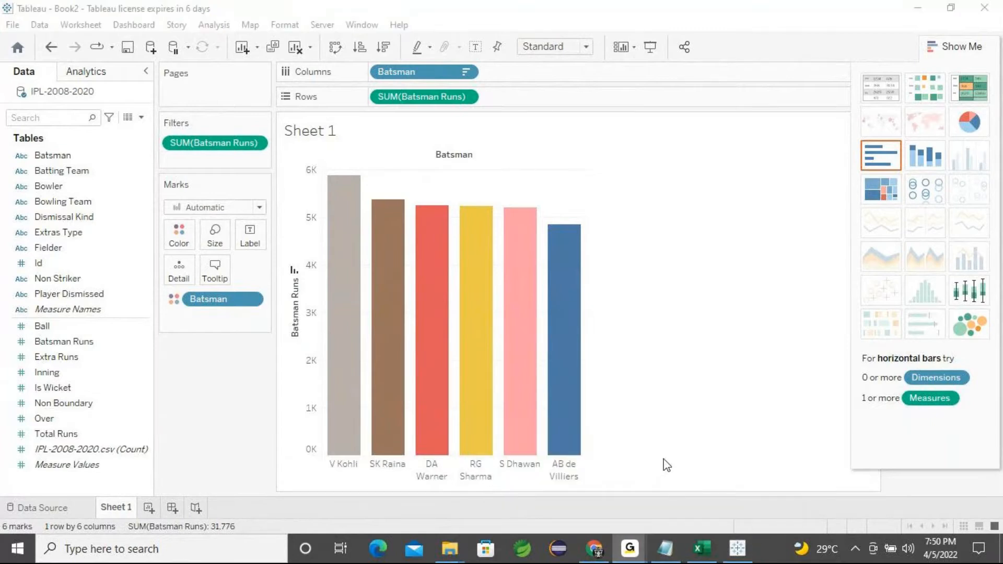
click(409, 313)
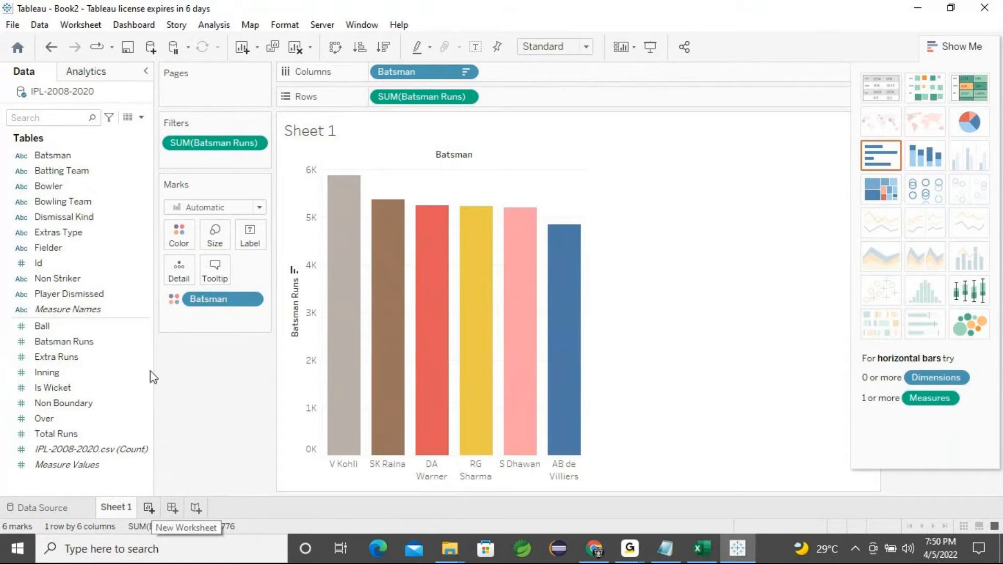
Create a new dashboard and set its fixed size to Full Screen (1024 x 768)
click(148, 27)
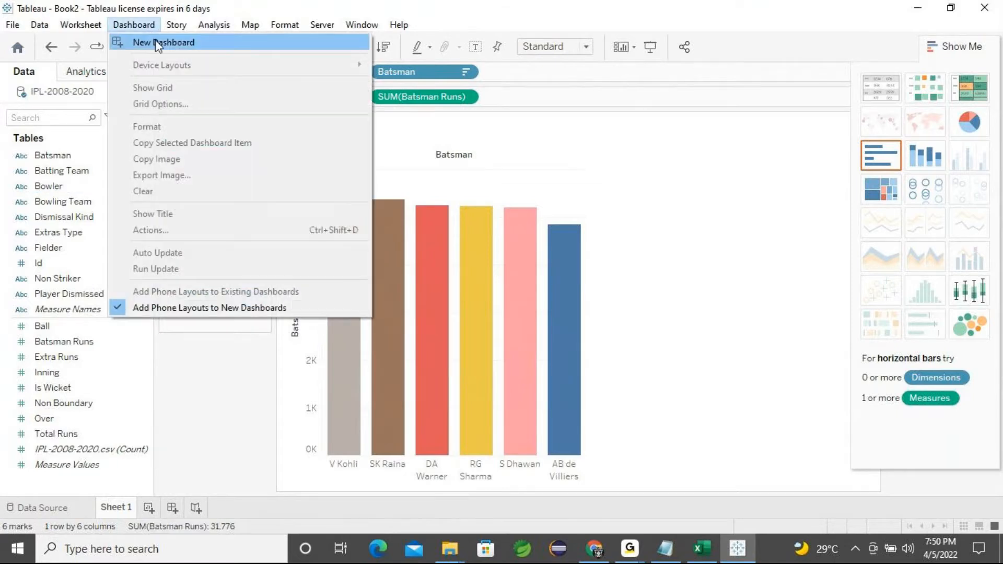
click(155, 41)
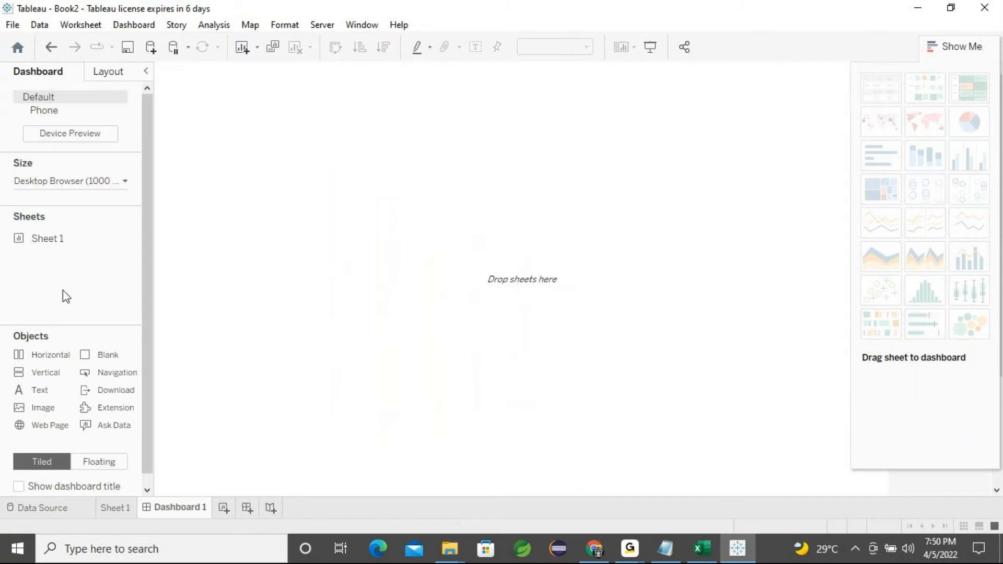
click(61, 183)
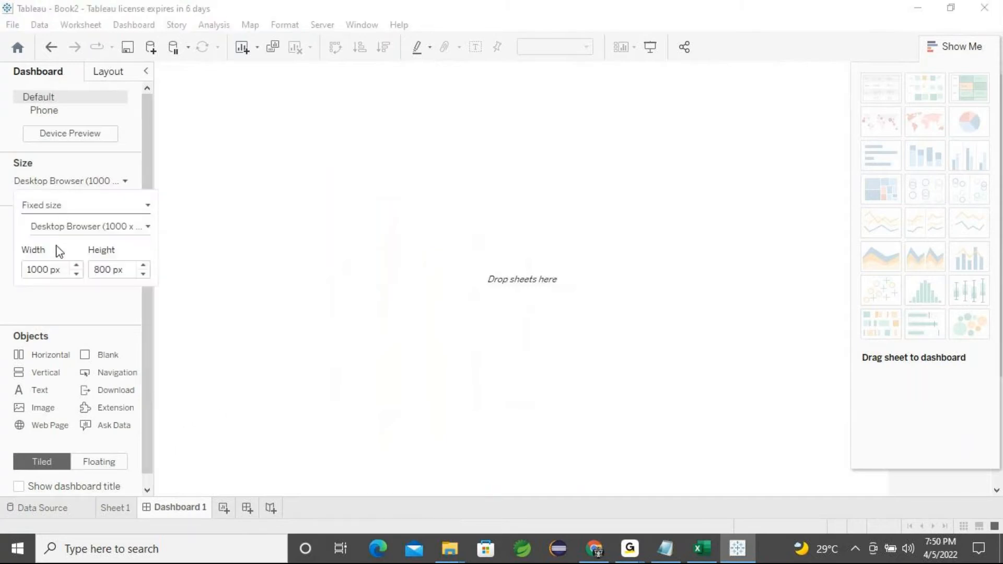
click(59, 235)
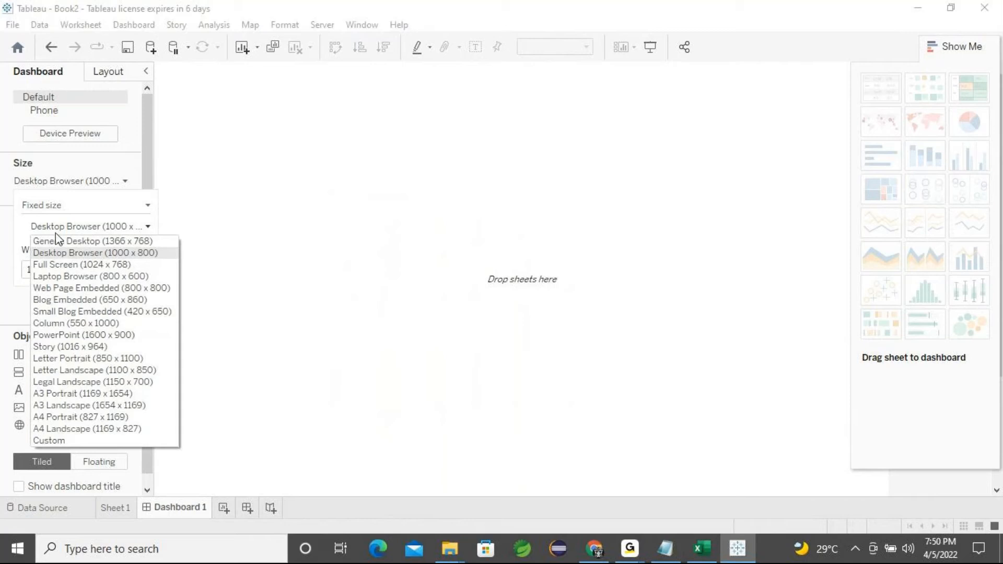
click(58, 262)
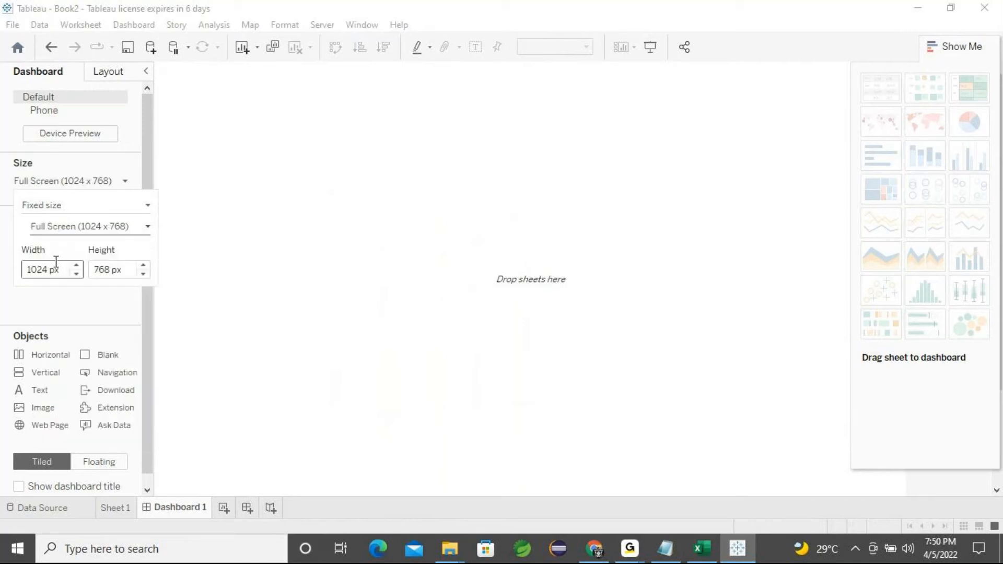
Add a tiled image object filling the dashboard with IPL-2020-2-696x465-1.jpg from the Desktop images folder, using Fit Image and Center Image
drag(37, 413, 252, 364)
drag(369, 317, 369, 317)
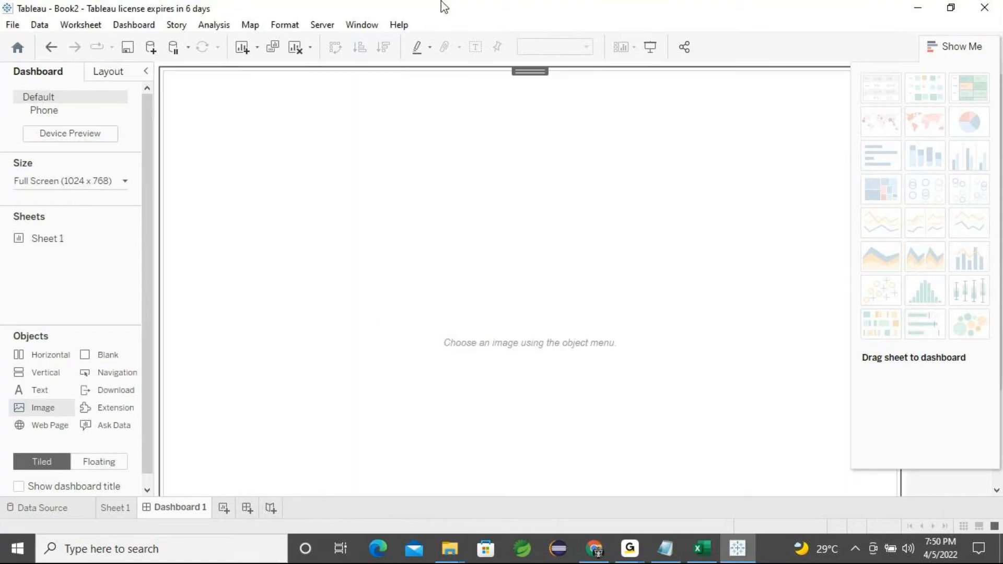
click(595, 184)
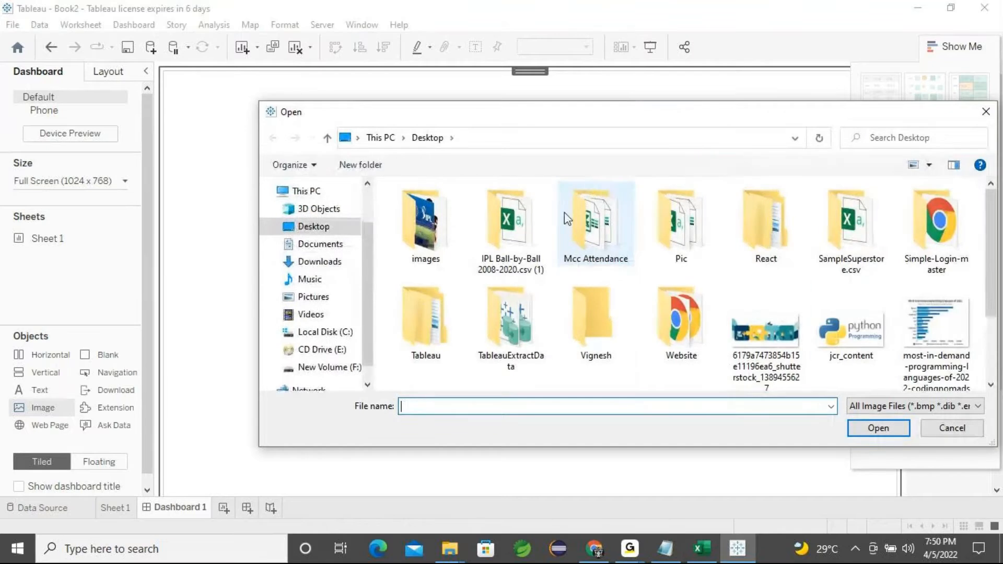
scroll(520, 268, down, 2)
scroll(521, 267, up, 2)
double_click(421, 223)
click(432, 234)
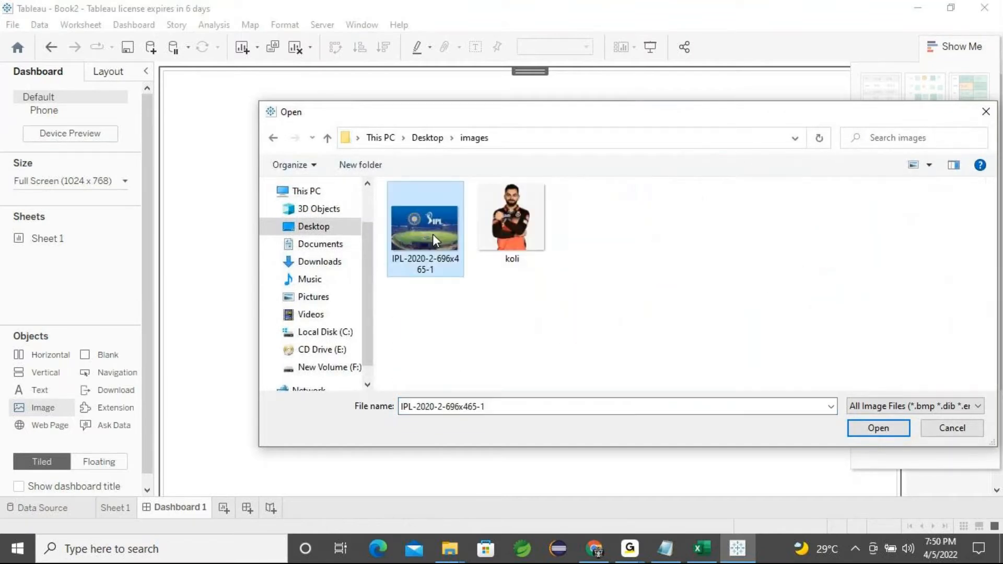
click(877, 431)
click(392, 230)
click(390, 246)
click(528, 382)
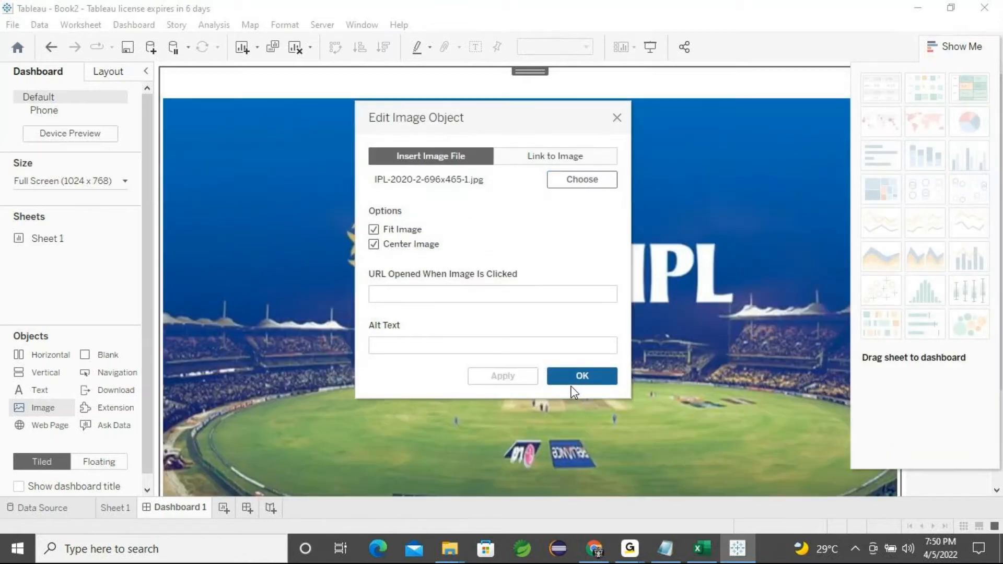
click(570, 384)
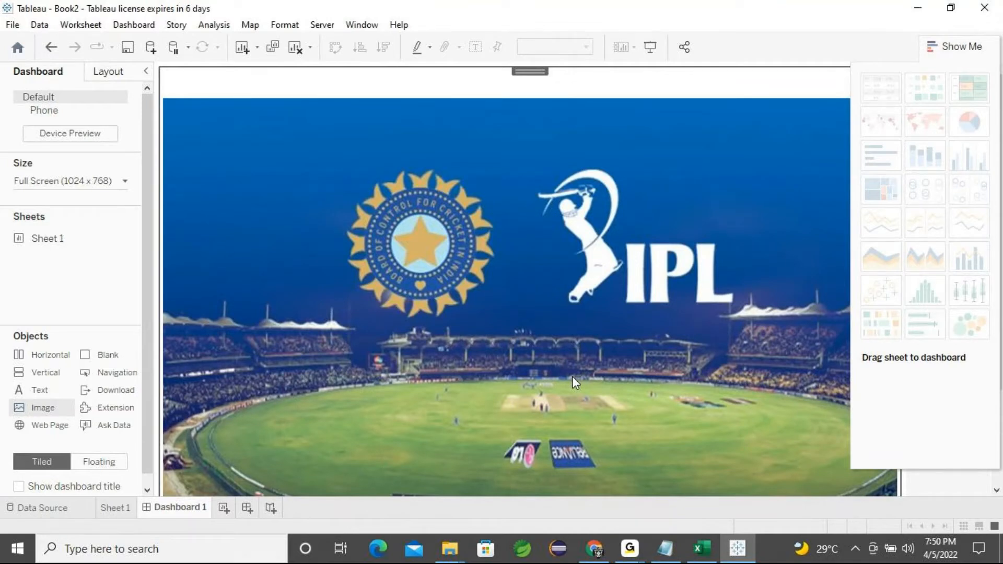
Place Sheet 1 as a floating chart over the lower part of the IPL image, widen it and hide the chart-type suggestions
click(114, 470)
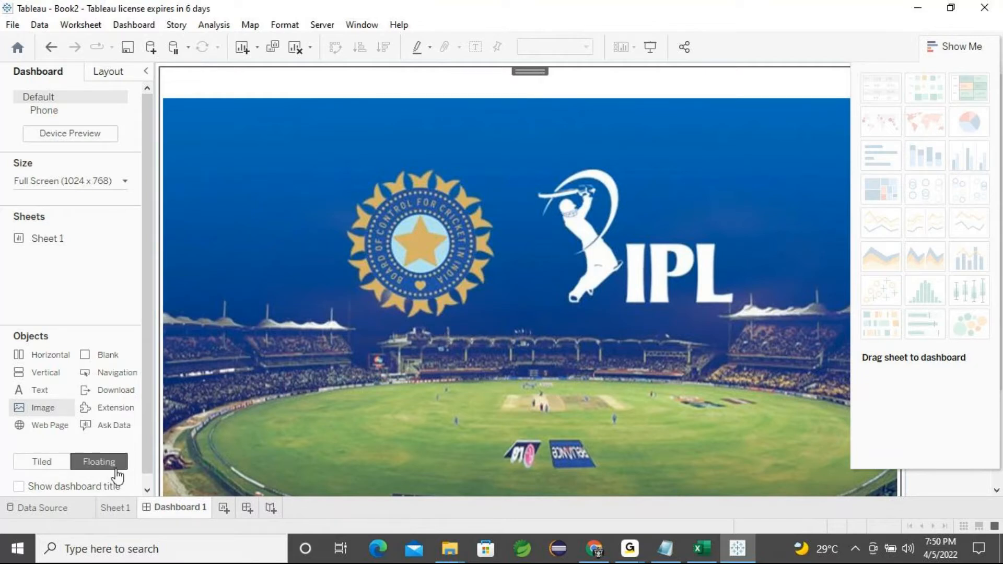
mouse_move(54, 245)
drag(53, 246, 285, 283)
drag(279, 423, 172, 448)
drag(537, 450, 844, 469)
click(954, 46)
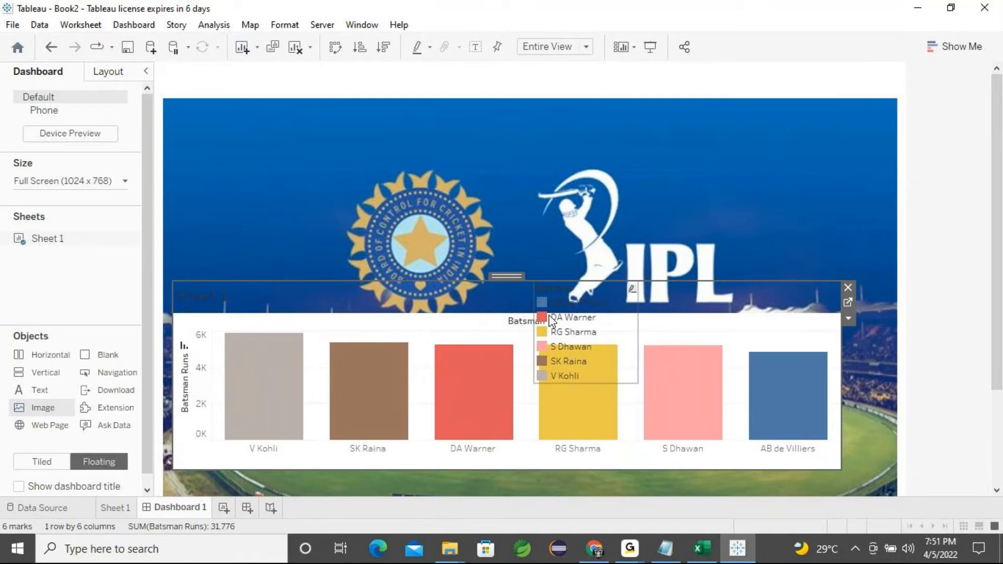
Enlarge the floating bar chart to span the background image's full width and reach down to its bottom edge
scroll(947, 329, down, 2)
scroll(626, 400, down, 4)
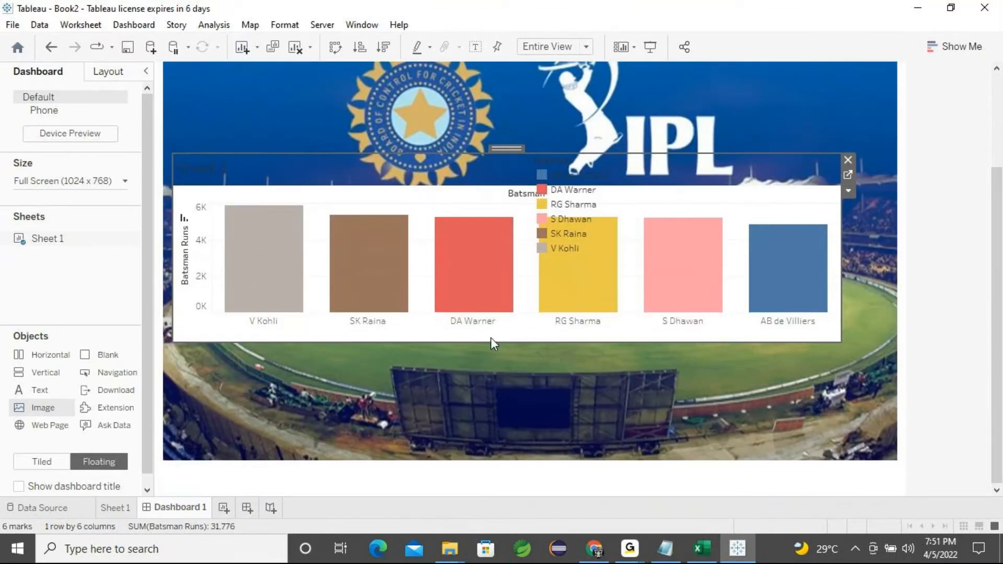
drag(491, 342, 492, 458)
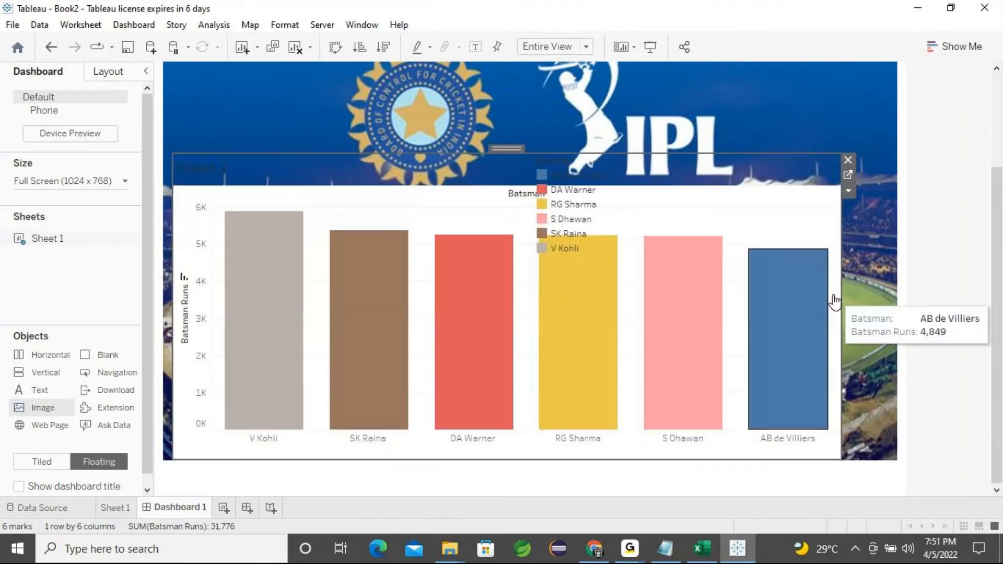
drag(839, 289, 895, 301)
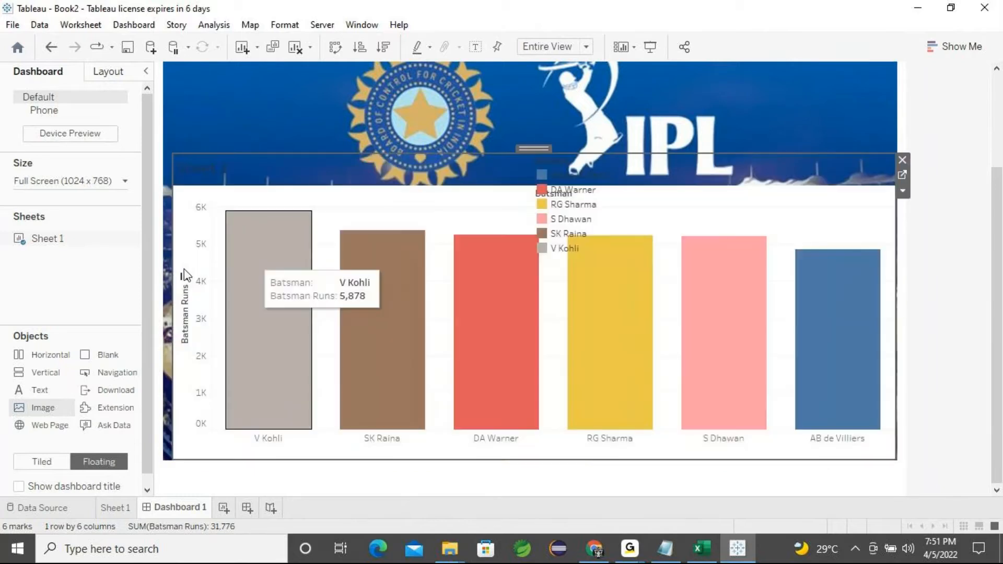
drag(182, 276, 157, 272)
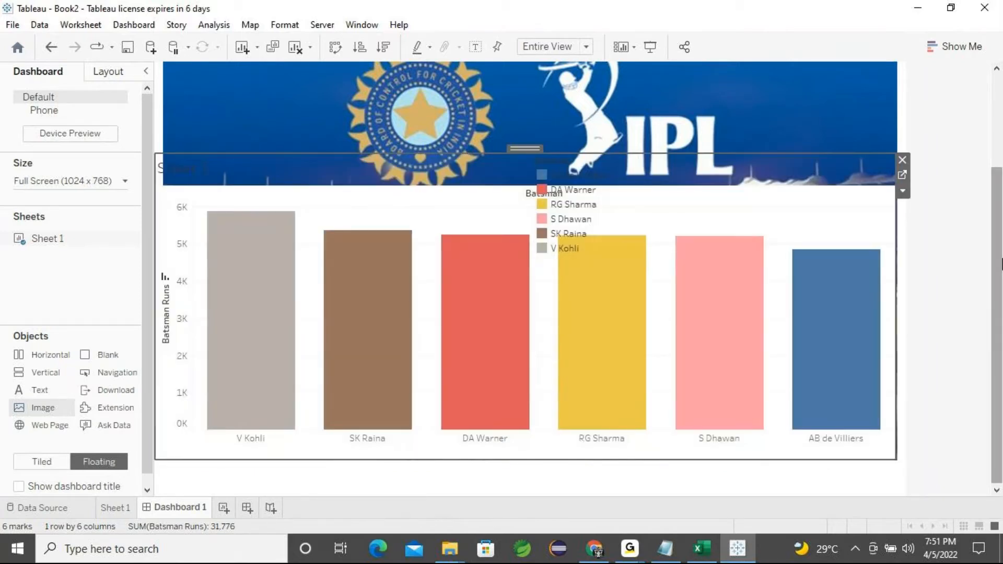
drag(998, 262, 998, 237)
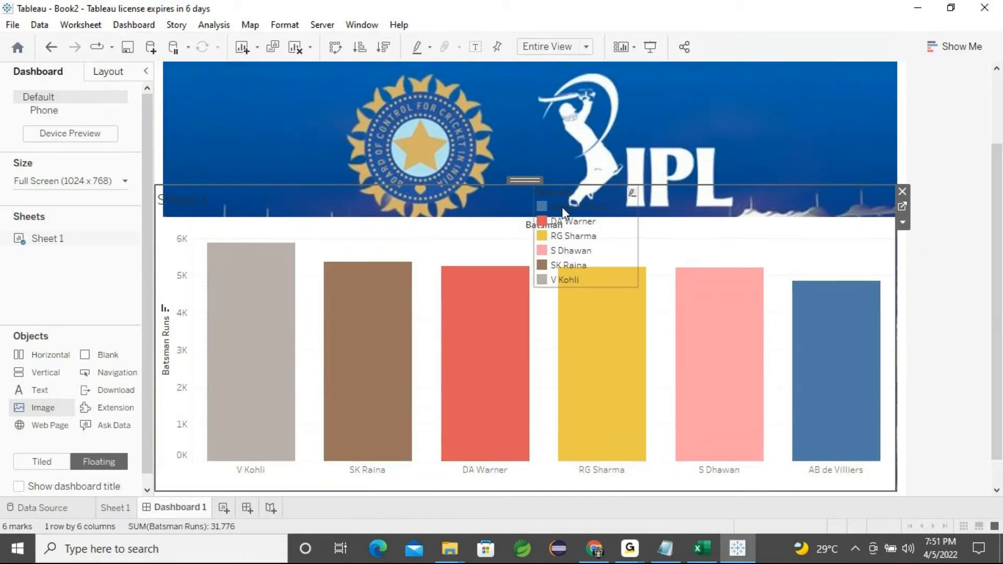
Move the floating Batsman color legend off the bars to the upper-right corner of the IPL image
click(588, 190)
drag(585, 181, 807, 149)
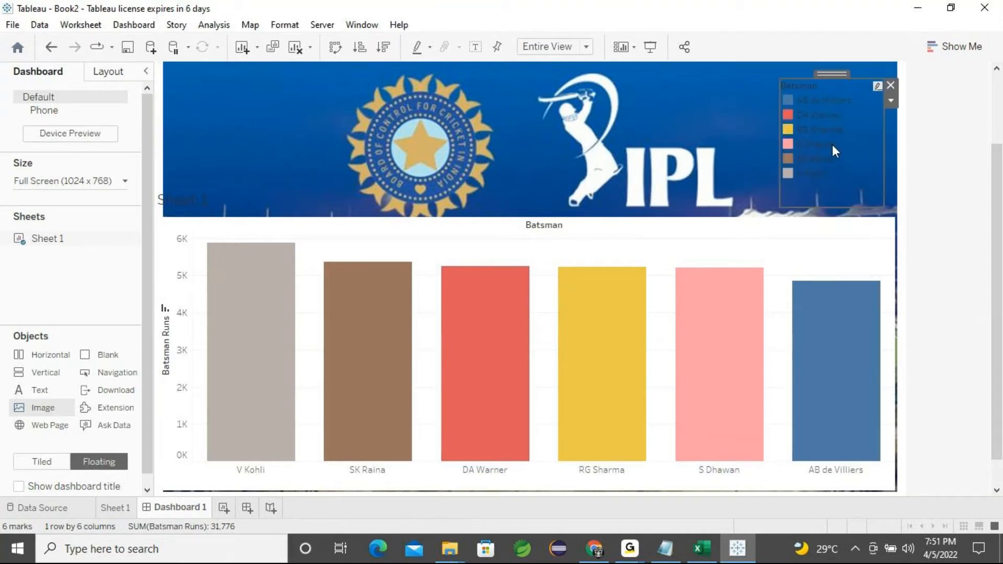
click(743, 243)
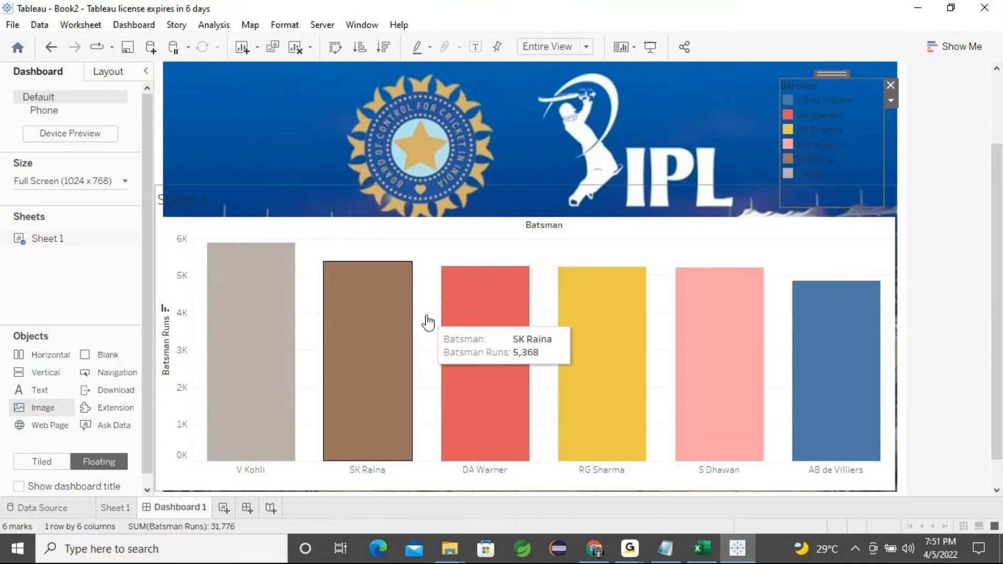
click(213, 200)
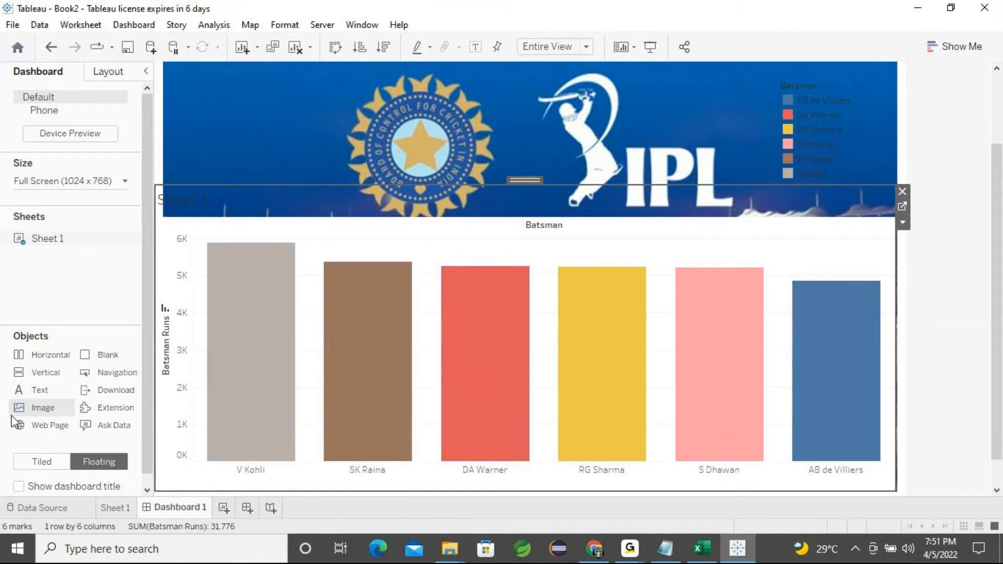
drag(37, 411, 179, 119)
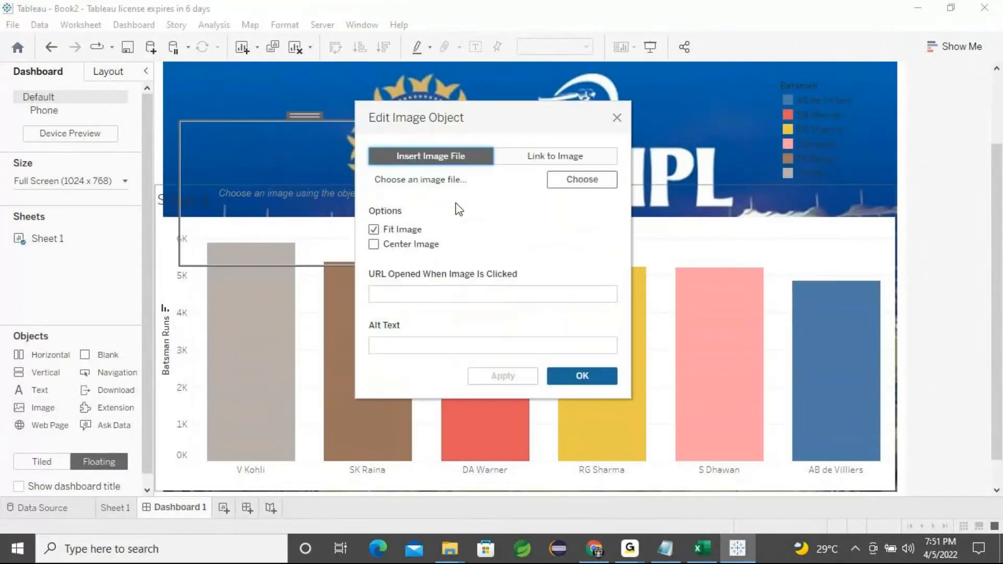
click(616, 117)
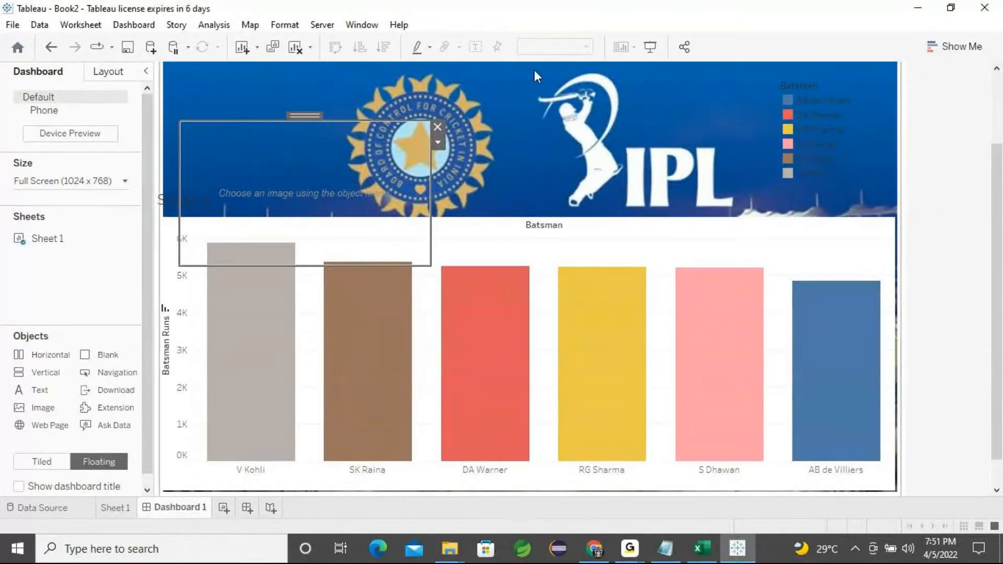
click(437, 126)
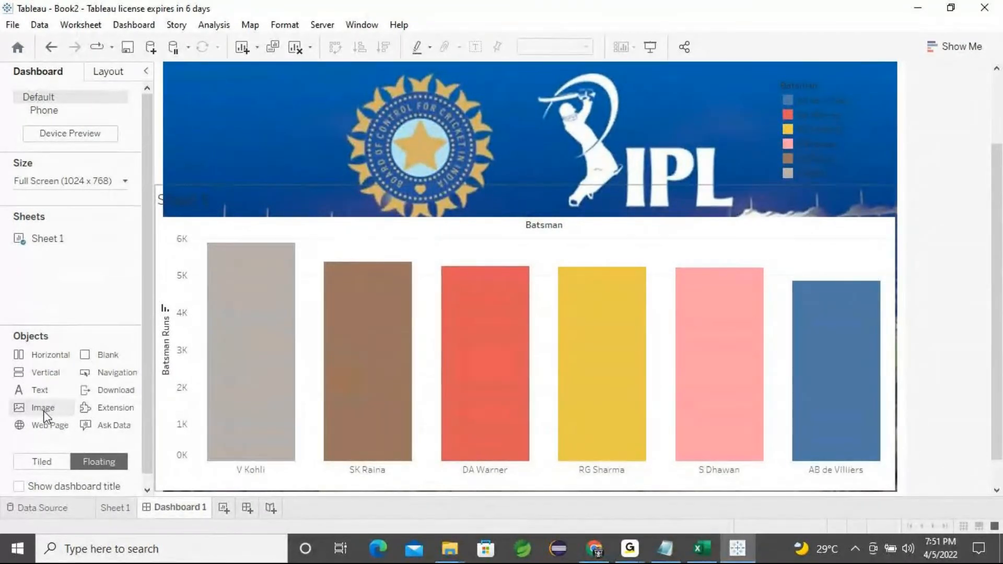
Add a floating image object above the V Kohli bar using Virat_Kohli.jpg from the Desktop Pic\attachments folder, with Fit Image enabled
drag(42, 410, 197, 92)
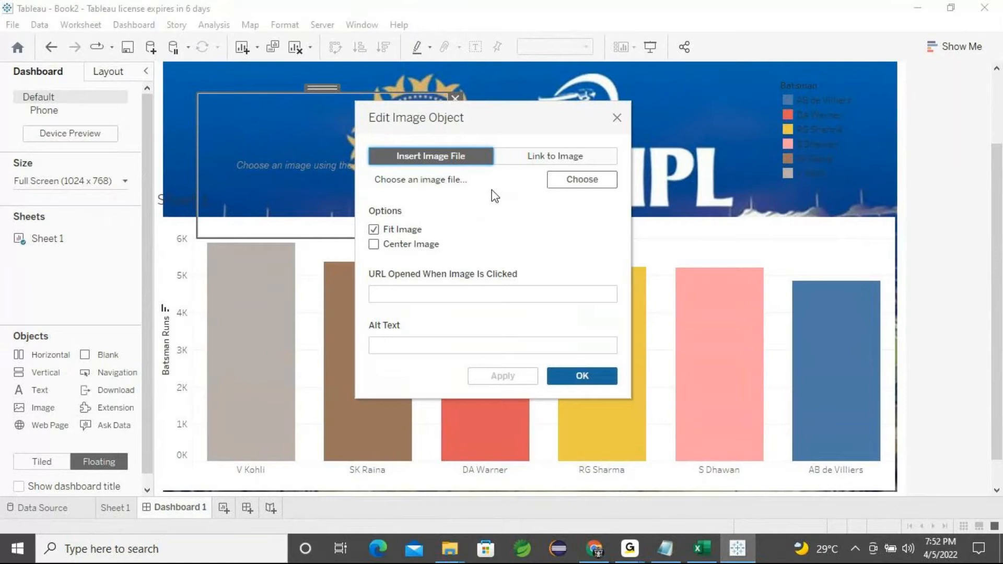
click(564, 180)
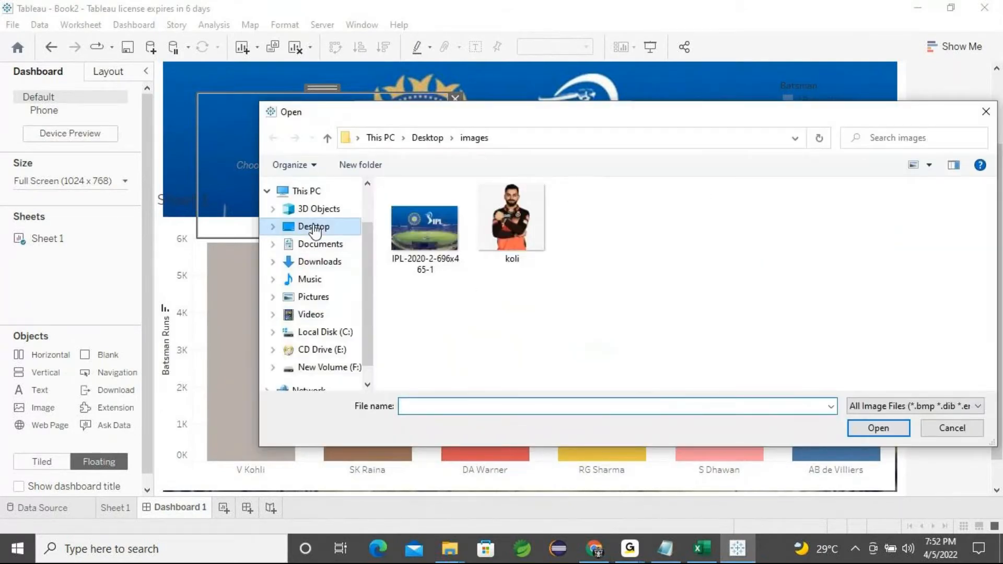
click(314, 228)
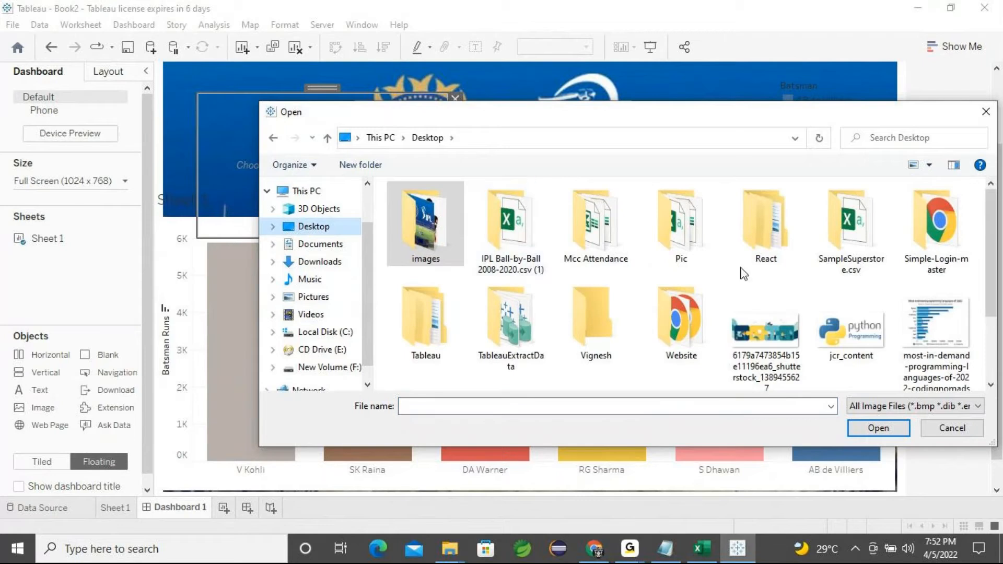
double_click(676, 241)
double_click(435, 214)
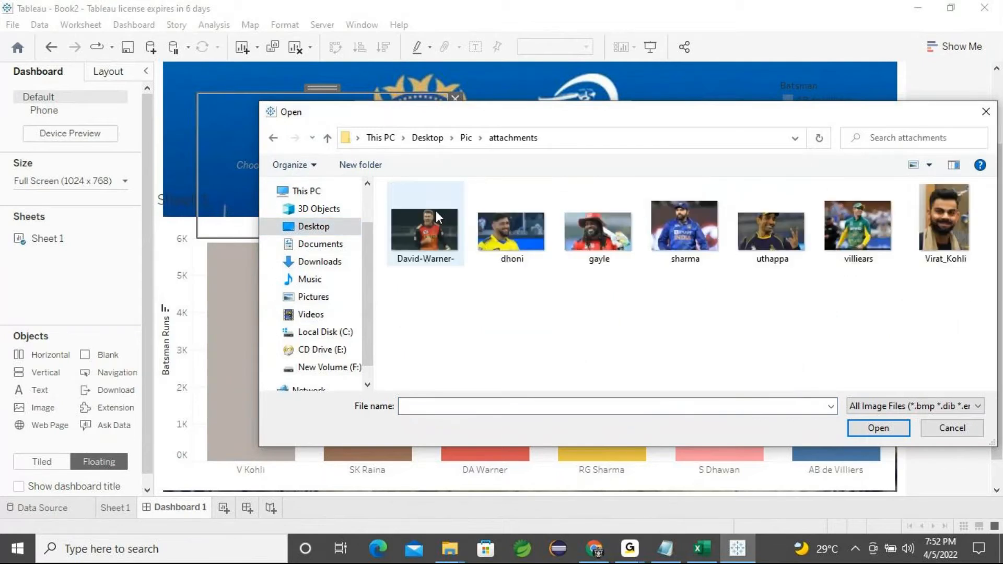
click(944, 224)
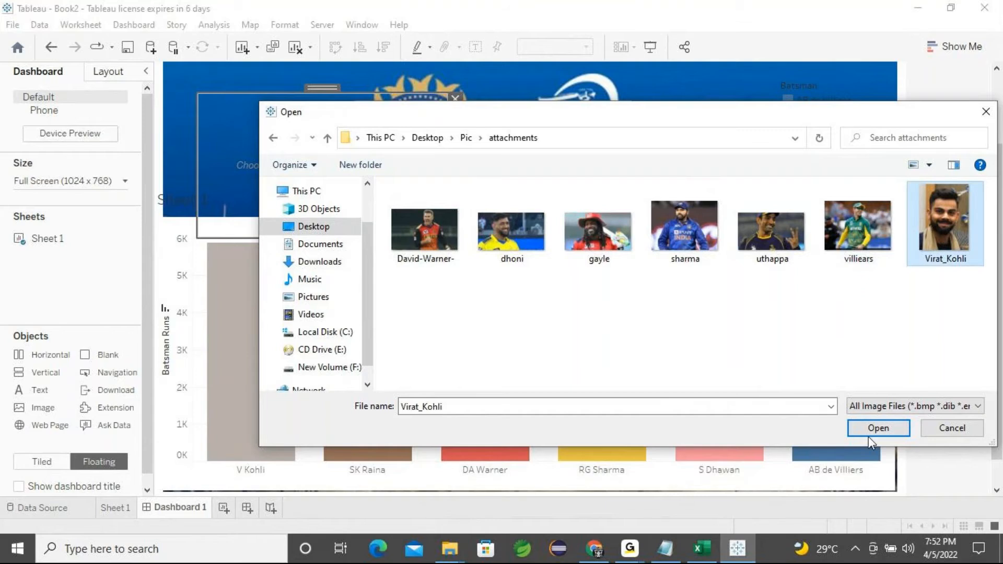
click(877, 429)
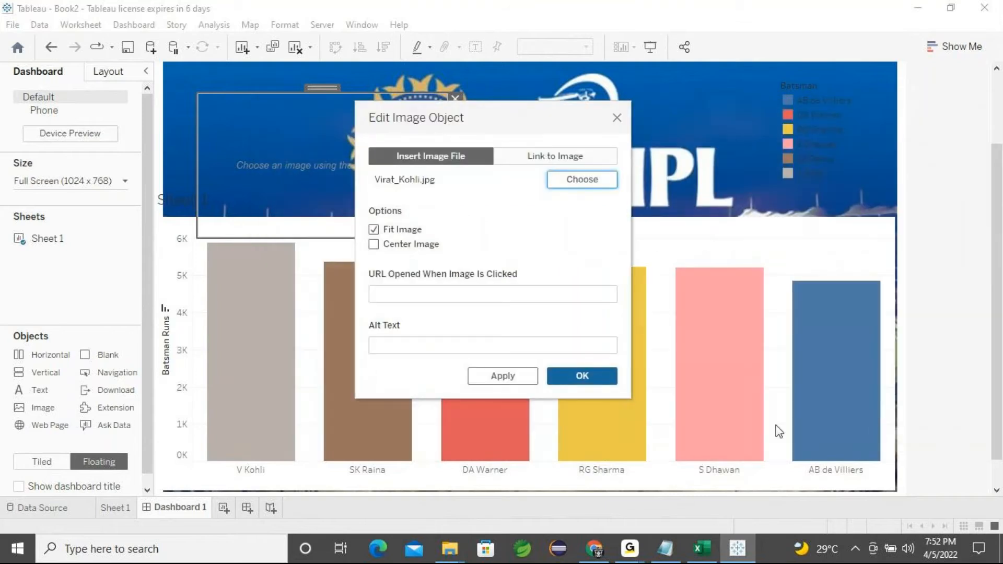
click(501, 378)
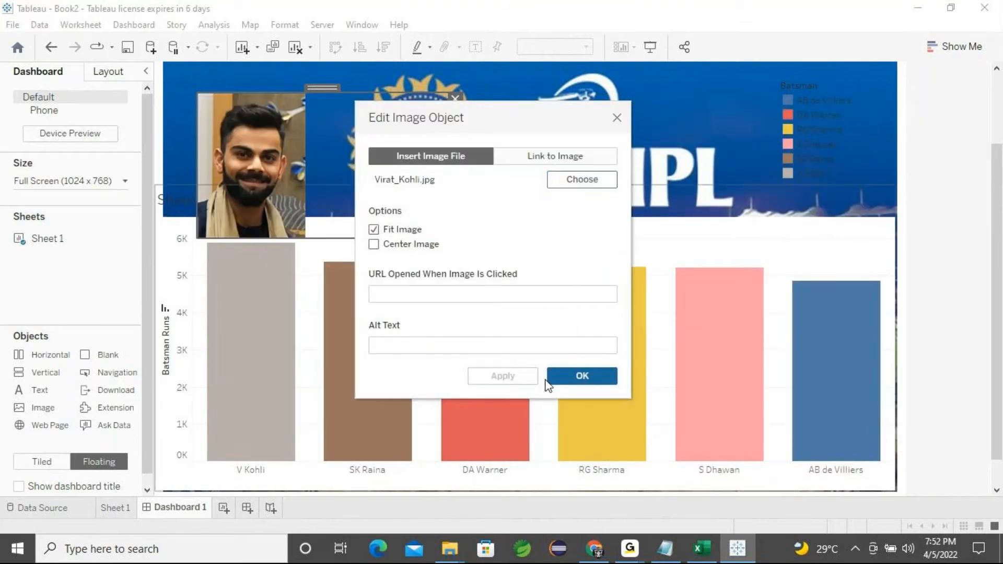
click(580, 376)
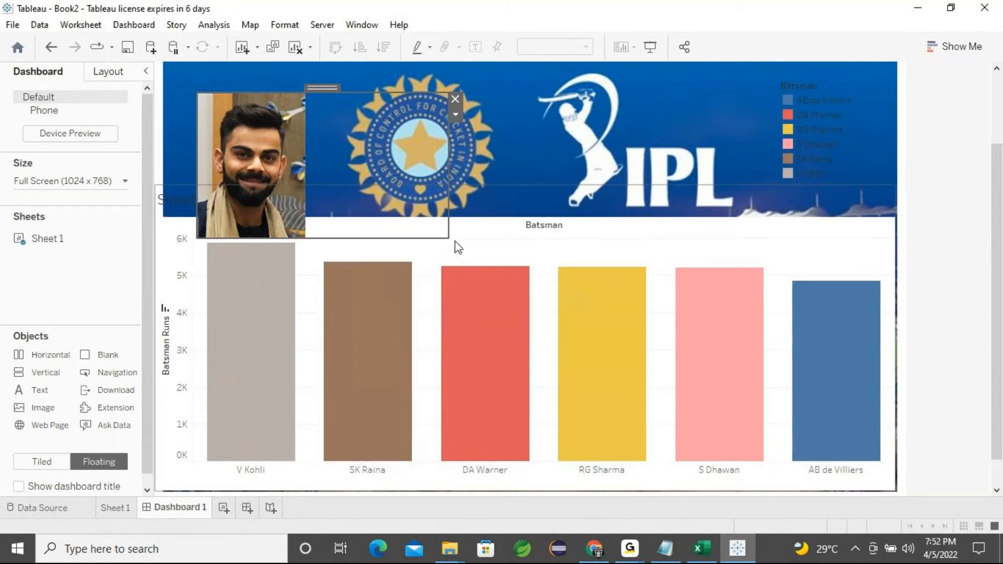
Shrink the Virat Kohli picture to the V Kohli bar's width and position it directly on top of that bar
drag(445, 236, 290, 213)
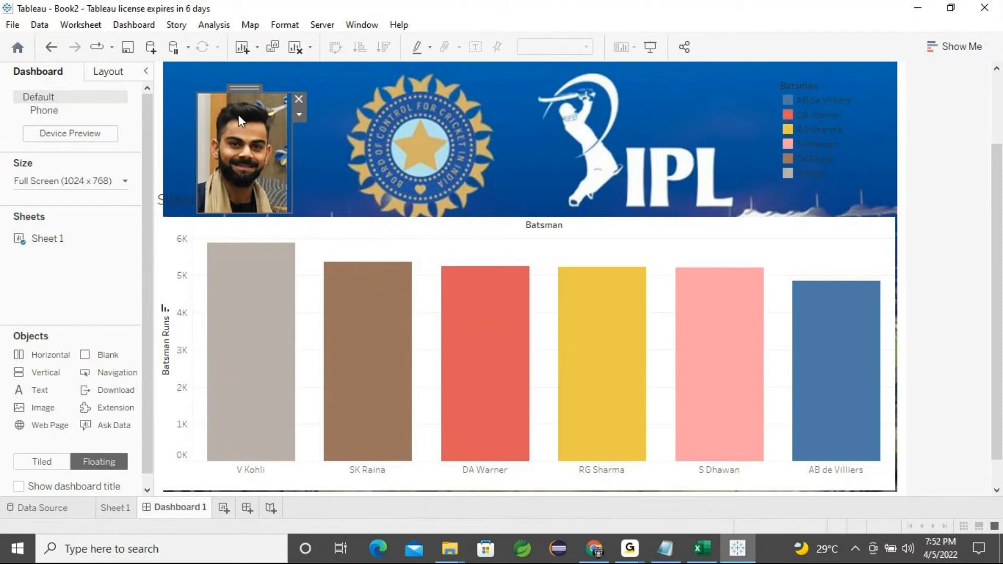
key(Delete)
mouse_move(245, 92)
mouse_down()
mouse_move(252, 118)
mouse_move(247, 100)
mouse_up()
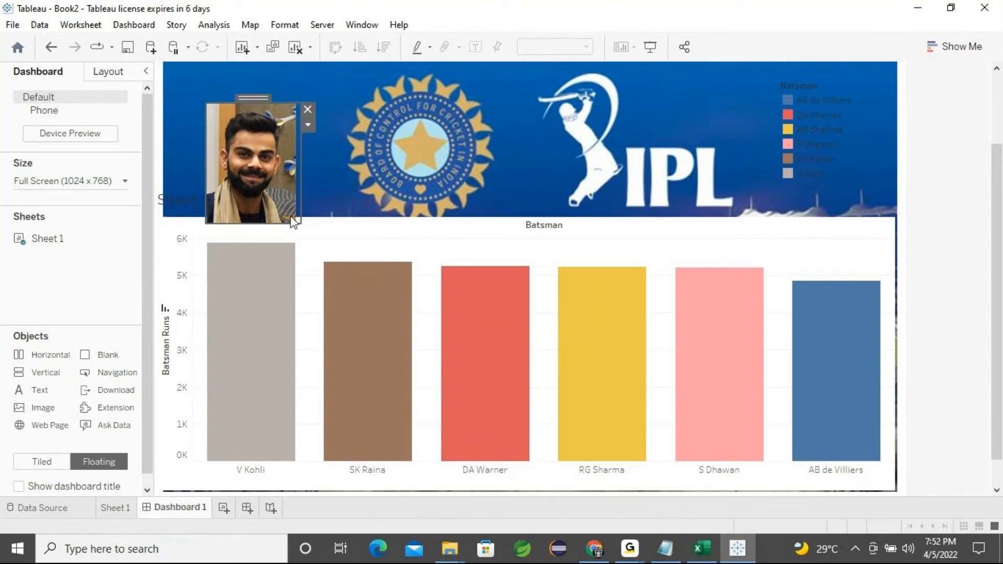
drag(299, 218, 288, 213)
drag(248, 97, 253, 127)
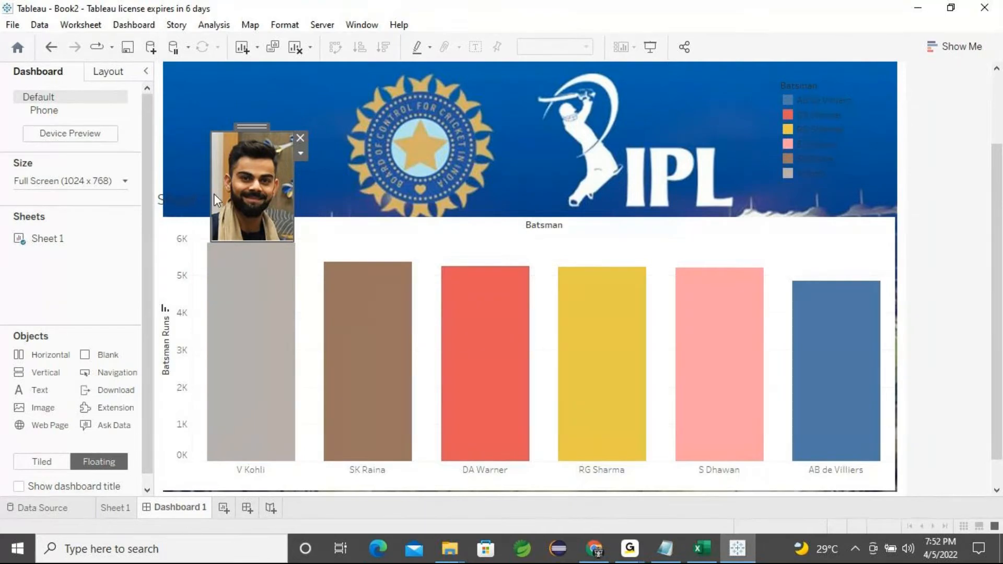
drag(212, 183, 208, 181)
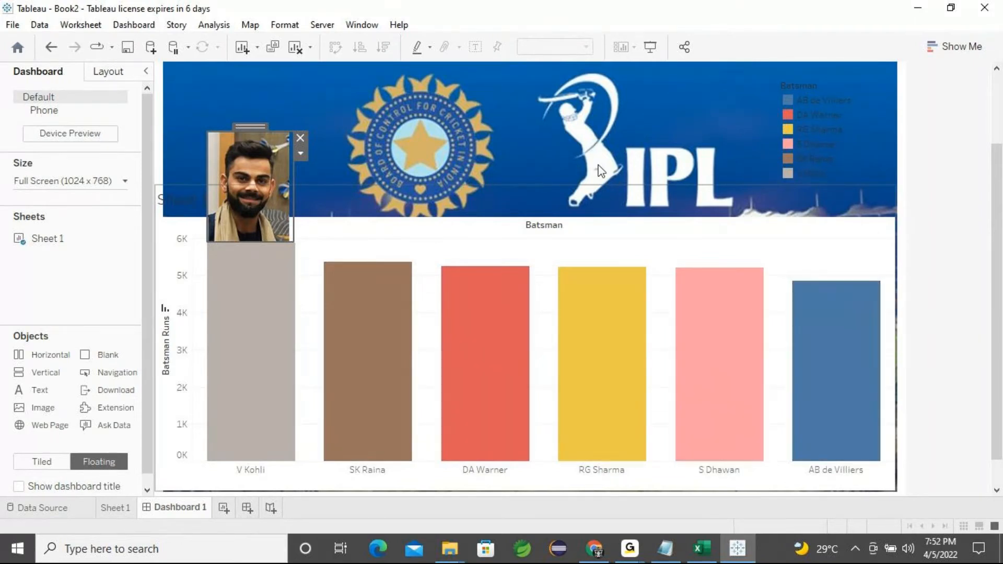
Preview the dashboard in presentation mode, return to editing, and briefly check the GoTo meeting
click(649, 47)
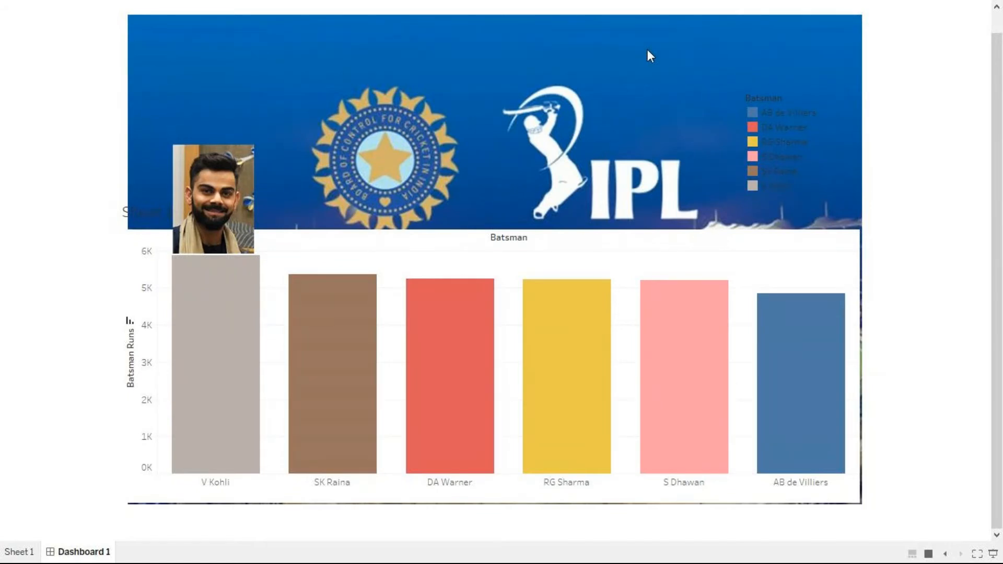
key(Escape)
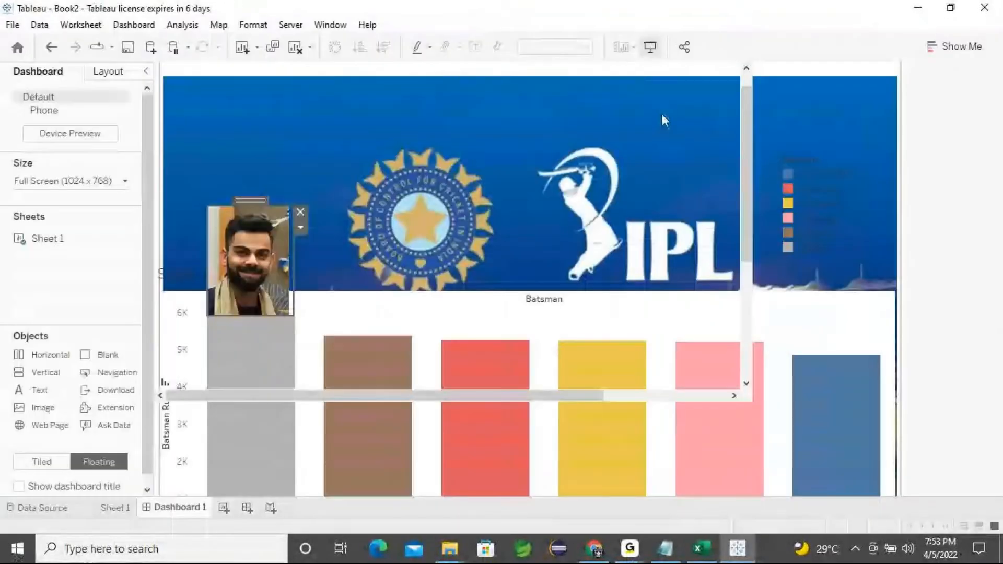
click(629, 549)
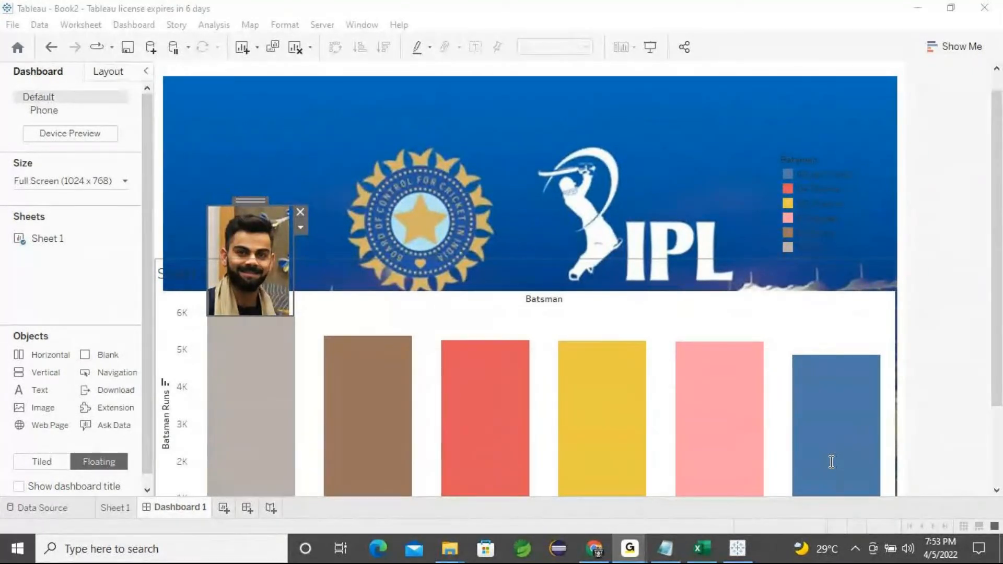
click(873, 58)
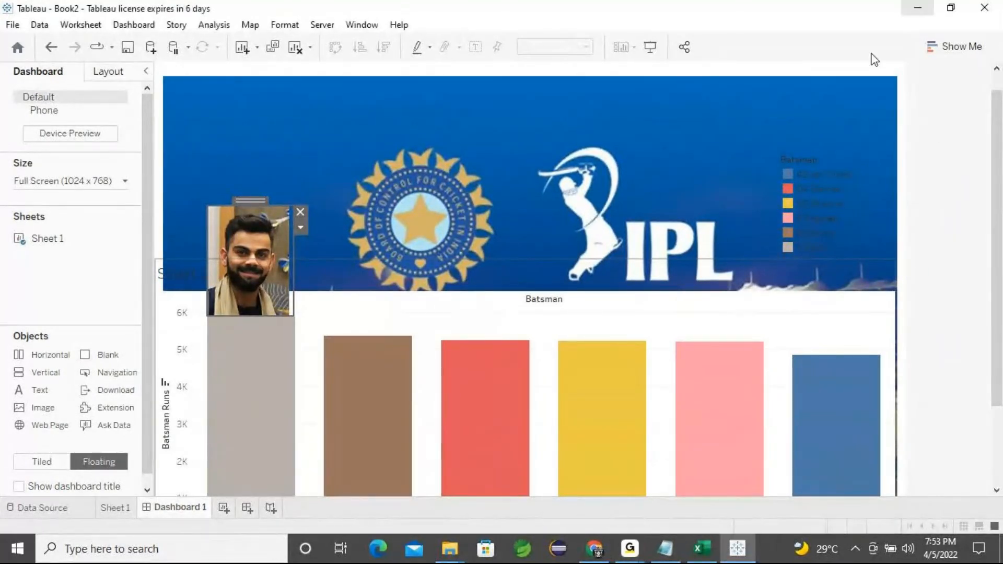
Remove the floating Virat Kohli picture from above the V Kohli bar
click(300, 211)
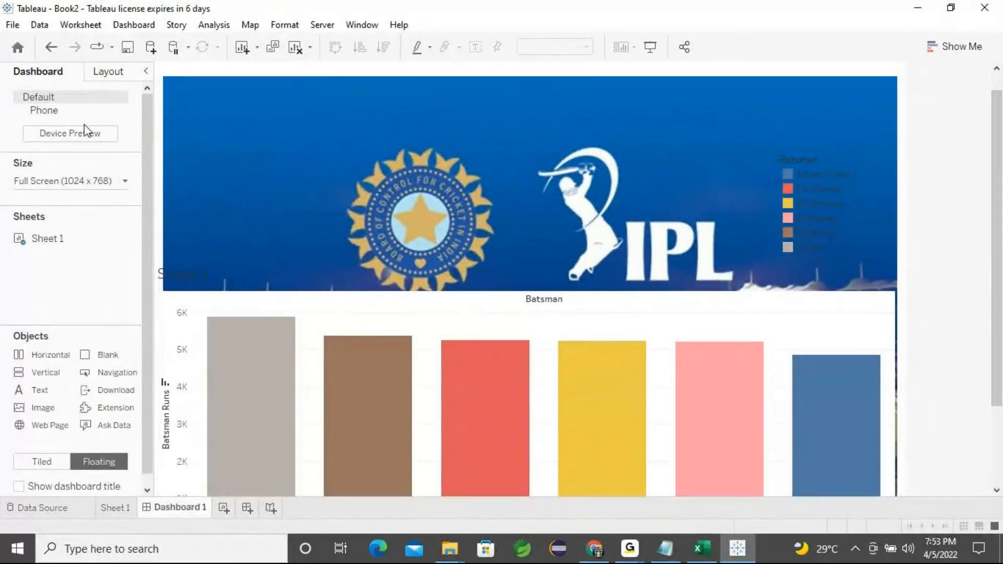
Inspect the range limits of the Batsman Runs filter on Sheet 1, dismiss it, and check the run details of the bars
click(119, 507)
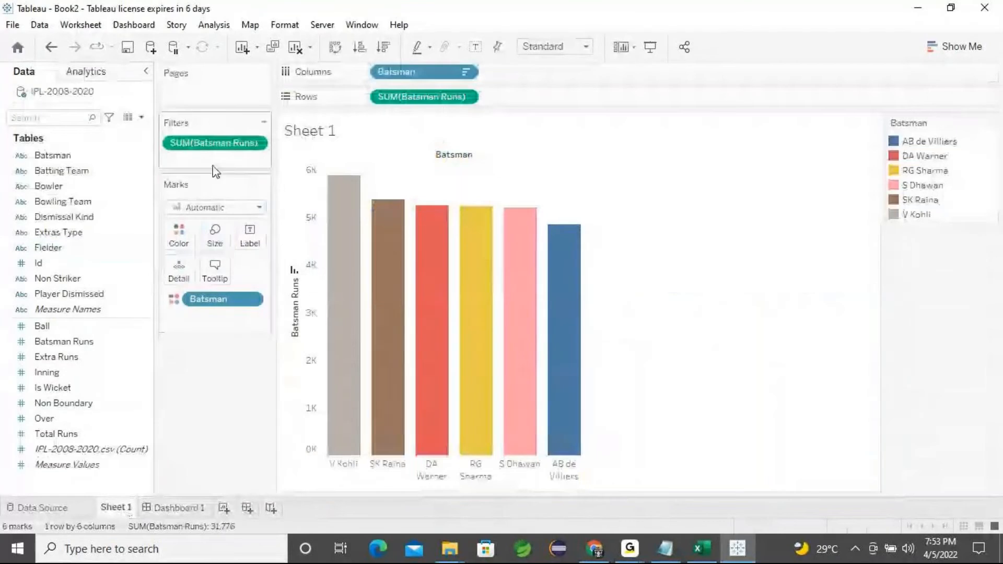
double_click(216, 144)
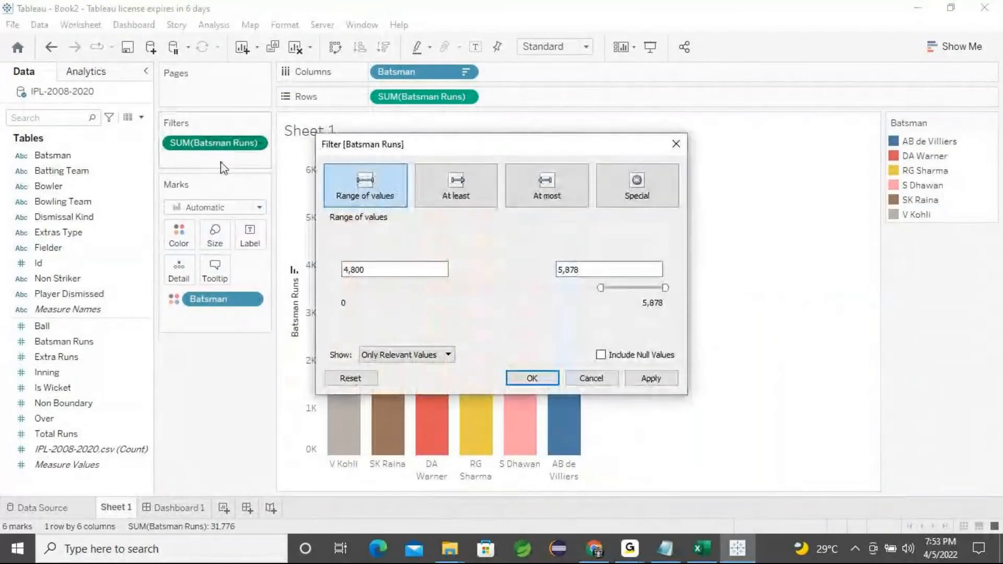
drag(375, 271, 336, 273)
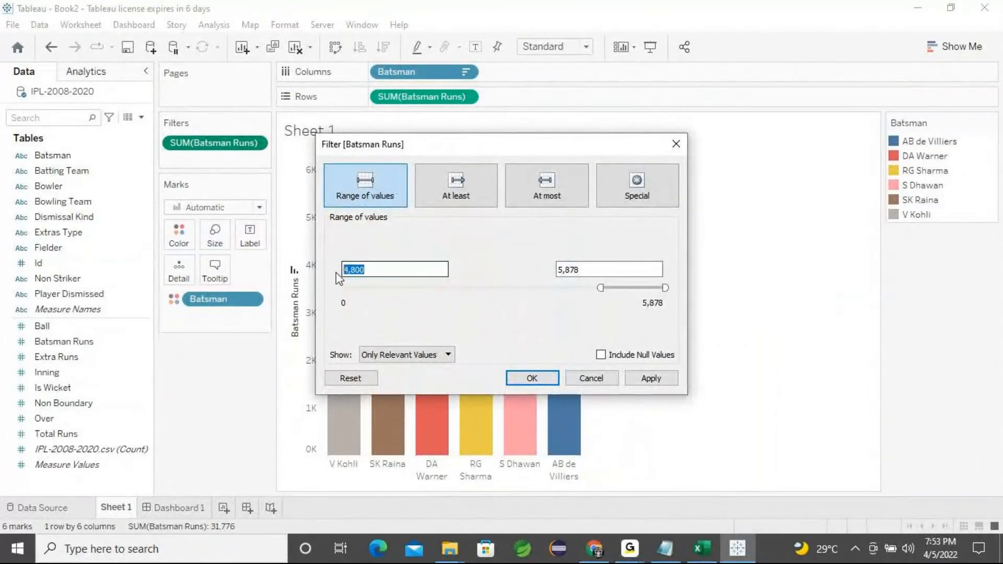
click(565, 270)
double_click(572, 270)
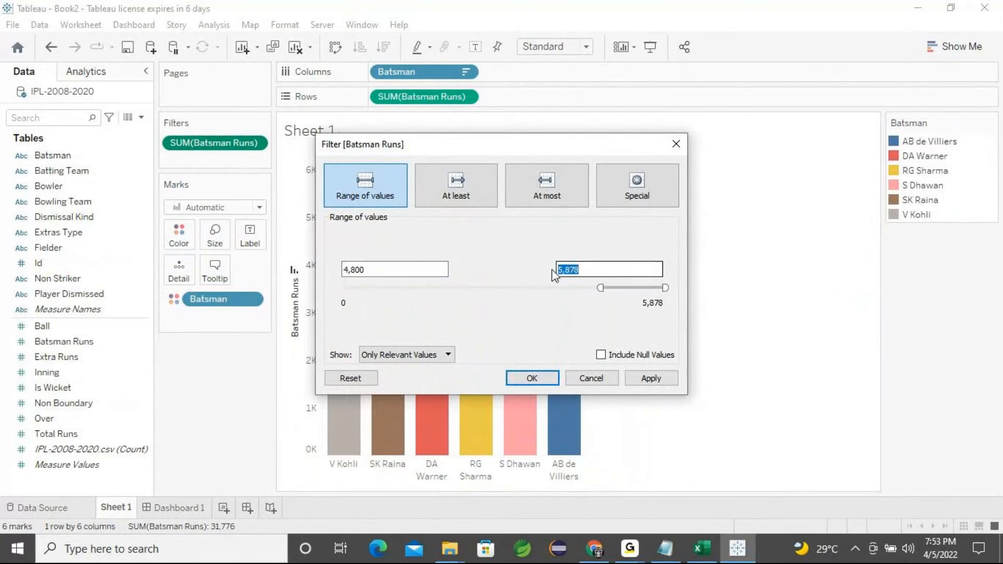
click(675, 144)
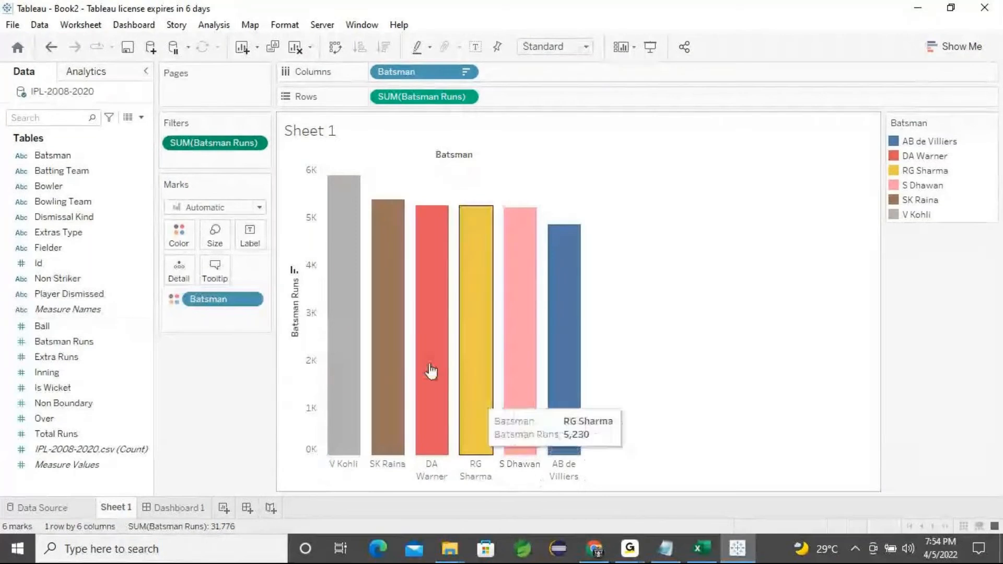
mouse_move(421, 321)
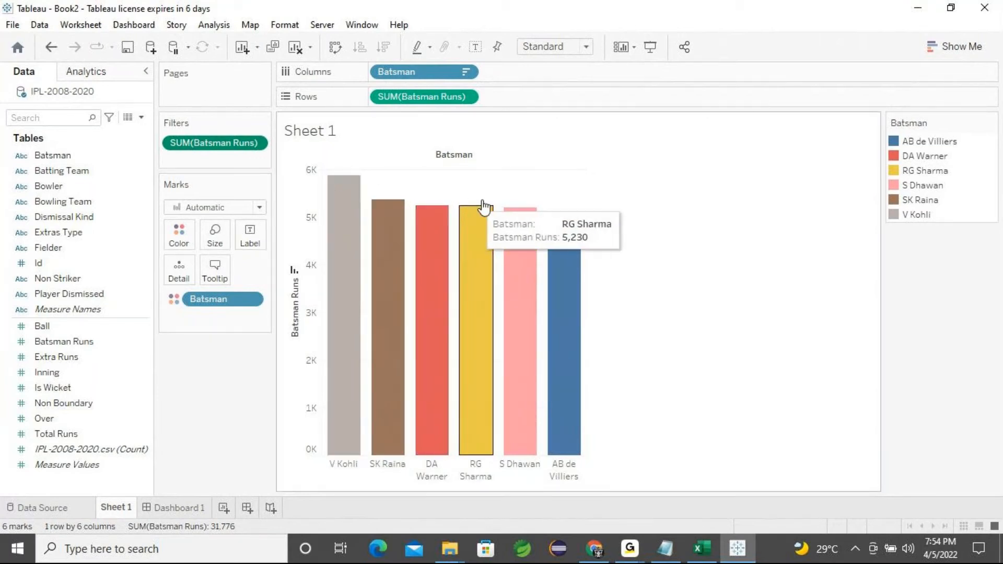
Return to Dashboard 1 to view the whole bar chart, and switch to the GoTo meeting window
click(177, 508)
scroll(510, 421, down, 3)
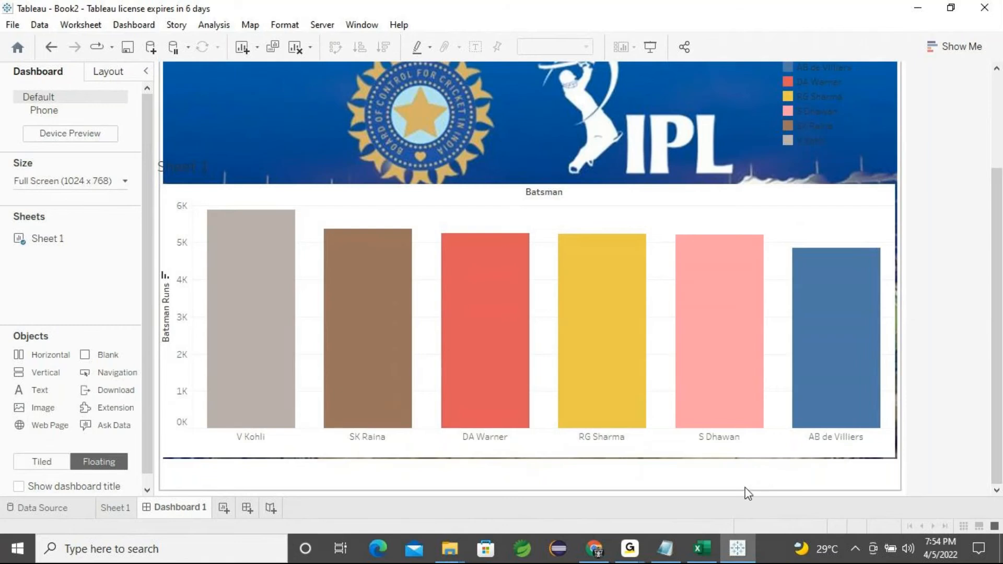
click(629, 548)
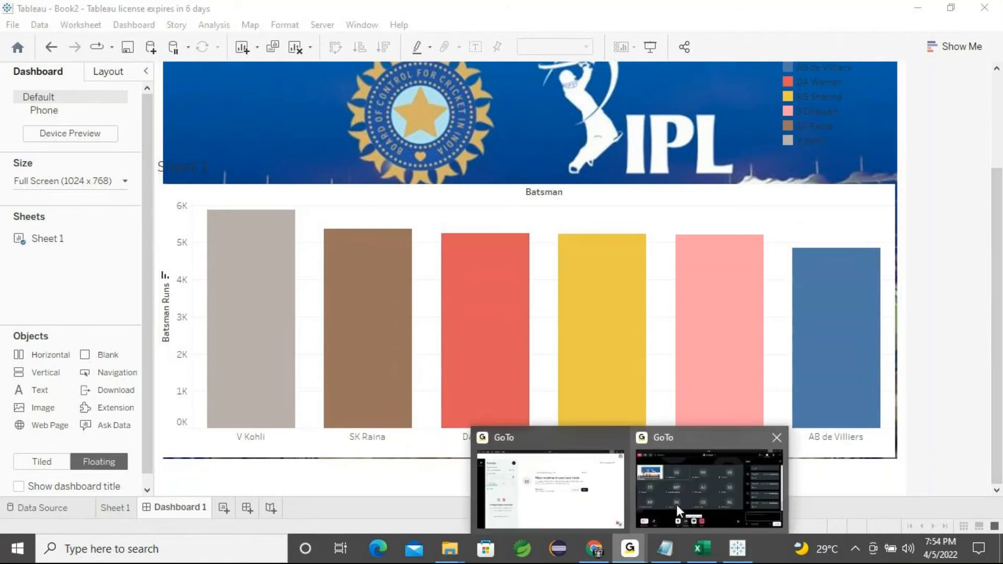